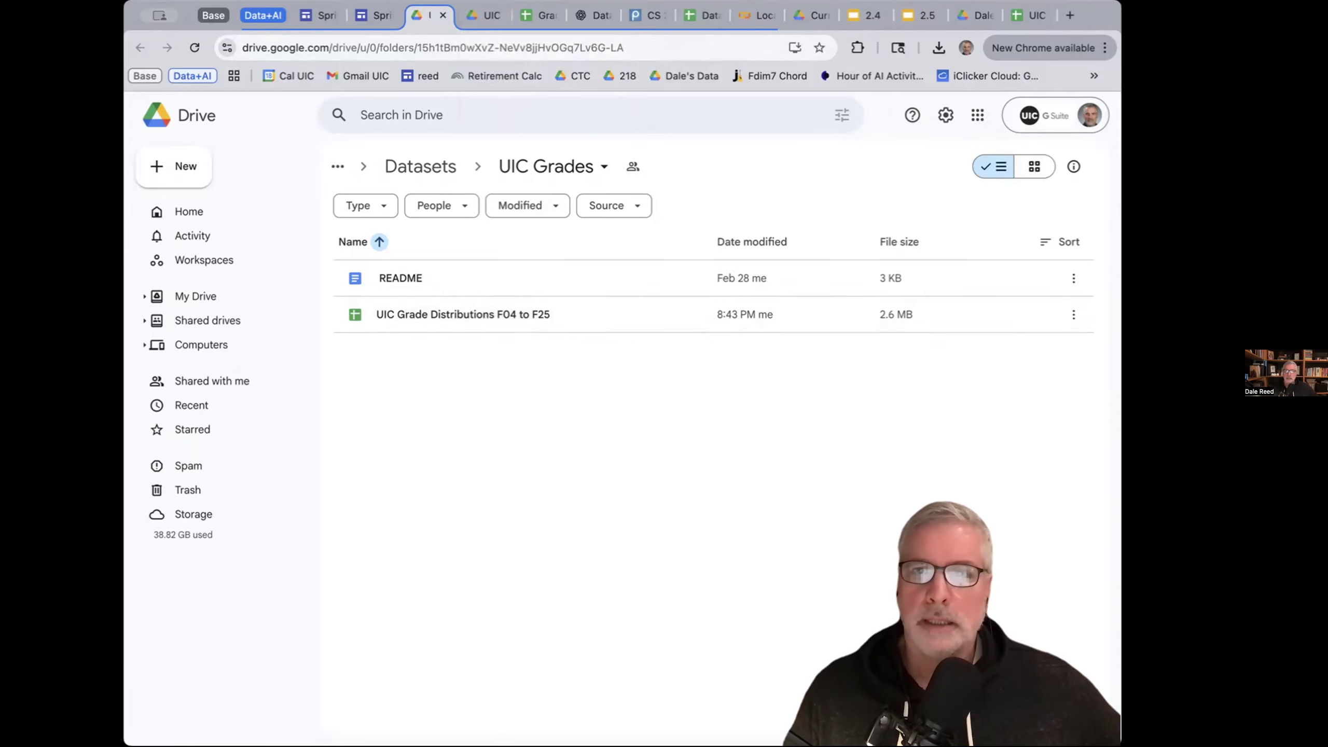
- Find the UIC Grades Demo file in the Dales Work Drive folder and switch to its open spreadsheet
{"action": "left_click", "coordinate": [488, 17]}
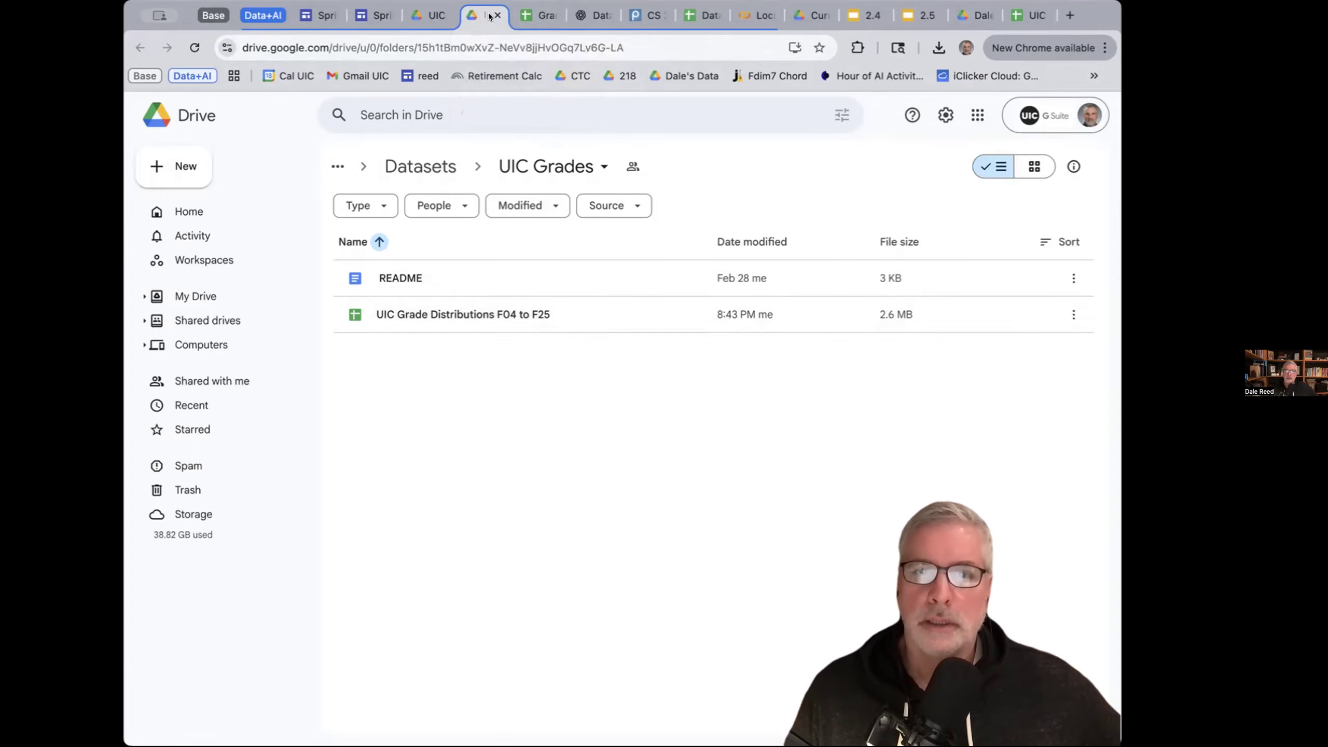
{"action": "left_click", "coordinate": [1027, 13]}
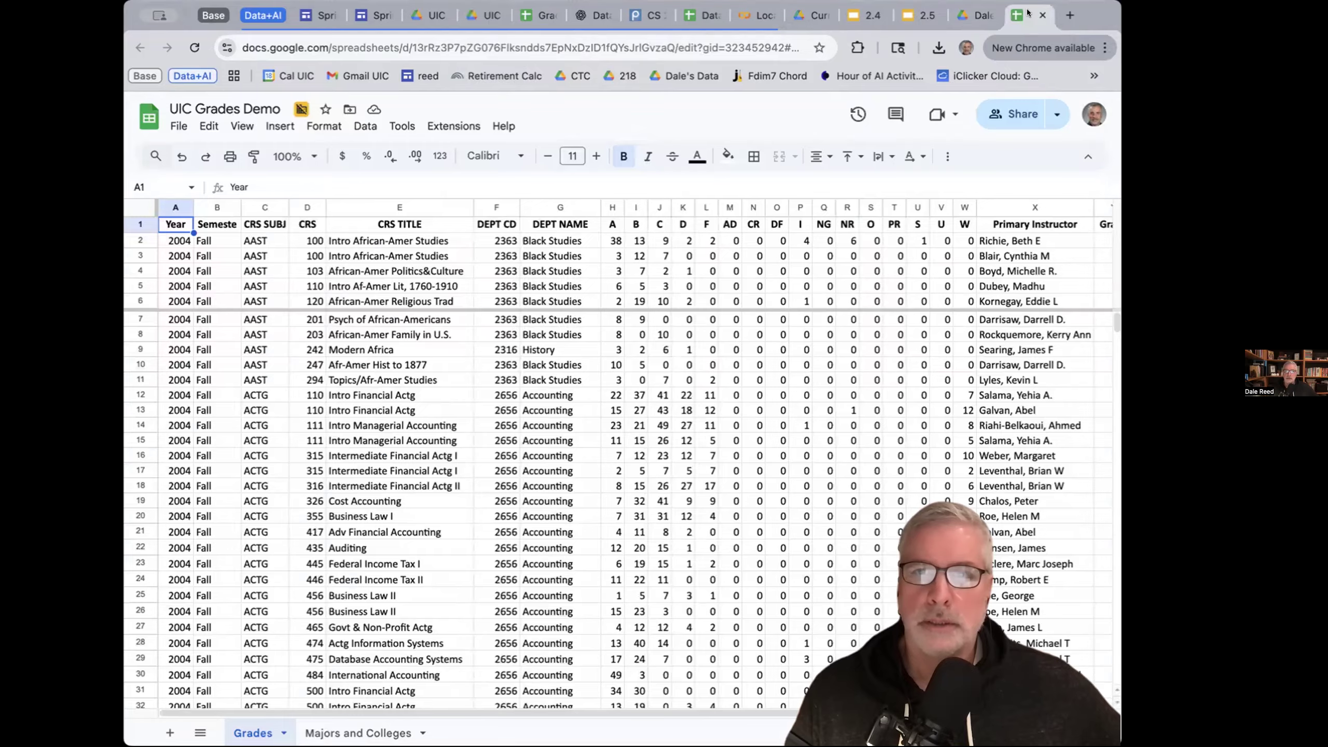
{"action": "left_click", "coordinate": [1000, 17]}
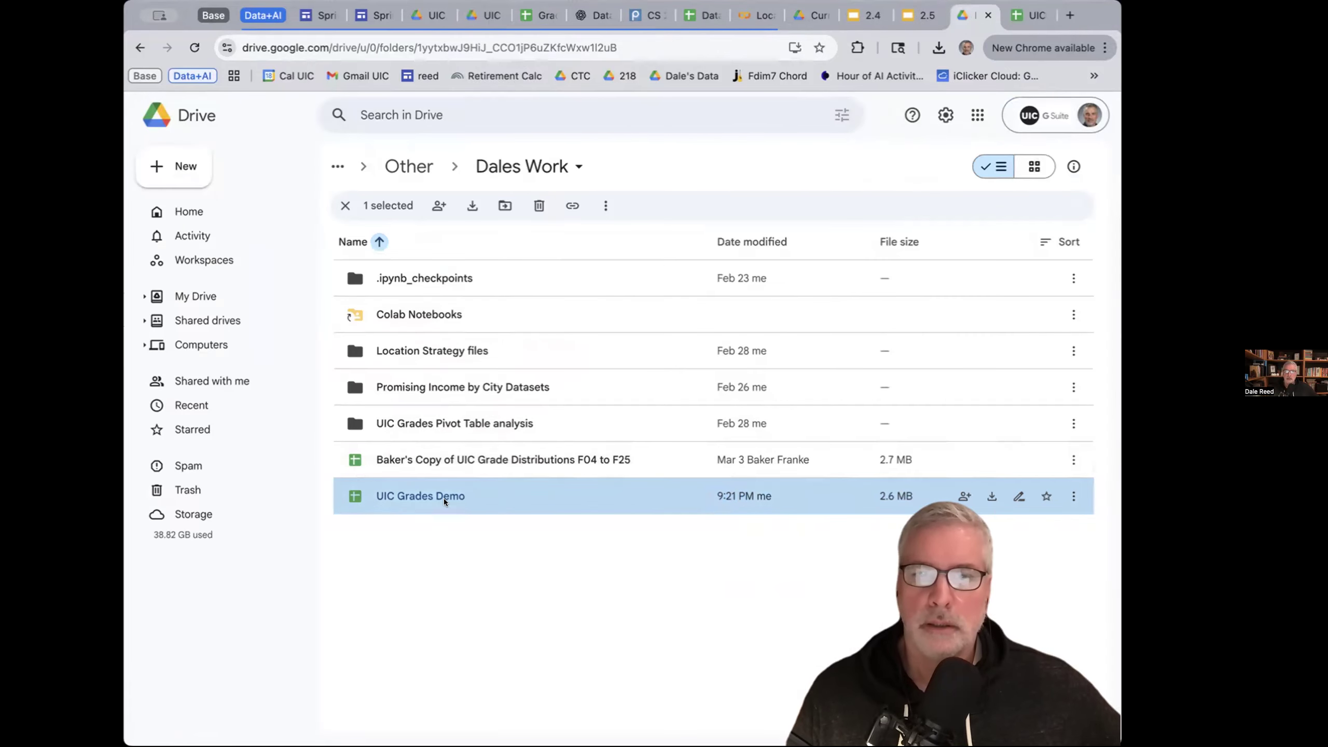
{"action": "left_click", "coordinate": [1027, 15]}
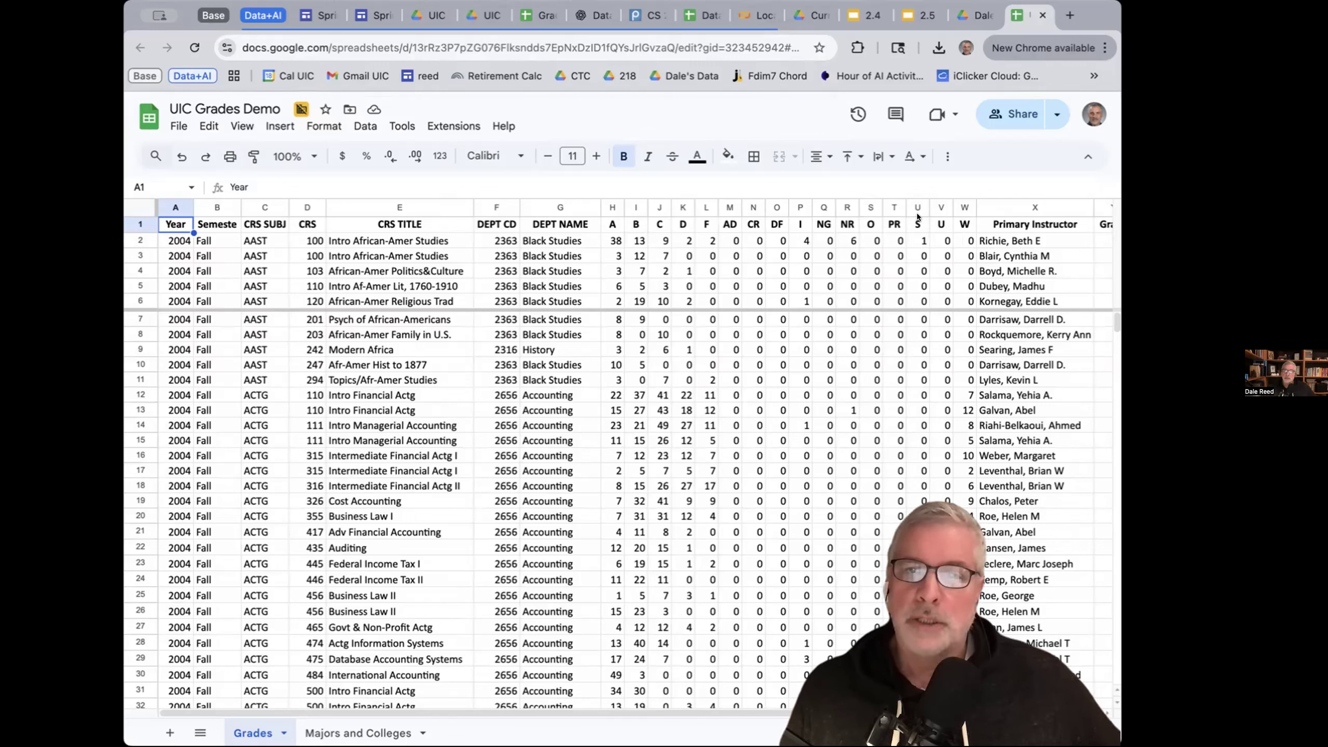
- Delete columns M through V, from the ADV column to the U column, in the Grades sheet
{"action": "left_click", "coordinate": [725, 207]}
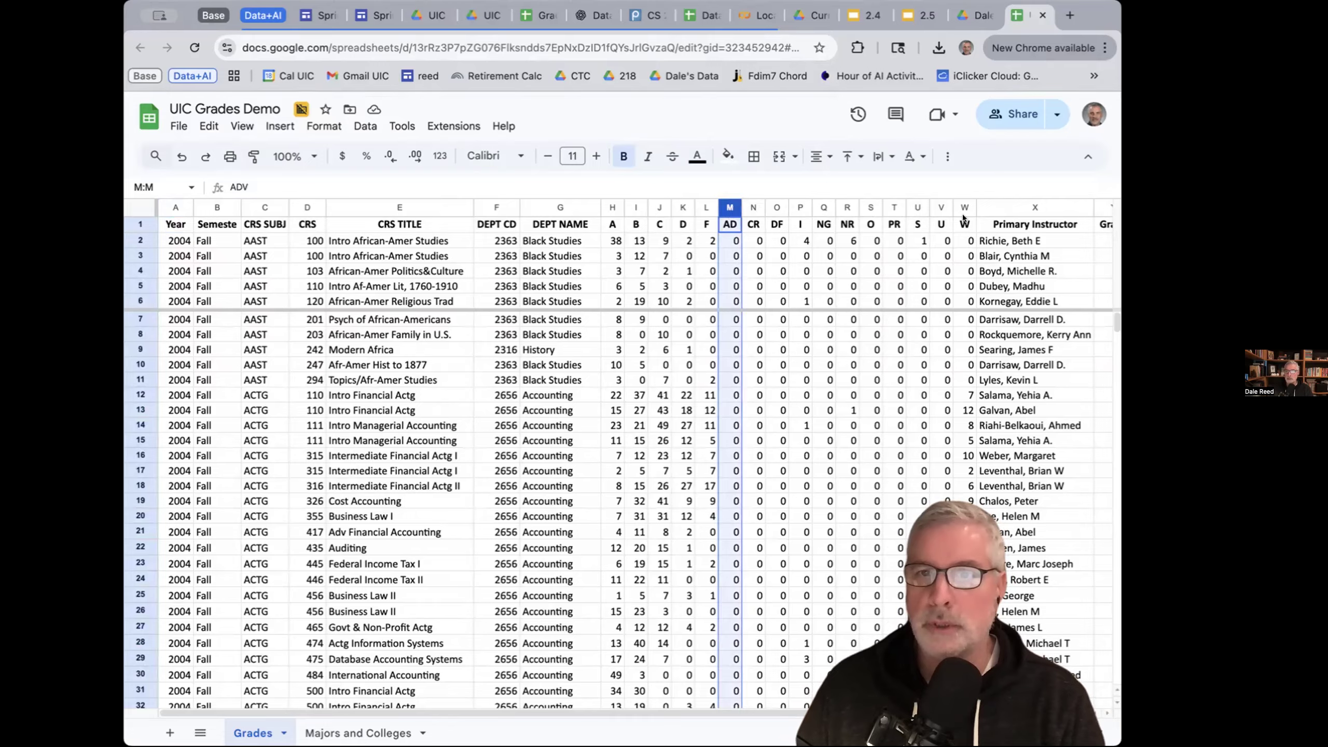
{"action": "left_click", "coordinate": [937, 206], "text": "shift"}
{"action": "right_click", "coordinate": [937, 205]}
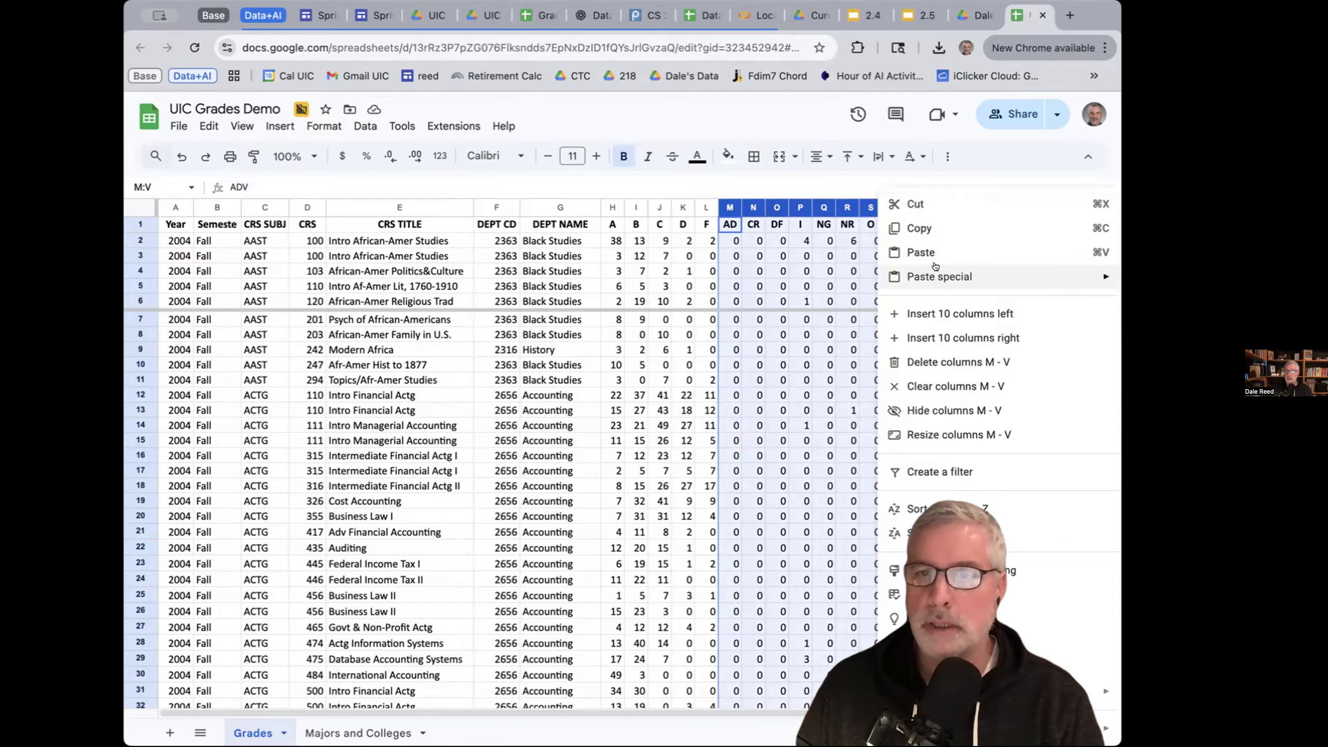
{"action": "left_click", "coordinate": [947, 362]}
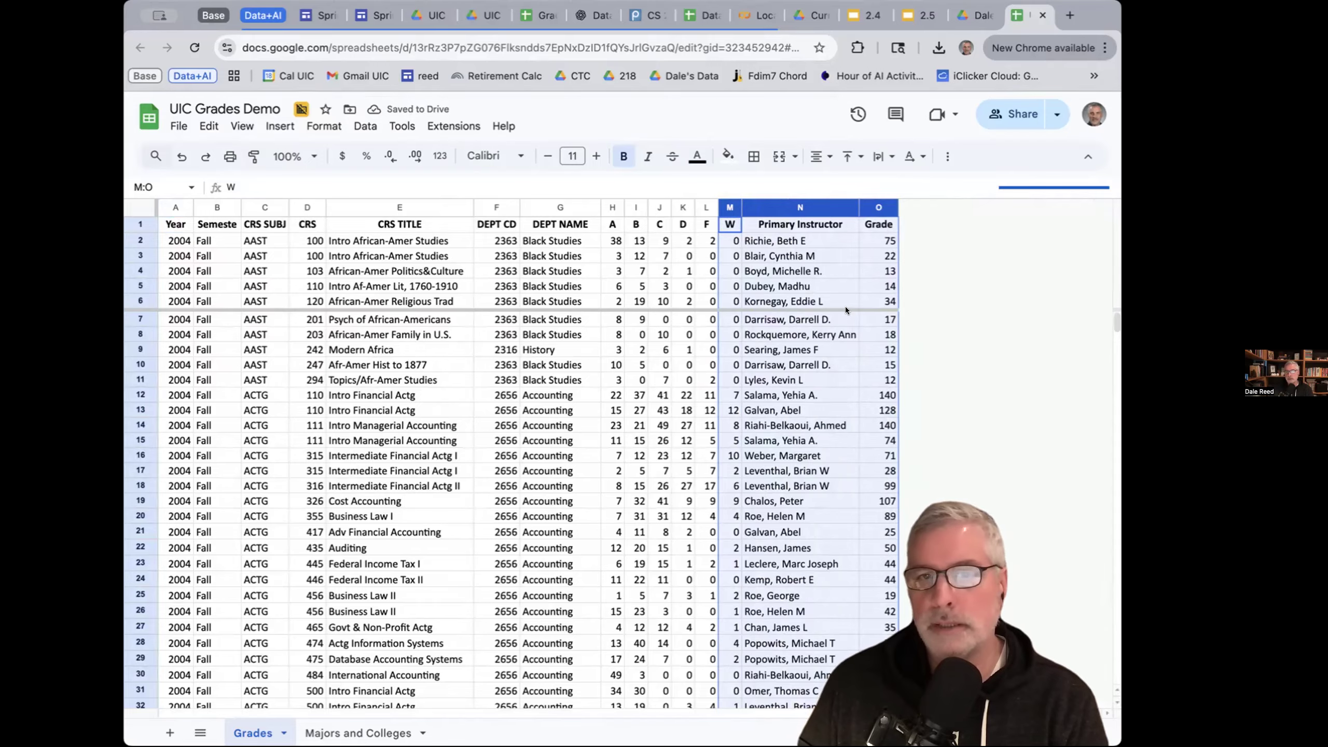
- Sort all data rows below the header, 2 through 105104, by Column O in Z to A order
{"action": "left_click", "coordinate": [180, 240]}
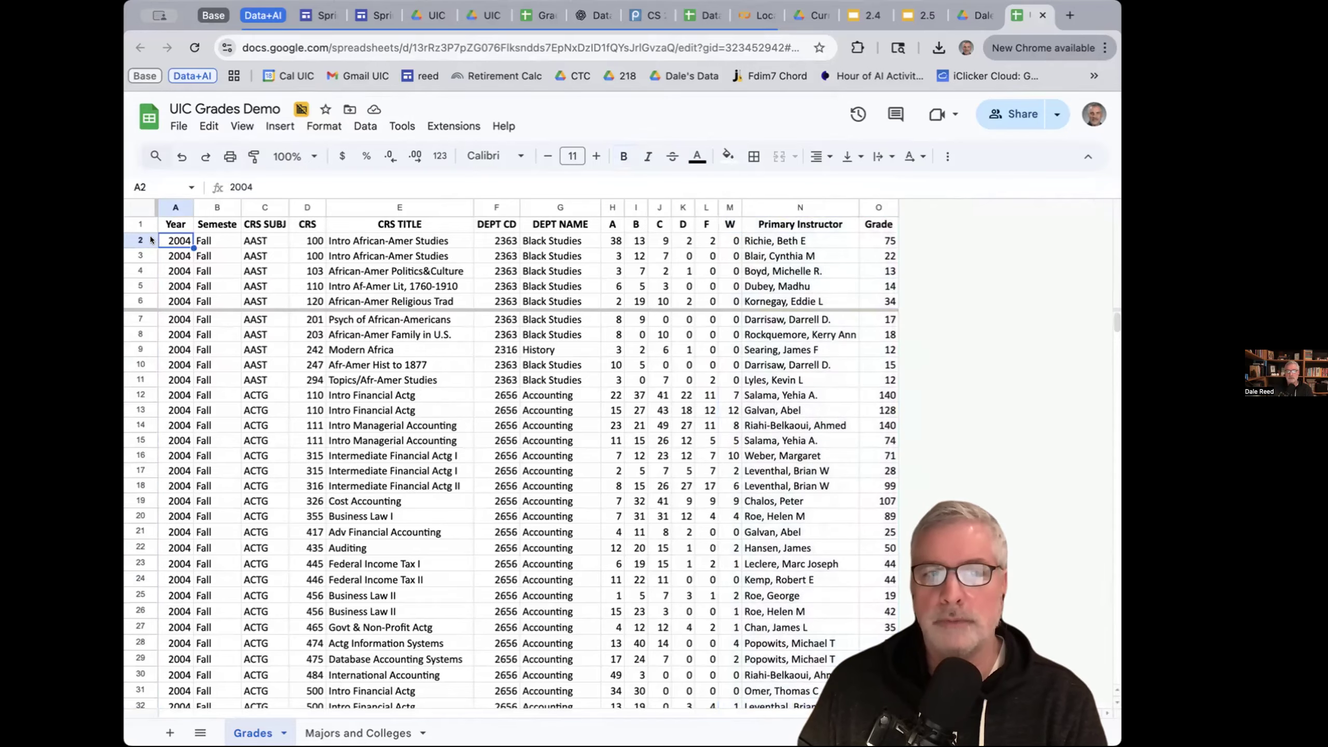
{"action": "left_click", "coordinate": [140, 240]}
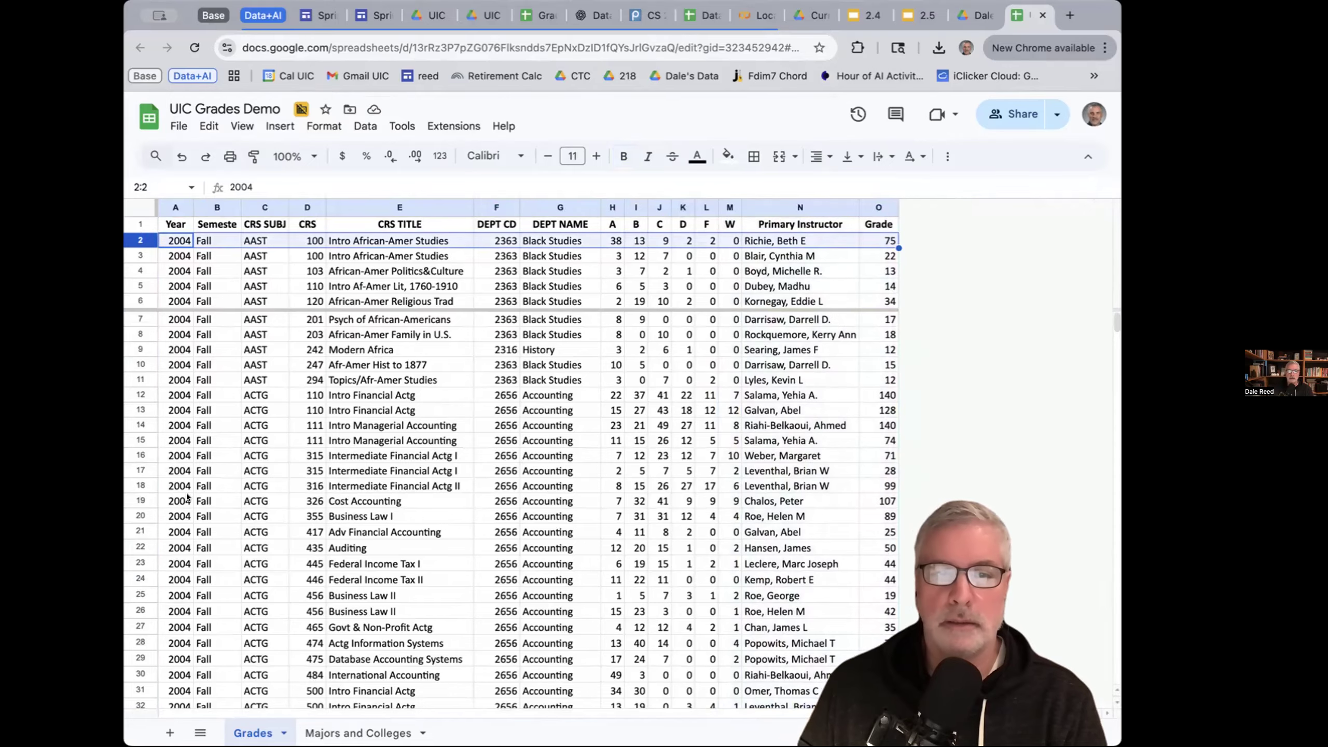
{"action": "scroll", "coordinate": [187, 497], "scroll_direction": "down", "scroll_amount": 3}
{"action": "left_click", "coordinate": [183, 495]}
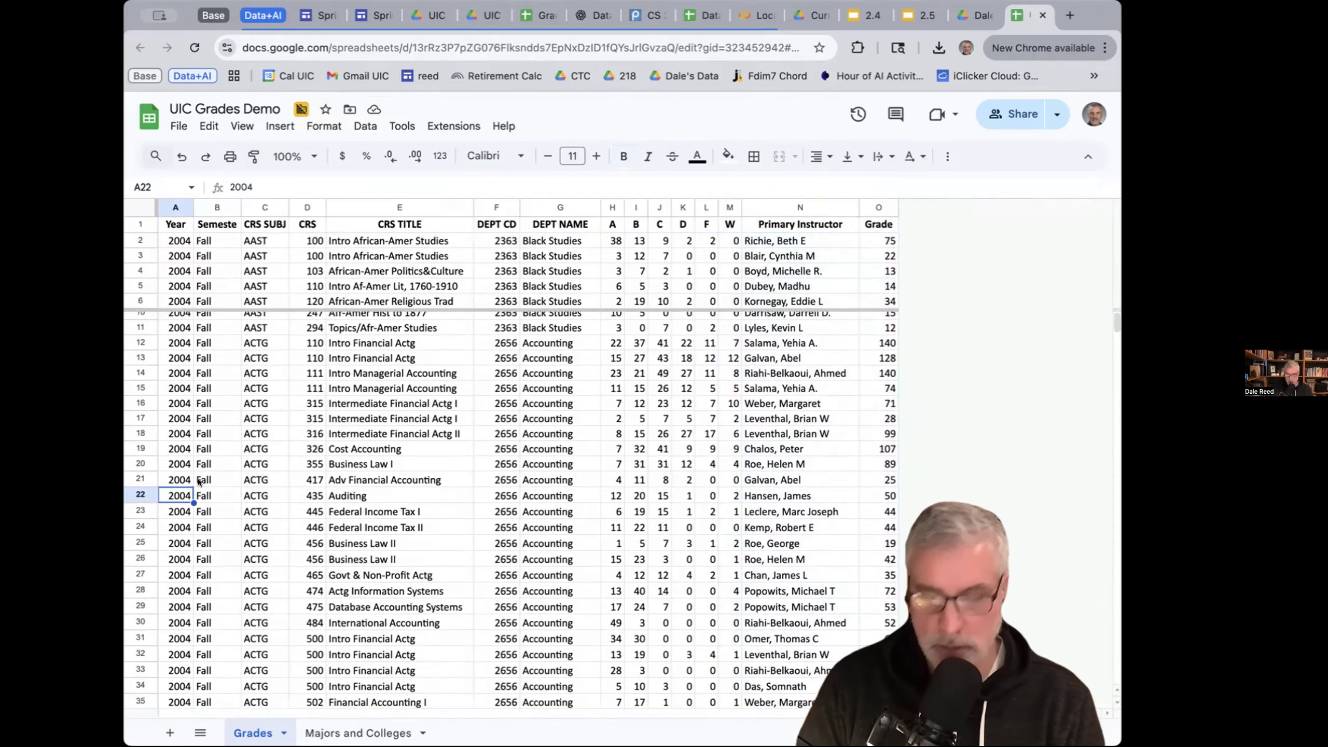
{"action": "key", "text": "ctrl+Down"}
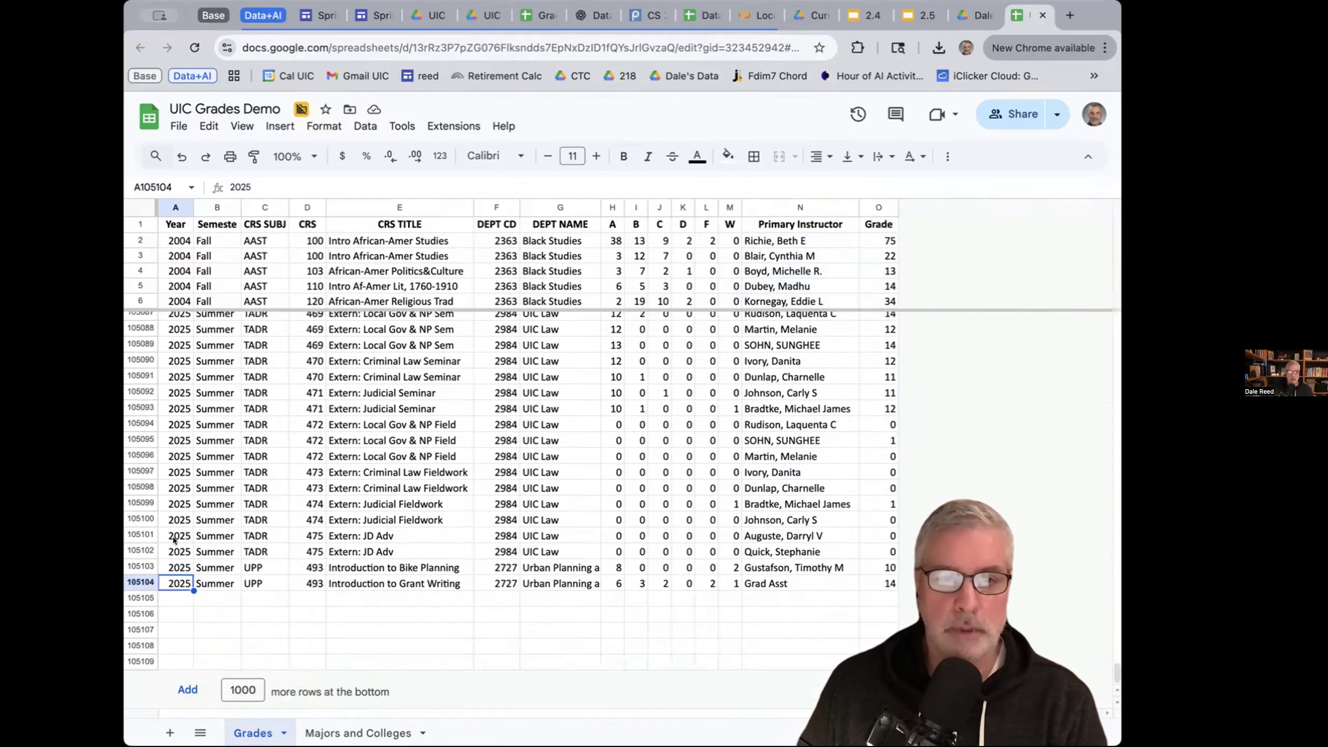
{"action": "left_click", "coordinate": [144, 581]}
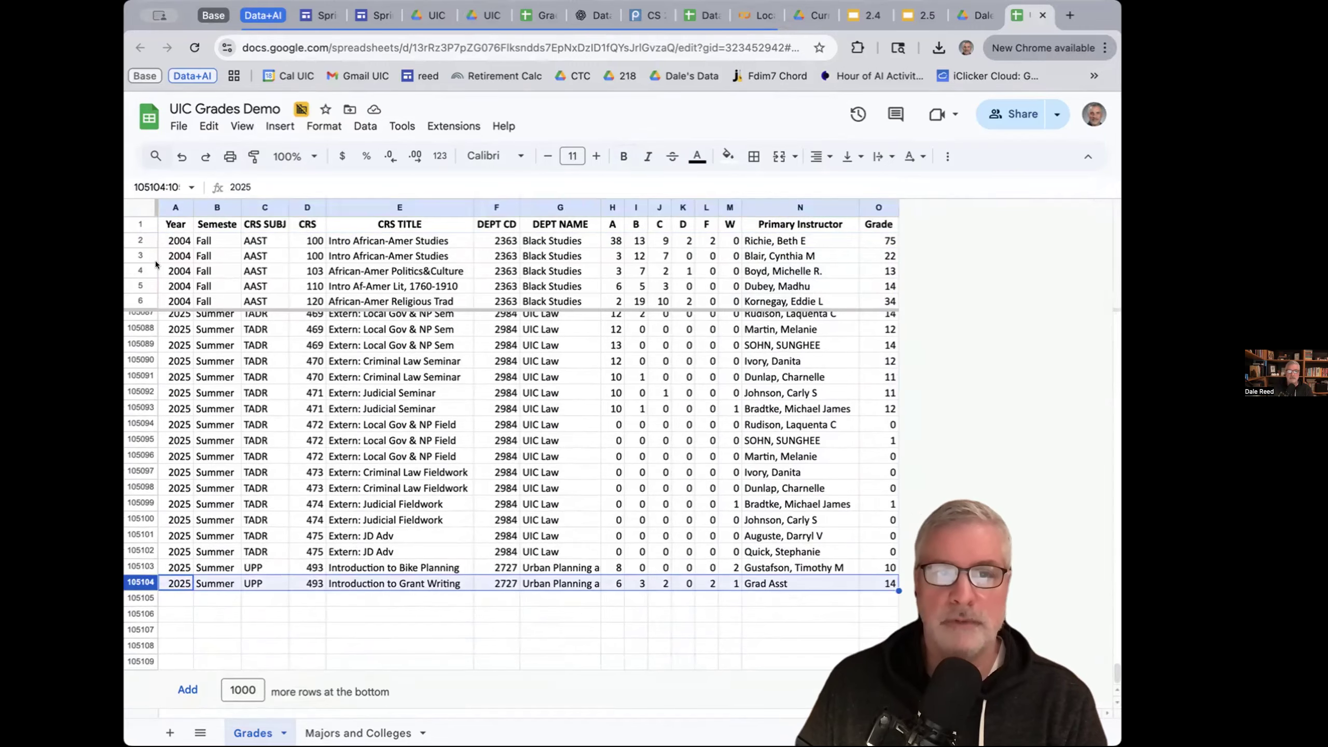
{"action": "left_click", "coordinate": [140, 240], "text": "shift"}
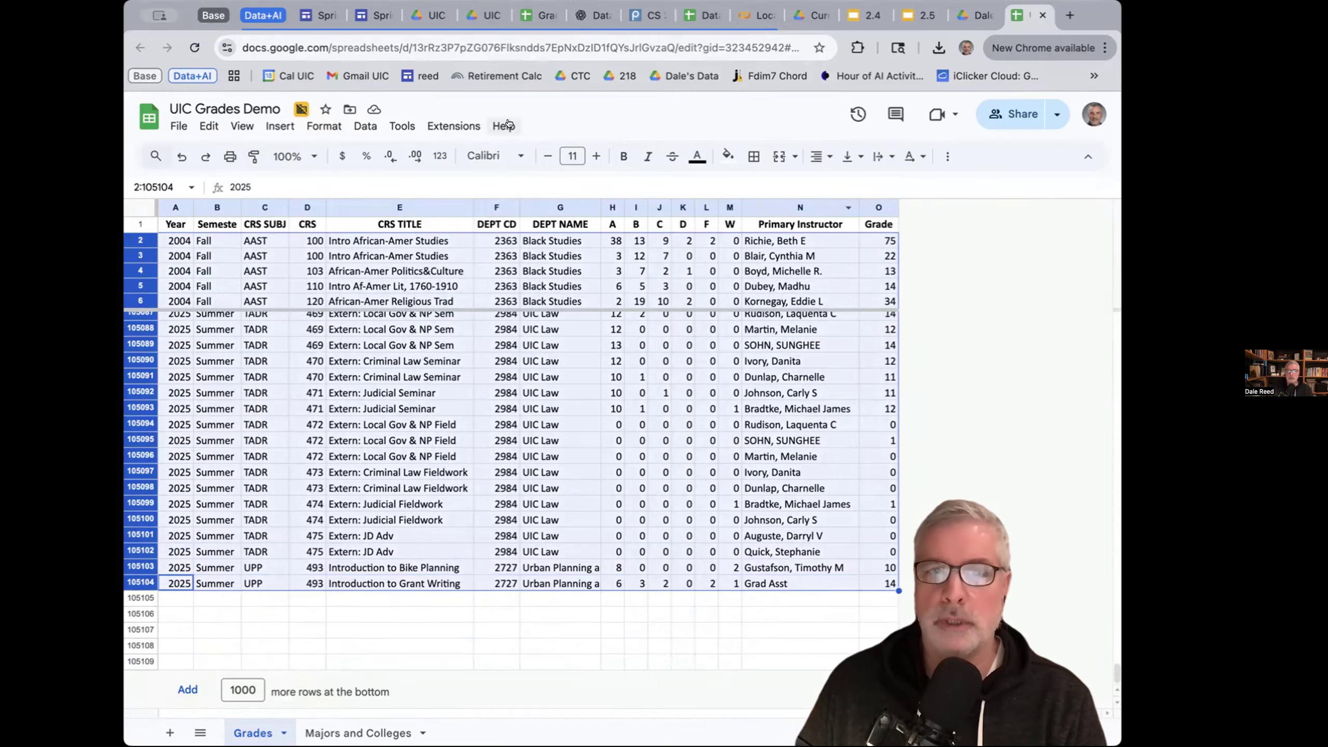
{"action": "left_click", "coordinate": [376, 124]}
{"action": "mouse_move", "coordinate": [543, 175]}
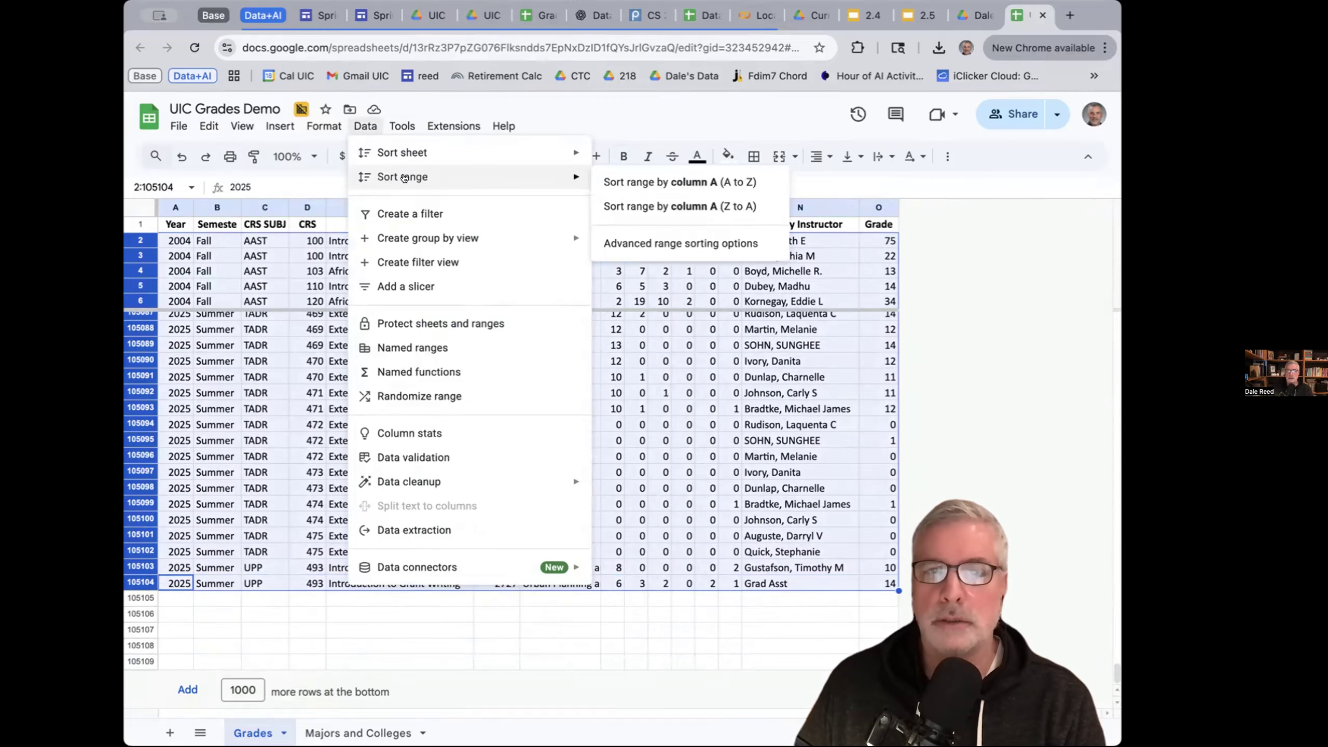
{"action": "left_click", "coordinate": [640, 244]}
{"action": "left_click", "coordinate": [525, 402]}
{"action": "scroll", "coordinate": [530, 614], "scroll_direction": "down", "scroll_amount": 1}
{"action": "left_click", "coordinate": [543, 707]}
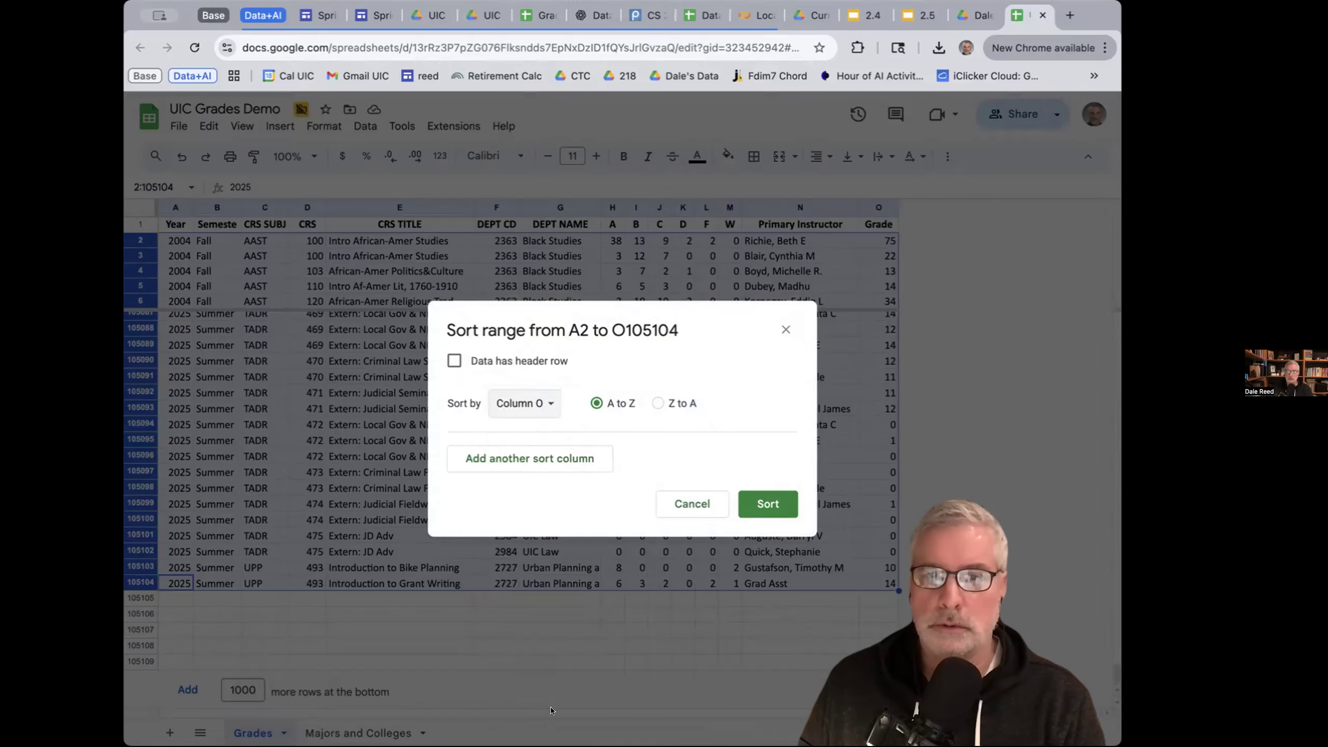
{"action": "left_click", "coordinate": [658, 403]}
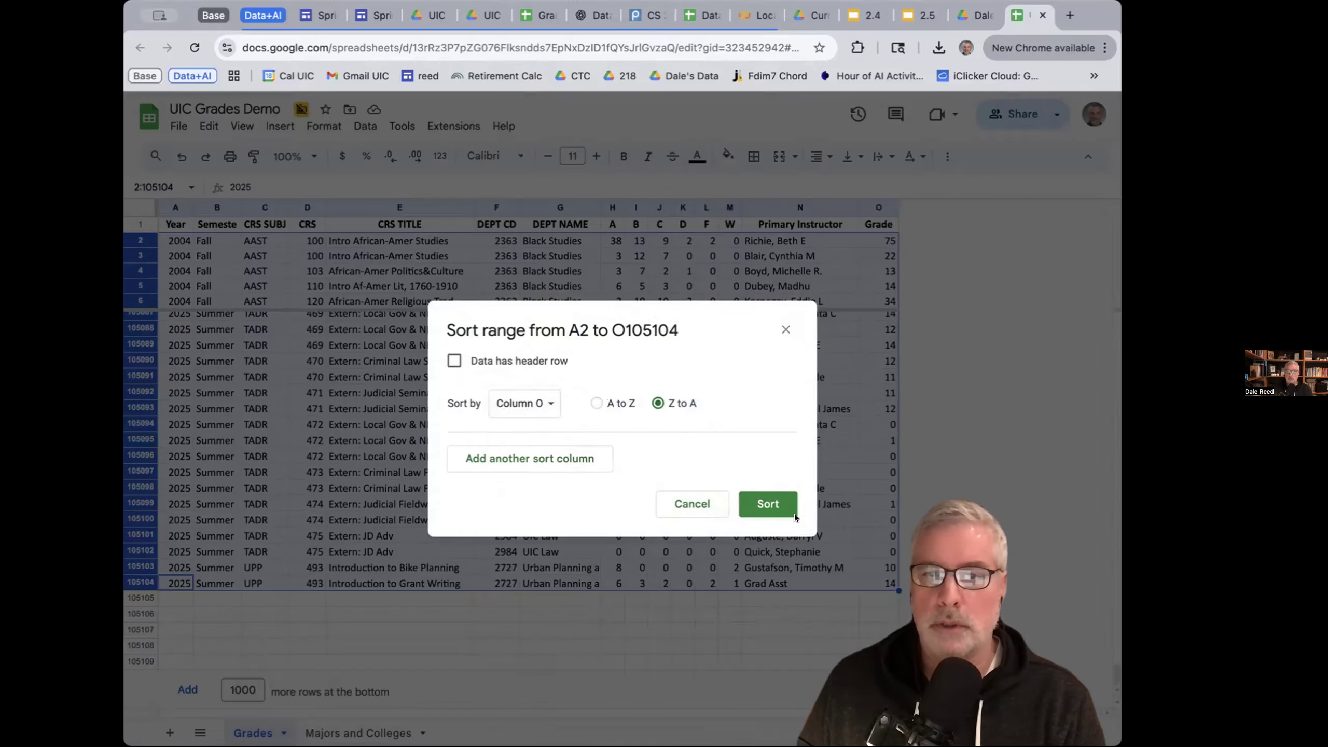
{"action": "left_click", "coordinate": [766, 502]}
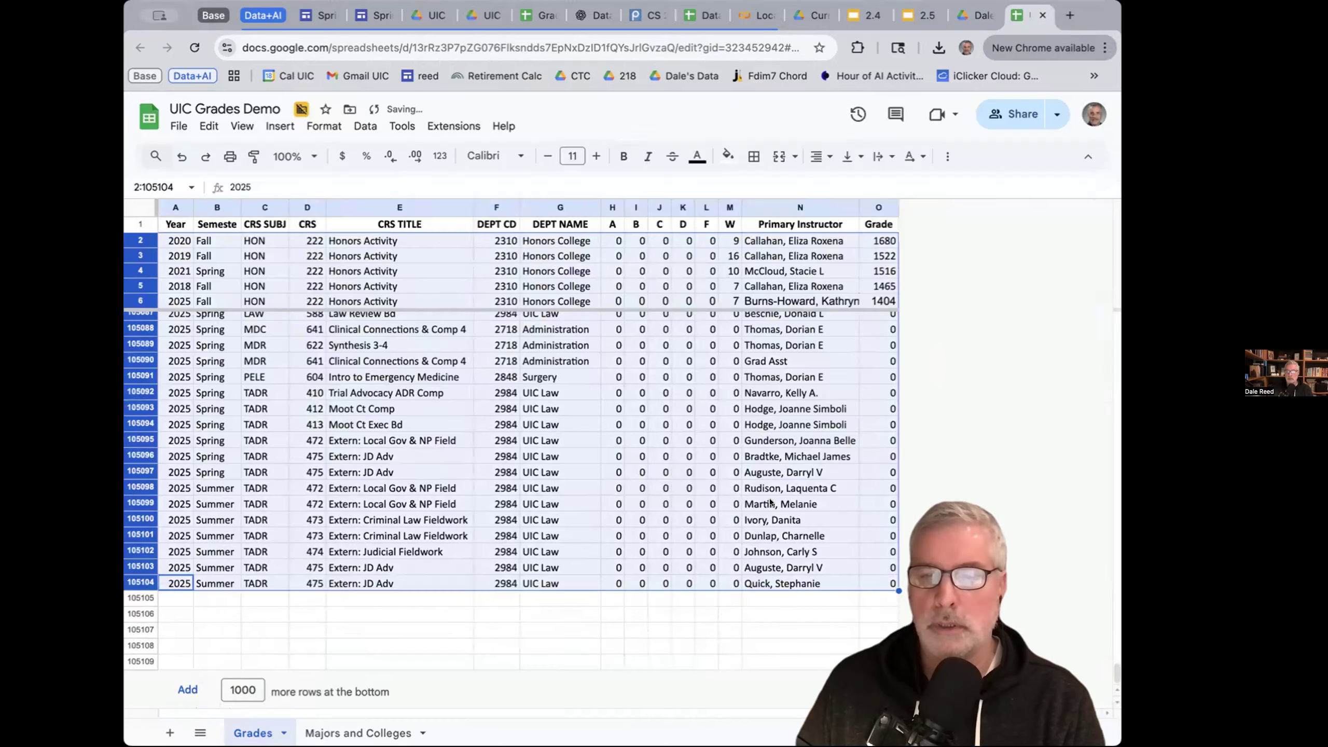
{"action": "left_click", "coordinate": [872, 613]}
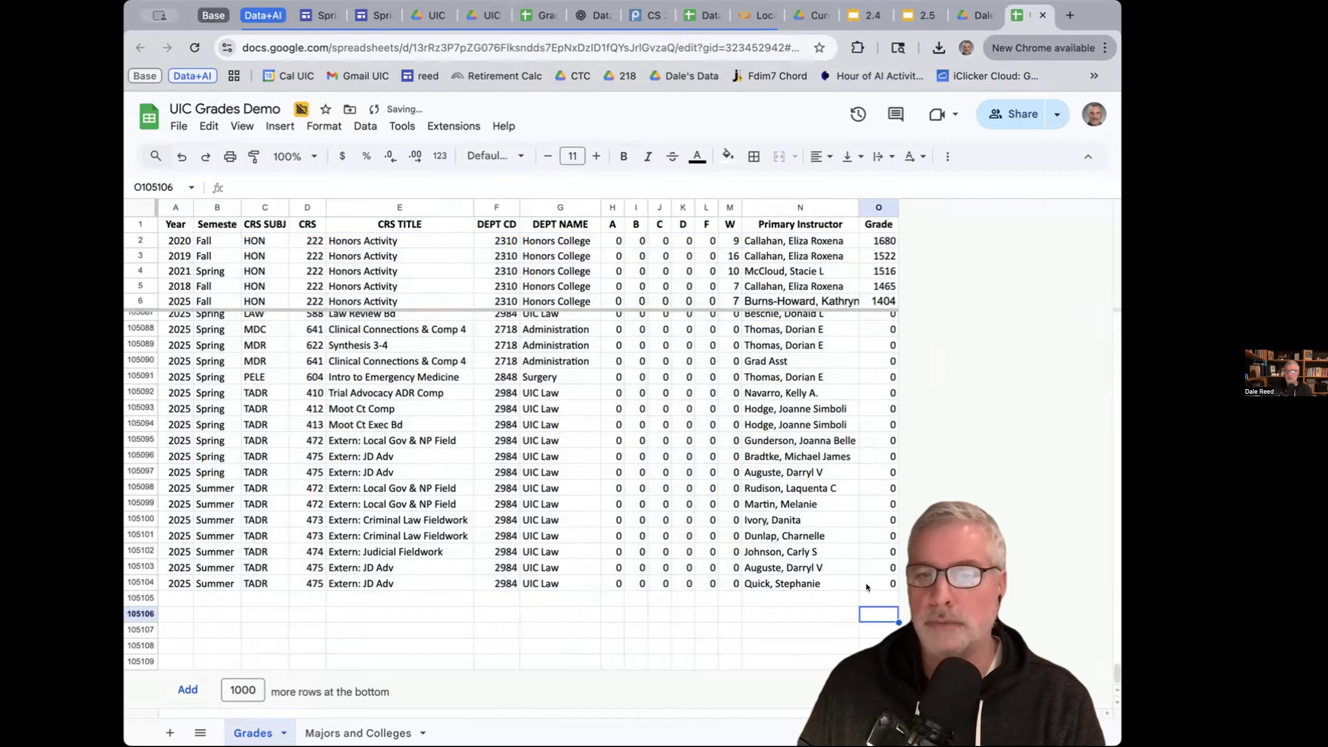
- Delete rows 85029 through 105104, covering every record with fewer than 15 in the Grade column
{"action": "left_click", "coordinate": [141, 582]}
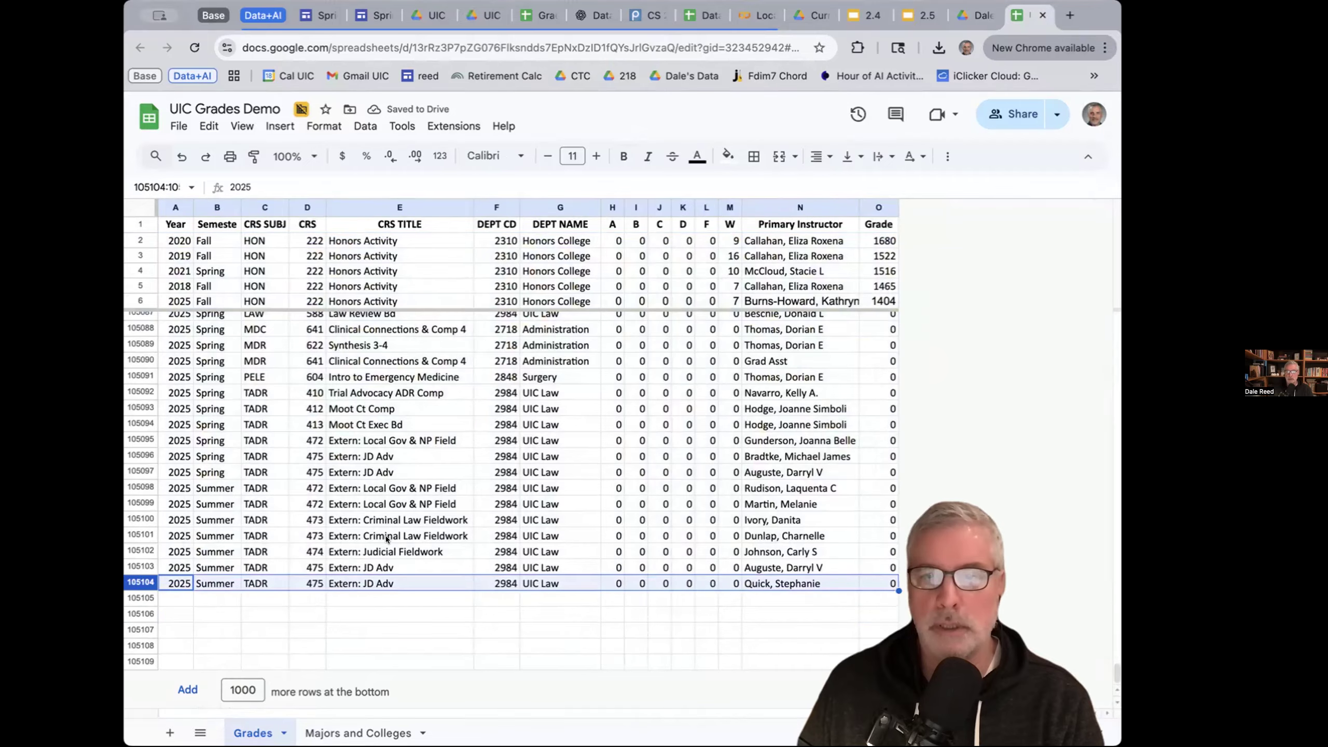
{"action": "scroll", "coordinate": [756, 441], "scroll_direction": "up", "scroll_amount": 20}
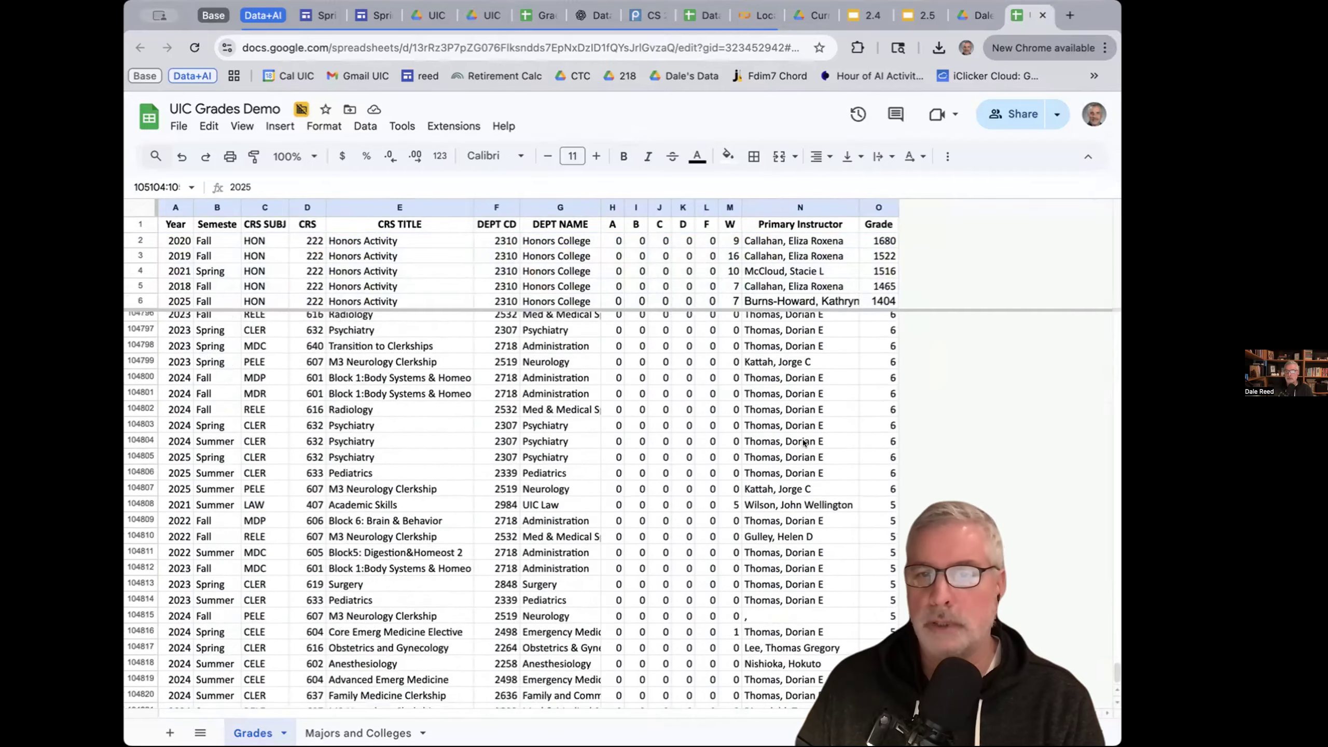
{"action": "scroll", "coordinate": [804, 443], "scroll_direction": "up", "scroll_amount": 20}
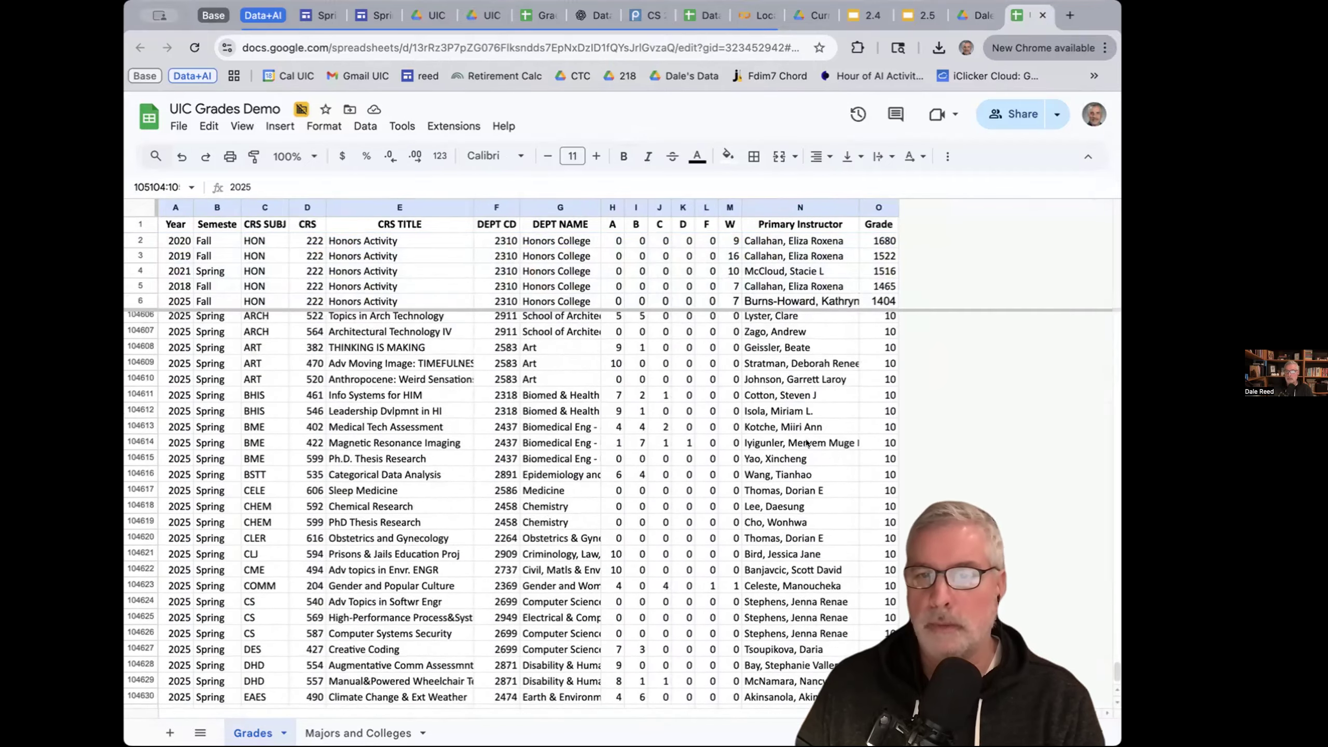
{"action": "scroll", "coordinate": [807, 443], "scroll_direction": "up", "scroll_amount": 20}
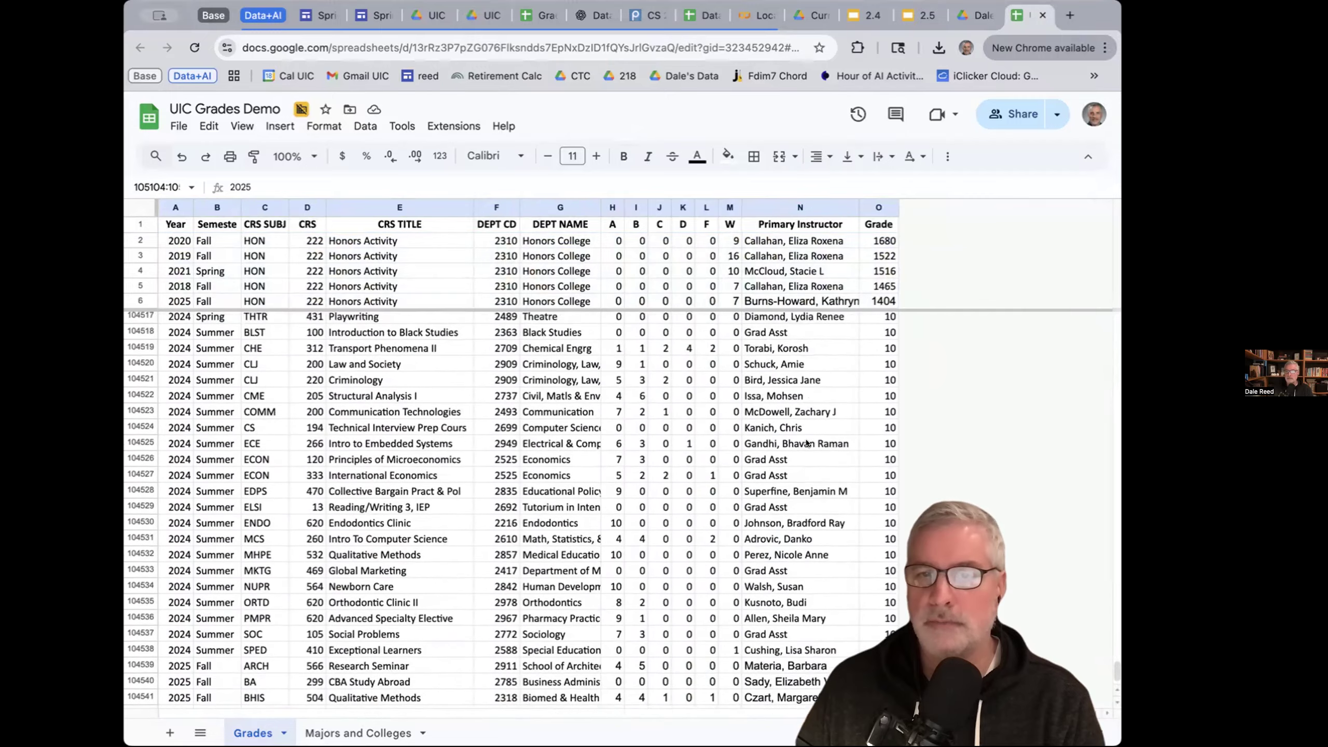
{"action": "scroll", "coordinate": [808, 444], "scroll_direction": "up", "scroll_amount": 20}
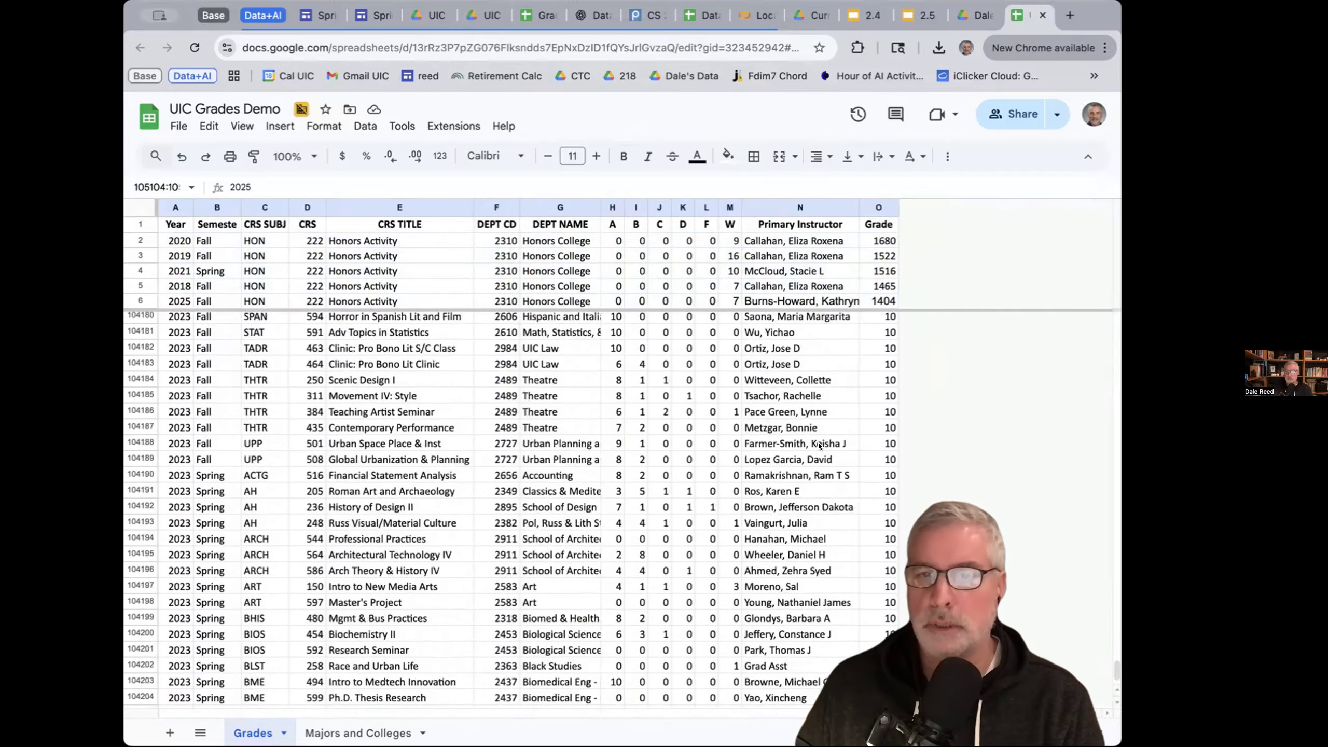
{"action": "left_click_drag", "start_coordinate": [1112, 667], "coordinate": [1110, 601]}
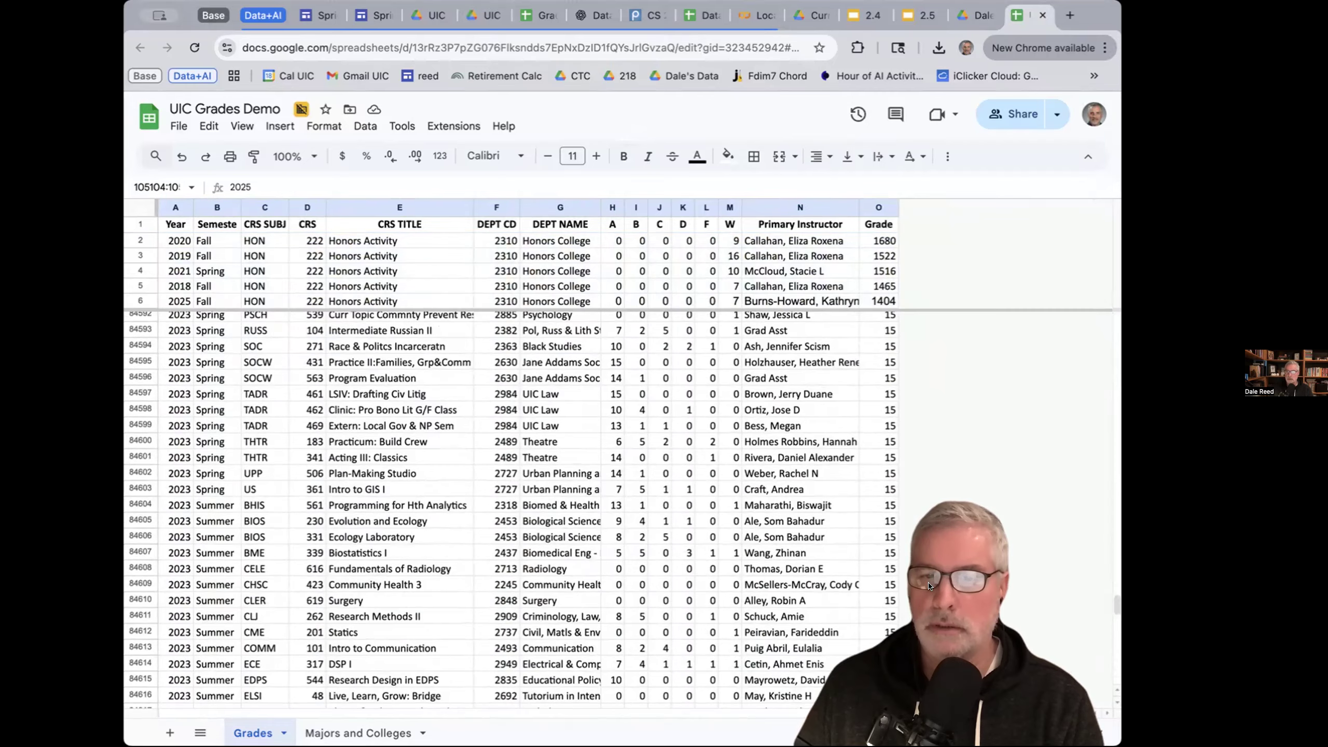
{"action": "scroll", "coordinate": [929, 585], "scroll_direction": "down", "scroll_amount": 8}
{"action": "scroll", "coordinate": [916, 602], "scroll_direction": "down", "scroll_amount": 11}
{"action": "scroll", "coordinate": [917, 602], "scroll_direction": "down", "scroll_amount": 11}
{"action": "scroll", "coordinate": [917, 601], "scroll_direction": "down", "scroll_amount": 18}
{"action": "scroll", "coordinate": [918, 602], "scroll_direction": "down", "scroll_amount": 13}
{"action": "scroll", "coordinate": [918, 603], "scroll_direction": "down", "scroll_amount": 5}
{"action": "scroll", "coordinate": [1110, 672], "scroll_direction": "down", "scroll_amount": 20}
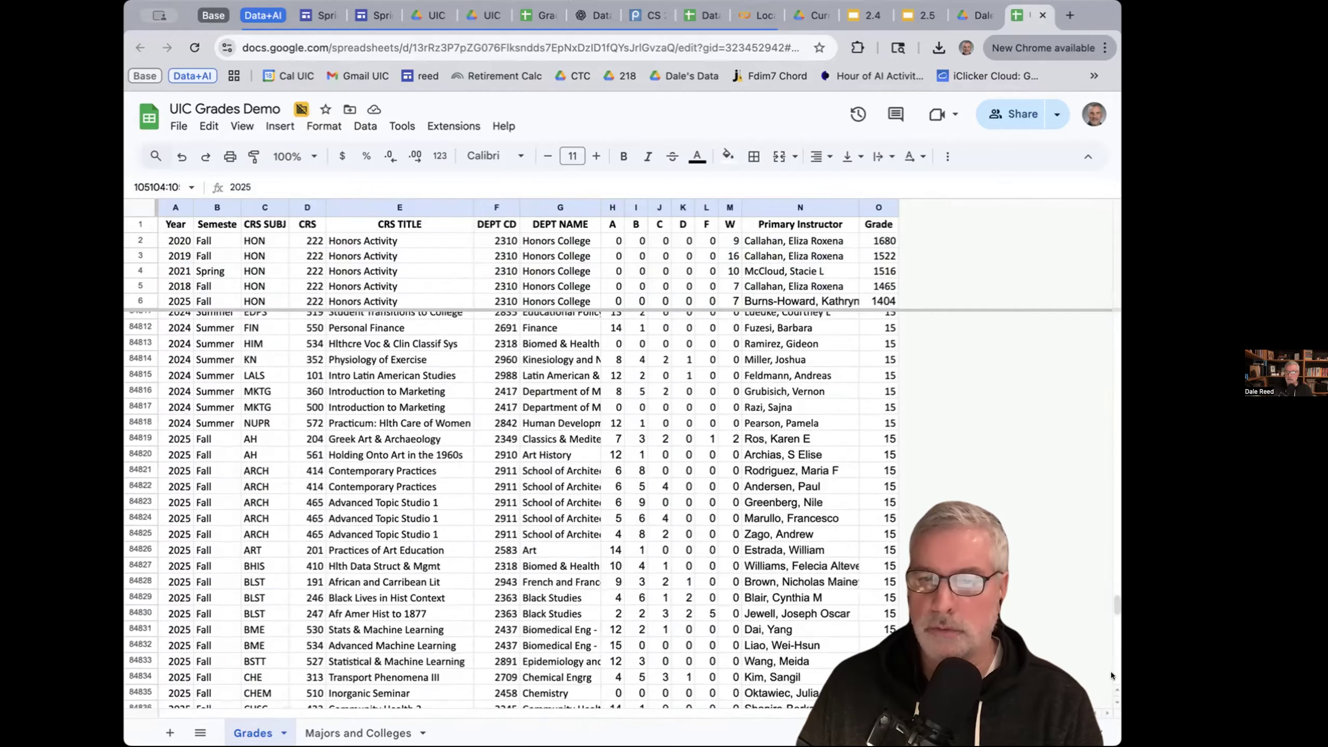
{"action": "scroll", "coordinate": [1110, 672], "scroll_direction": "down", "scroll_amount": 20}
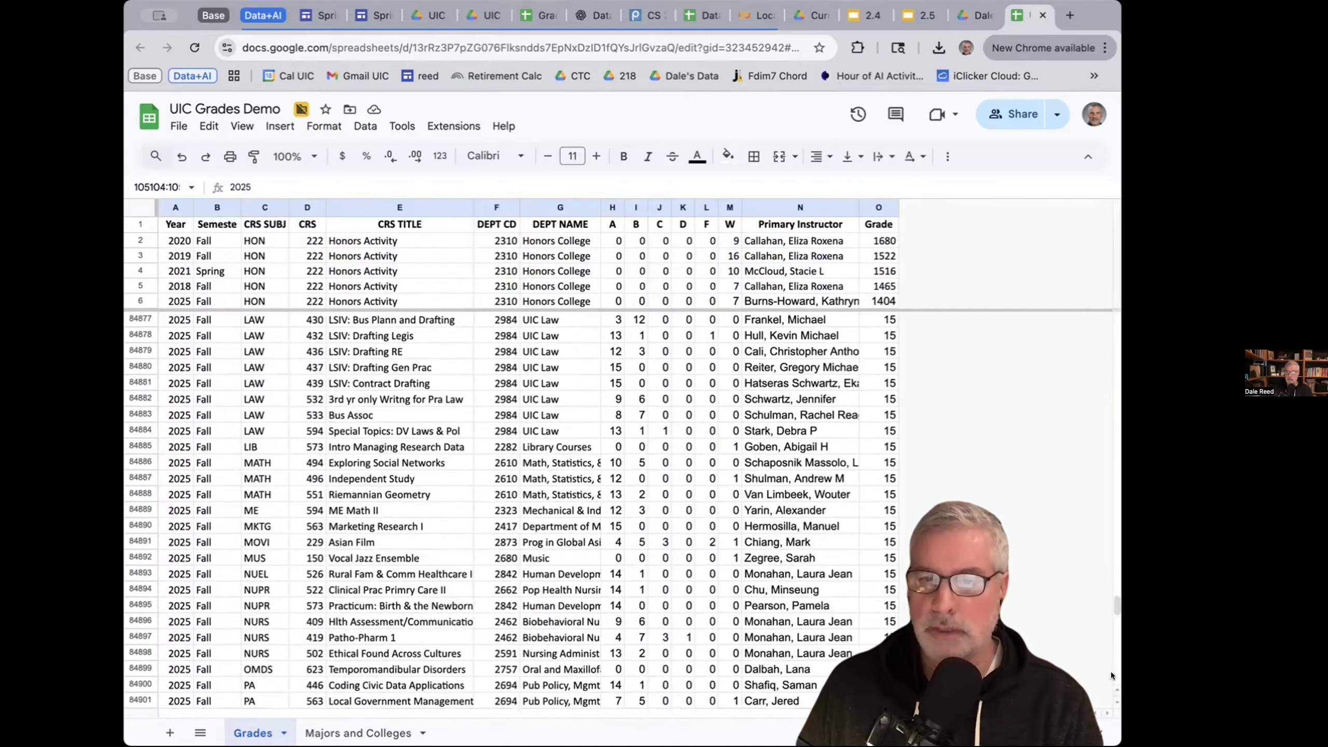
{"action": "scroll", "coordinate": [1110, 672], "scroll_direction": "down", "scroll_amount": 20}
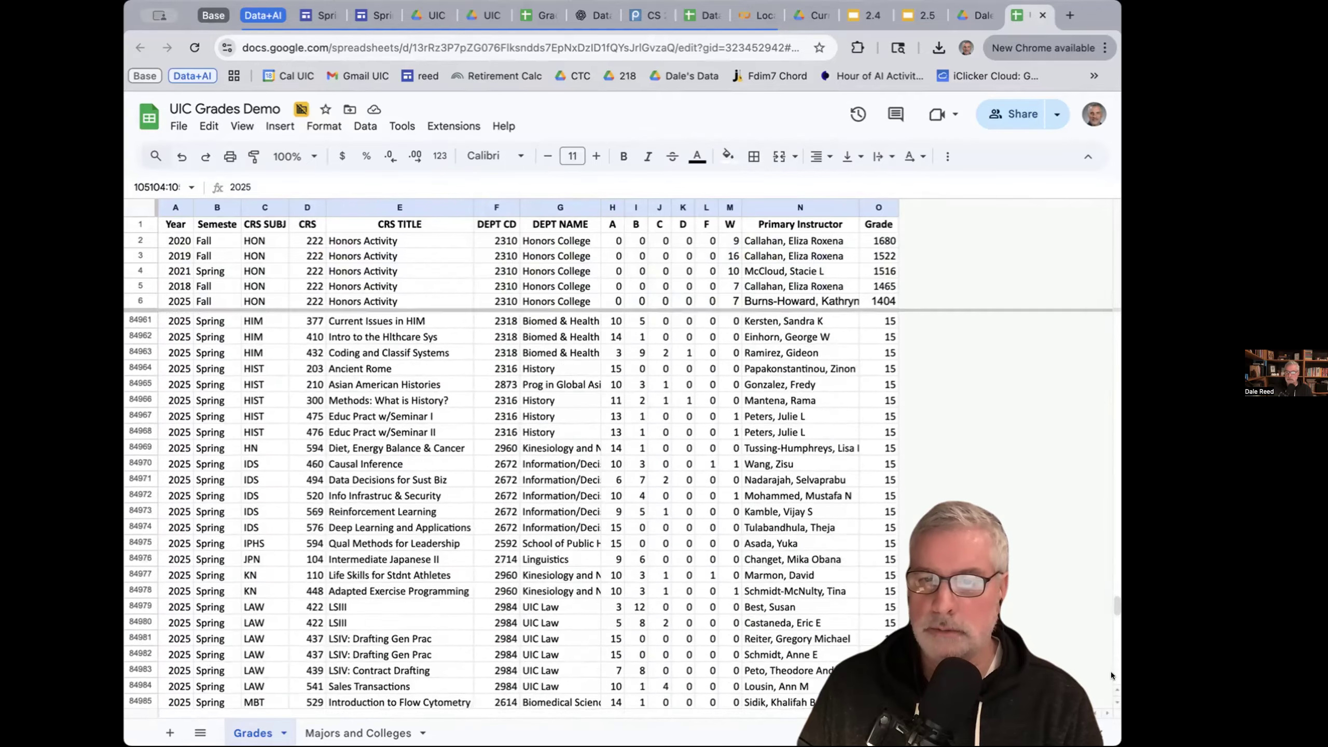
{"action": "scroll", "coordinate": [1110, 672], "scroll_direction": "down", "scroll_amount": 7}
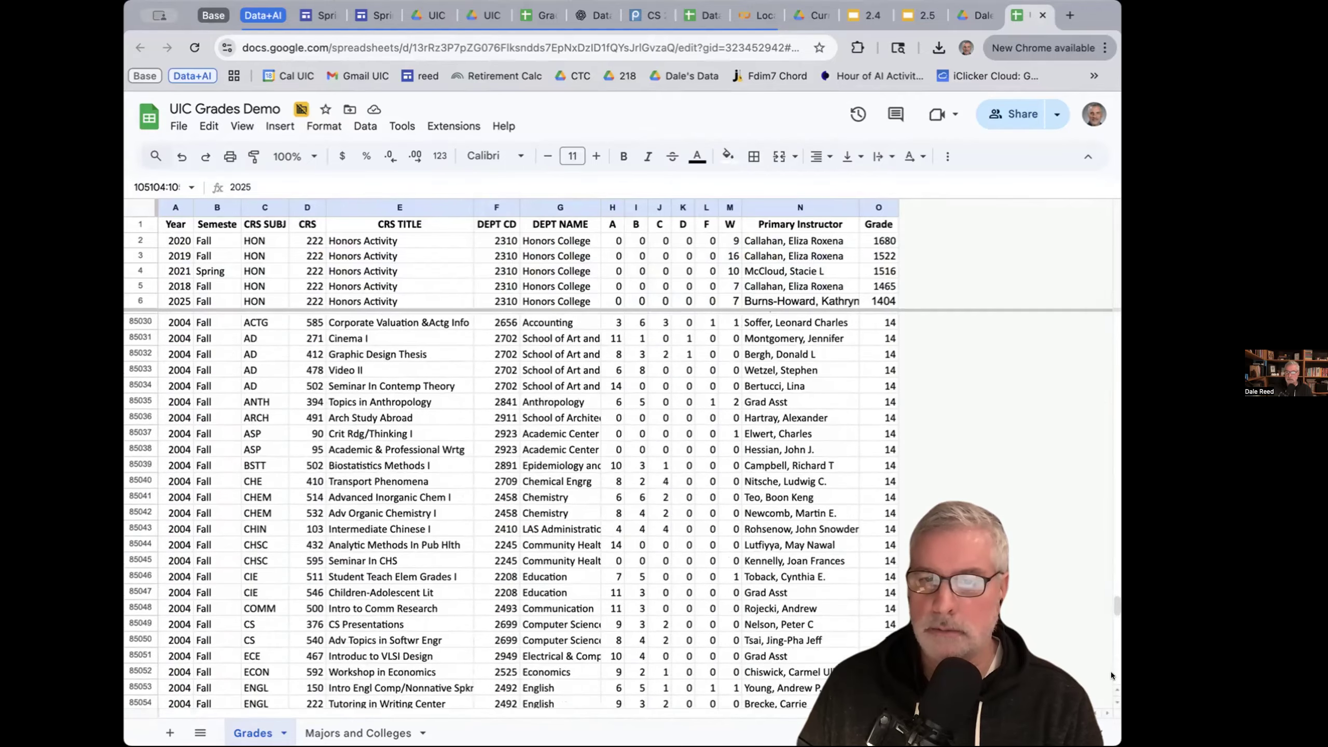
{"action": "scroll", "coordinate": [1112, 347], "scroll_direction": "up", "scroll_amount": 7}
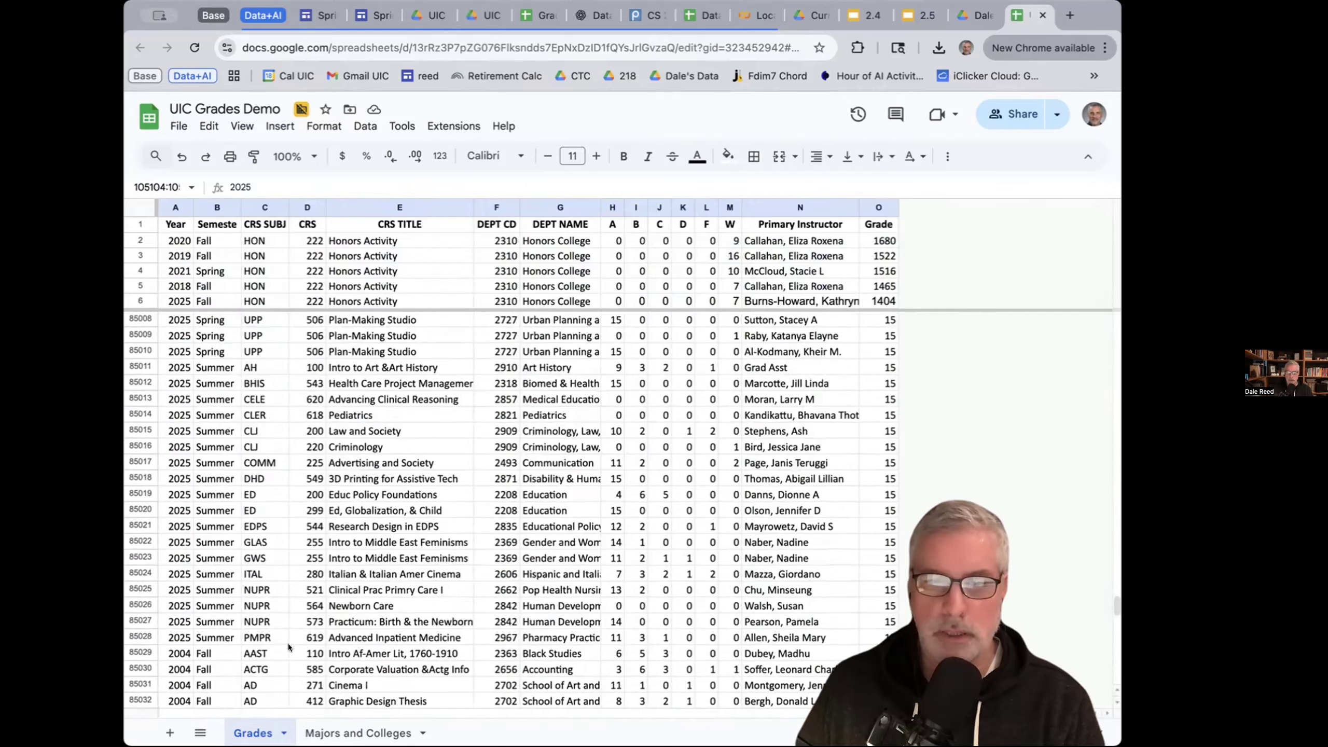
{"action": "left_click", "coordinate": [147, 651], "text": "shift"}
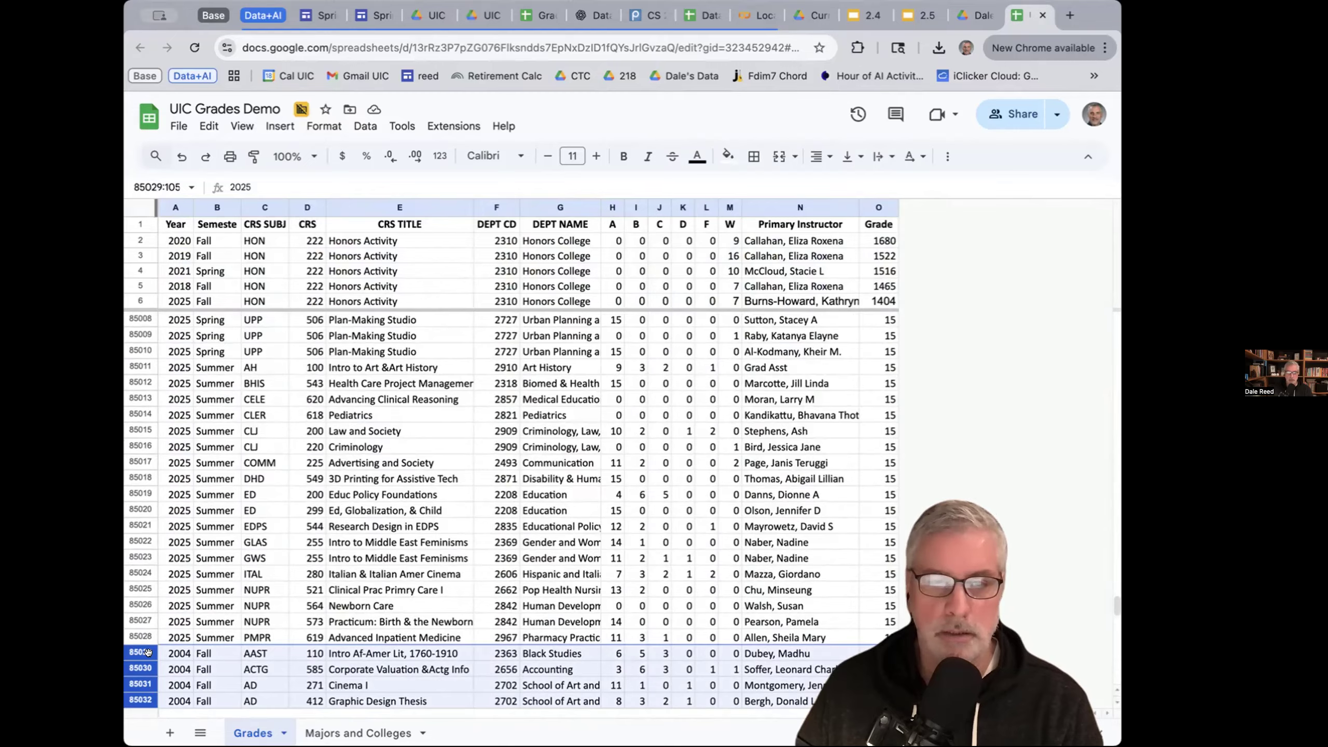
{"action": "right_click", "coordinate": [136, 652]}
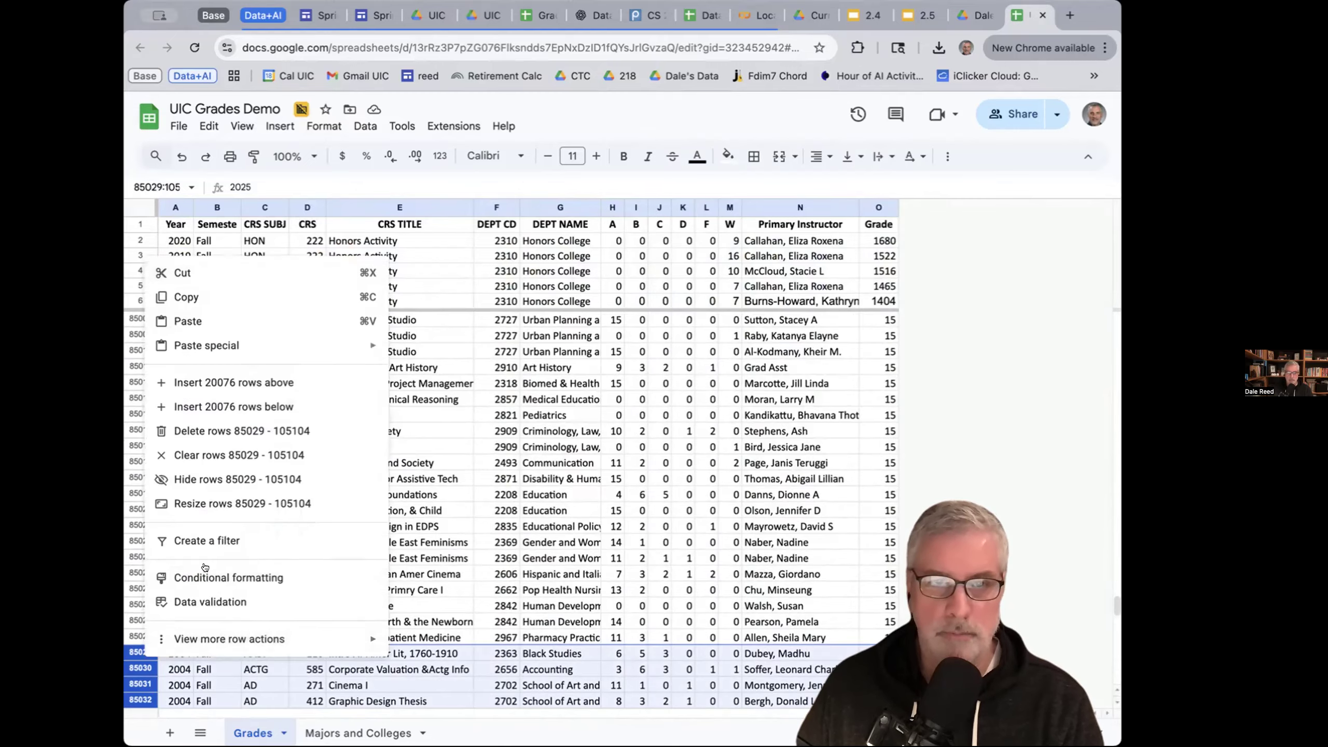
{"action": "left_click", "coordinate": [227, 429]}
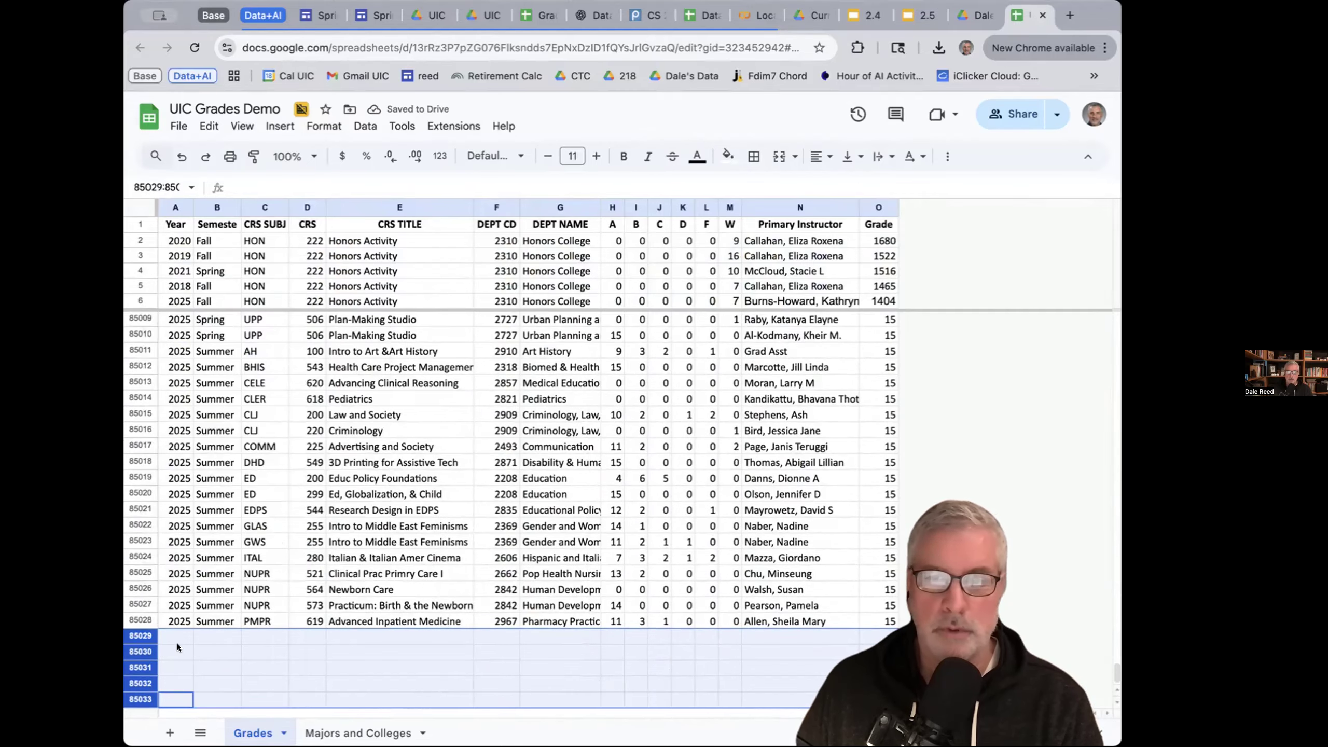
{"action": "left_click", "coordinate": [879, 668]}
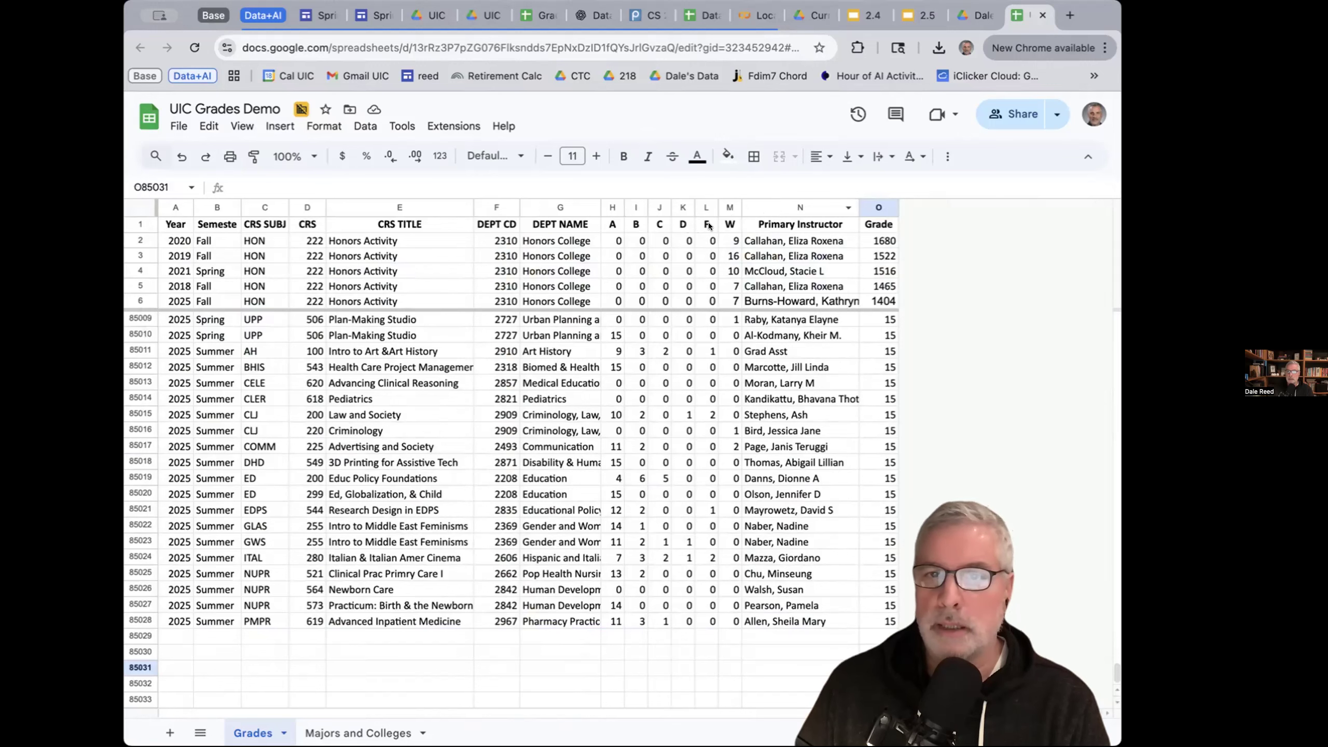
- Insert a column to the left of Primary Instructor and enter DFW% as its header in N1
{"action": "left_click", "coordinate": [773, 205]}
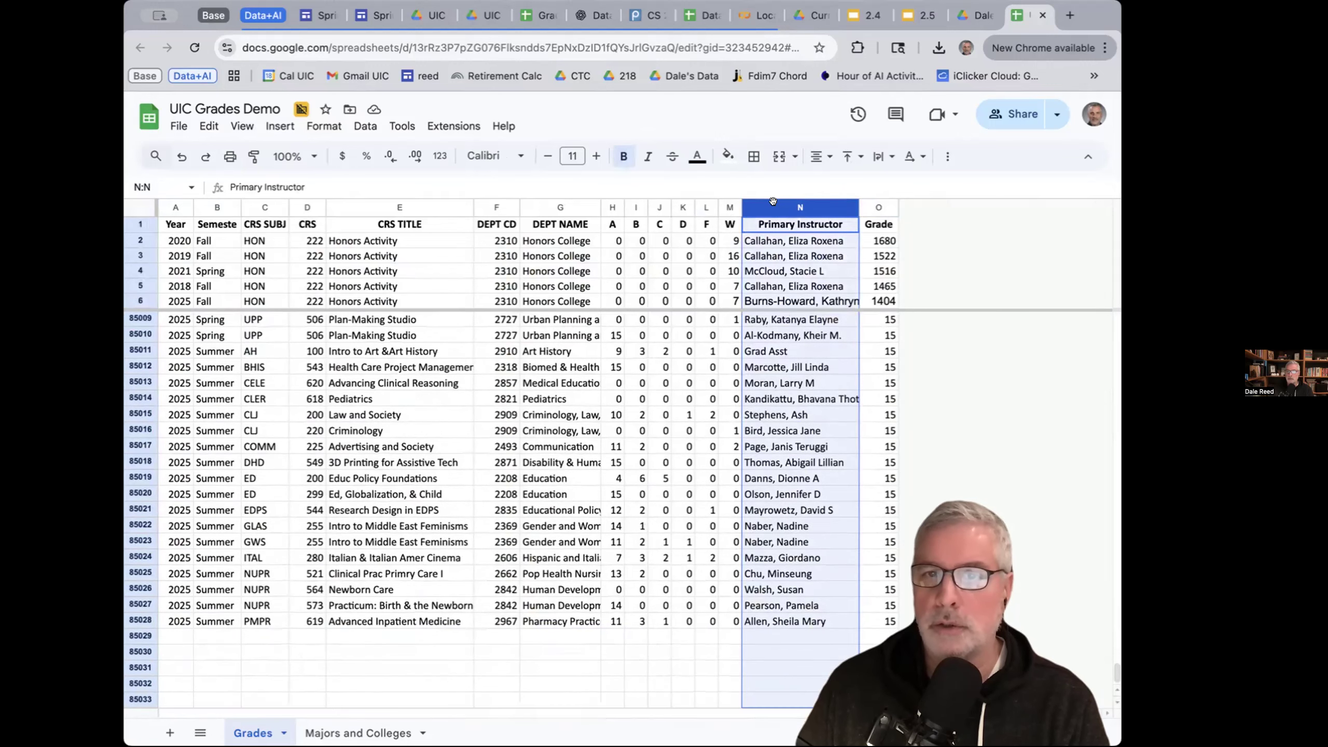
{"action": "right_click", "coordinate": [772, 202]}
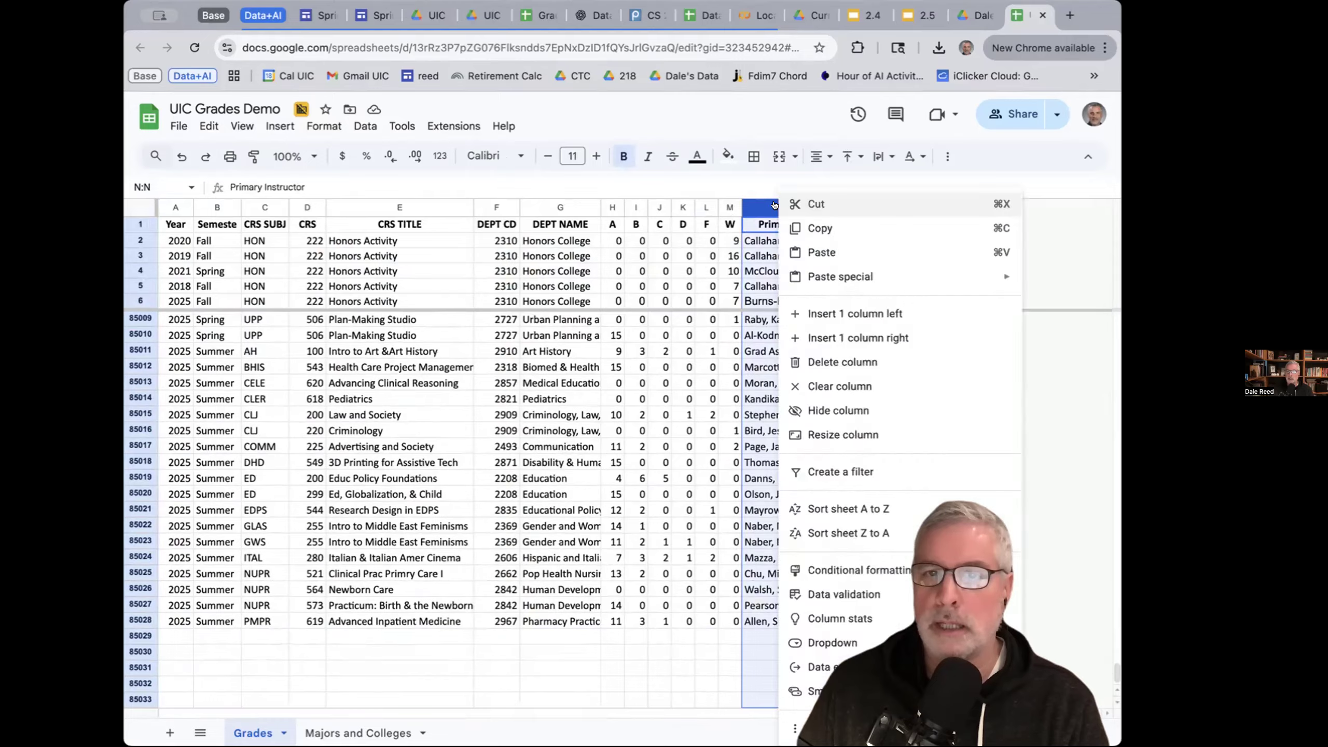
{"action": "left_click", "coordinate": [834, 313]}
{"action": "type", "text": "DFW"}
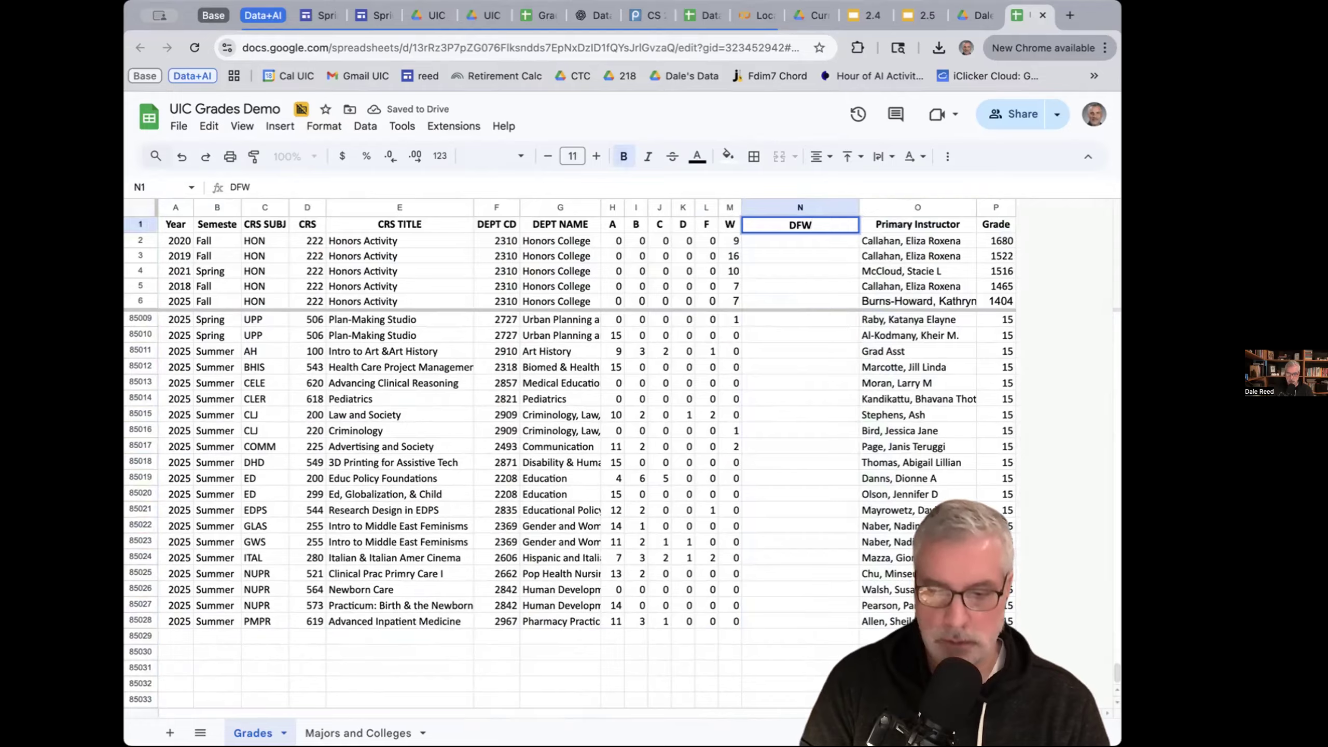
{"action": "type", "text": "%"}
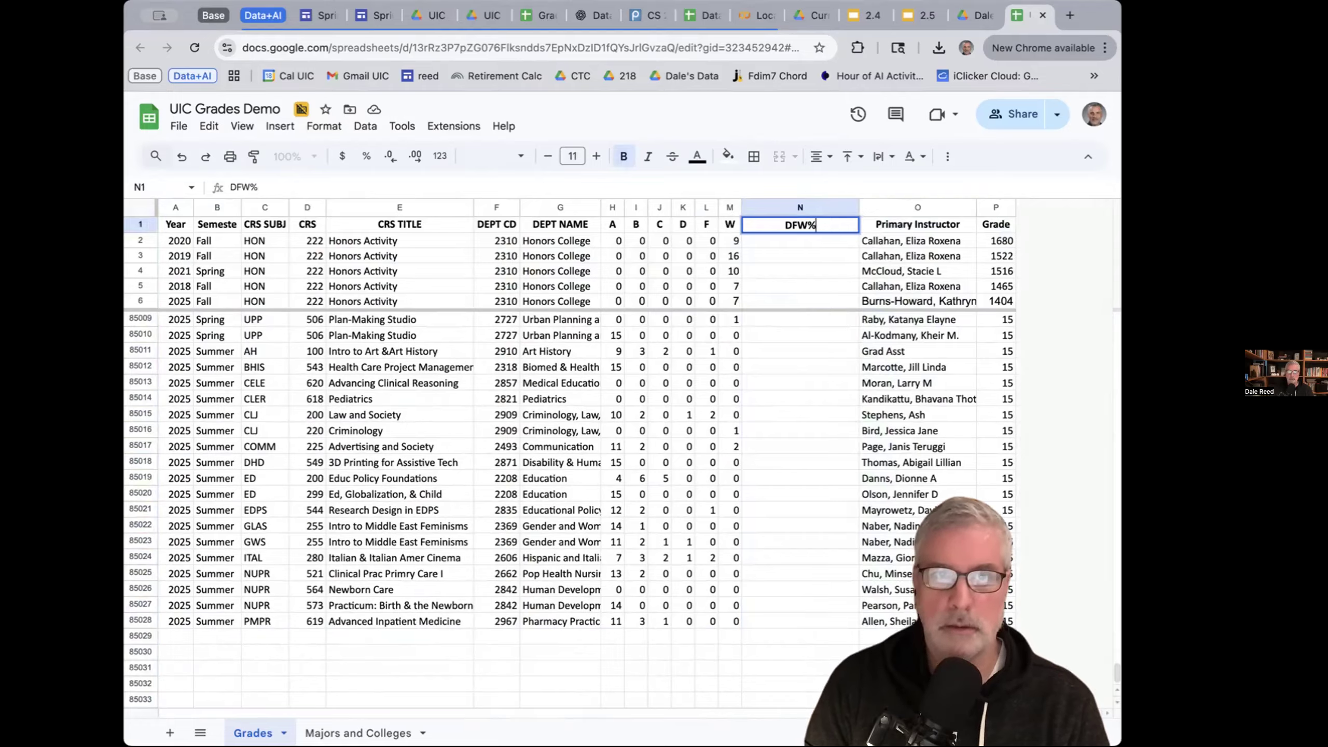
{"action": "left_click", "coordinate": [178, 126]}
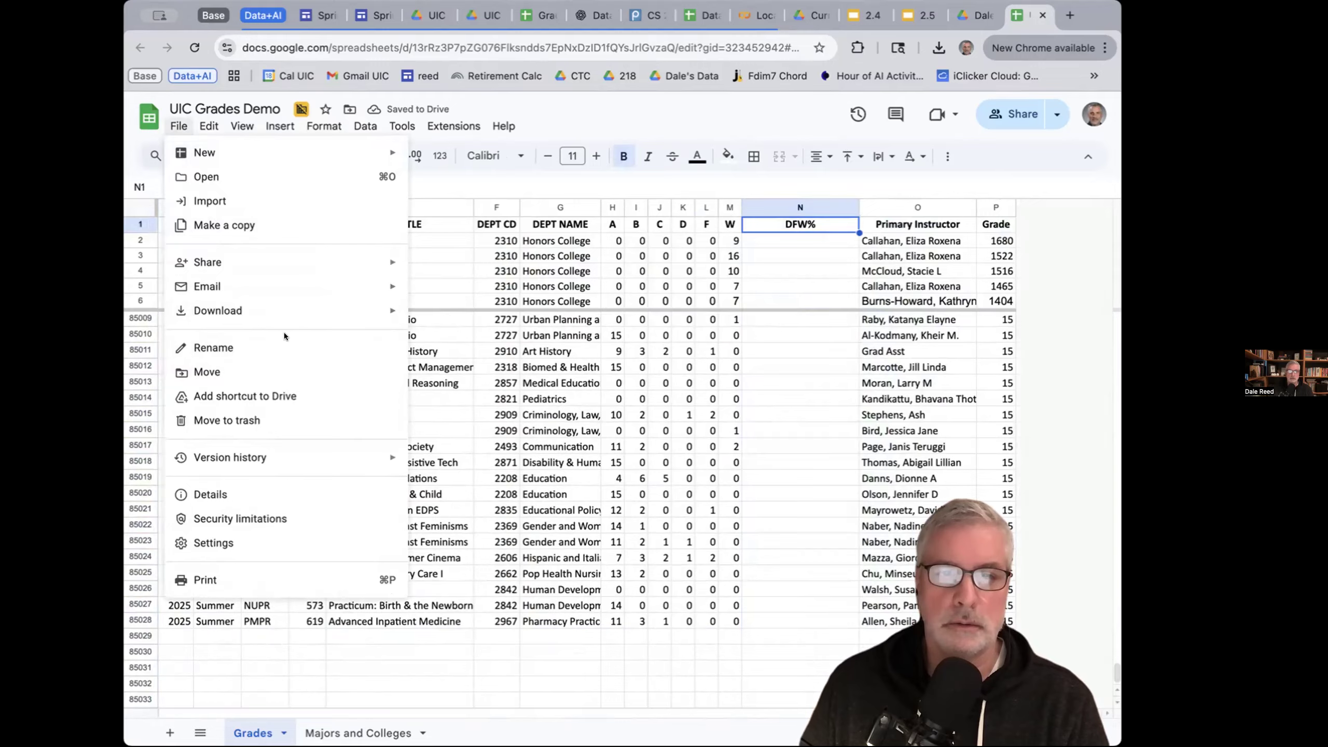
{"action": "left_click", "coordinate": [578, 540]}
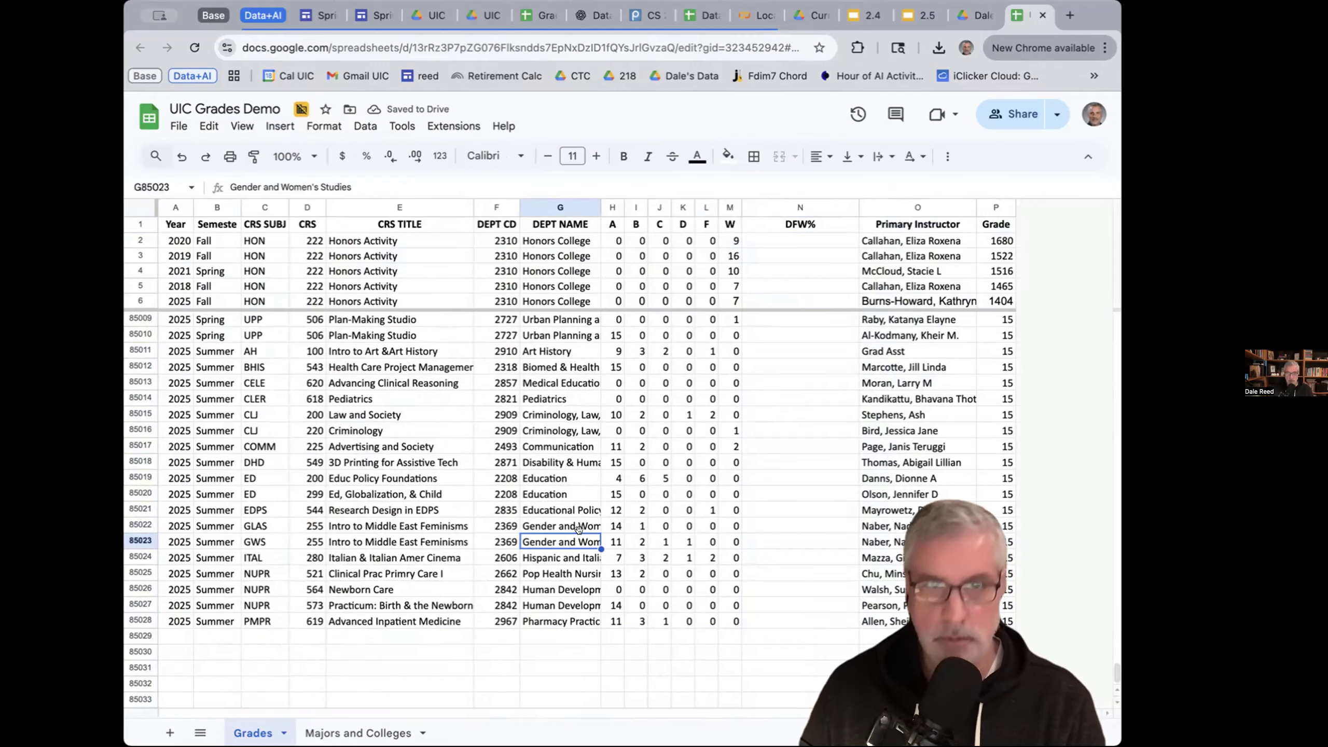
- Try to enter the formula =sum(K2:M2)/sum(H2:M2) in cell N2 of the DFW% column
{"action": "left_click", "coordinate": [809, 240]}
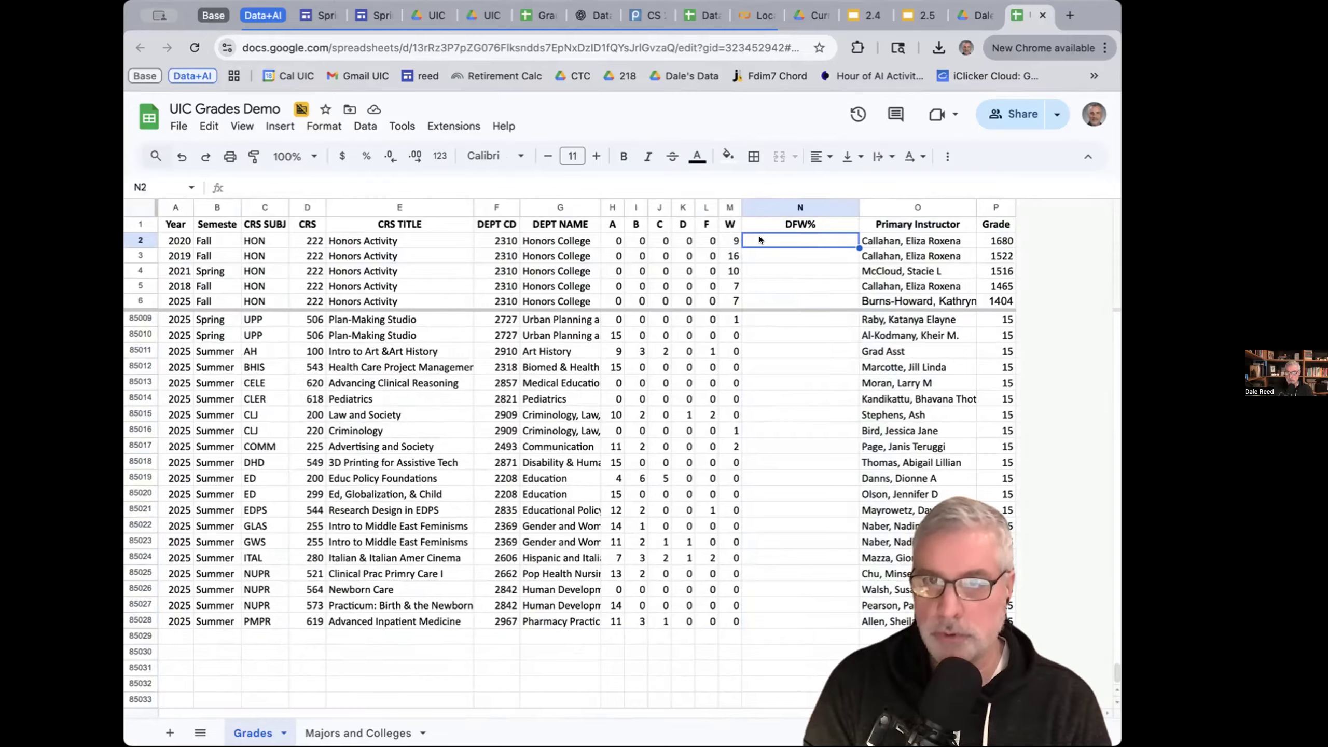
{"action": "type", "text": "=sum("}
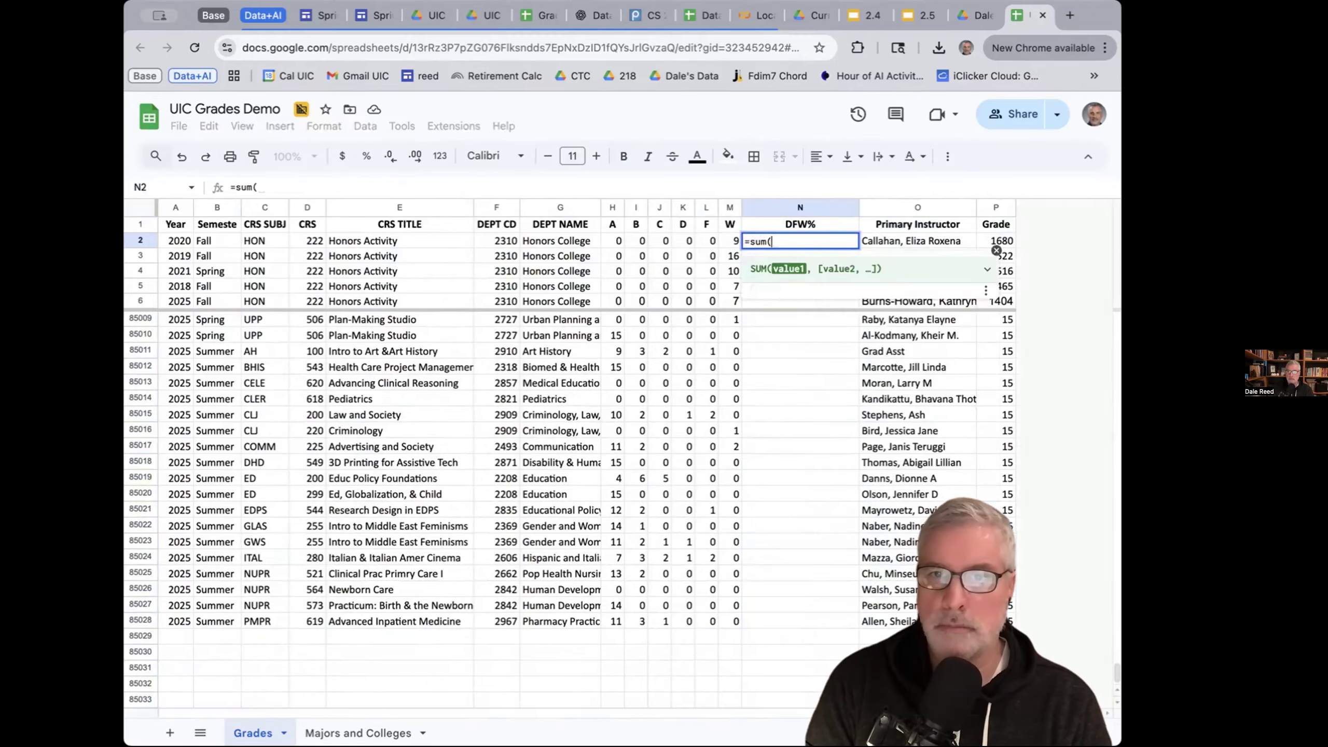
{"action": "left_click_drag", "start_coordinate": [687, 239], "coordinate": [733, 239]}
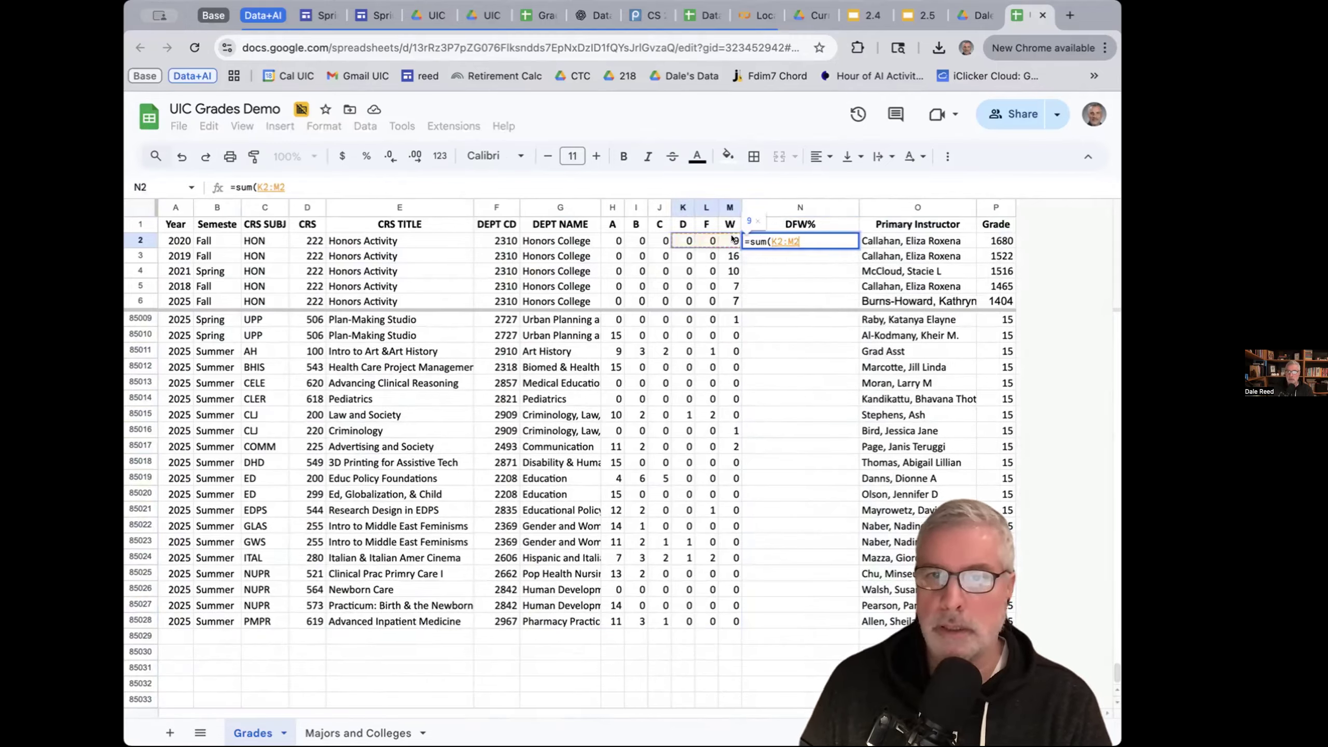
{"action": "type", "text": ")/"}
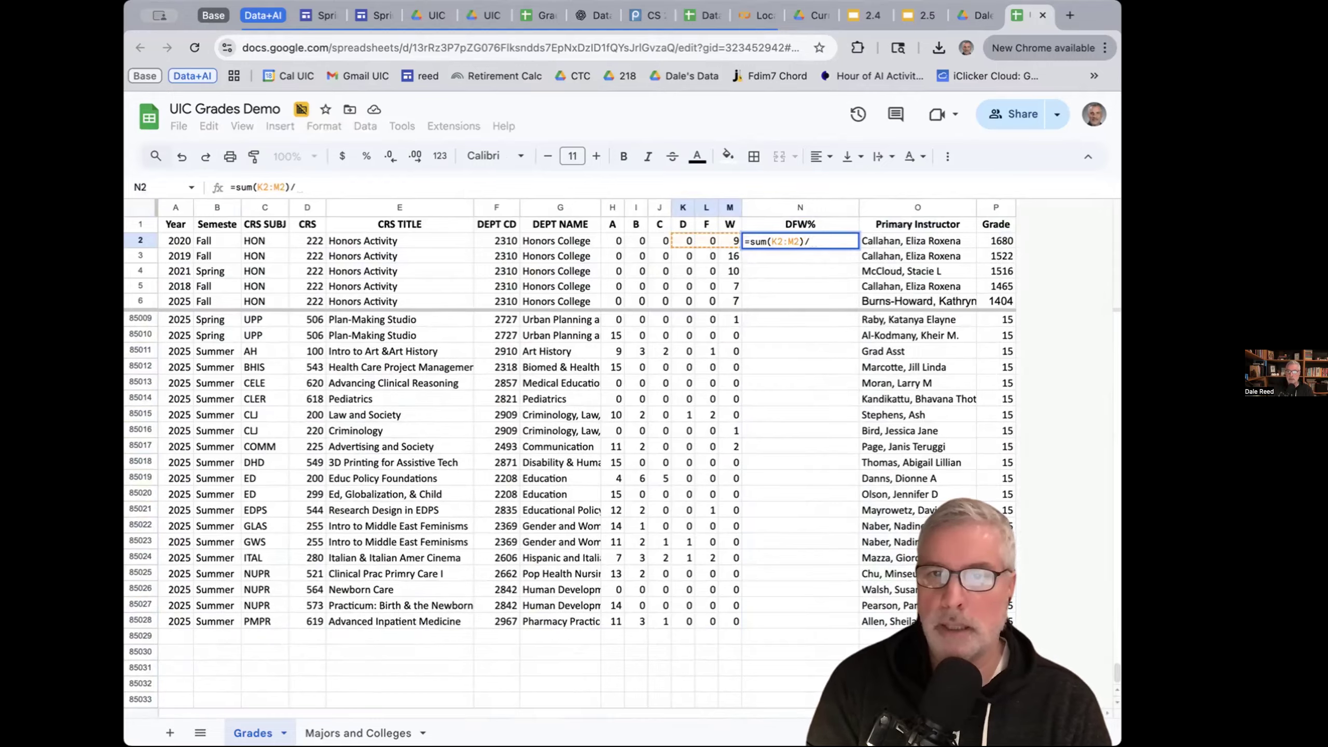
{"action": "type", "text": "sum("}
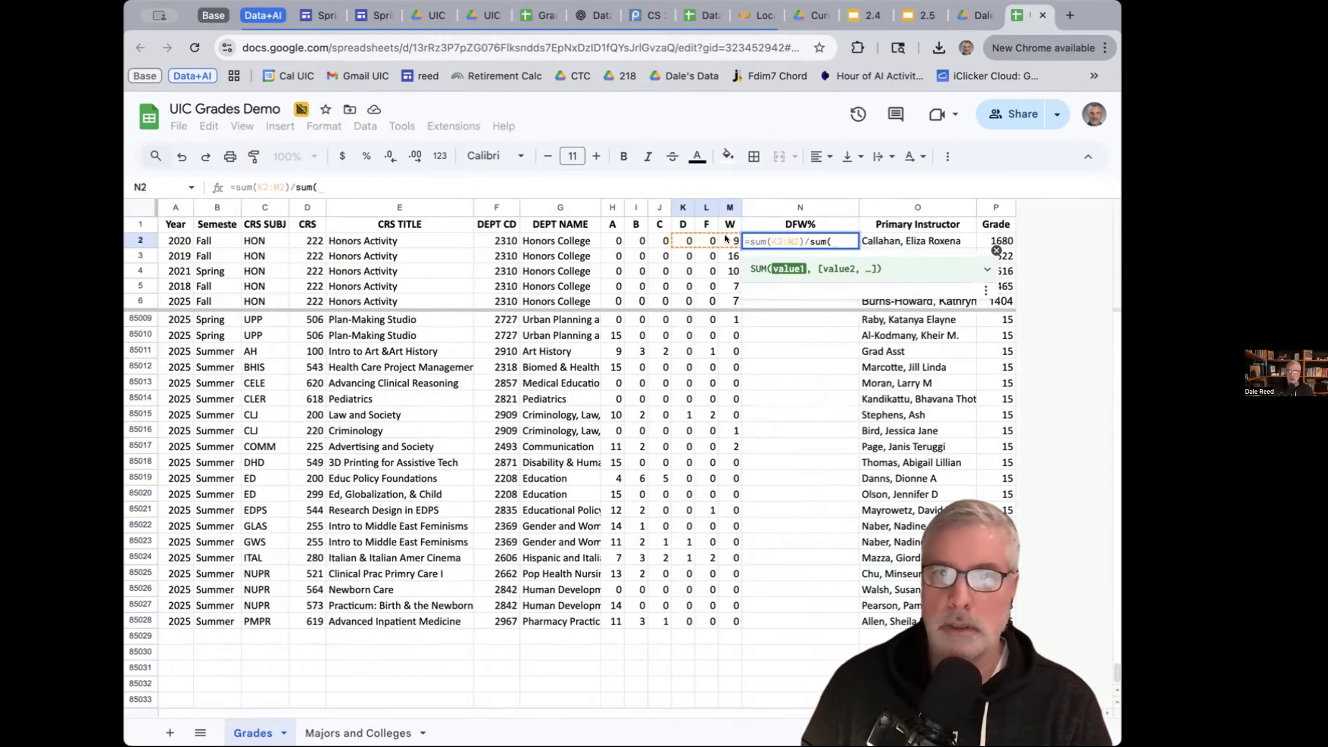
{"action": "left_click_drag", "start_coordinate": [620, 240], "coordinate": [735, 240]}
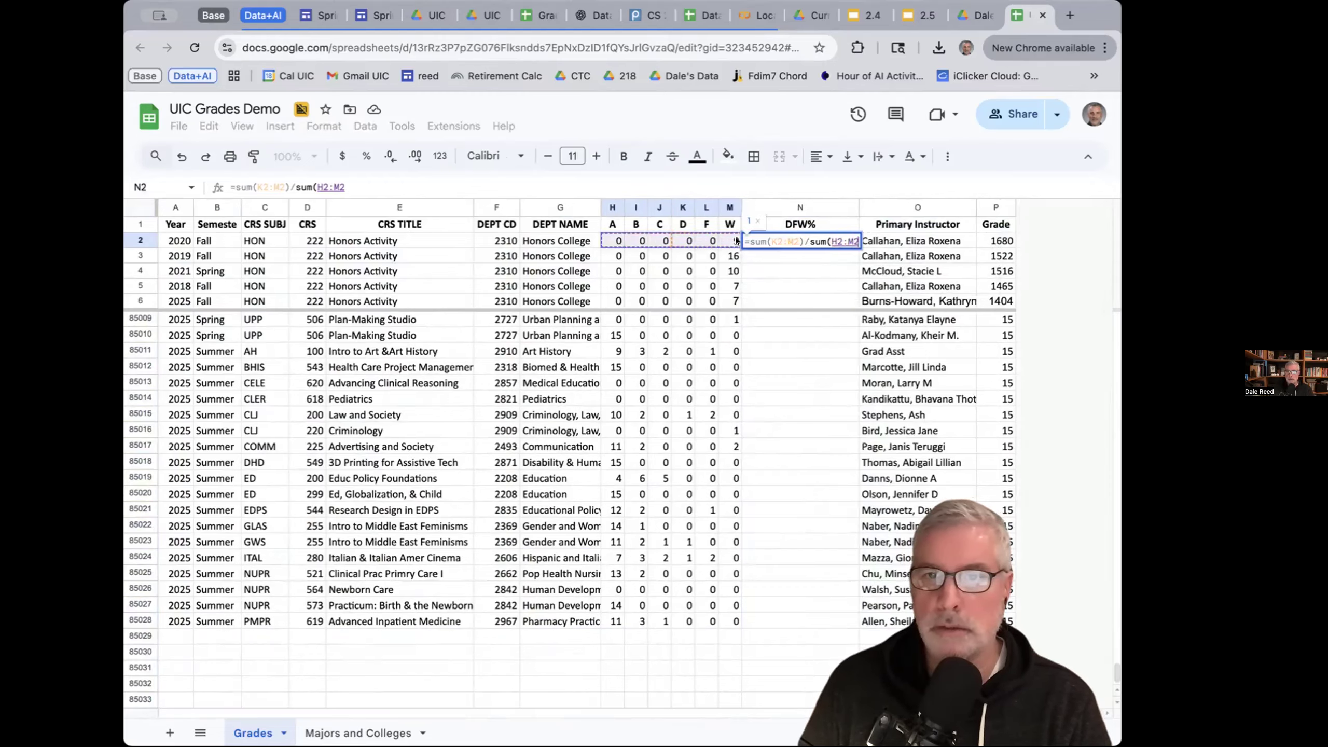
{"action": "type", "text": ")"}
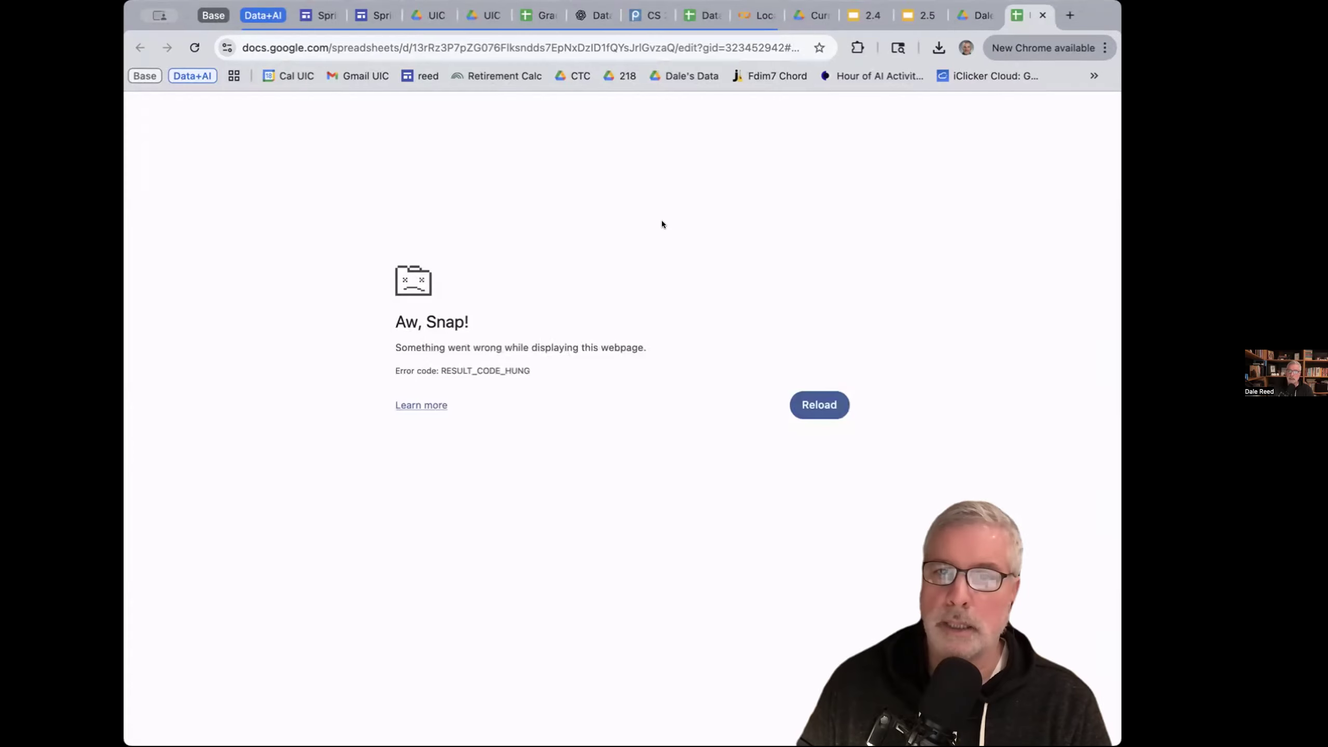
- Reload the crashed spreadsheet page, then close it and reopen UIC Grades Demo from the Dales Work Drive folder
{"action": "left_click", "coordinate": [819, 405]}
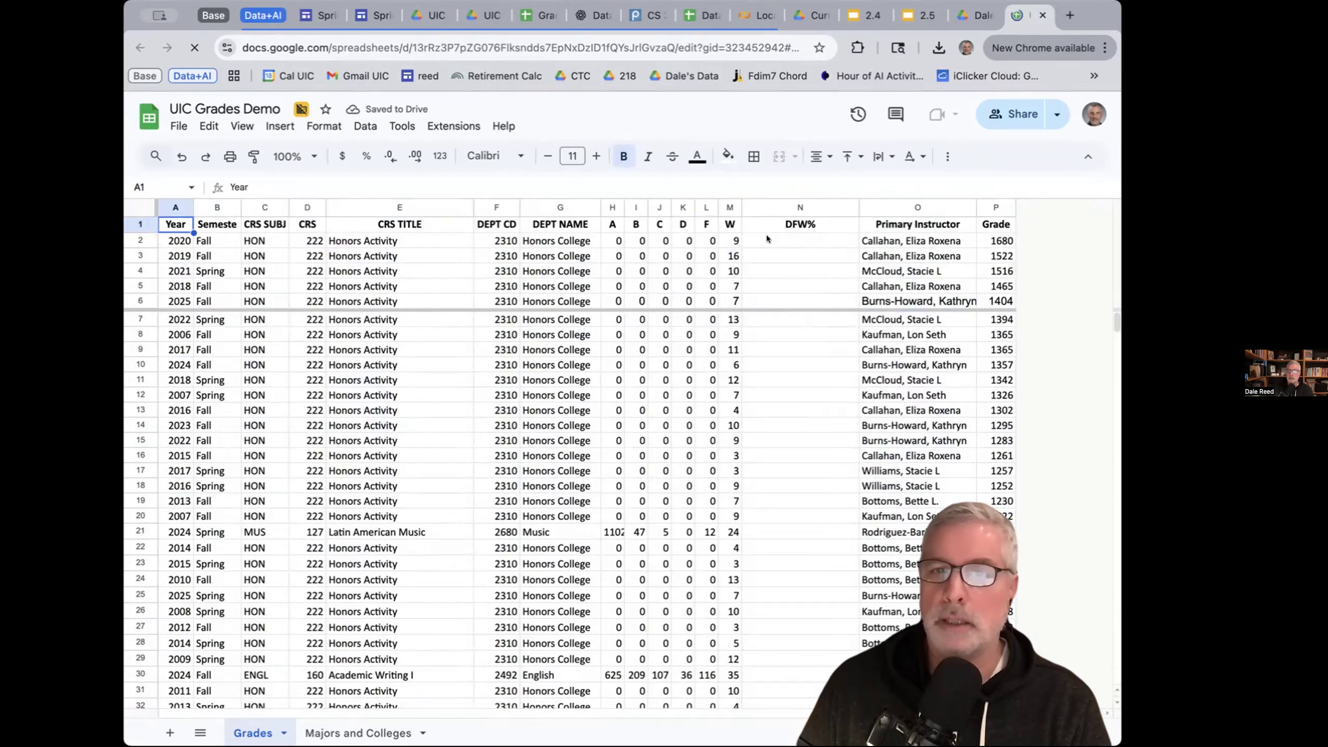
{"action": "left_click", "coordinate": [766, 237]}
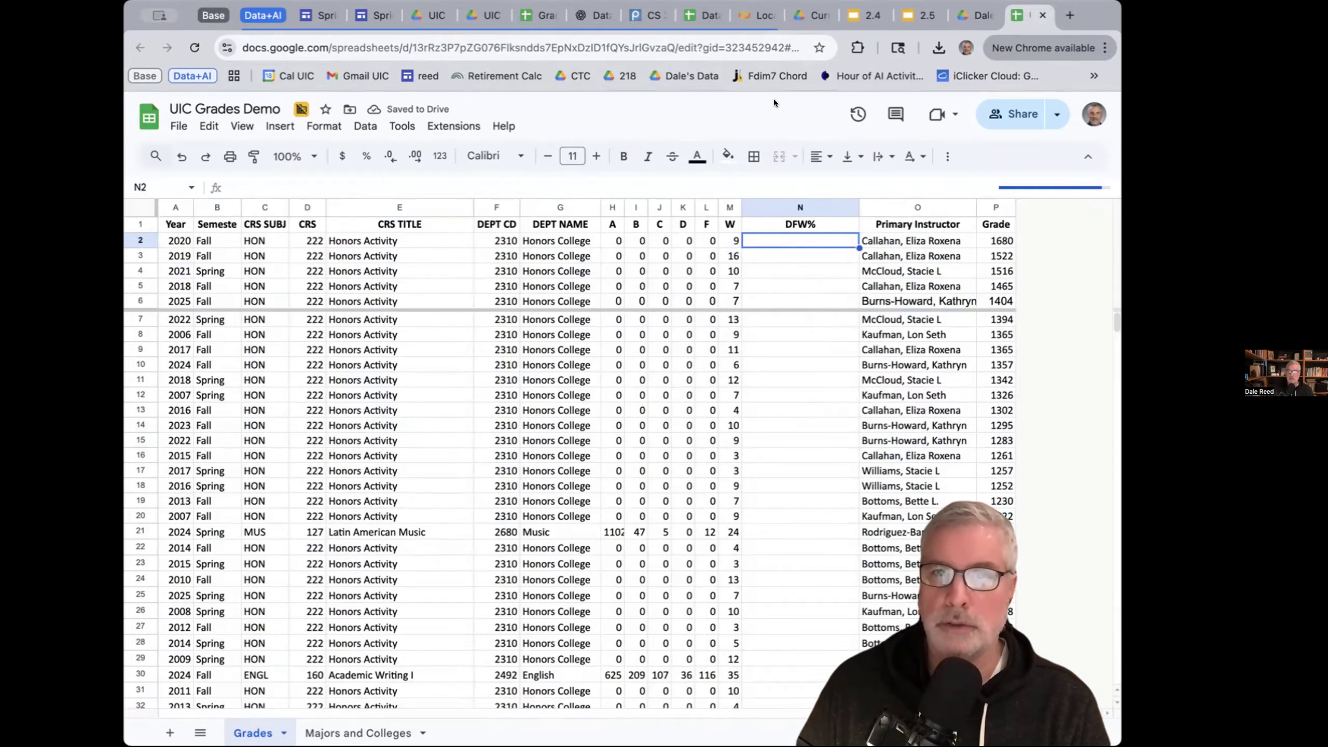
{"action": "left_click", "coordinate": [1041, 14]}
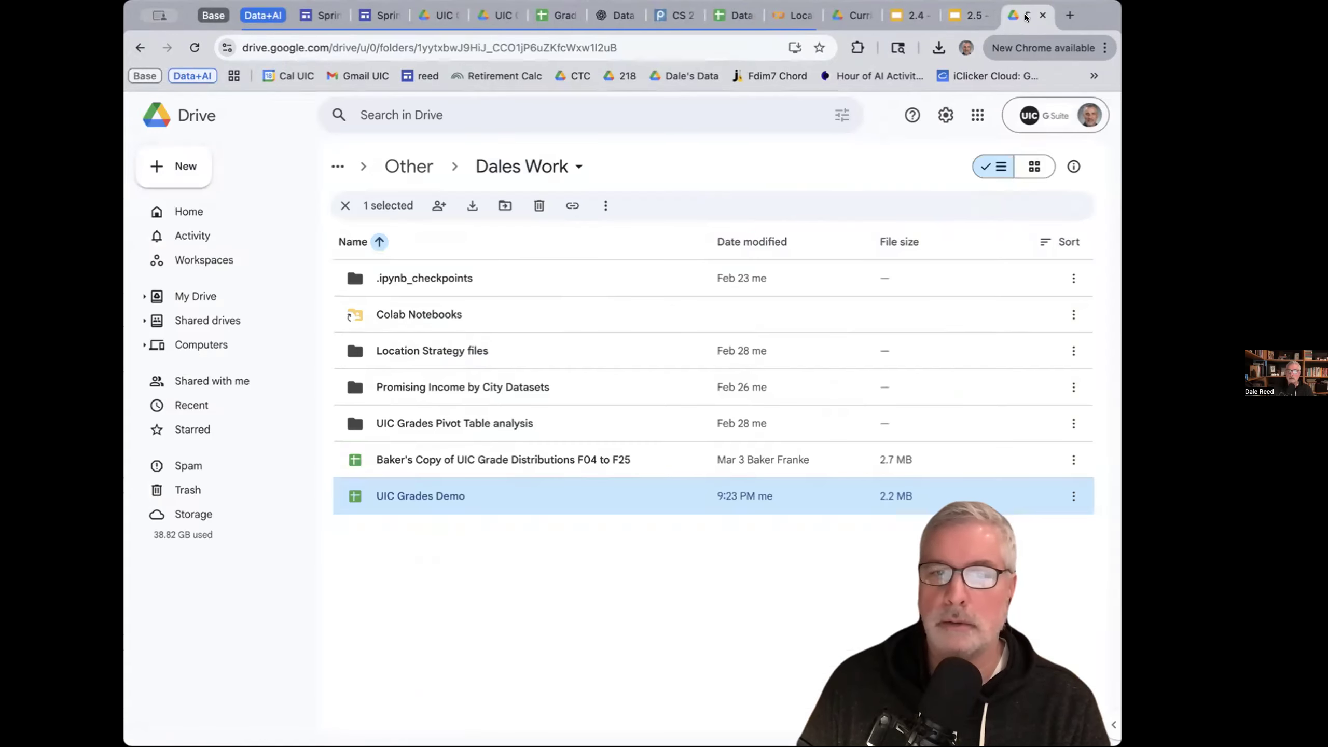
{"action": "double_click", "coordinate": [397, 492]}
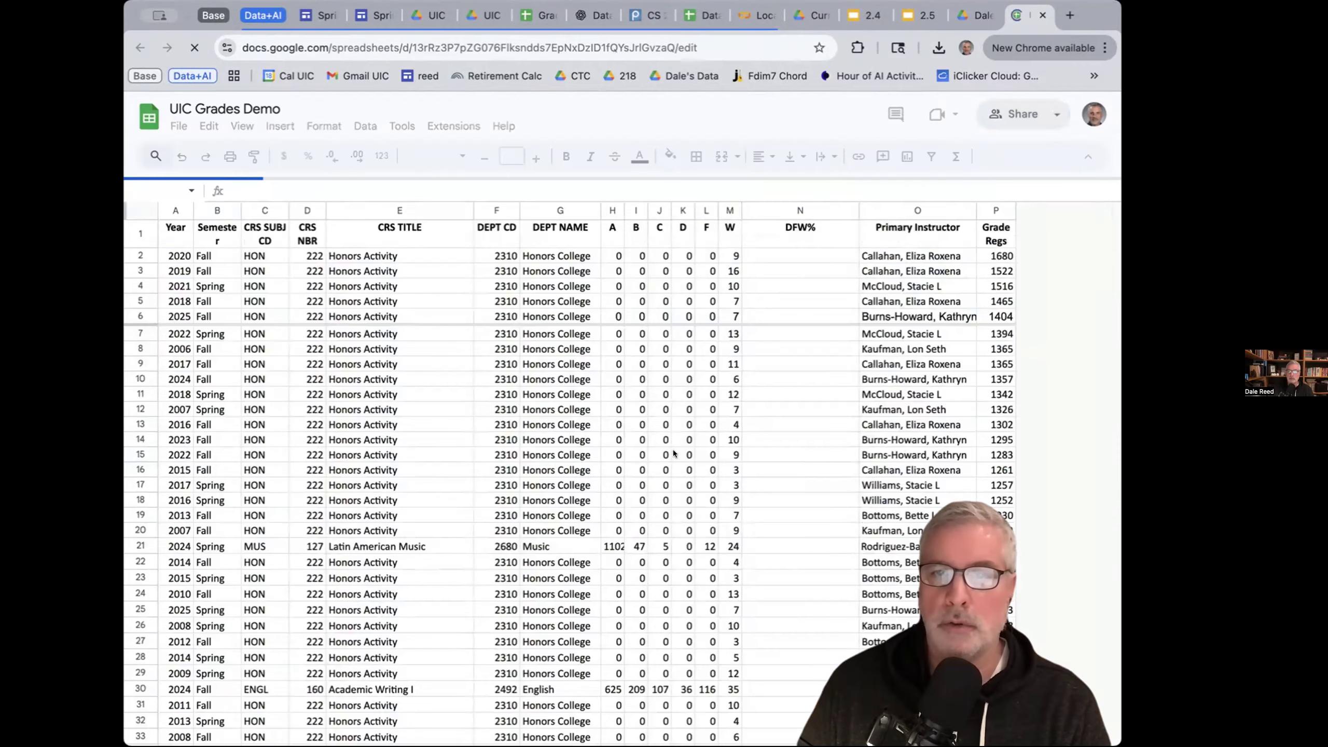
- Enter the formula =sum(K2:M2) in cell N2 to add up the D, F and W counts
{"action": "left_click", "coordinate": [795, 239]}
{"action": "type", "text": "="}
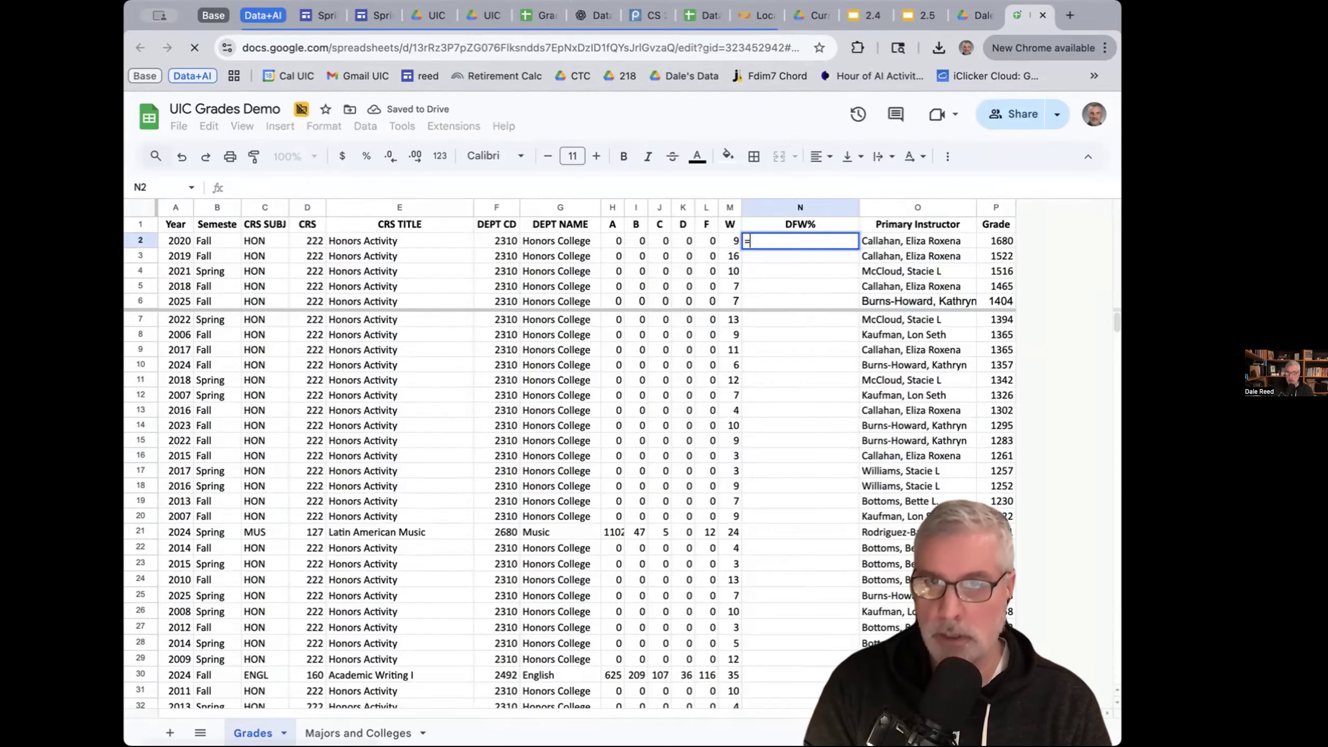
{"action": "type", "text": "sum("}
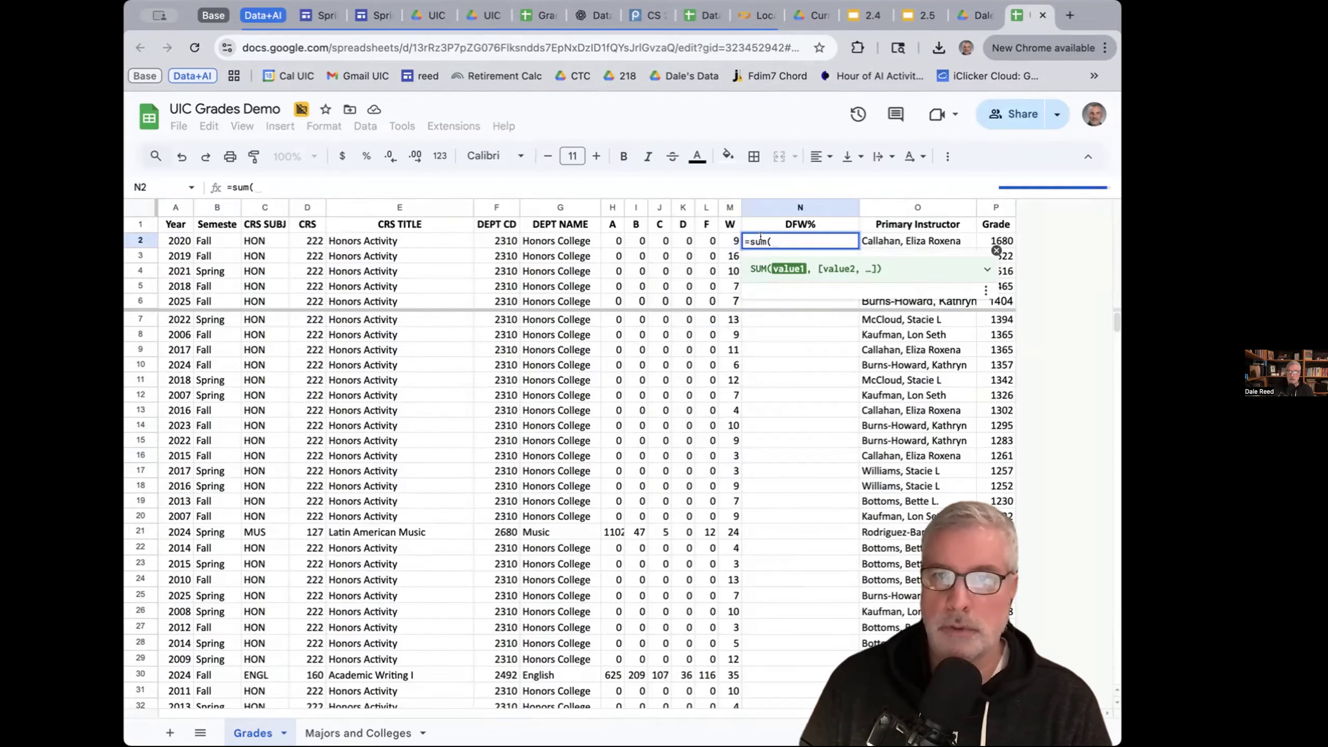
{"action": "left_click_drag", "start_coordinate": [682, 241], "coordinate": [724, 239]}
{"action": "type", "text": ")"}
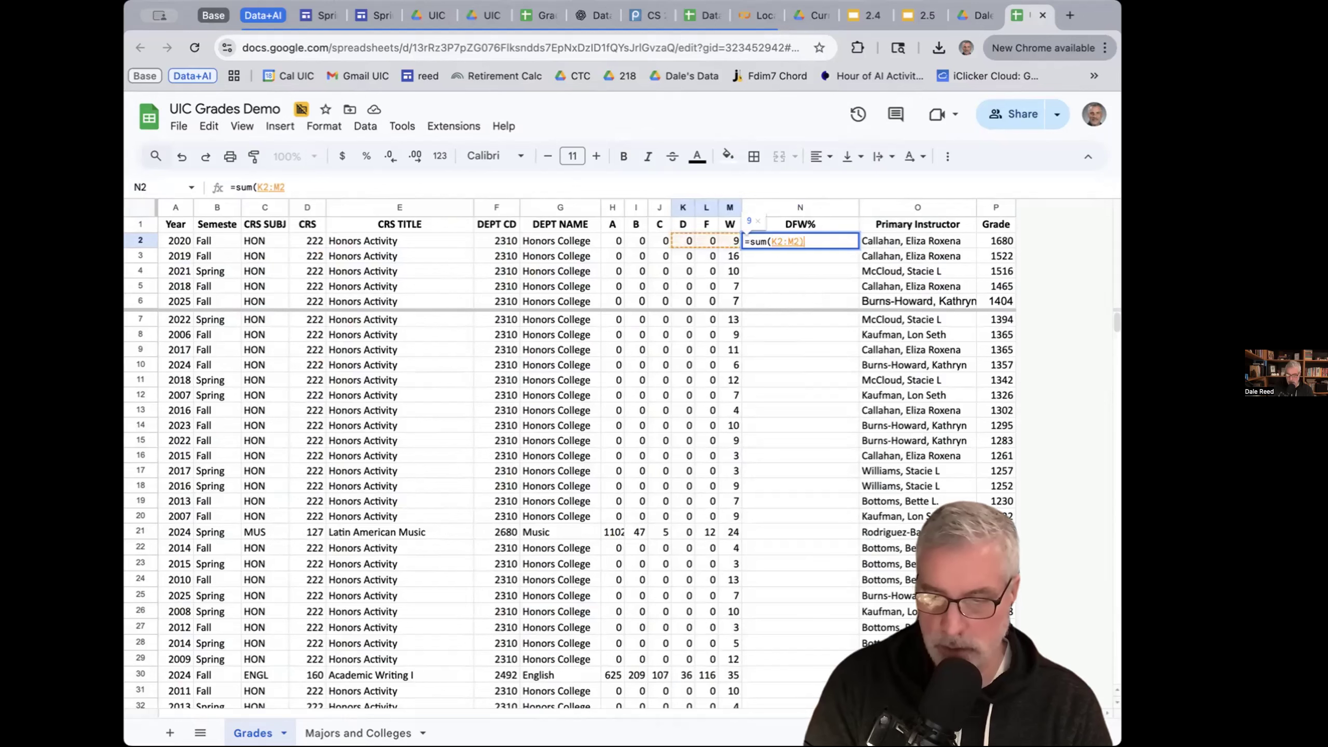
{"action": "key", "text": "Return"}
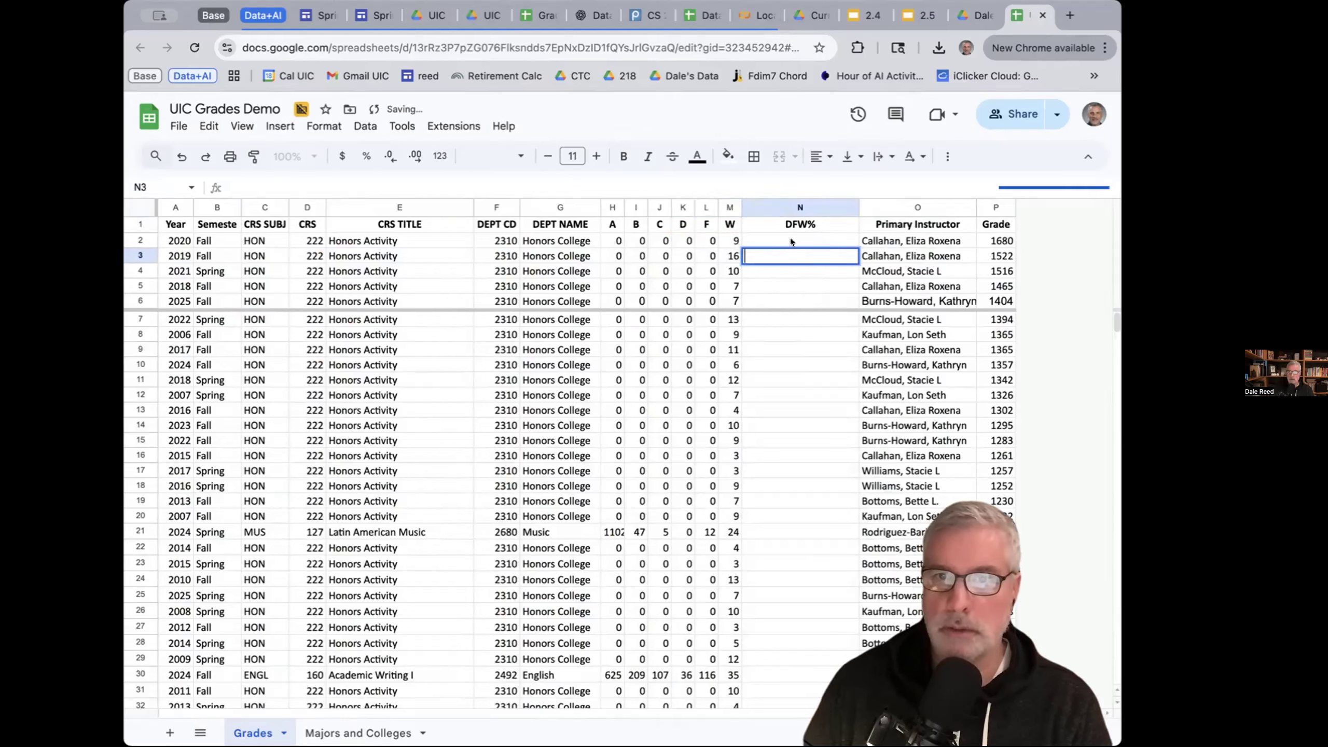
- Extend the formula in N2 to =sum(K2:M2)/sum(H2:M2), dividing by the sum of all grade counts
{"action": "left_click", "coordinate": [809, 237]}
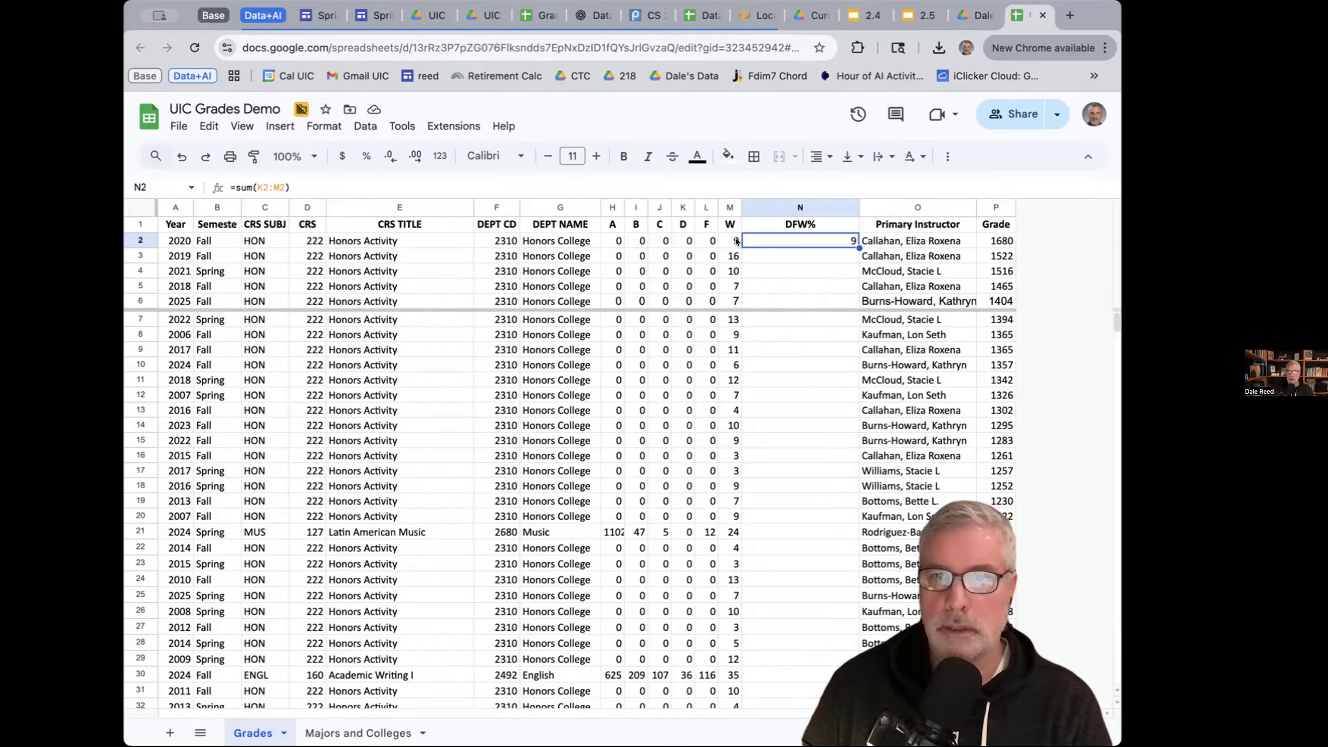
{"action": "double_click", "coordinate": [826, 239]}
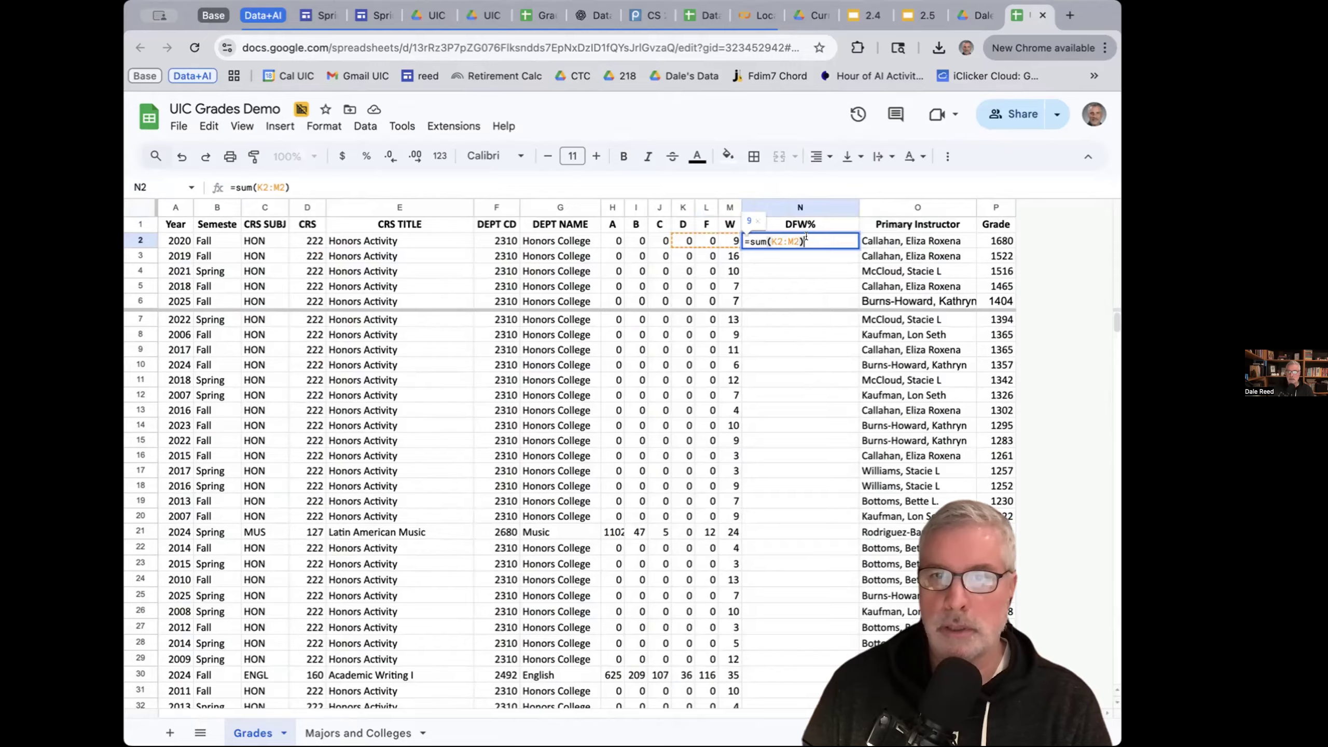
{"action": "type", "text": "/sum("}
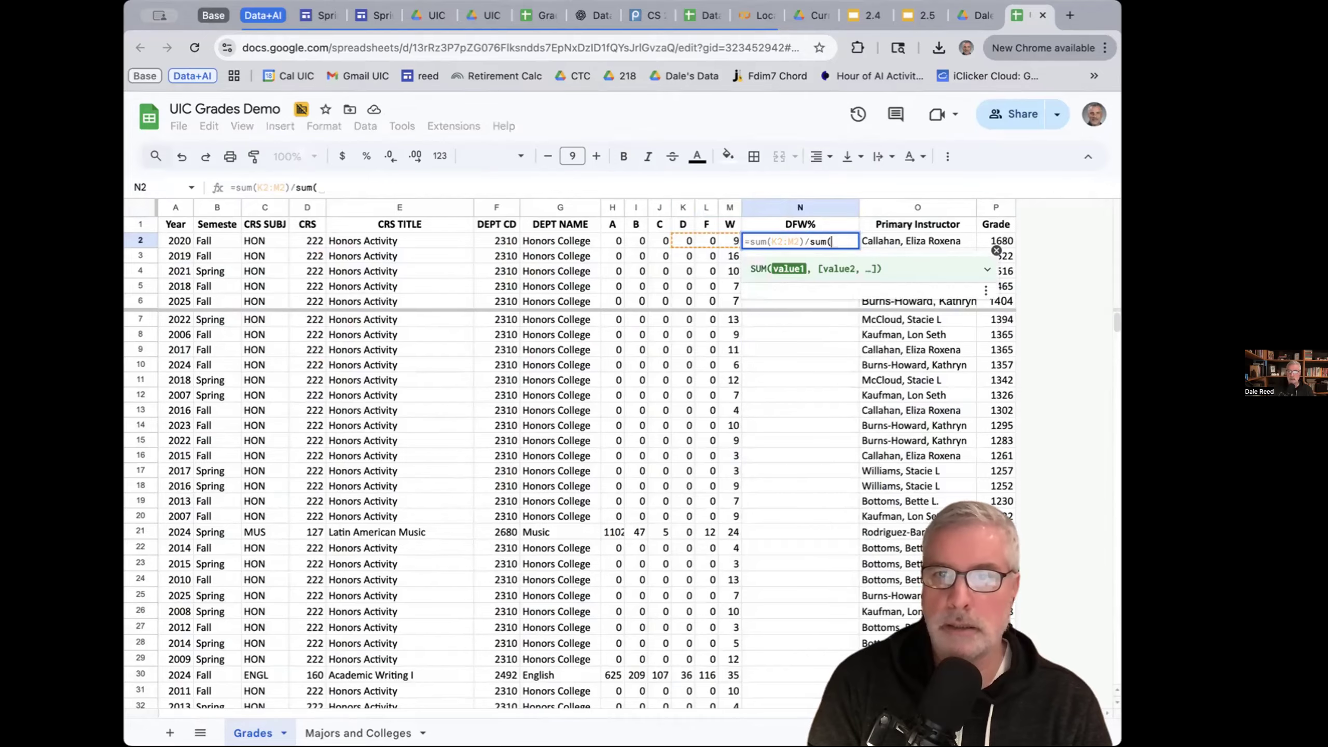
{"action": "left_click_drag", "start_coordinate": [621, 238], "coordinate": [726, 240]}
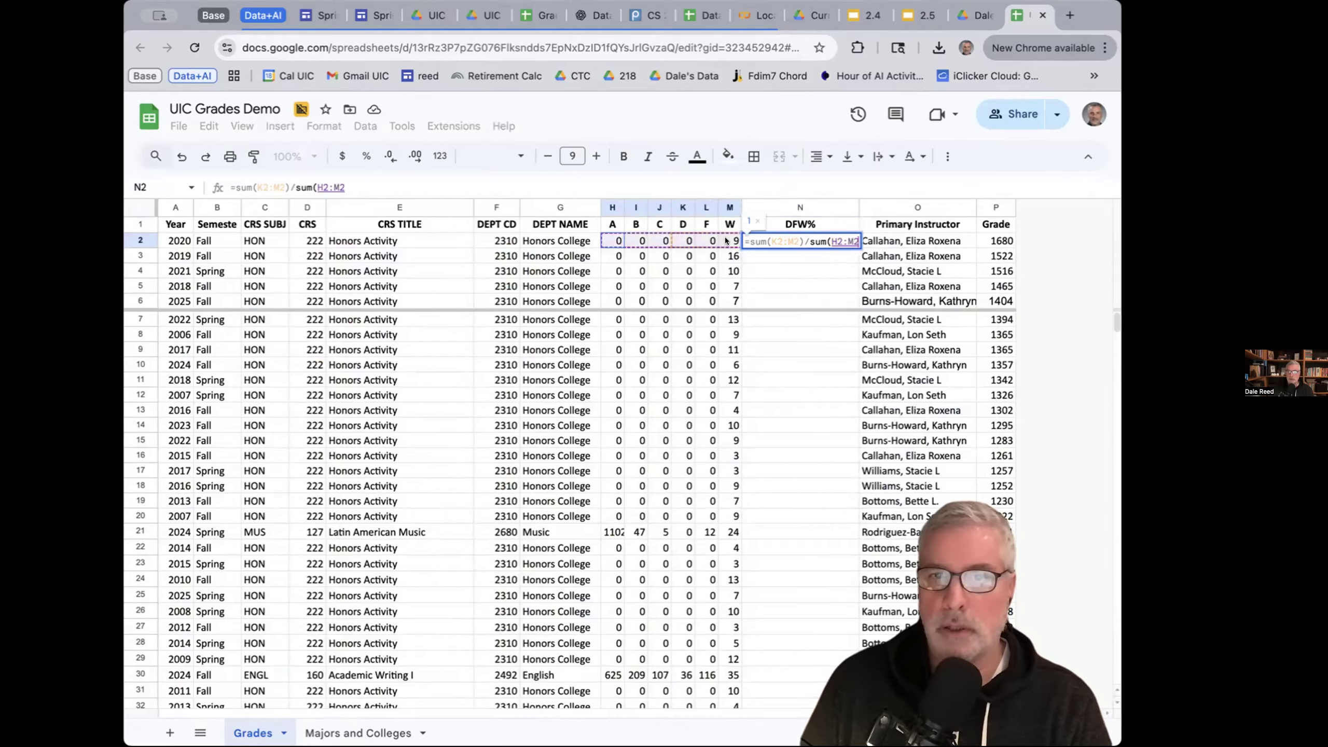
{"action": "type", "text": ")"}
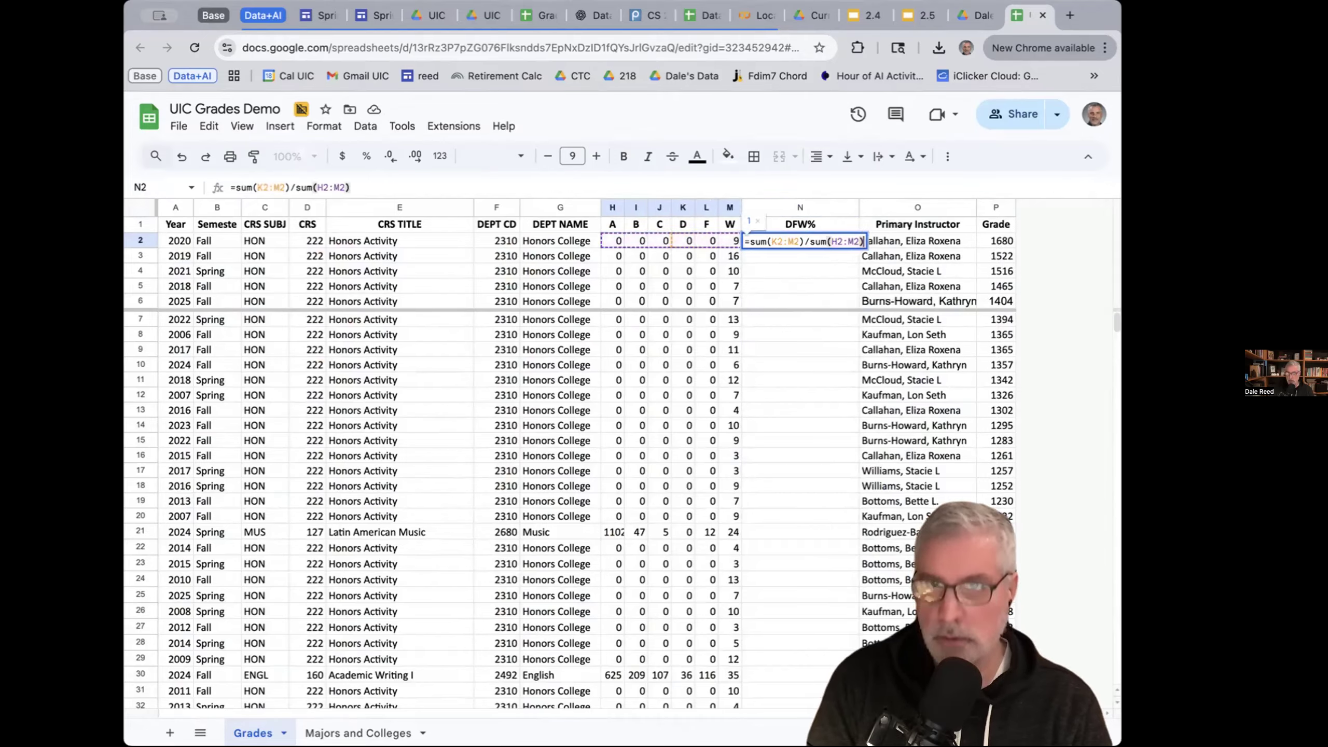
{"action": "key", "text": "Return"}
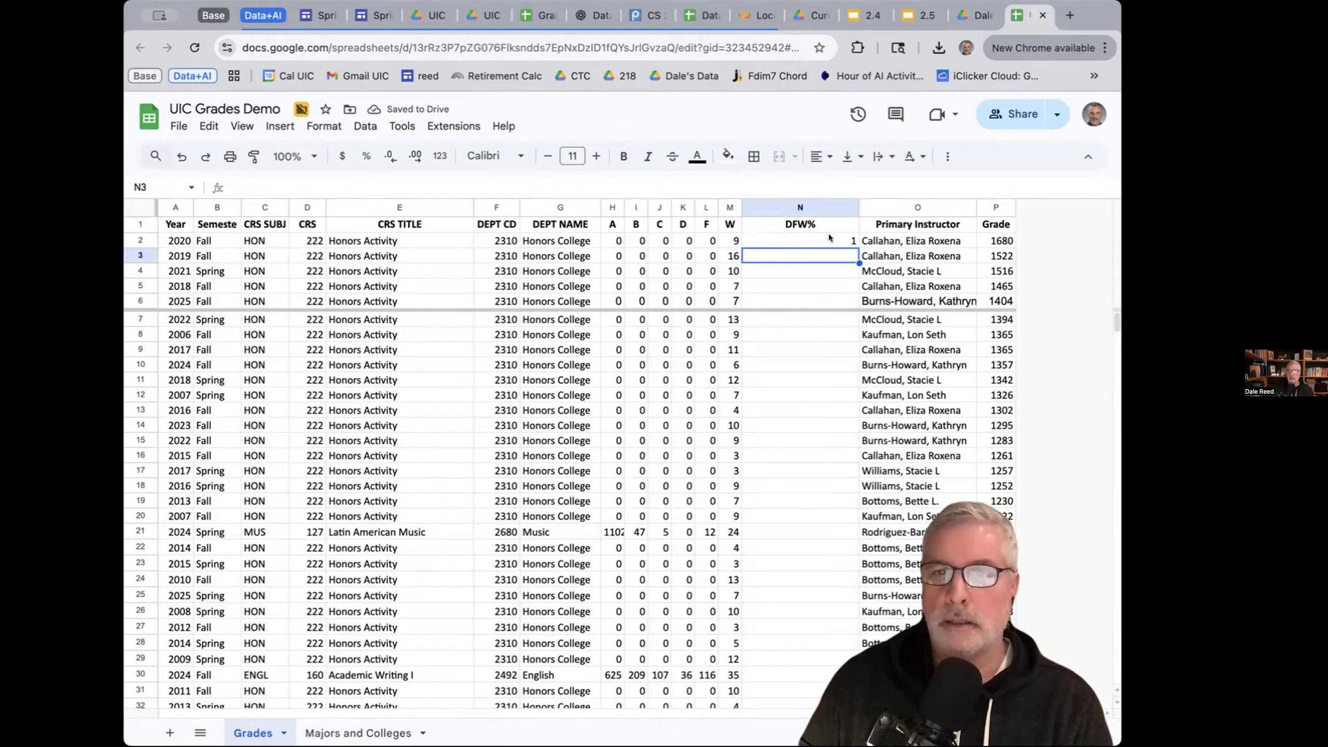
- Format the DFW% value in N2 as a percentage with no decimal places
{"action": "left_click", "coordinate": [831, 234]}
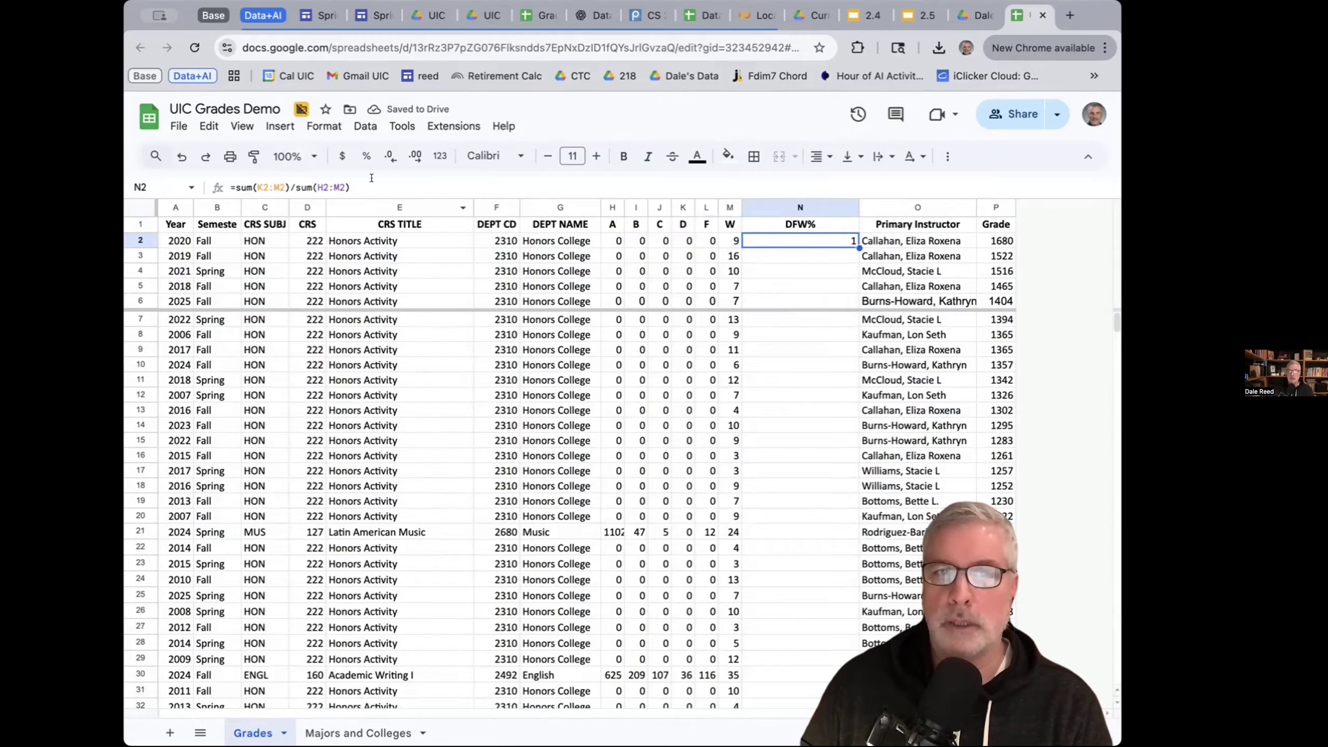
{"action": "left_click", "coordinate": [364, 156]}
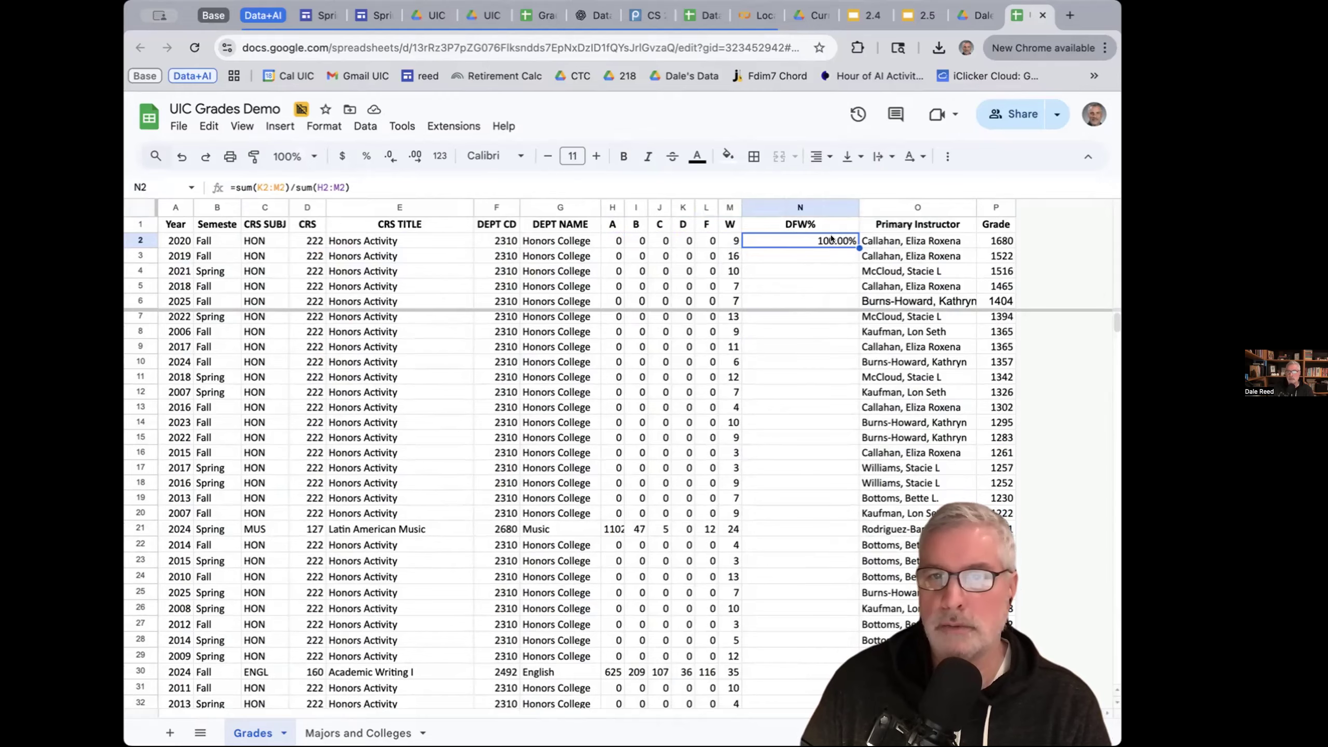
{"action": "left_click", "coordinate": [389, 156]}
{"action": "left_click", "coordinate": [390, 156]}
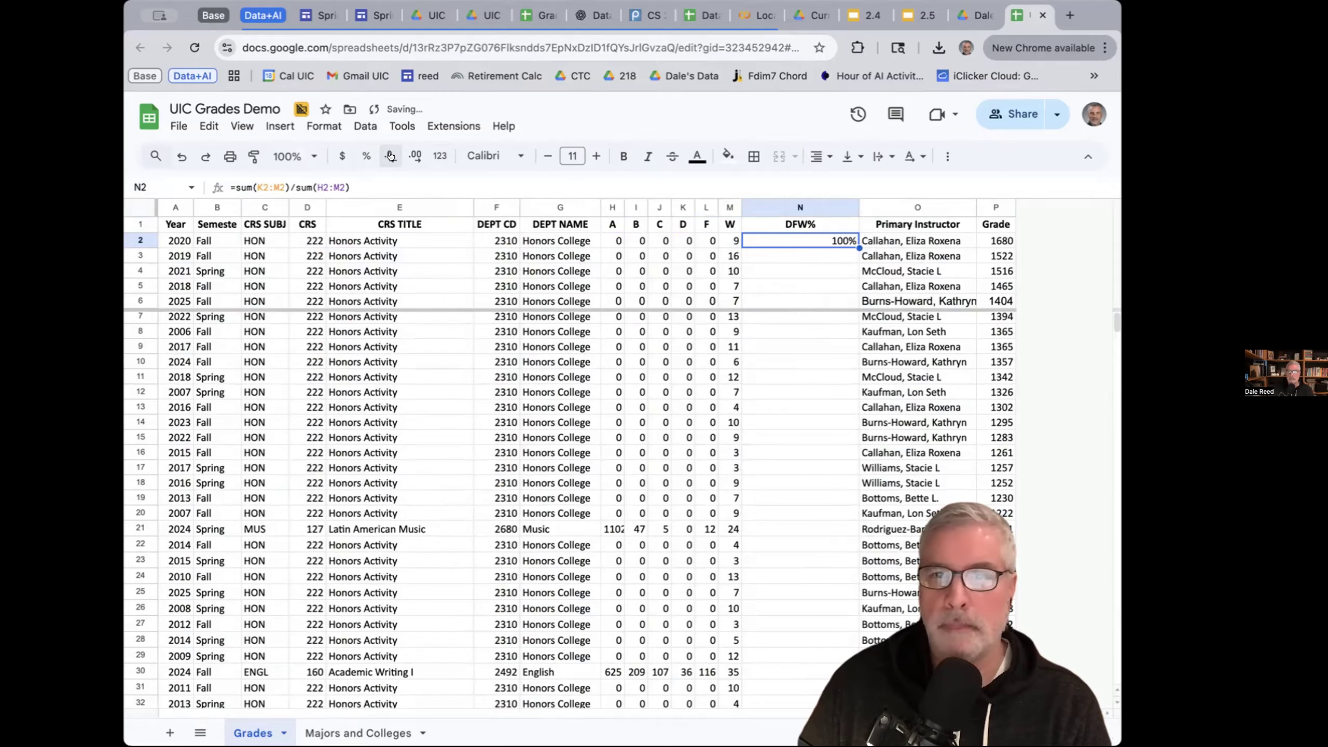
{"action": "left_click", "coordinate": [817, 268]}
- Copy the DFW% formula from N2 into every remaining class row, N3 through N85028
{"action": "left_click", "coordinate": [822, 236]}
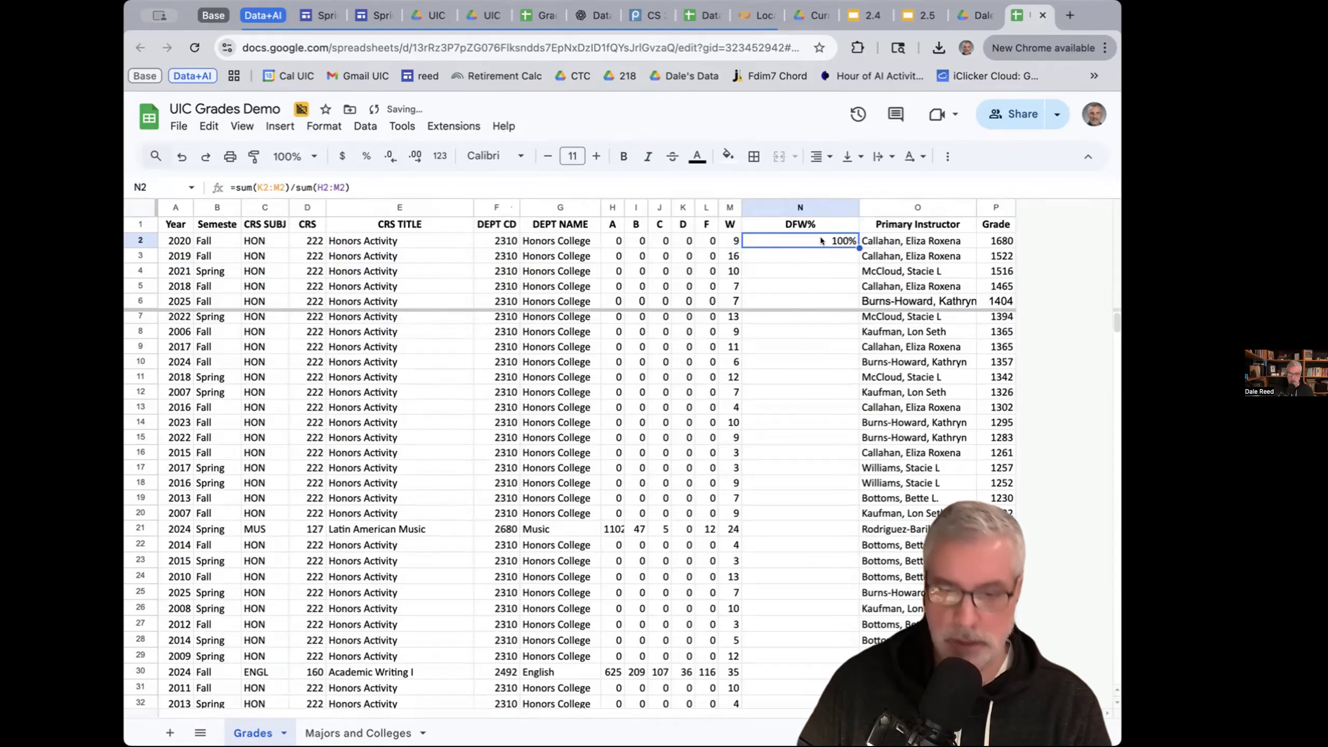
{"action": "key", "text": "ctrl+c"}
{"action": "left_click", "coordinate": [828, 256]}
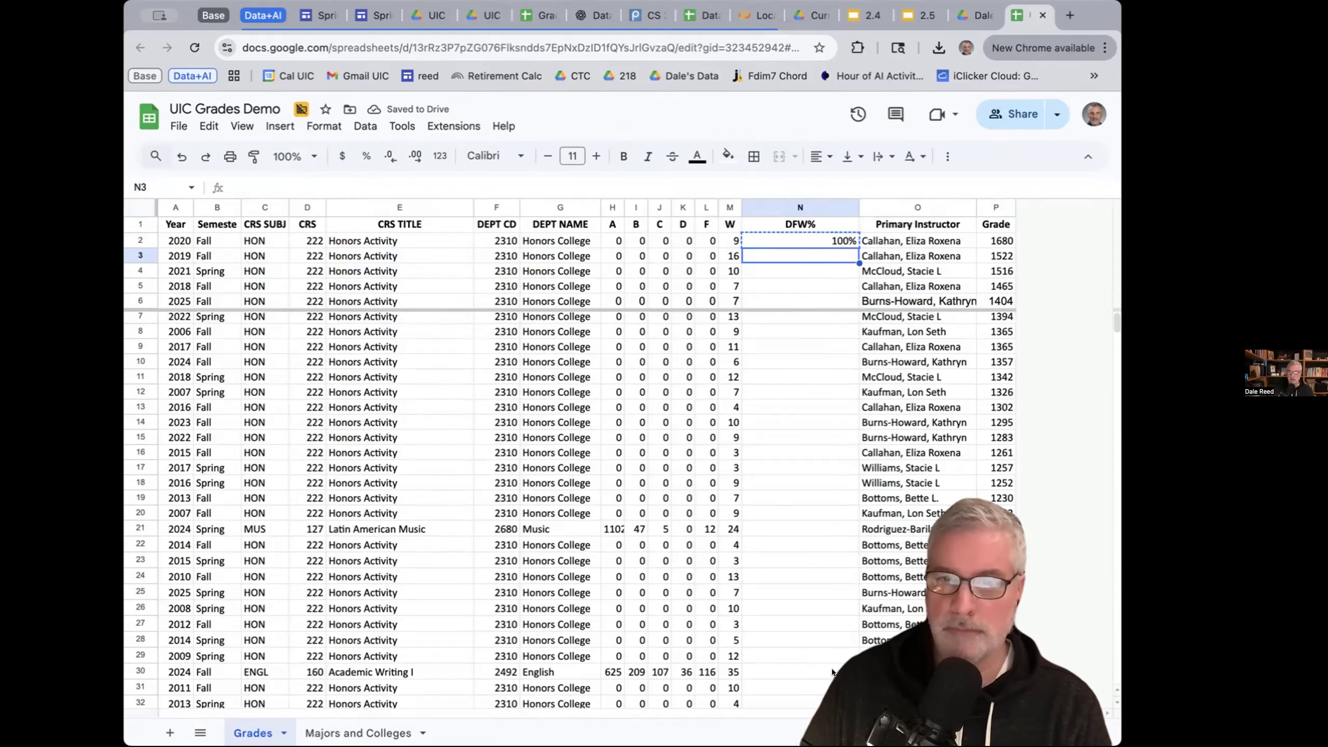
{"action": "scroll", "coordinate": [639, 661], "scroll_direction": "down", "scroll_amount": 1}
{"action": "left_click", "coordinate": [205, 629]}
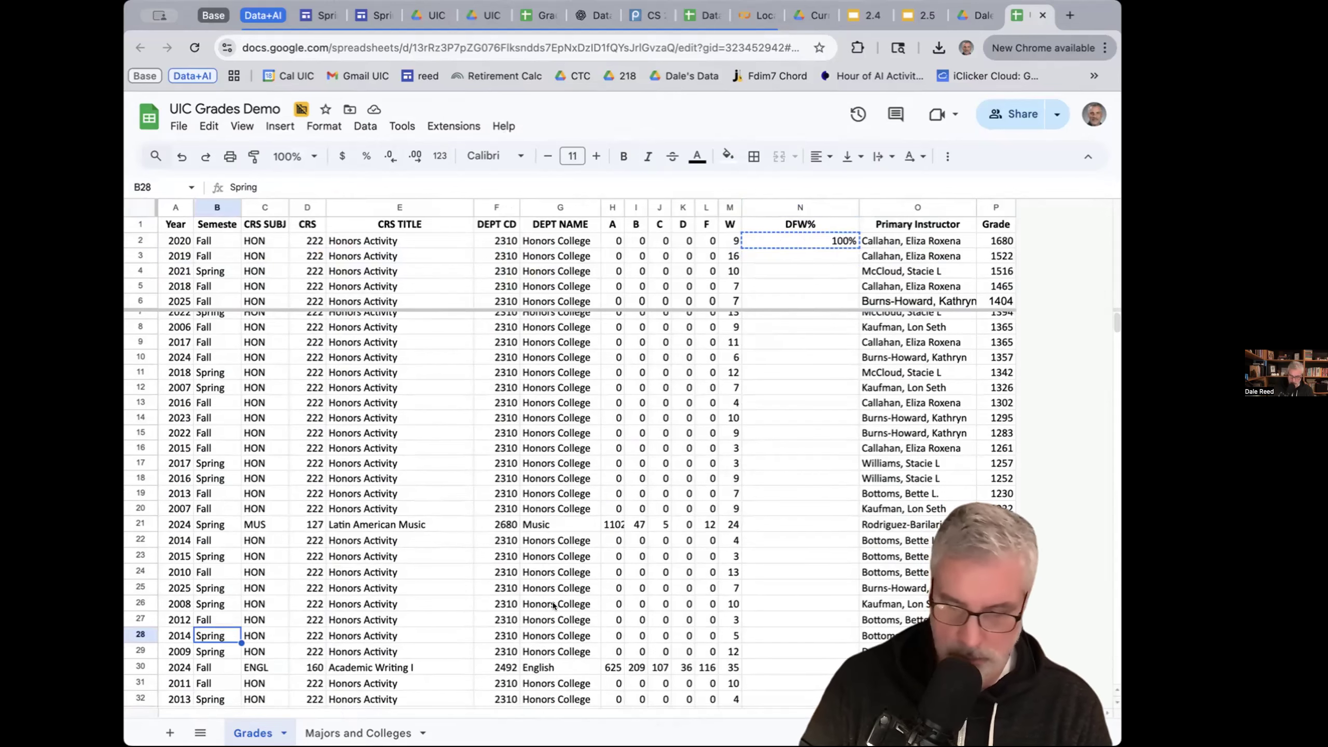
{"action": "key", "text": "ctrl+Down"}
{"action": "scroll", "coordinate": [623, 624], "scroll_direction": "down", "scroll_amount": 3}
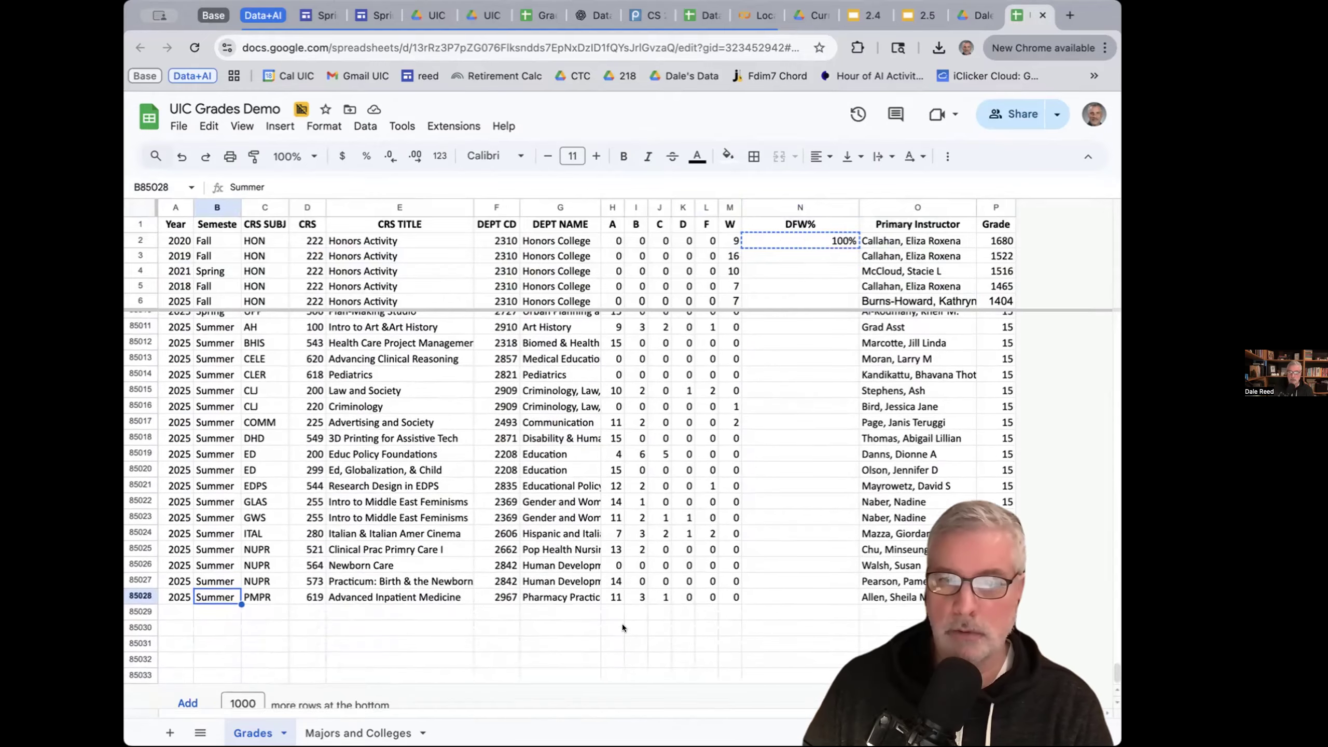
{"action": "left_click", "coordinate": [832, 245]}
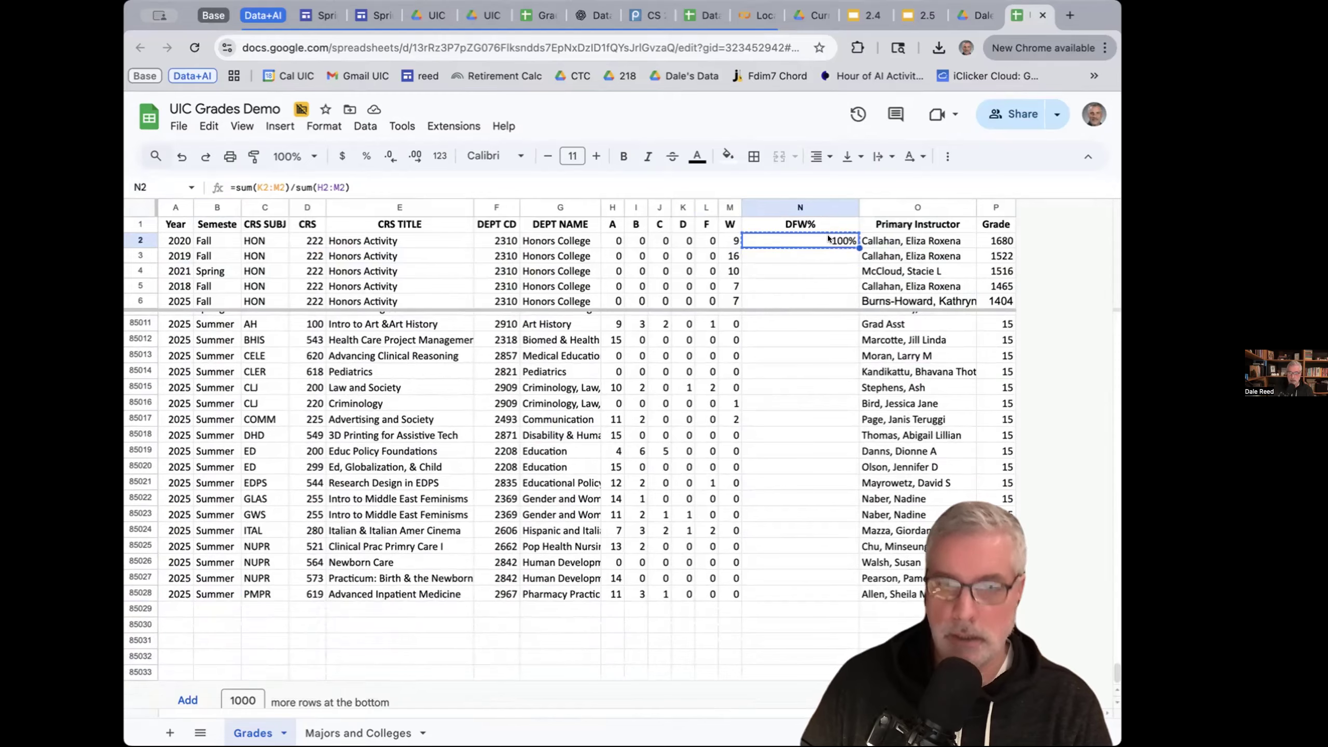
{"action": "left_click", "coordinate": [826, 256]}
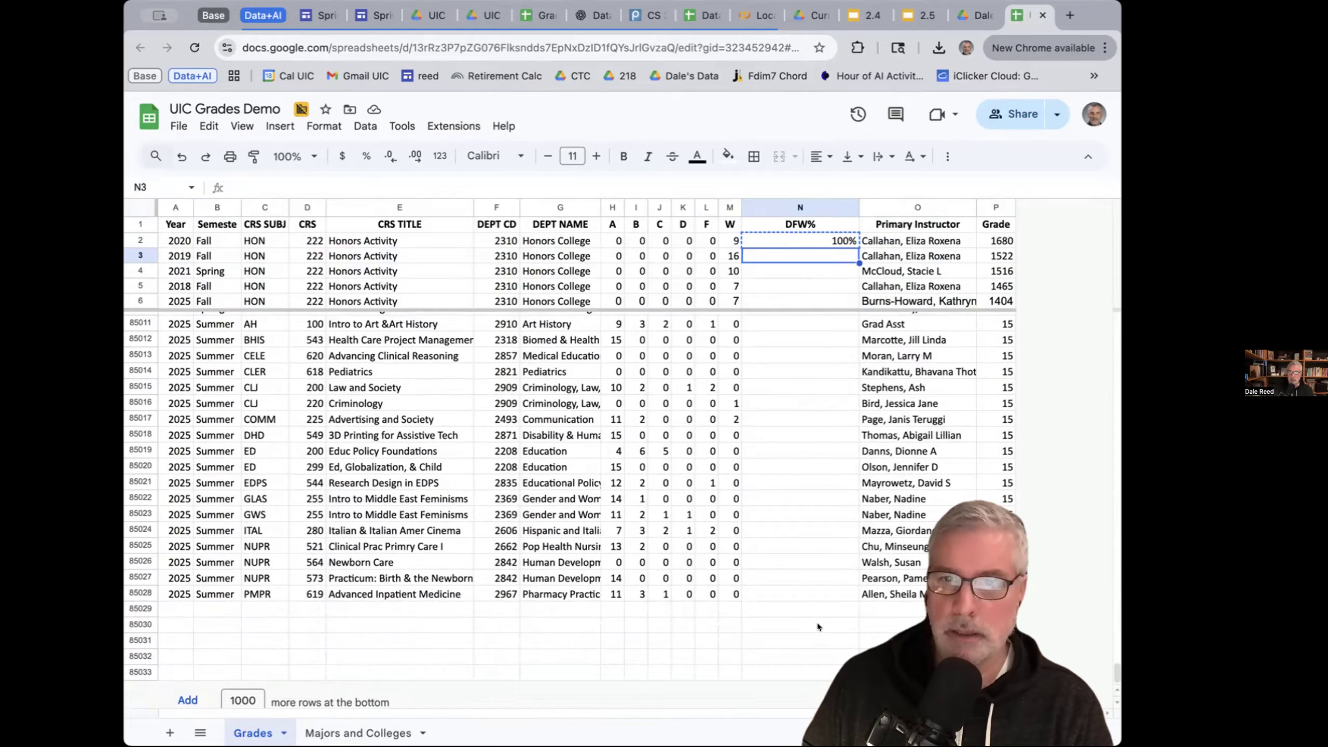
{"action": "left_click", "coordinate": [819, 587], "text": "shift"}
{"action": "key", "text": "ctrl+v"}
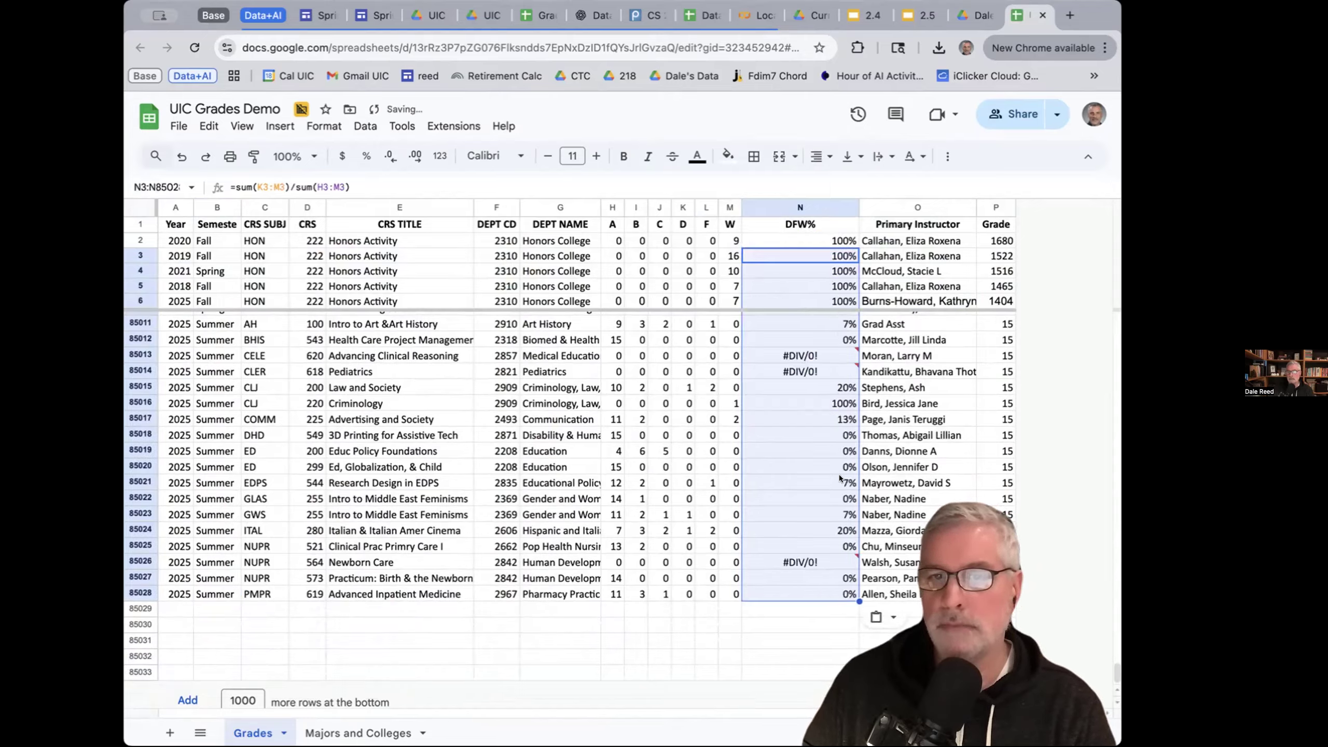
- Sort rows 2 through 85028 by column N, the DFW% column, from A to Z
{"action": "mouse_move", "coordinate": [795, 381]}
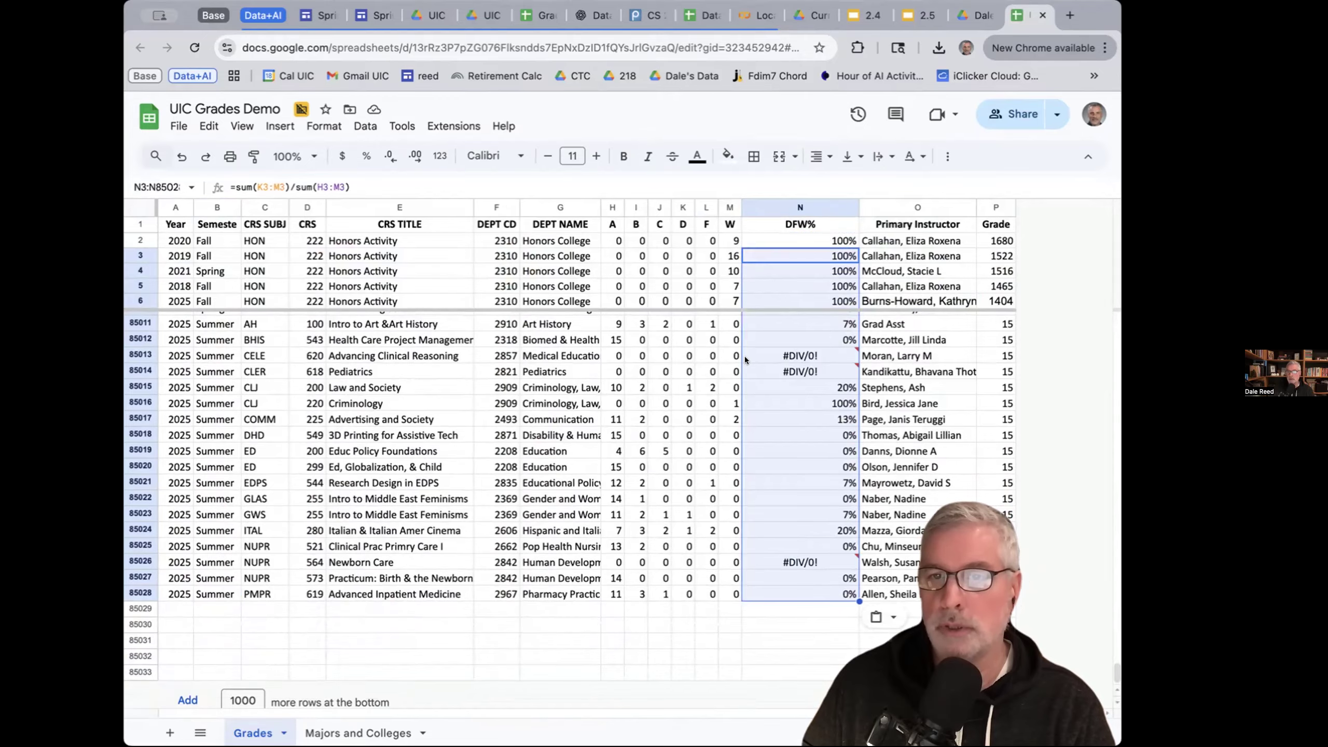
{"action": "scroll", "coordinate": [1035, 355], "scroll_direction": "up", "scroll_amount": 1}
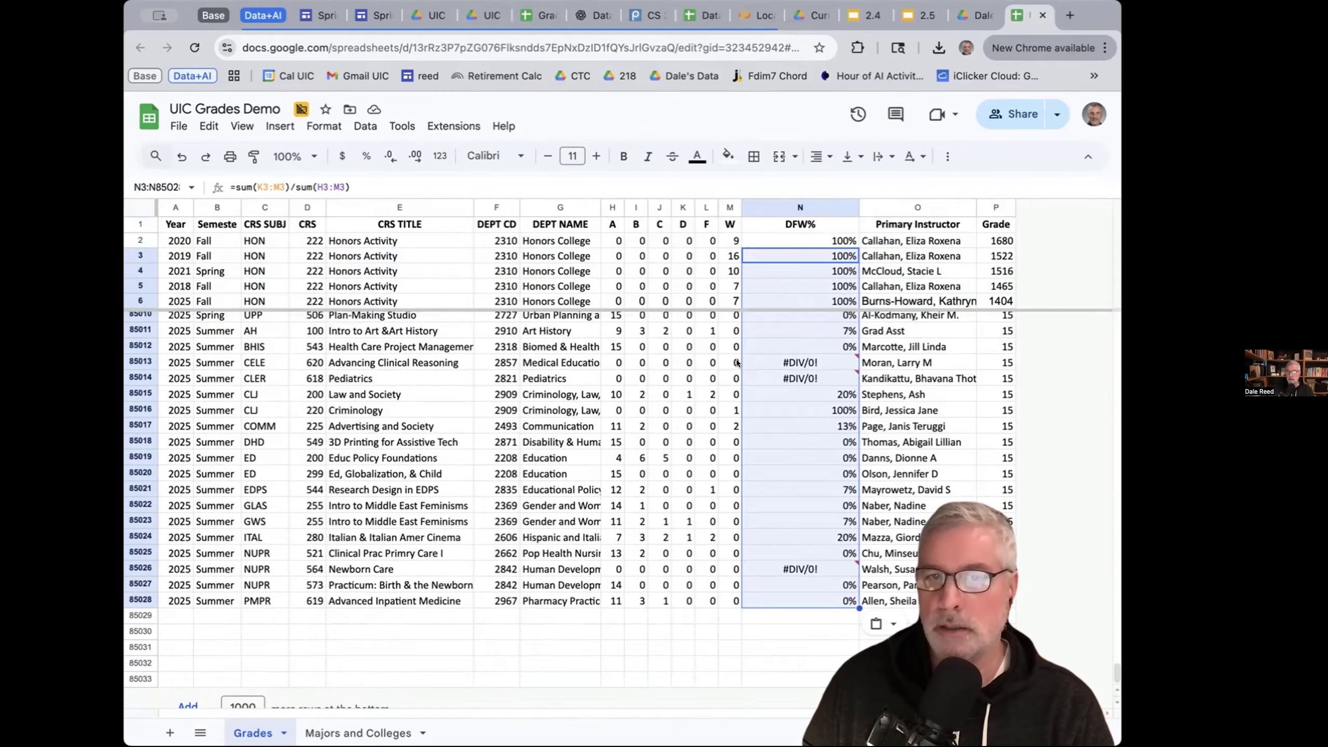
{"action": "mouse_move", "coordinate": [739, 362]}
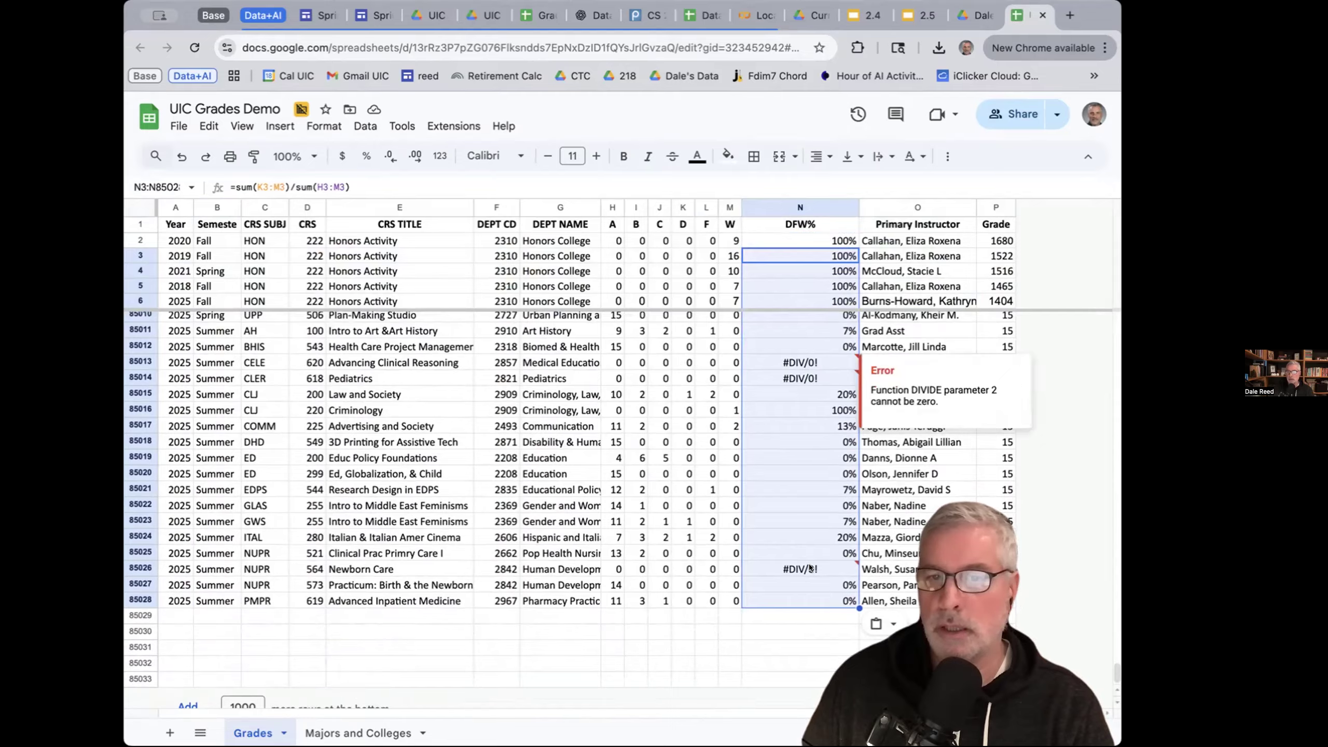
{"action": "left_click", "coordinate": [141, 599]}
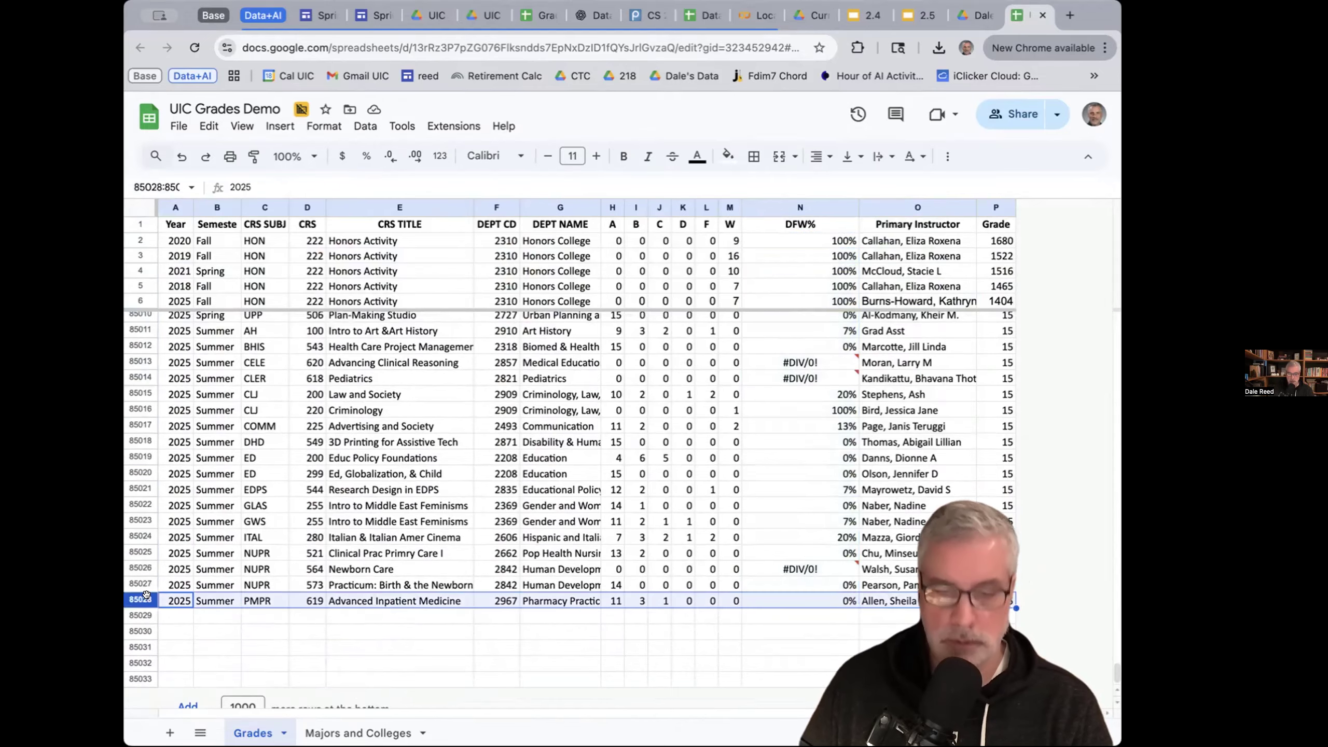
{"action": "left_click", "coordinate": [141, 240], "text": "shift"}
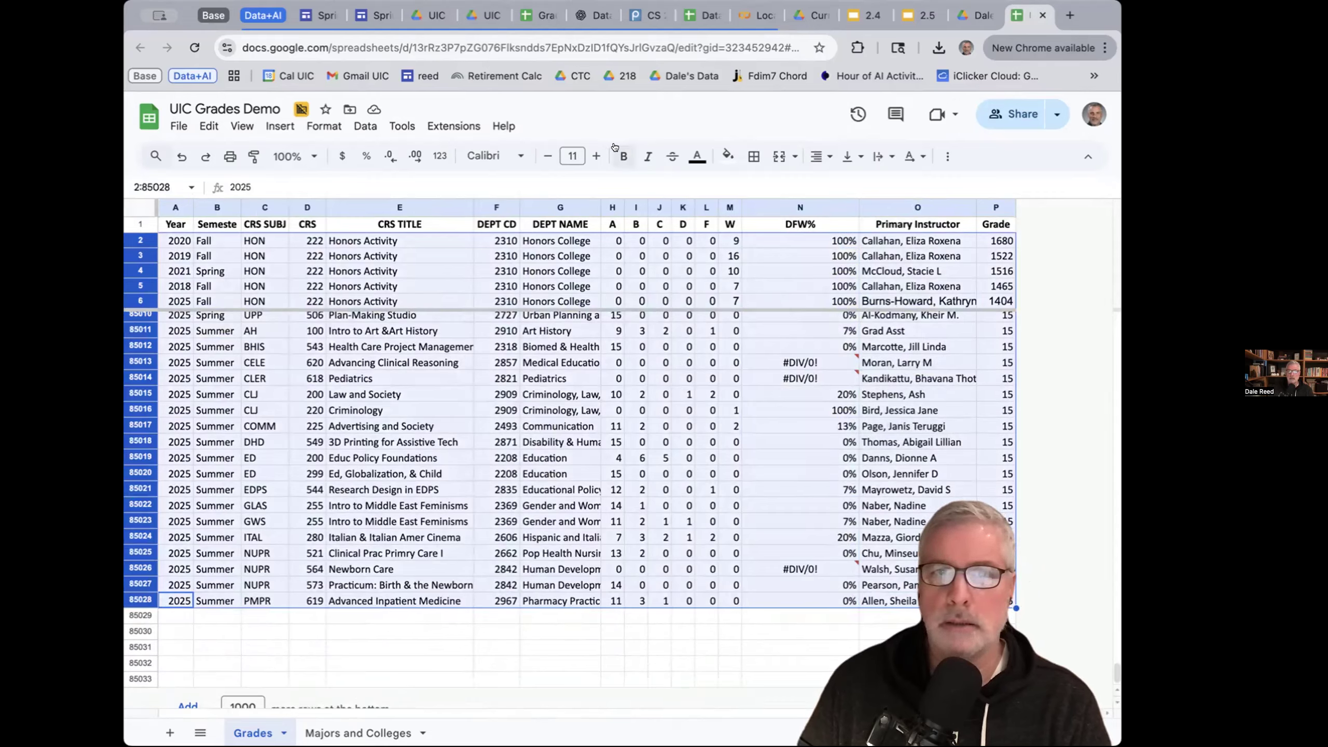
{"action": "left_click", "coordinate": [363, 126]}
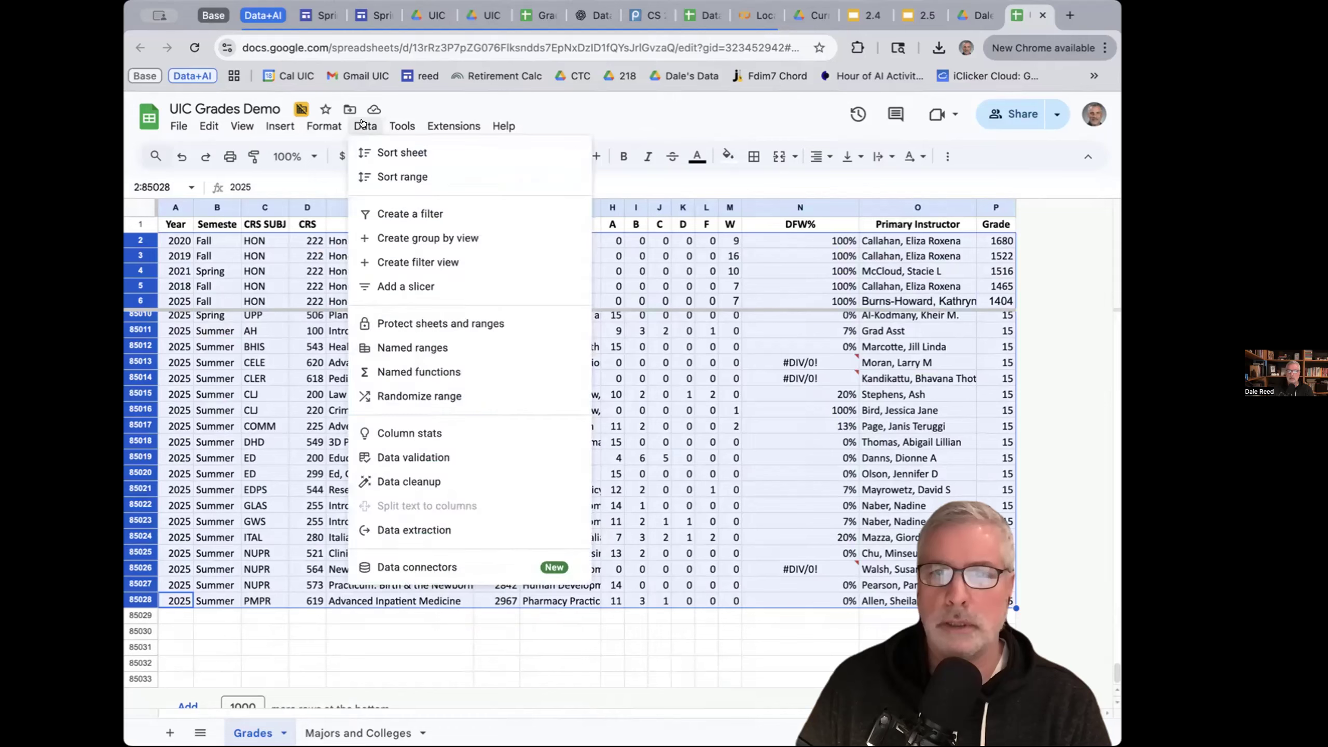
{"action": "mouse_move", "coordinate": [434, 178]}
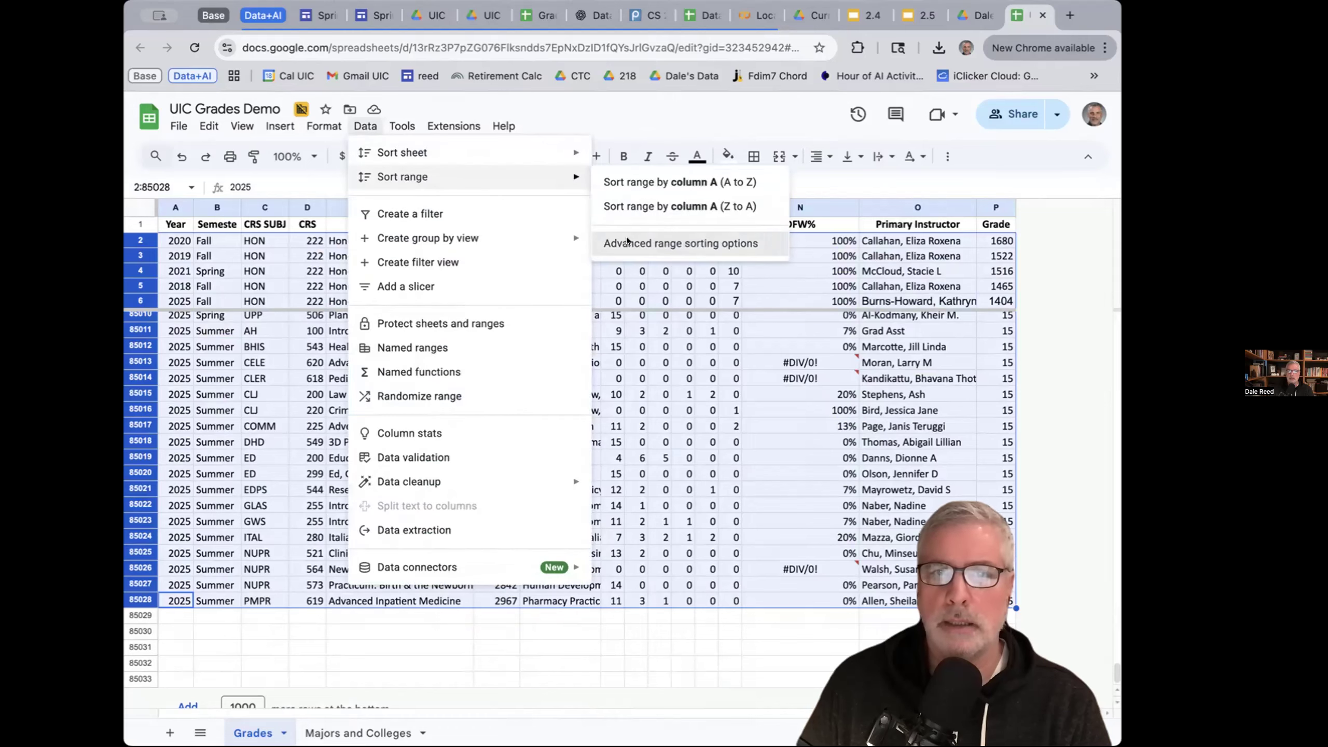
{"action": "left_click", "coordinate": [611, 244]}
{"action": "left_click", "coordinate": [547, 400]}
{"action": "scroll", "coordinate": [549, 617], "scroll_direction": "down", "scroll_amount": 1}
{"action": "left_click", "coordinate": [559, 648]}
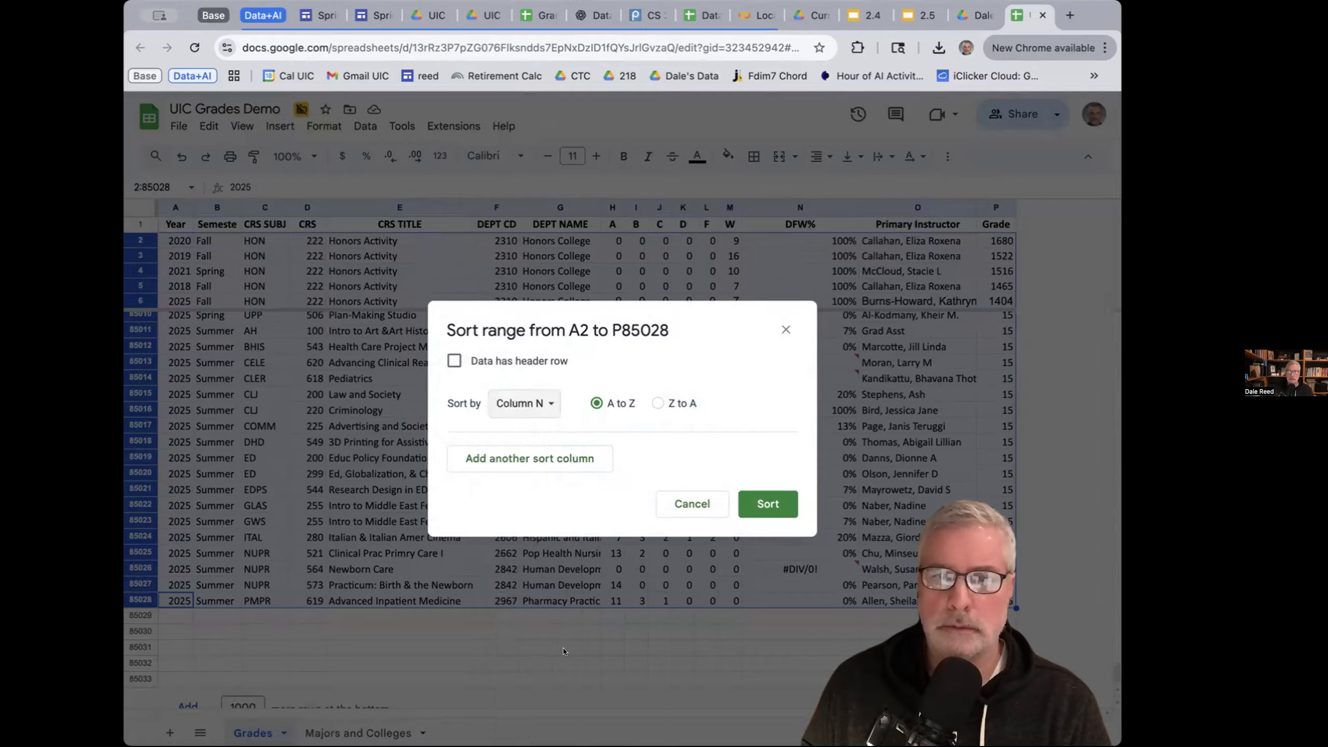
{"action": "left_click", "coordinate": [753, 500]}
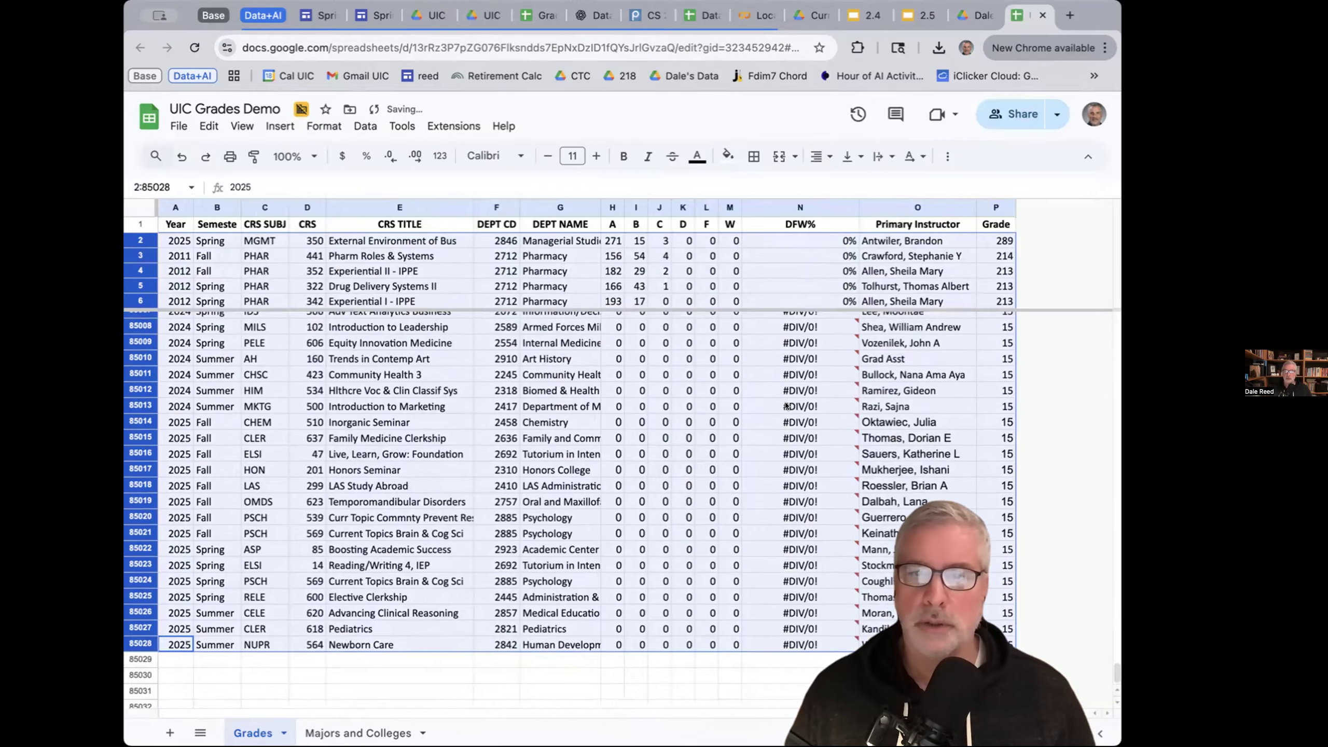
- Examine the sorted rows from the end of the data upward to locate where the 100% DFW values begin
{"action": "scroll", "coordinate": [758, 382], "scroll_direction": "up", "scroll_amount": 2}
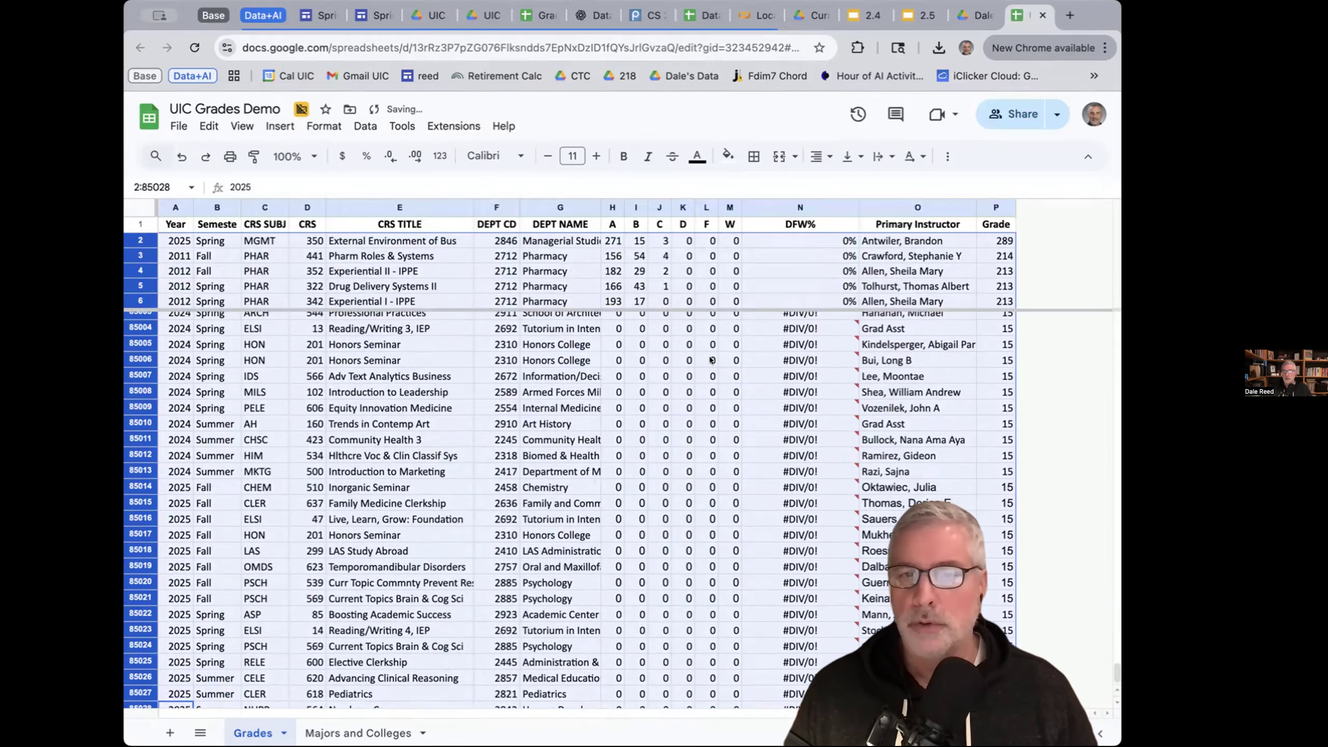
{"action": "scroll", "coordinate": [685, 360], "scroll_direction": "up", "scroll_amount": 15}
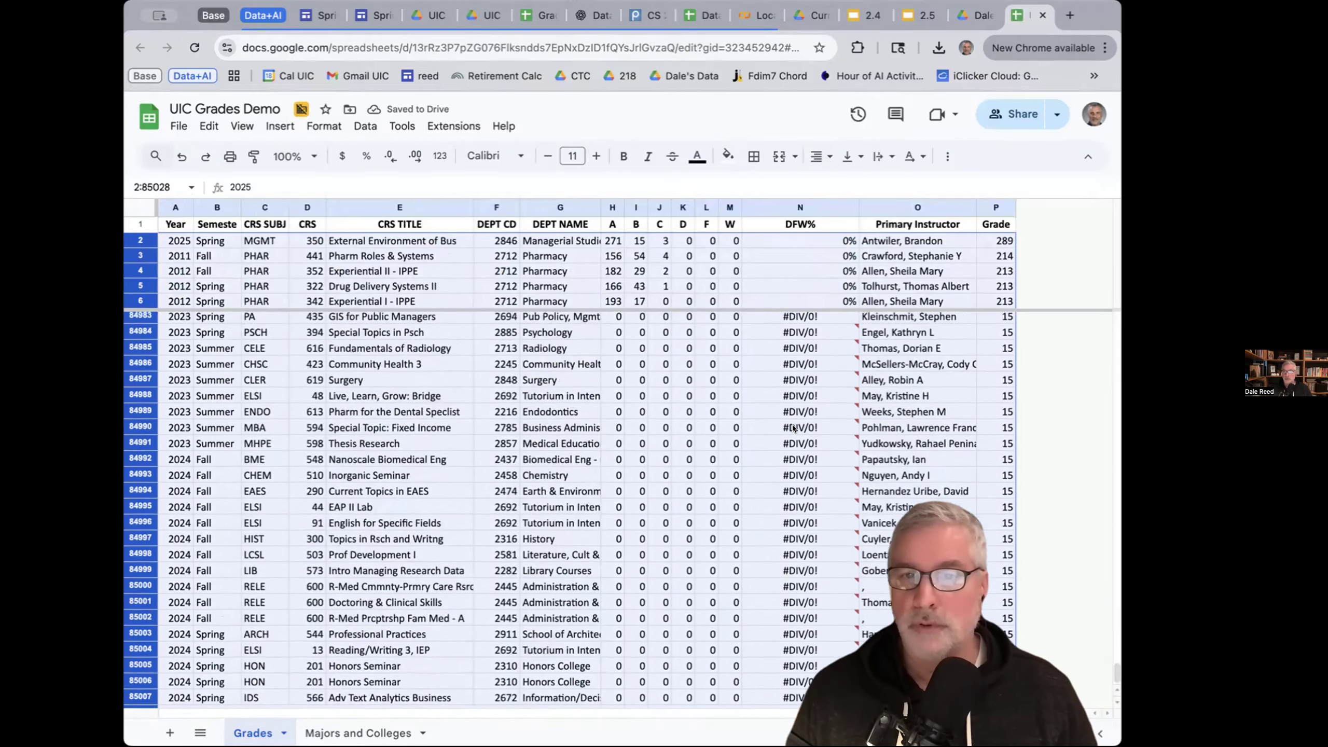
{"action": "scroll", "coordinate": [797, 427], "scroll_direction": "up", "scroll_amount": 1}
{"action": "left_click_drag", "start_coordinate": [1114, 663], "coordinate": [1112, 626]}
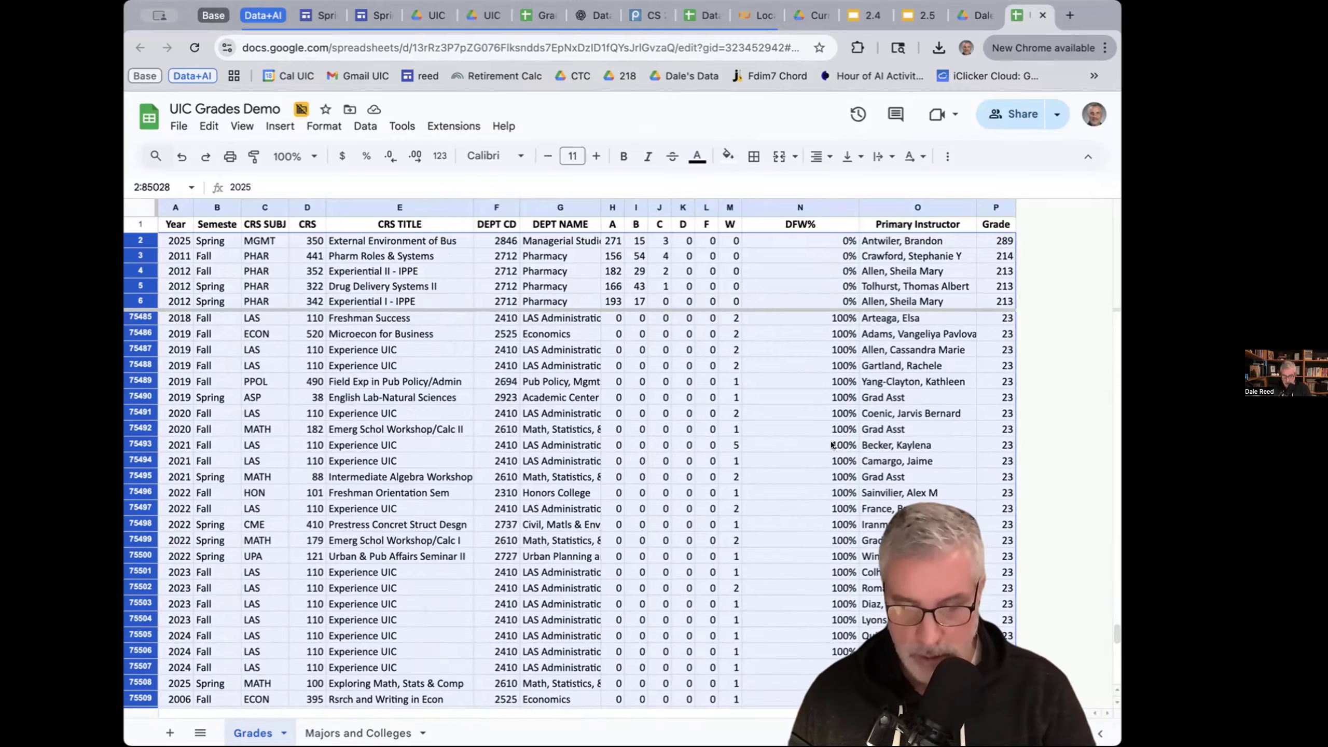
{"action": "left_click_drag", "start_coordinate": [1113, 633], "coordinate": [1119, 628]}
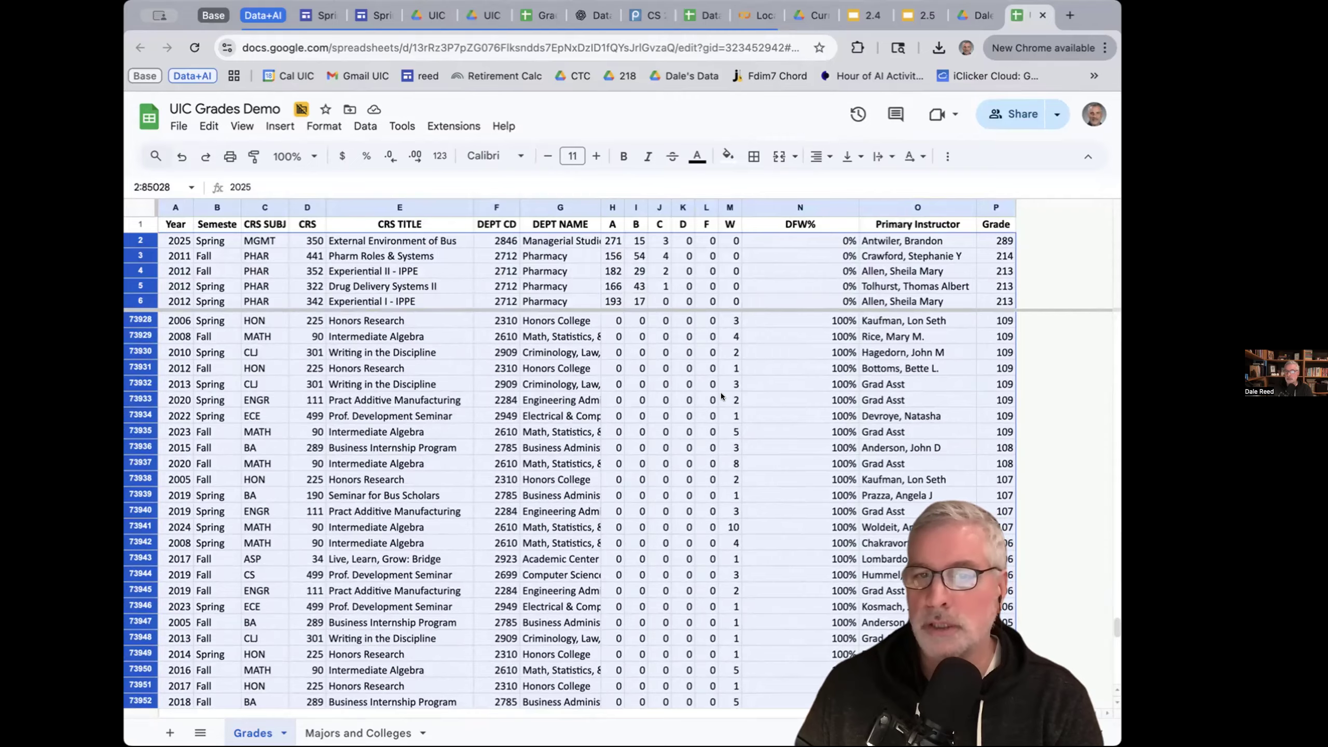
{"action": "scroll", "coordinate": [858, 408], "scroll_direction": "up", "scroll_amount": 5}
{"action": "scroll", "coordinate": [859, 408], "scroll_direction": "up", "scroll_amount": 5}
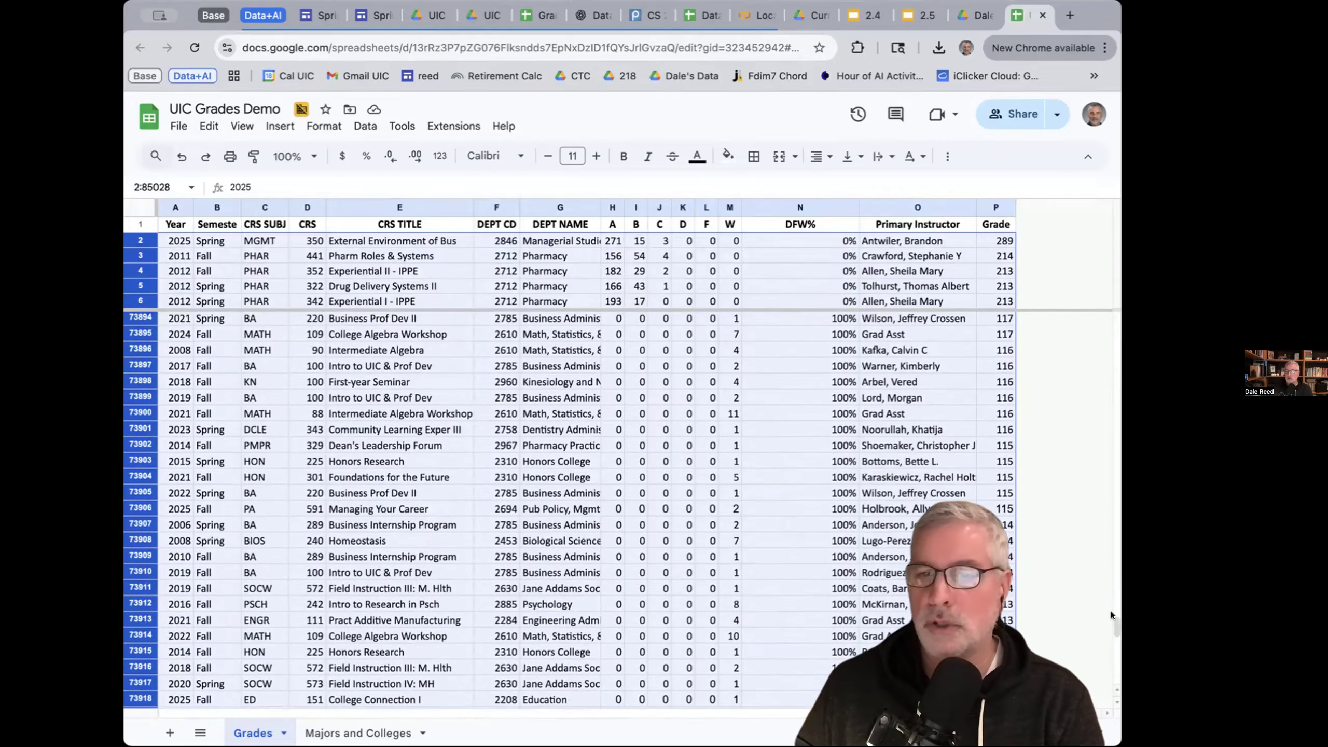
{"action": "left_click_drag", "start_coordinate": [1112, 617], "coordinate": [1113, 617]}
{"action": "scroll", "coordinate": [938, 540], "scroll_direction": "up", "scroll_amount": 18}
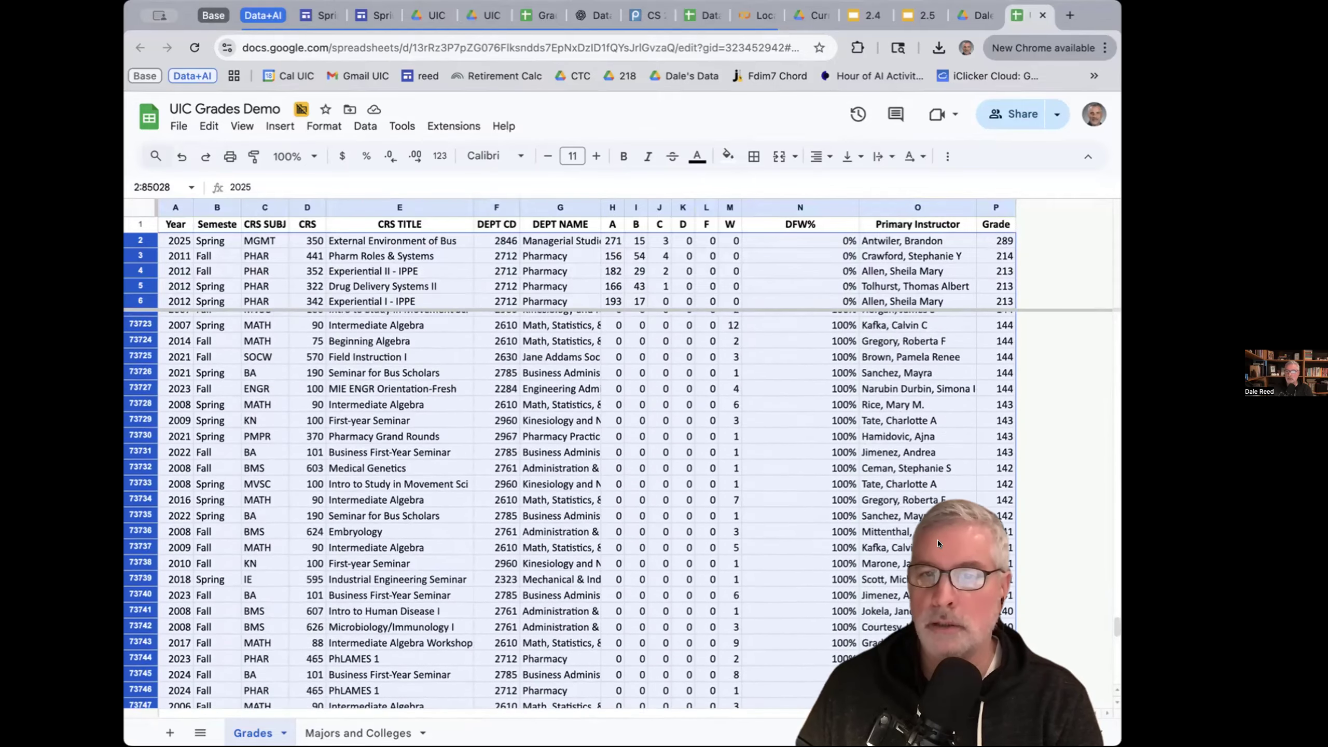
{"action": "scroll", "coordinate": [940, 538], "scroll_direction": "up", "scroll_amount": 20}
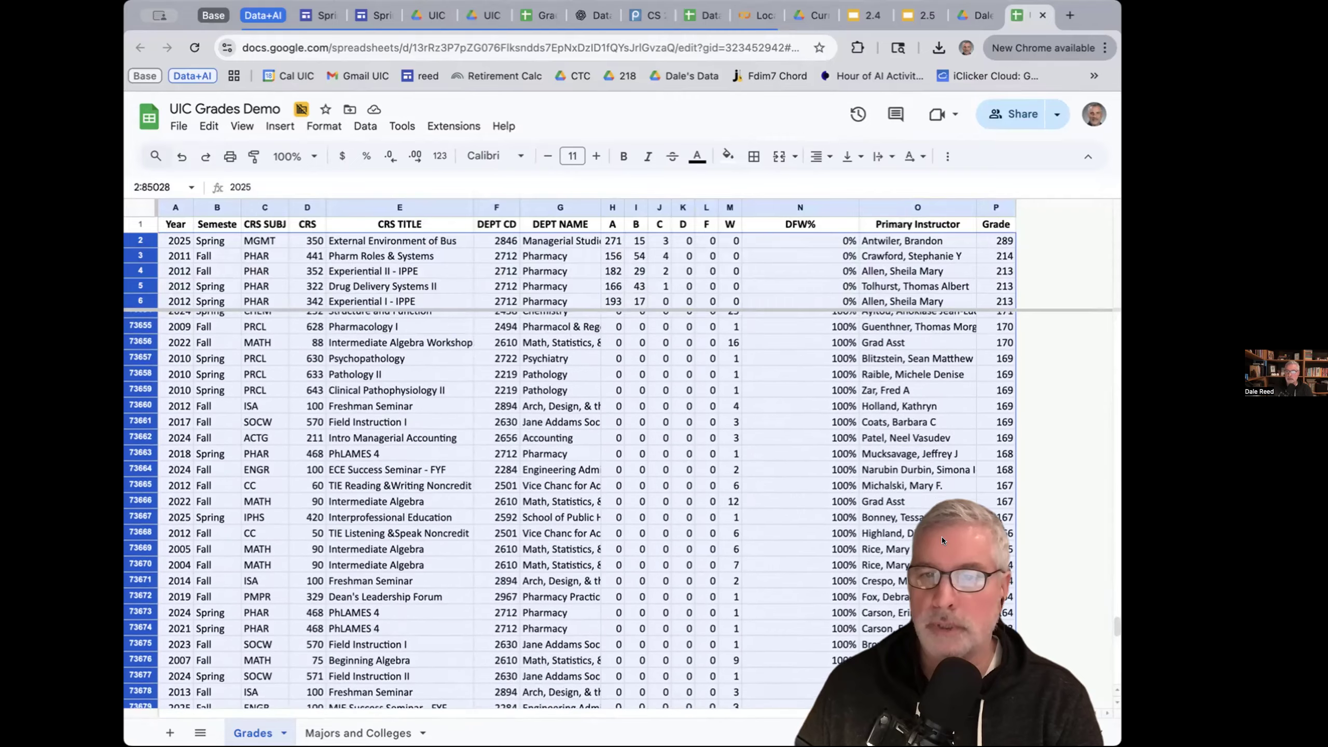
{"action": "scroll", "coordinate": [1112, 564], "scroll_direction": "up", "scroll_amount": 13}
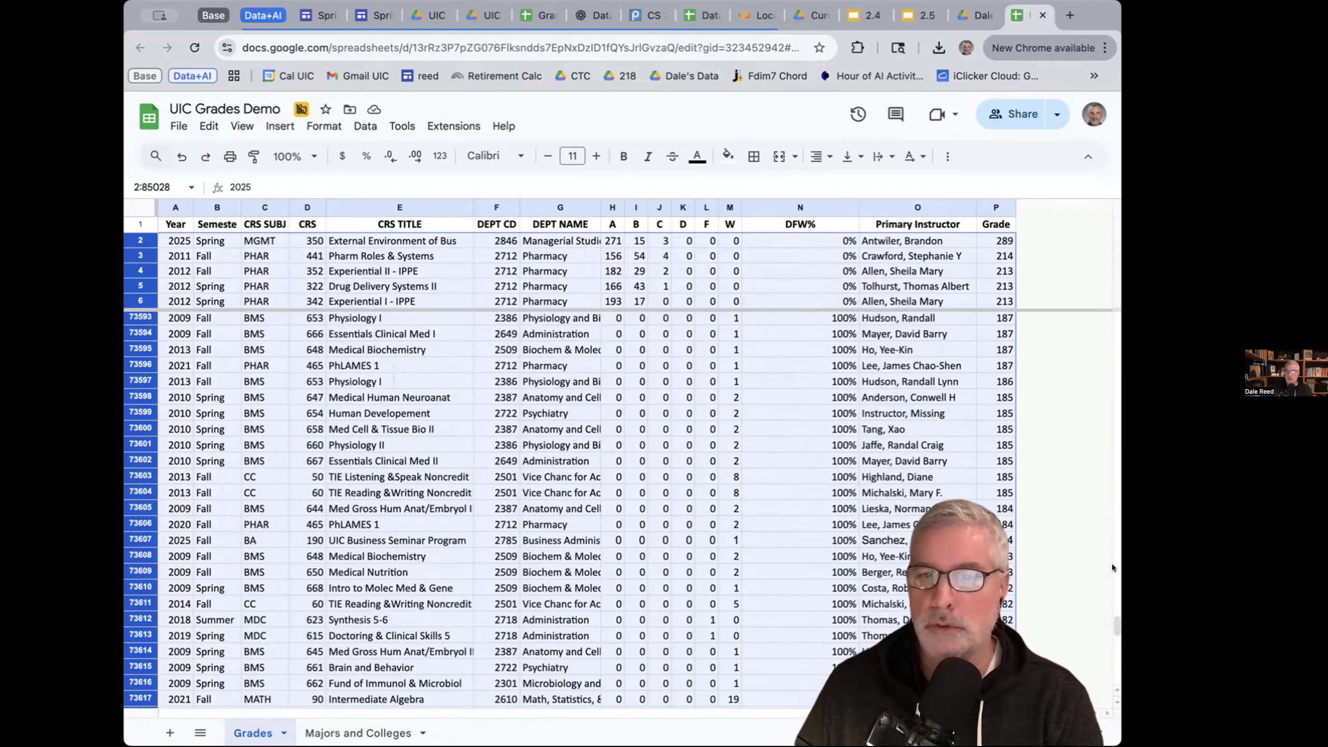
{"action": "scroll", "coordinate": [1112, 528], "scroll_direction": "up", "scroll_amount": 19}
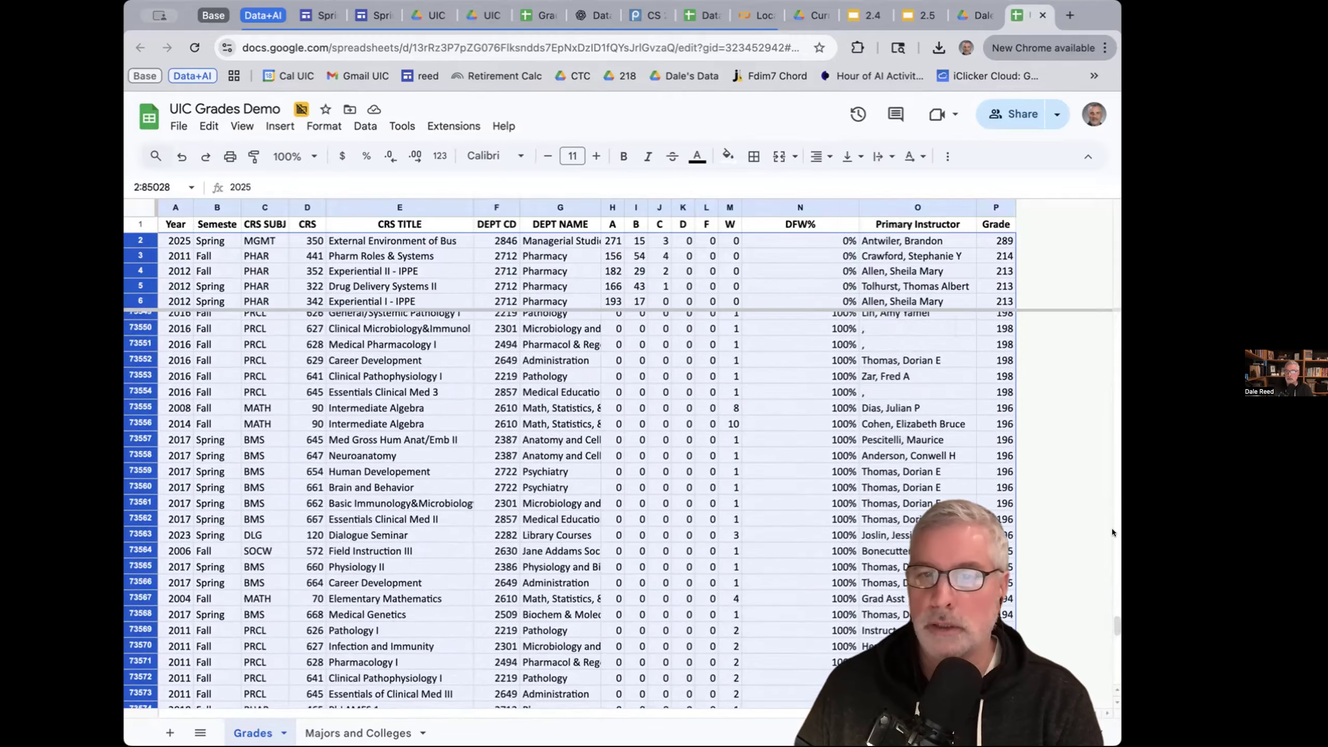
{"action": "scroll", "coordinate": [1112, 518], "scroll_direction": "up", "scroll_amount": 20}
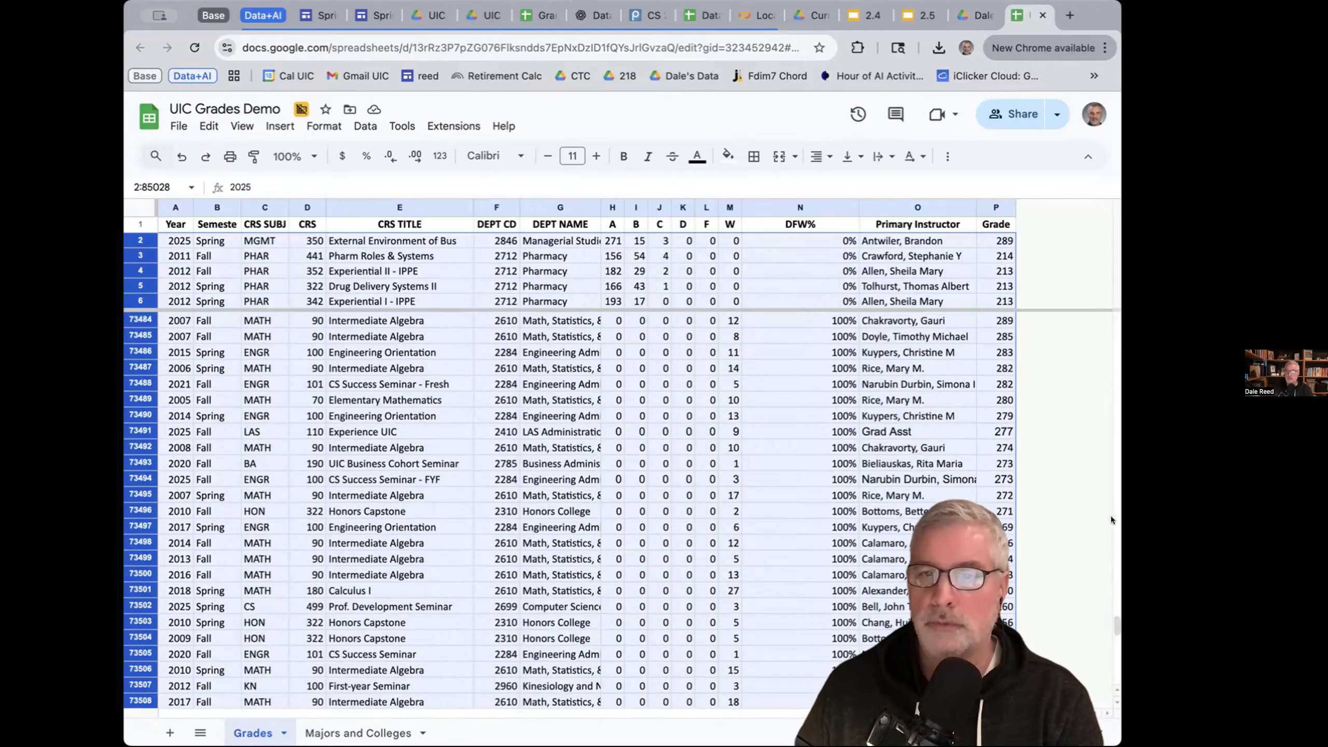
{"action": "scroll", "coordinate": [1110, 516], "scroll_direction": "up", "scroll_amount": 20}
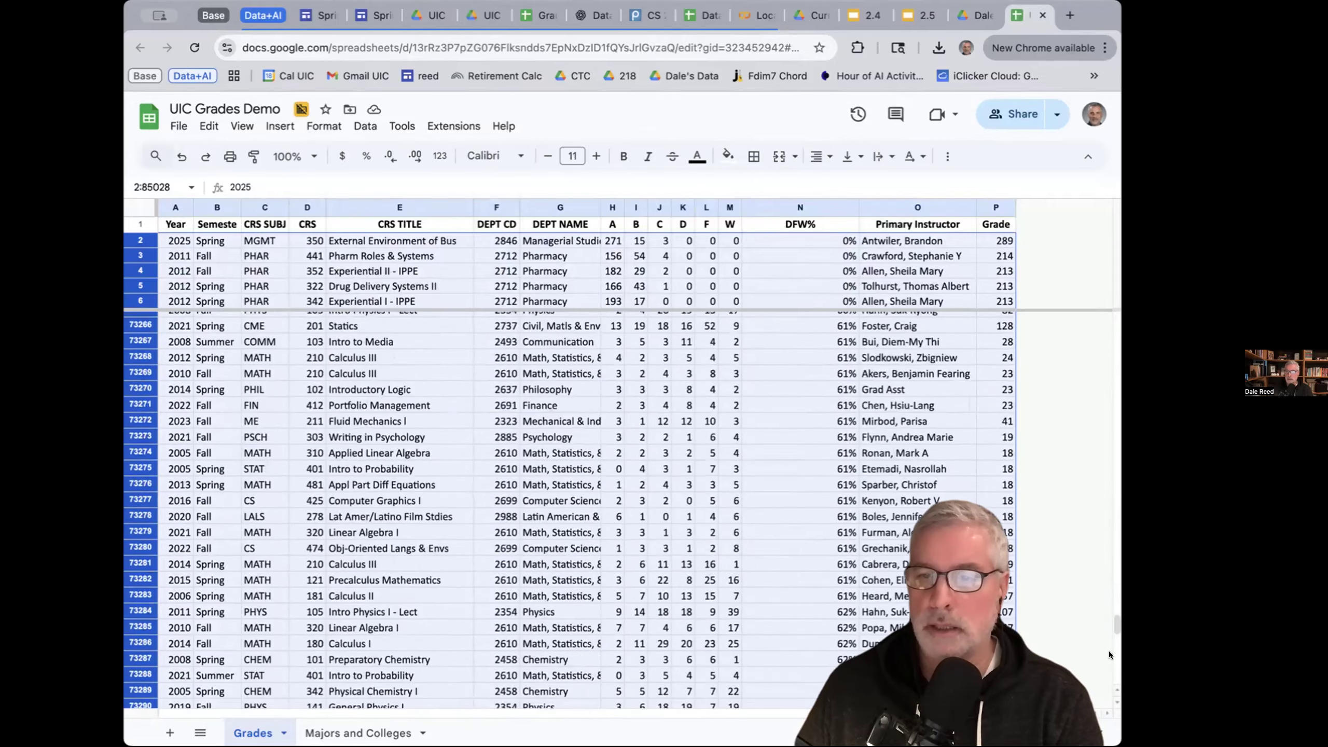
{"action": "scroll", "coordinate": [1108, 651], "scroll_direction": "down", "scroll_amount": 13}
{"action": "scroll", "coordinate": [1112, 660], "scroll_direction": "down", "scroll_amount": 13}
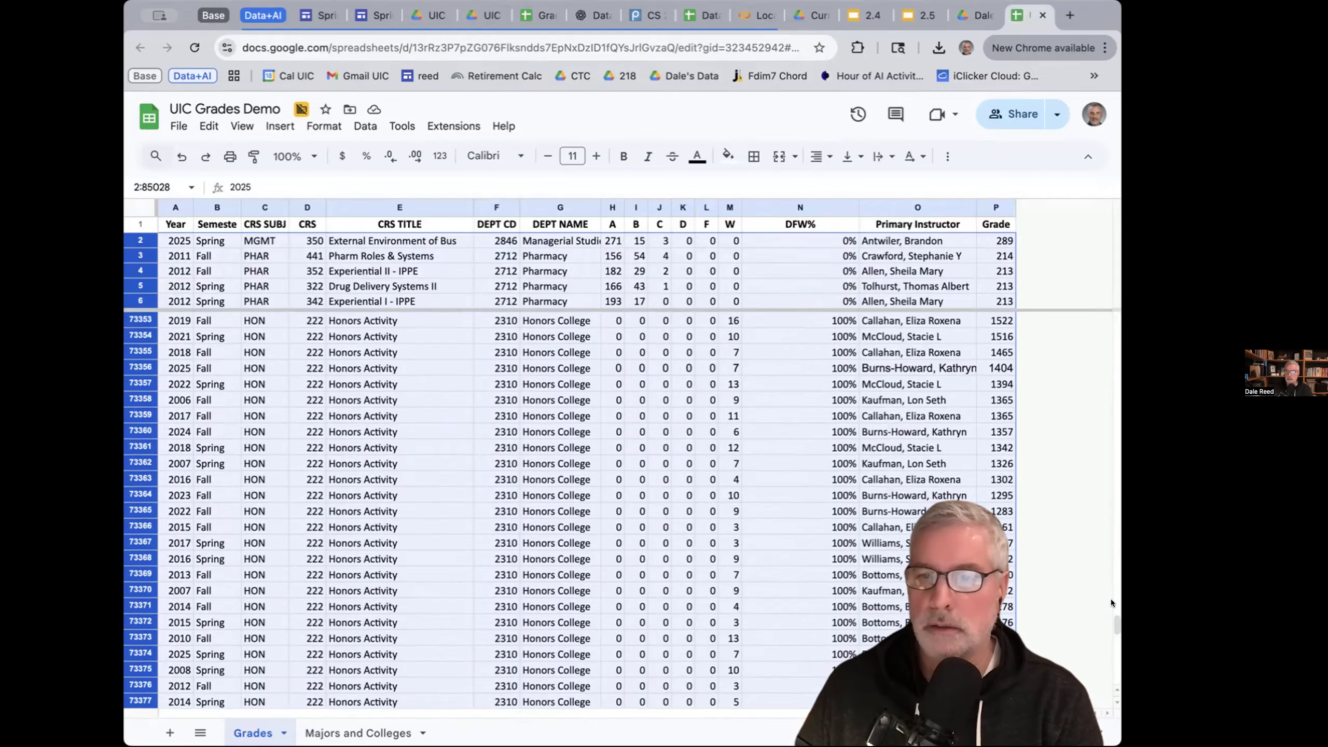
{"action": "scroll", "coordinate": [1110, 596], "scroll_direction": "up", "scroll_amount": 7}
{"action": "scroll", "coordinate": [892, 571], "scroll_direction": "down", "scroll_amount": 2}
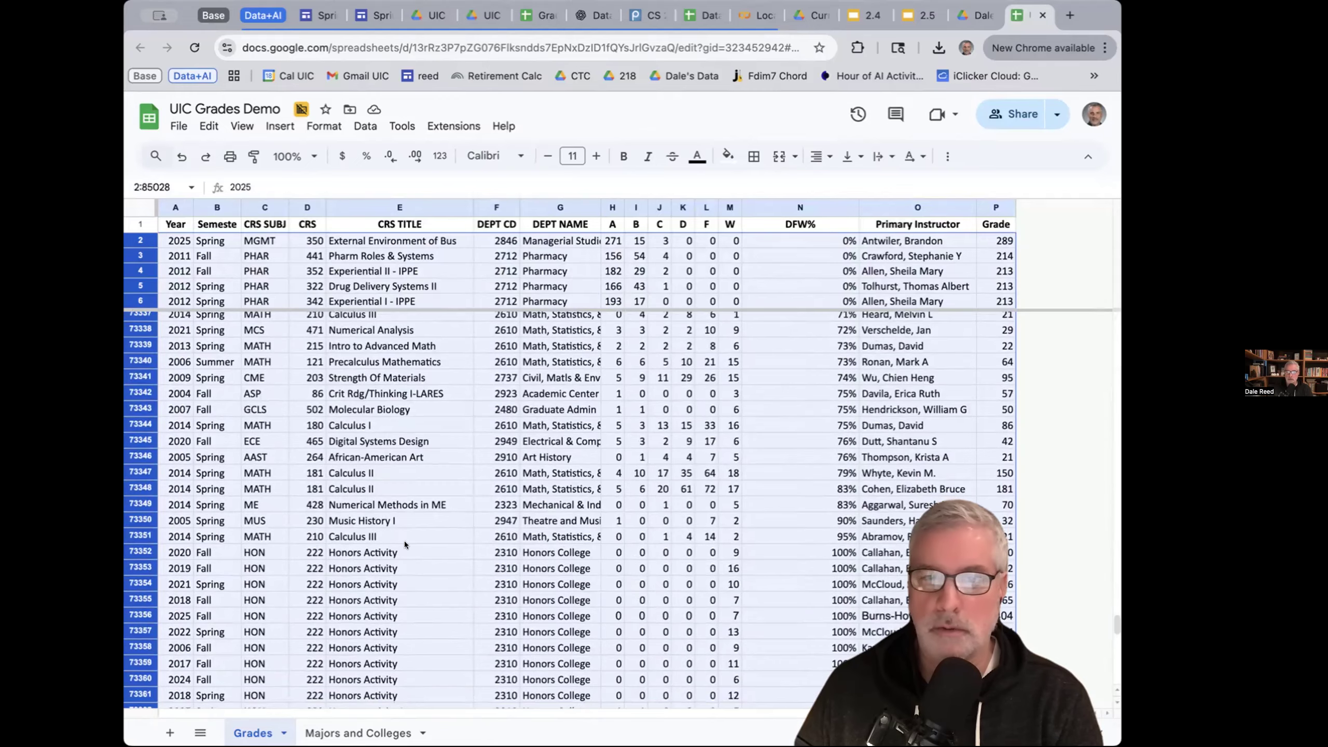
- Delete rows 73352 through 85028, which hold the 100% and #DIV/0! DFW% entries
{"action": "left_click", "coordinate": [162, 553]}
{"action": "left_click", "coordinate": [144, 546]}
{"action": "left_click_drag", "start_coordinate": [1110, 613], "coordinate": [1112, 686]}
{"action": "left_click", "coordinate": [144, 578], "text": "shift"}
{"action": "right_click", "coordinate": [144, 578]}
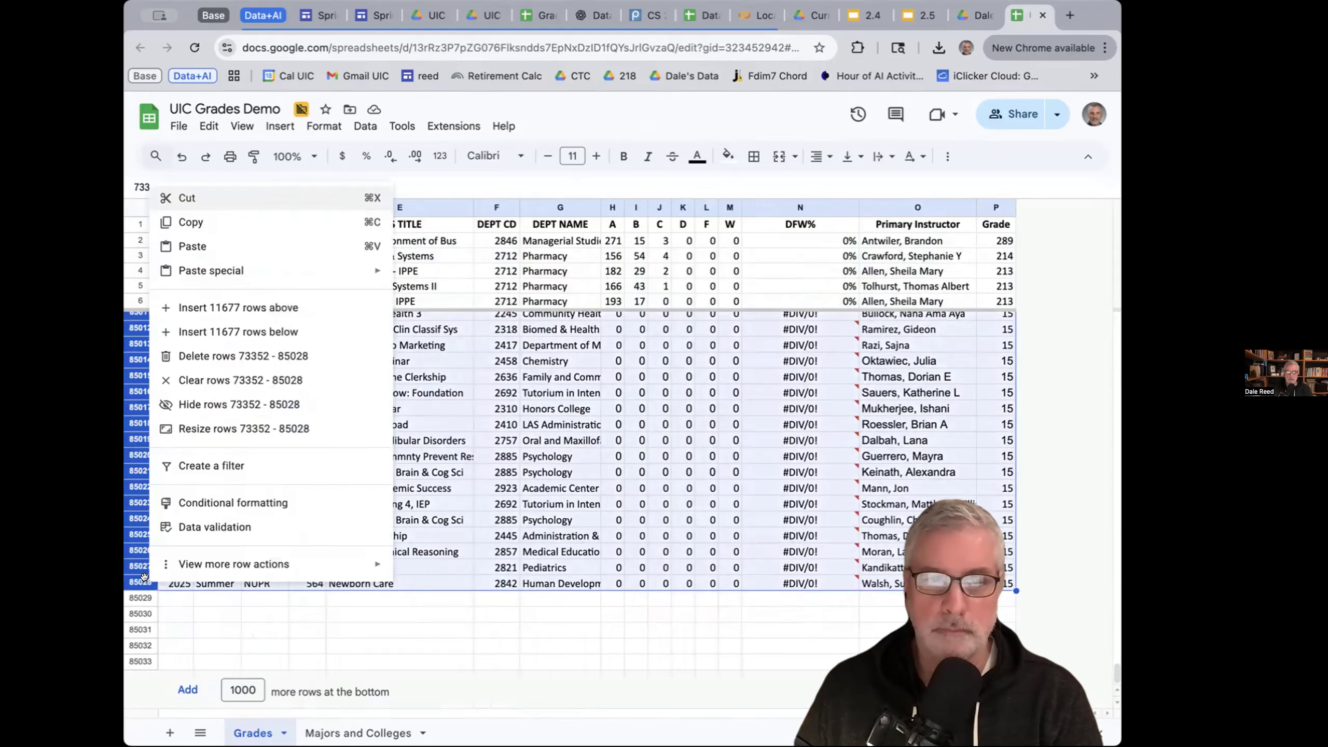
{"action": "left_click", "coordinate": [243, 356]}
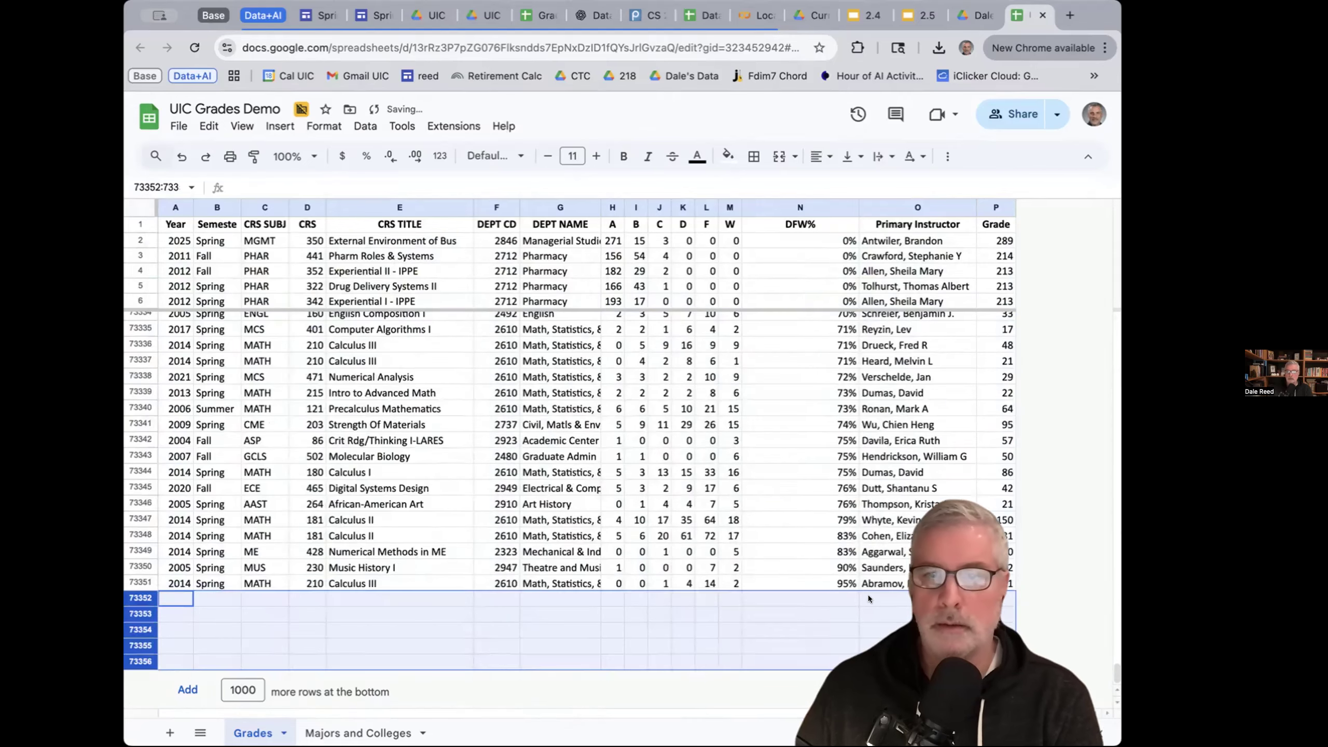
- Narrow the DFW% column so it fits its short percentage values
{"action": "left_click", "coordinate": [867, 639]}
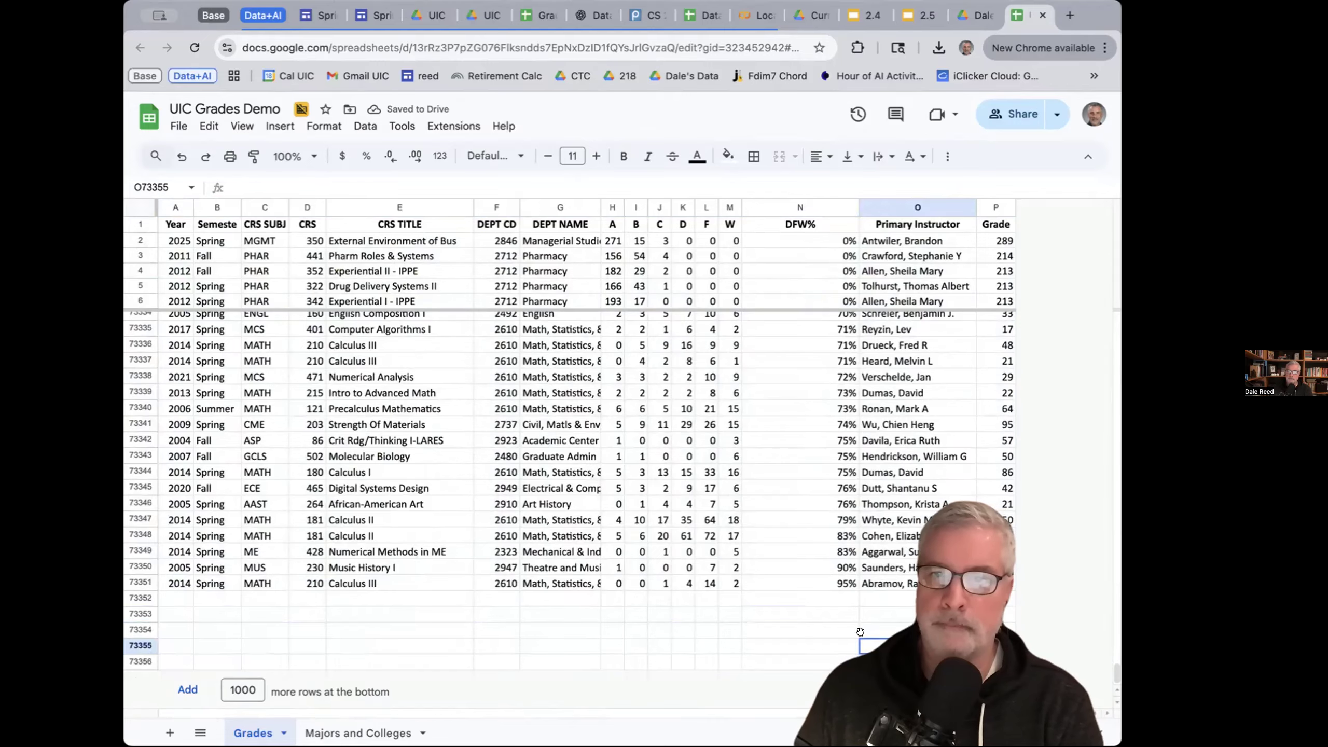
{"action": "left_click_drag", "start_coordinate": [859, 207], "coordinate": [786, 202]}
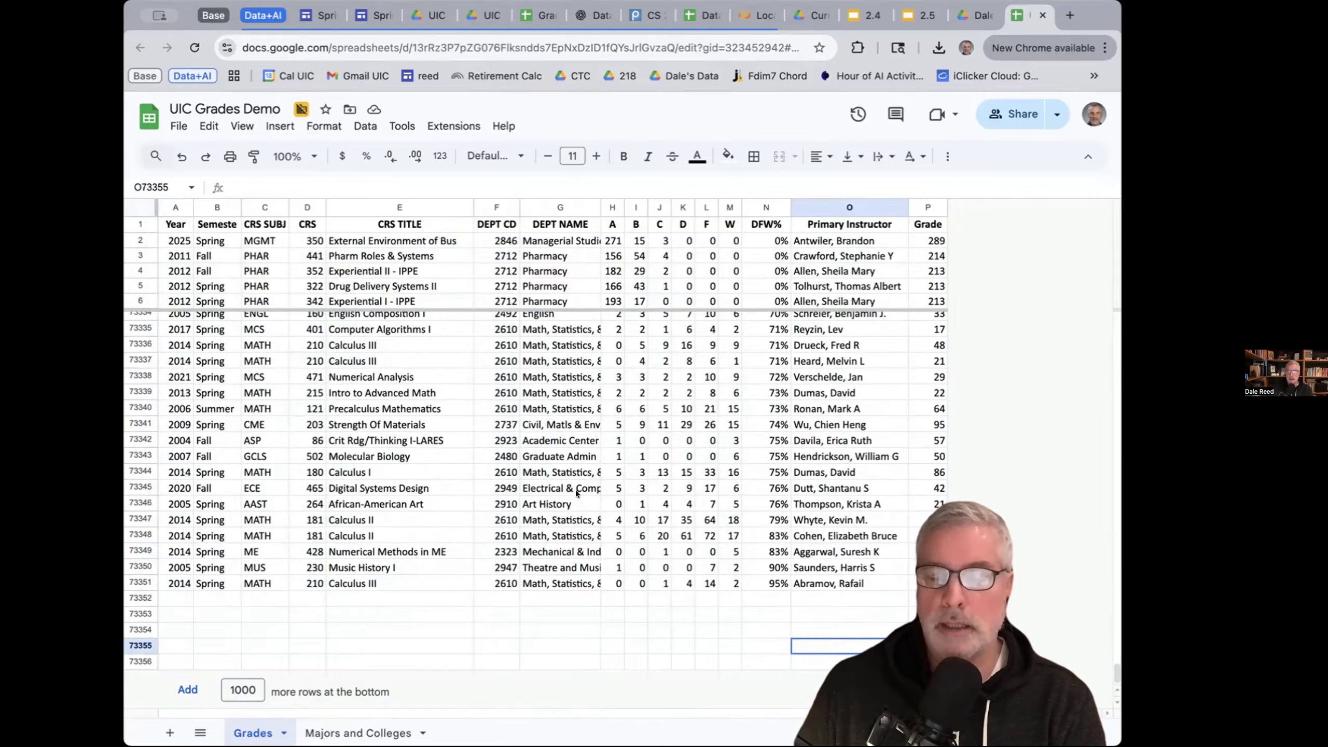
{"action": "left_click", "coordinate": [280, 126]}
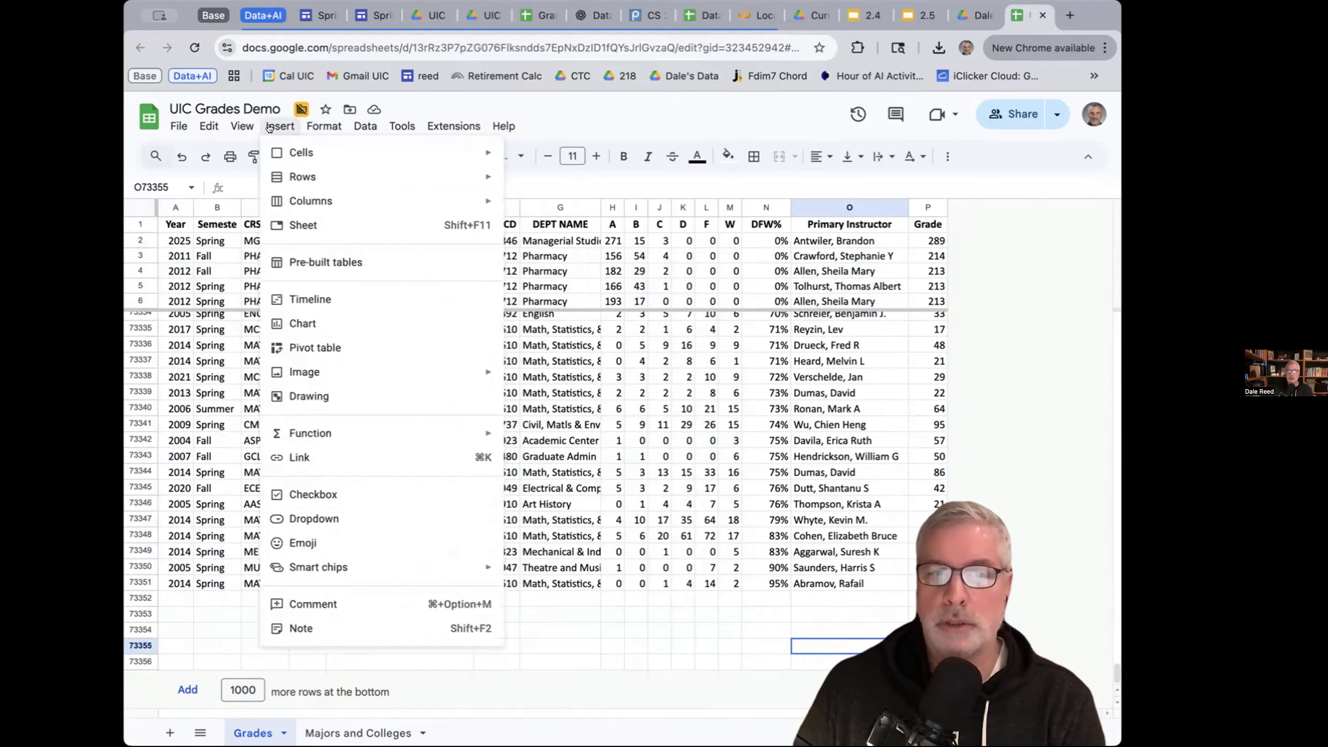
{"action": "left_click", "coordinate": [309, 348]}
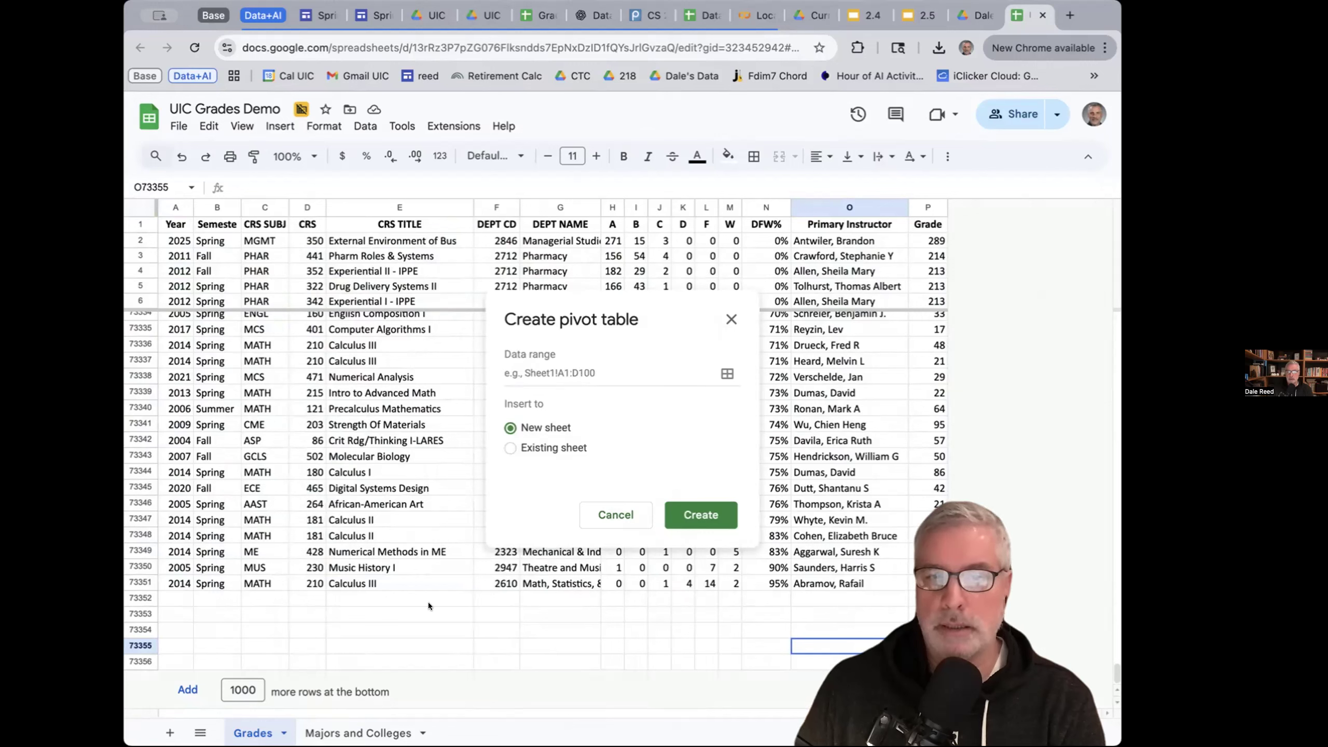
{"action": "left_click", "coordinate": [714, 528]}
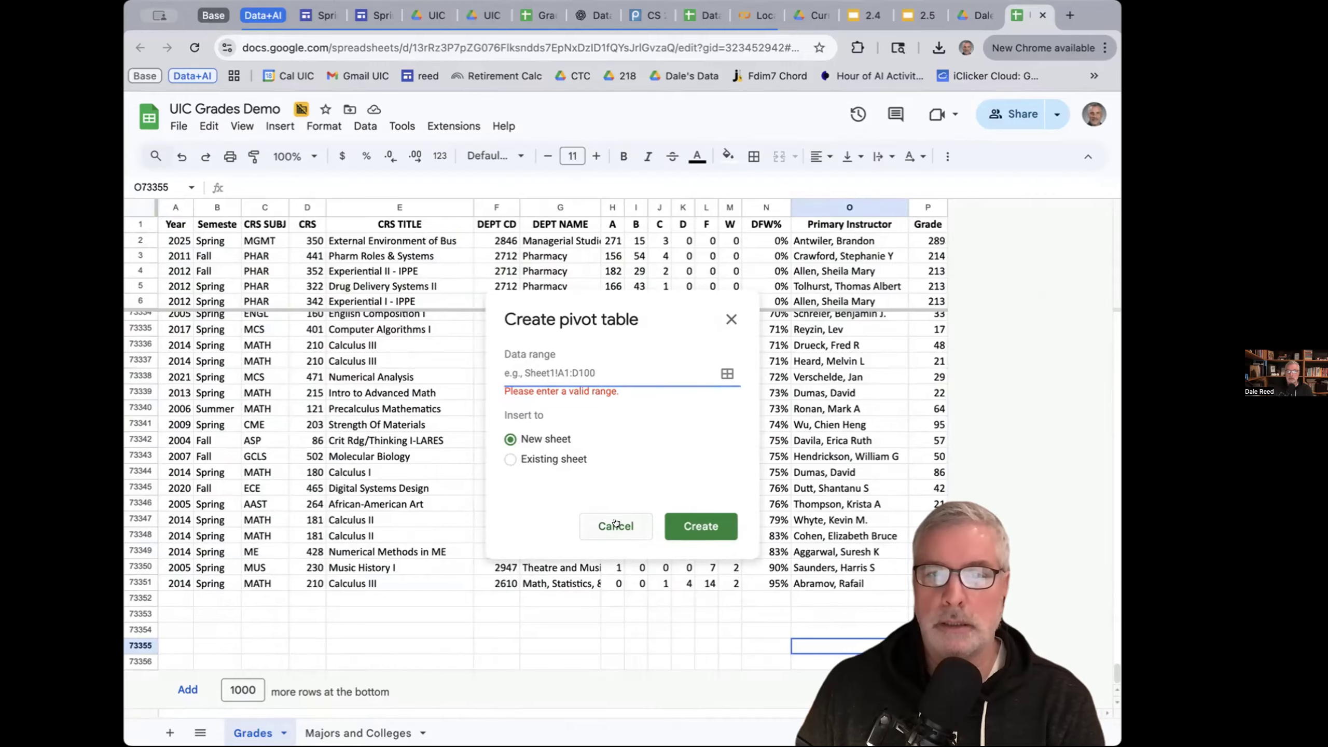
{"action": "left_click", "coordinate": [731, 319]}
- Create a pivot table on a new sheet from the data range Grades!A1:P73351
{"action": "left_click", "coordinate": [549, 393]}
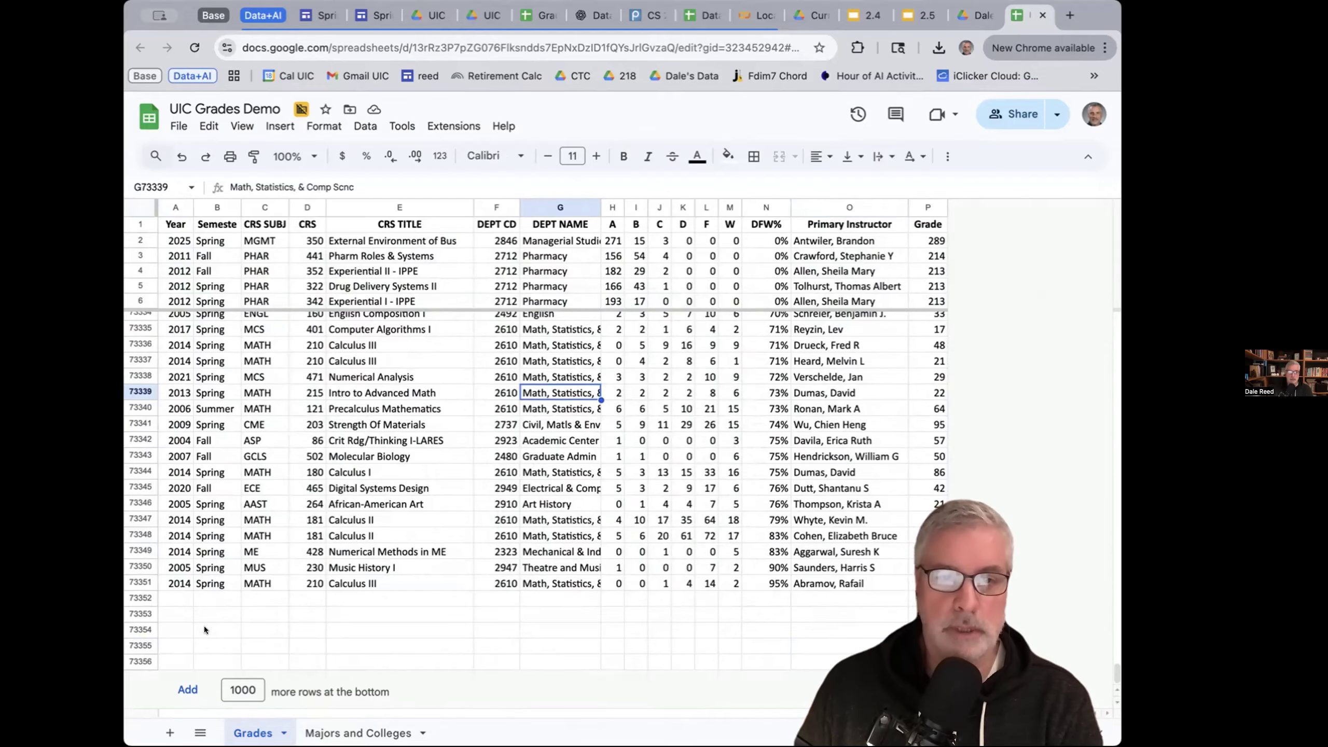
{"action": "left_click", "coordinate": [281, 122]}
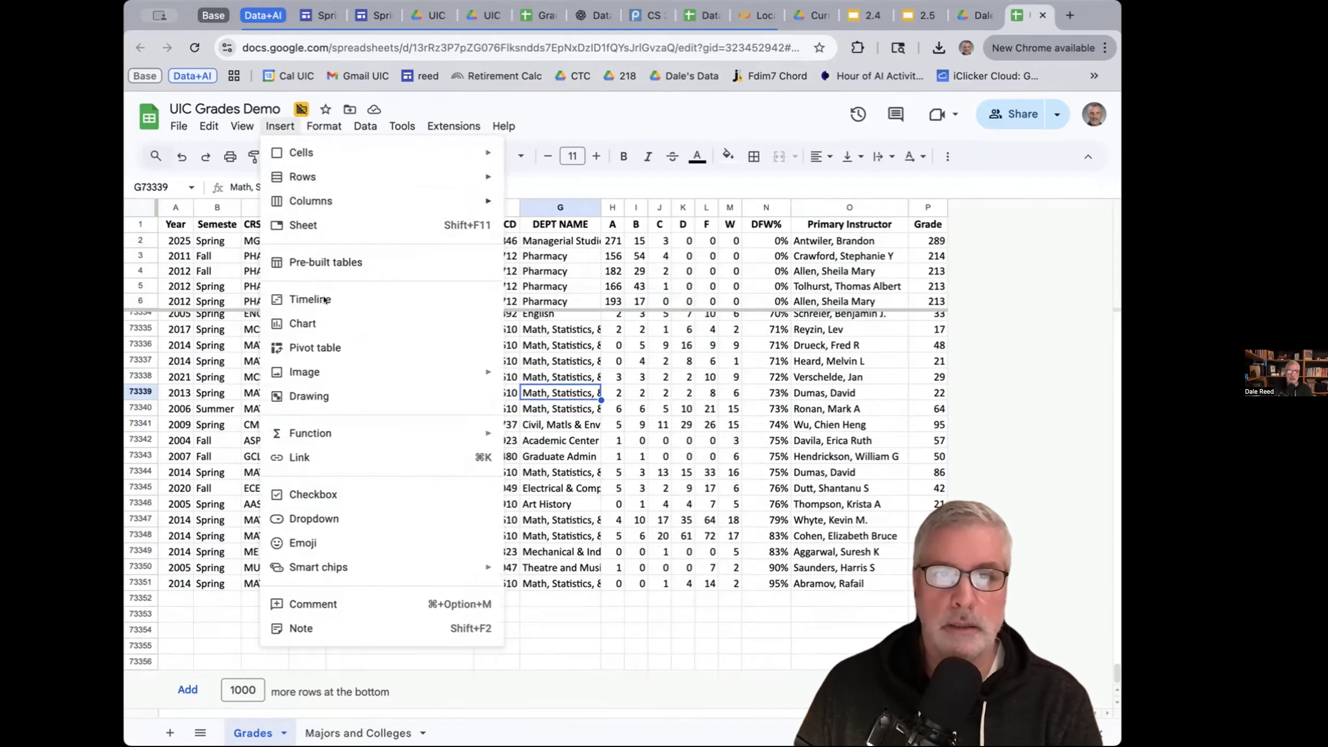
{"action": "left_click", "coordinate": [313, 348]}
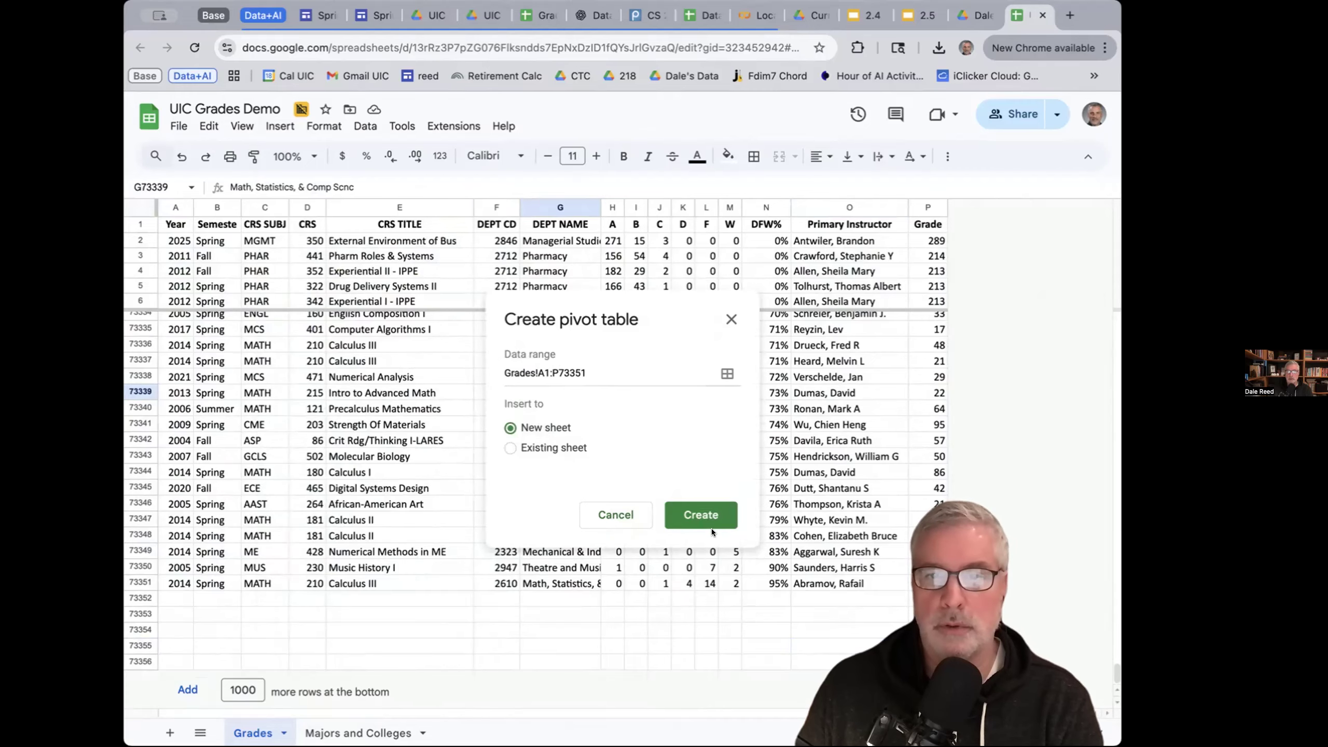
{"action": "left_click", "coordinate": [692, 516]}
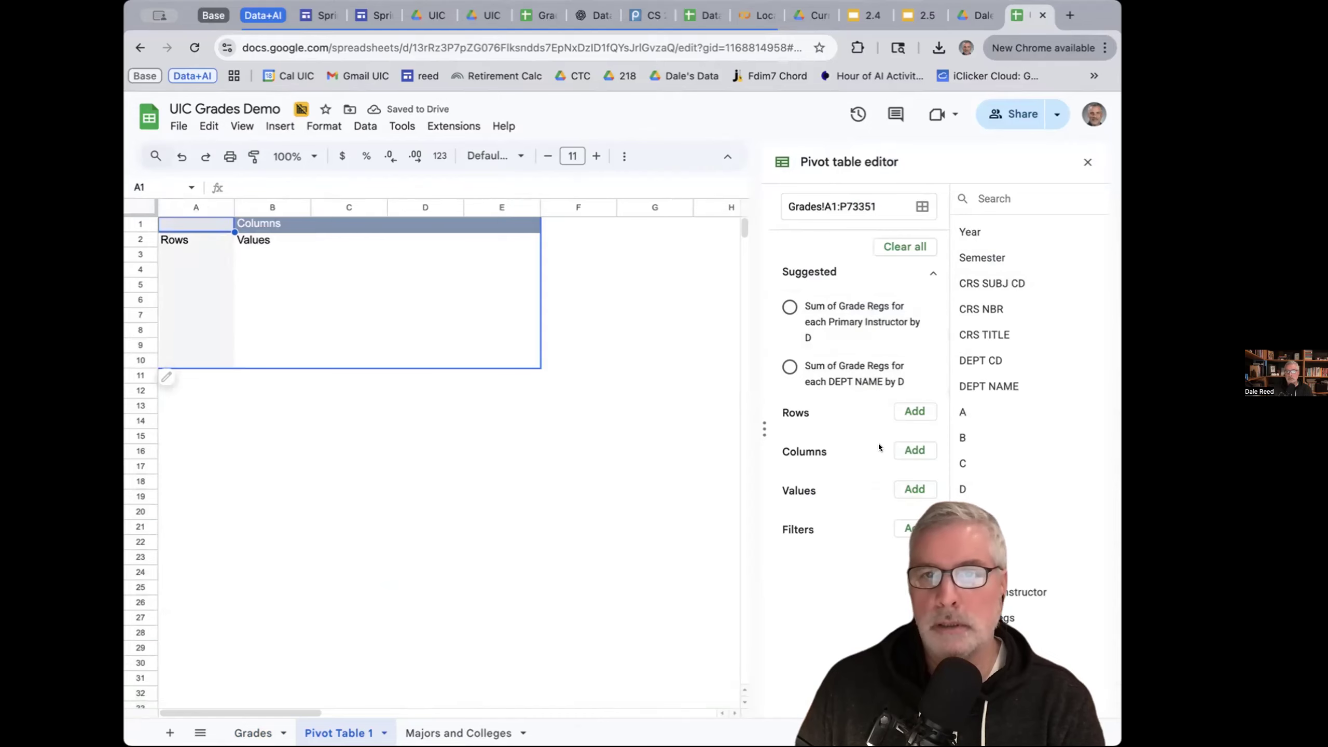
- Close and reopen the pivot table editor, clear all its fields and collapse the suggested summaries
{"action": "left_click", "coordinate": [1086, 160]}
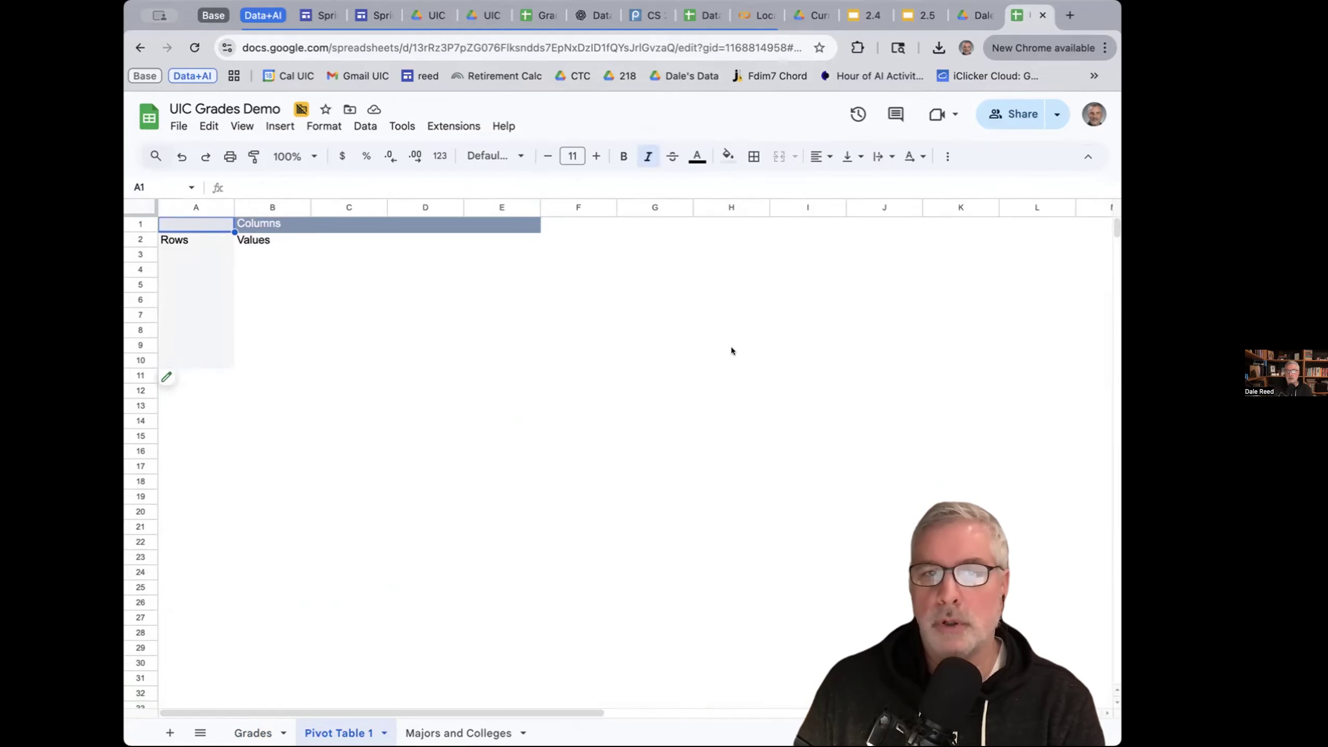
{"action": "left_click", "coordinate": [167, 380]}
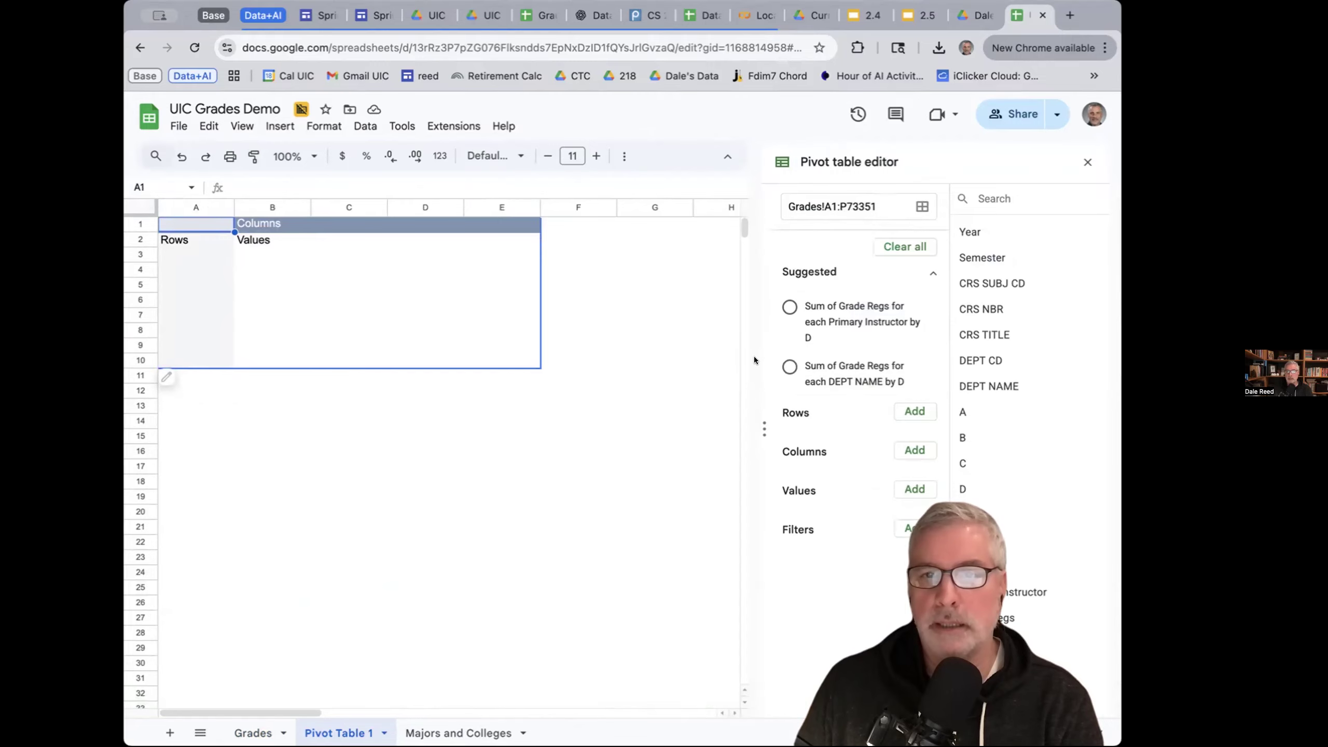
{"action": "left_click", "coordinate": [910, 246]}
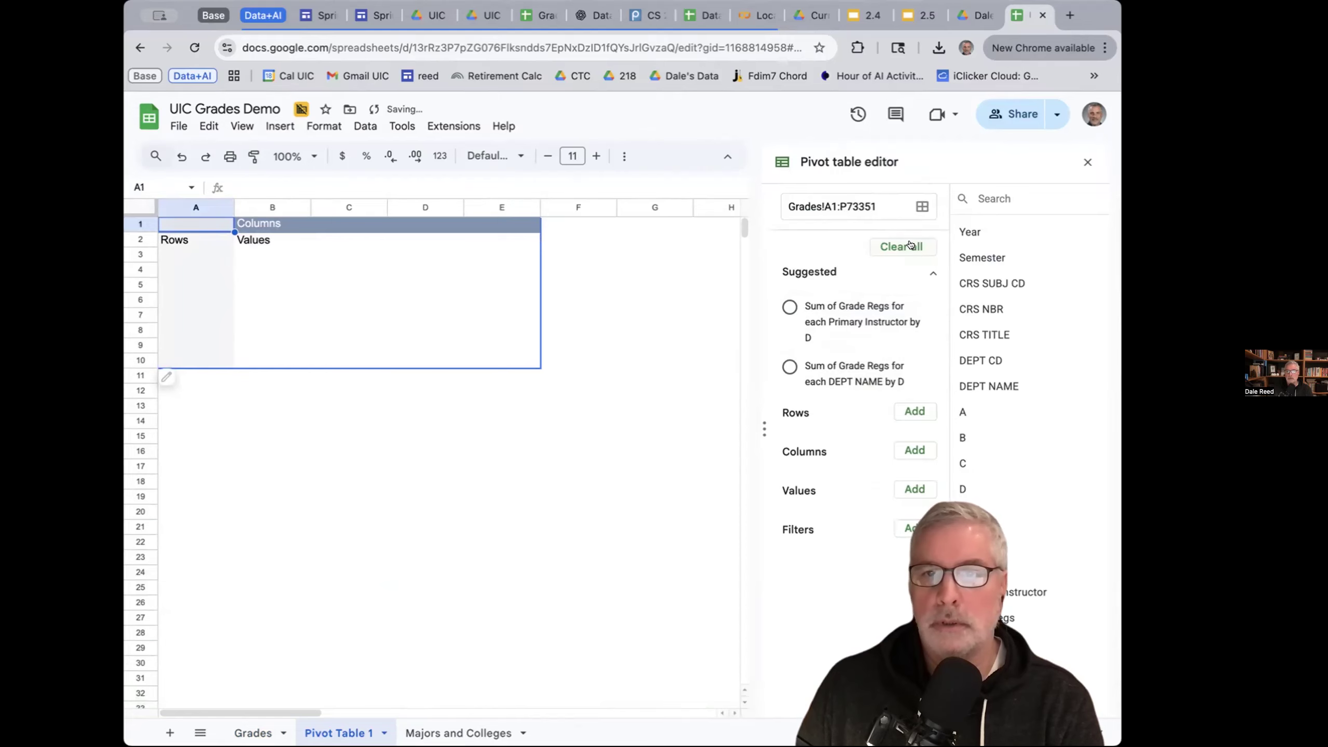
{"action": "left_click", "coordinate": [930, 270]}
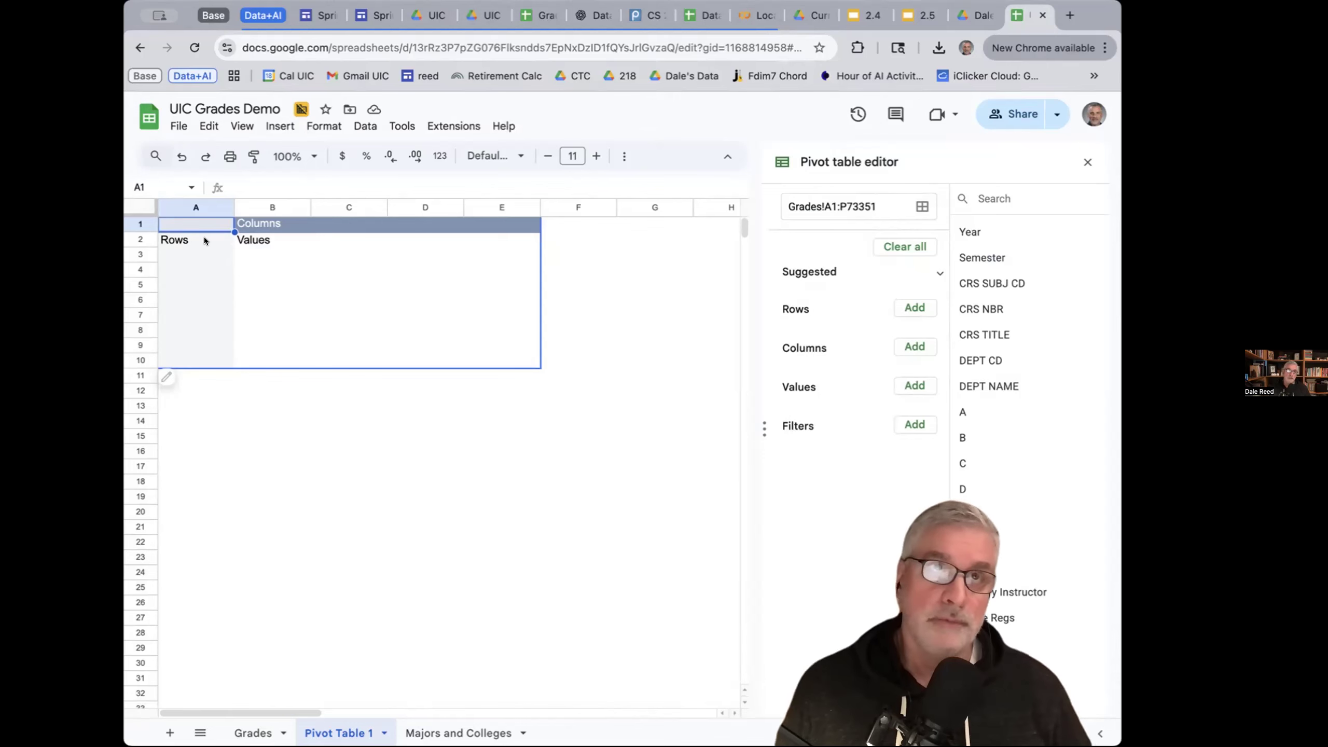
- Add CRS NBR as the pivot table's rows and DFW% as its values, summarized by AVERAGE
{"action": "left_click", "coordinate": [913, 306]}
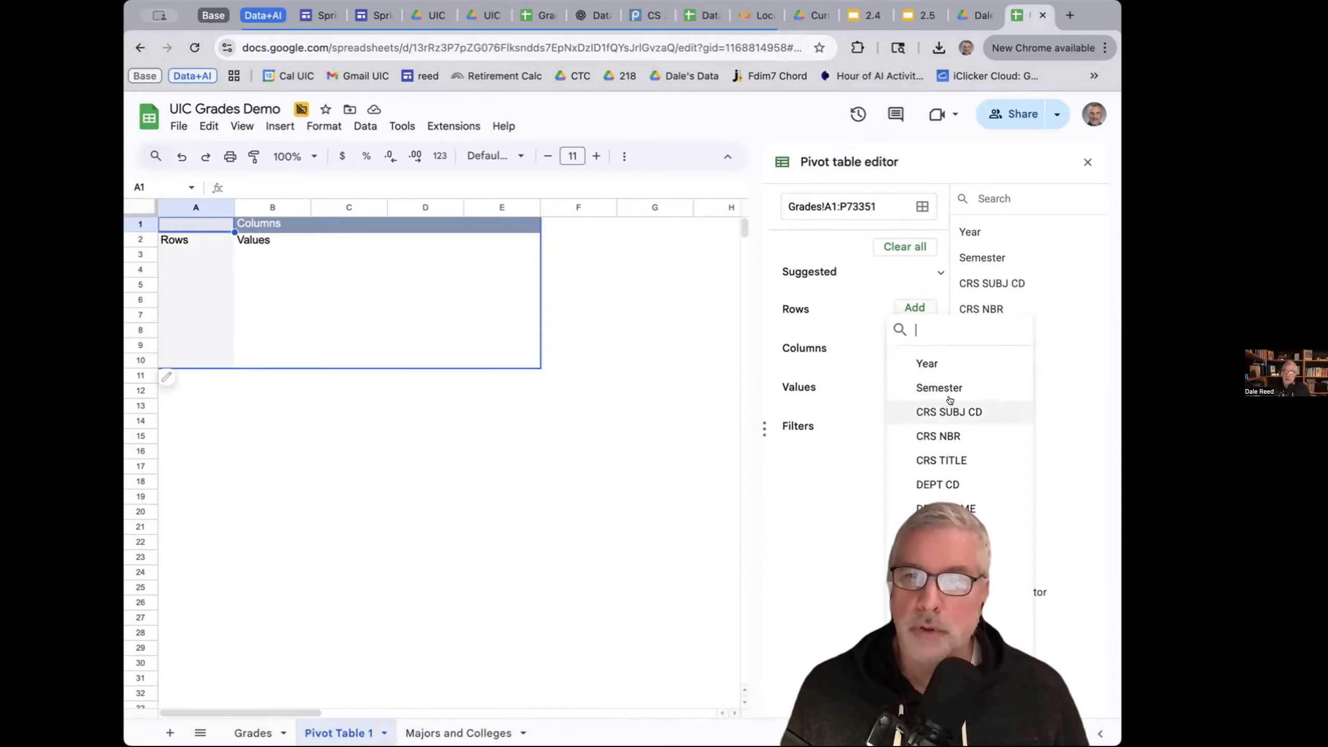
{"action": "left_click", "coordinate": [953, 435]}
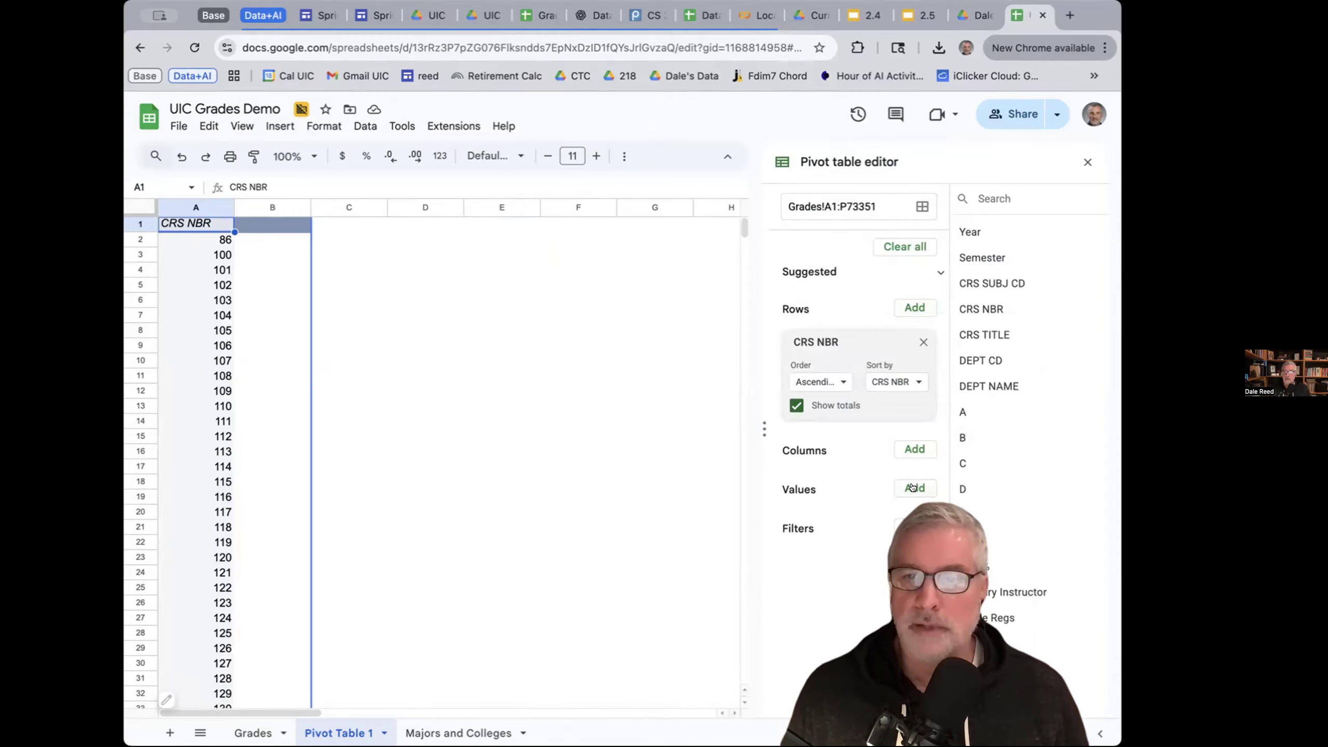
{"action": "left_click", "coordinate": [913, 488]}
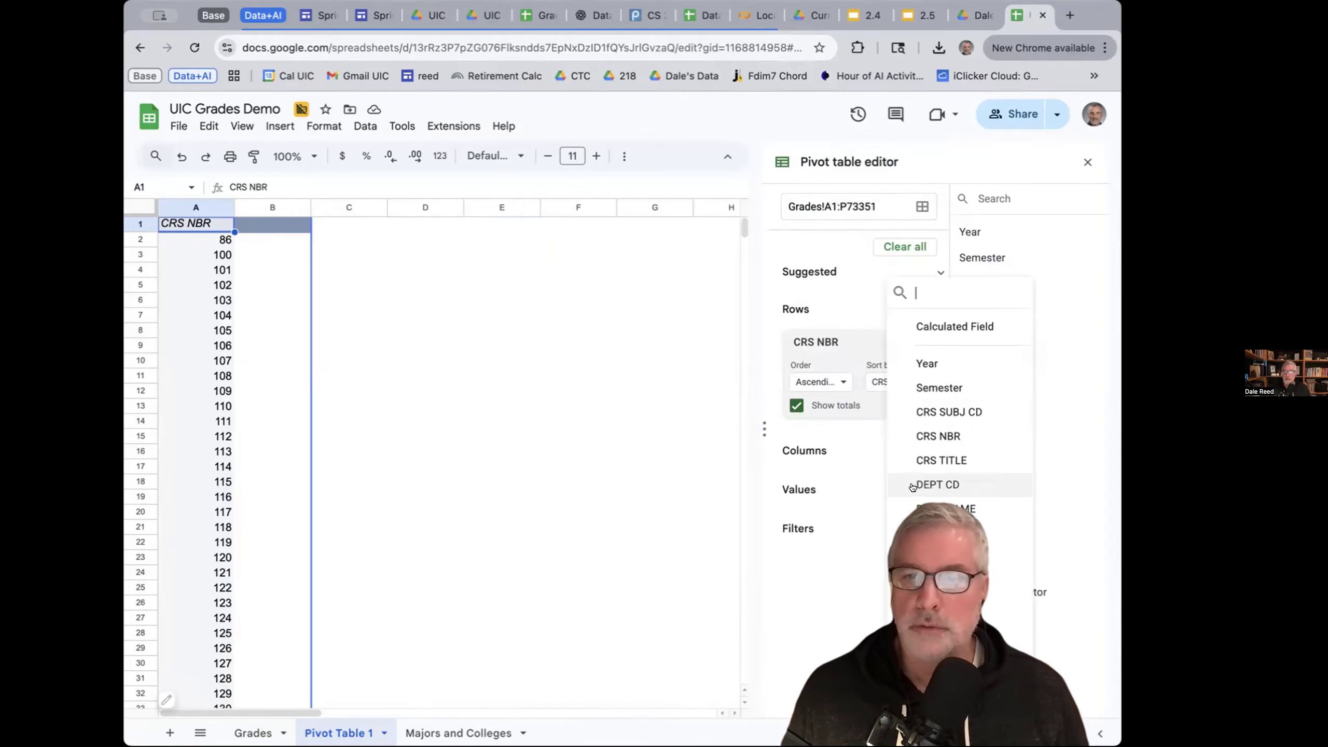
{"action": "left_click", "coordinate": [942, 678]}
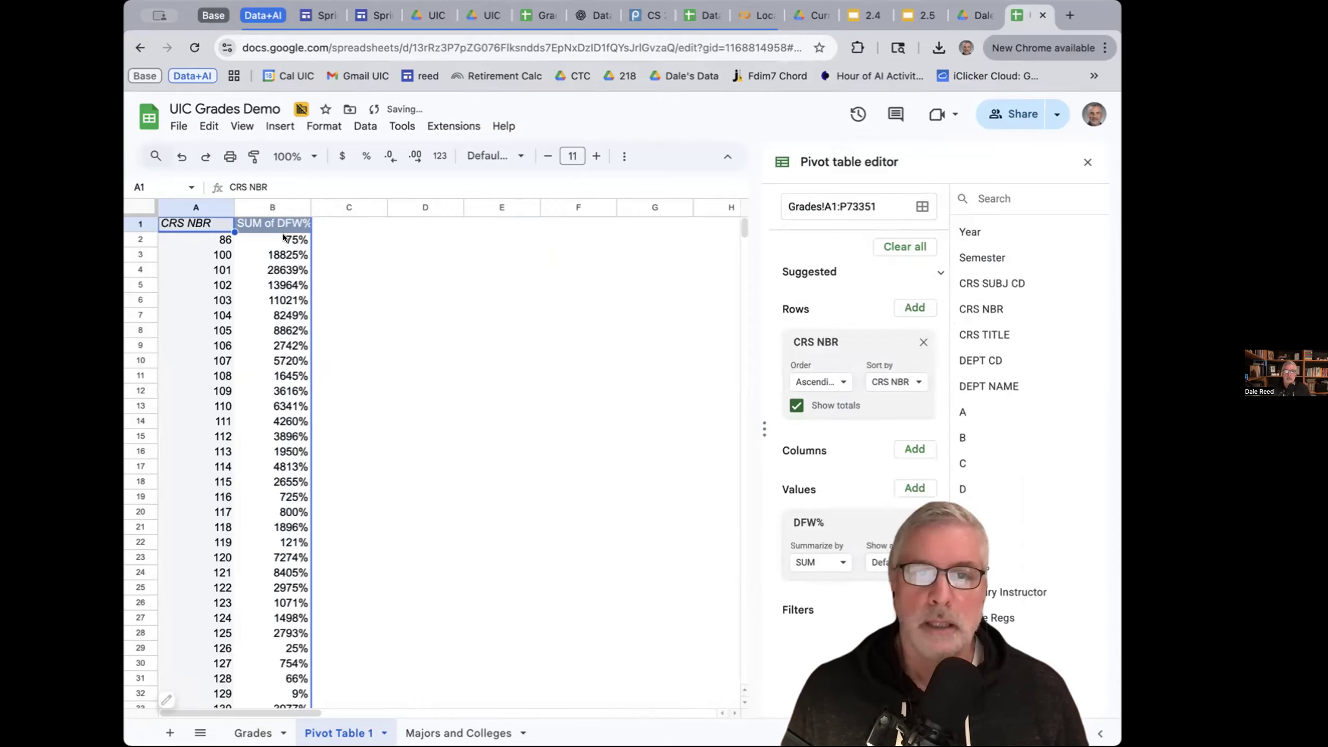
{"action": "left_click", "coordinate": [838, 561]}
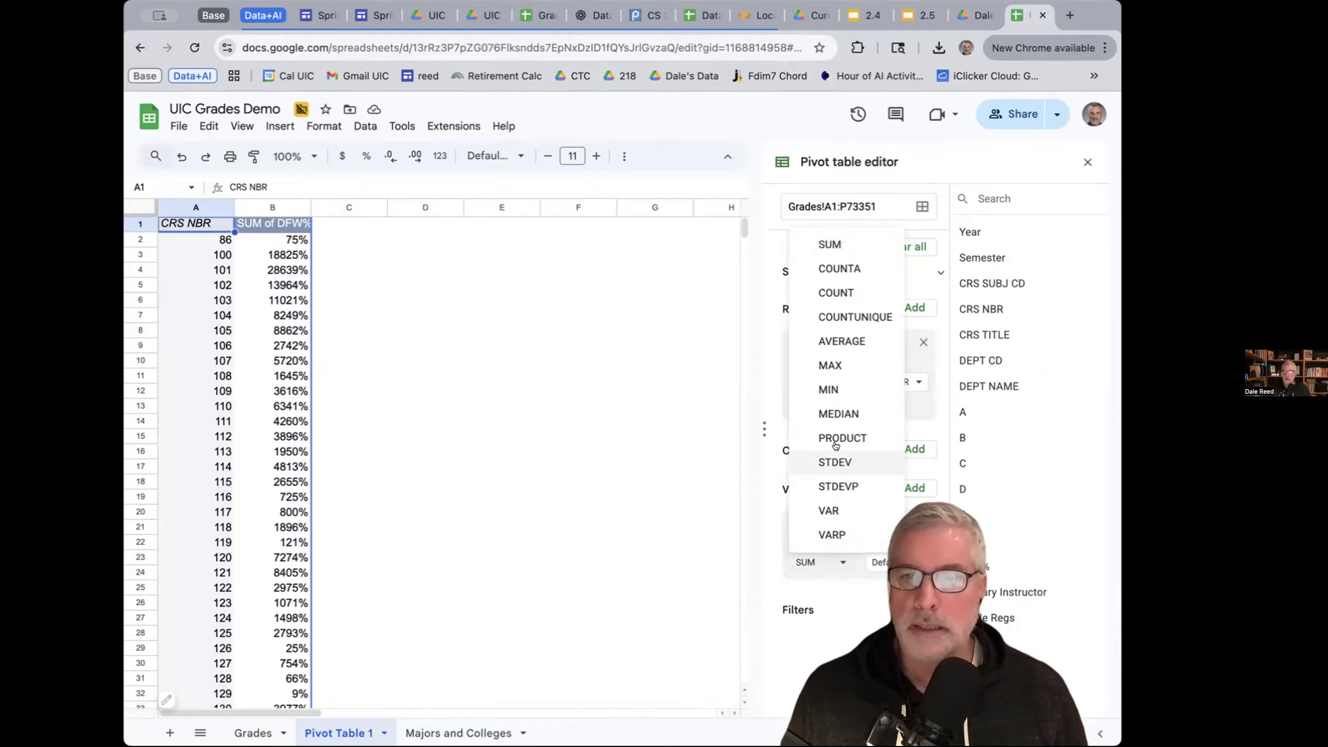
{"action": "left_click", "coordinate": [837, 341]}
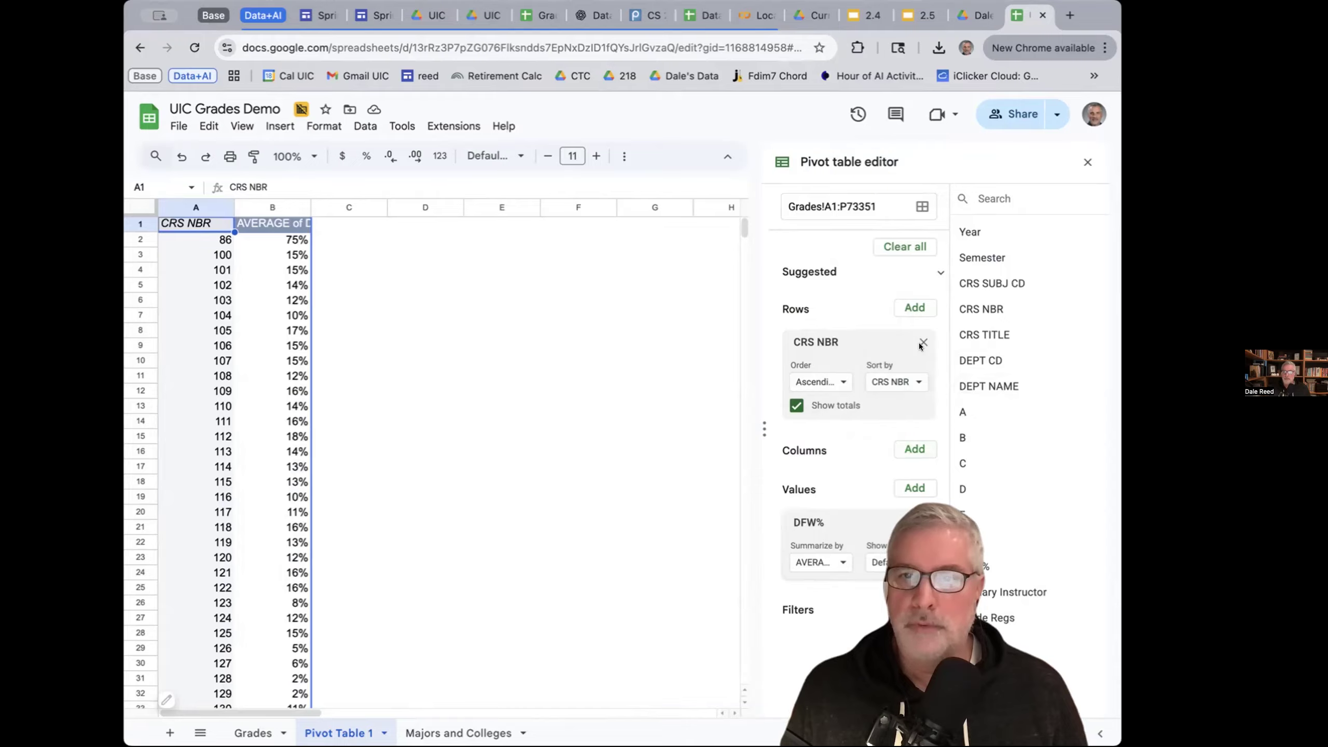
- Try CRS SUBJ CD as a second row grouping under CRS NBR and remove it again
{"action": "left_click", "coordinate": [916, 308]}
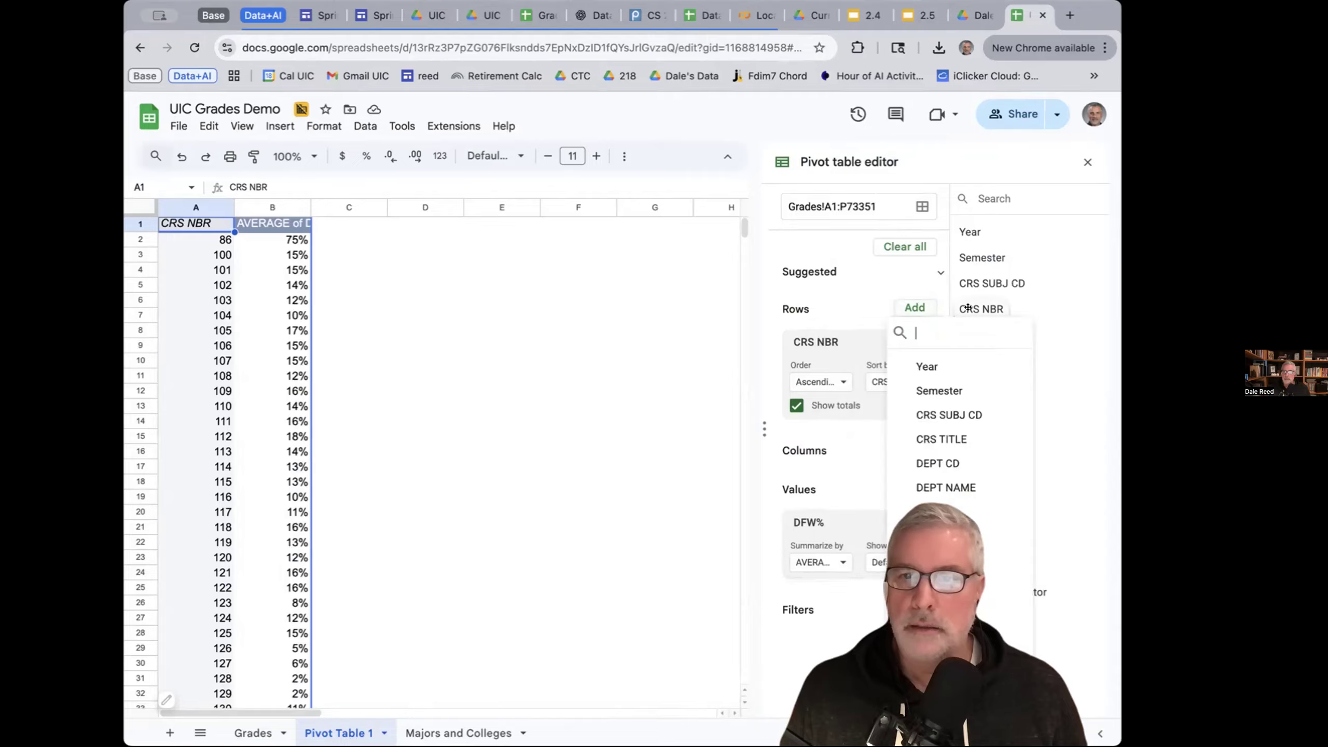
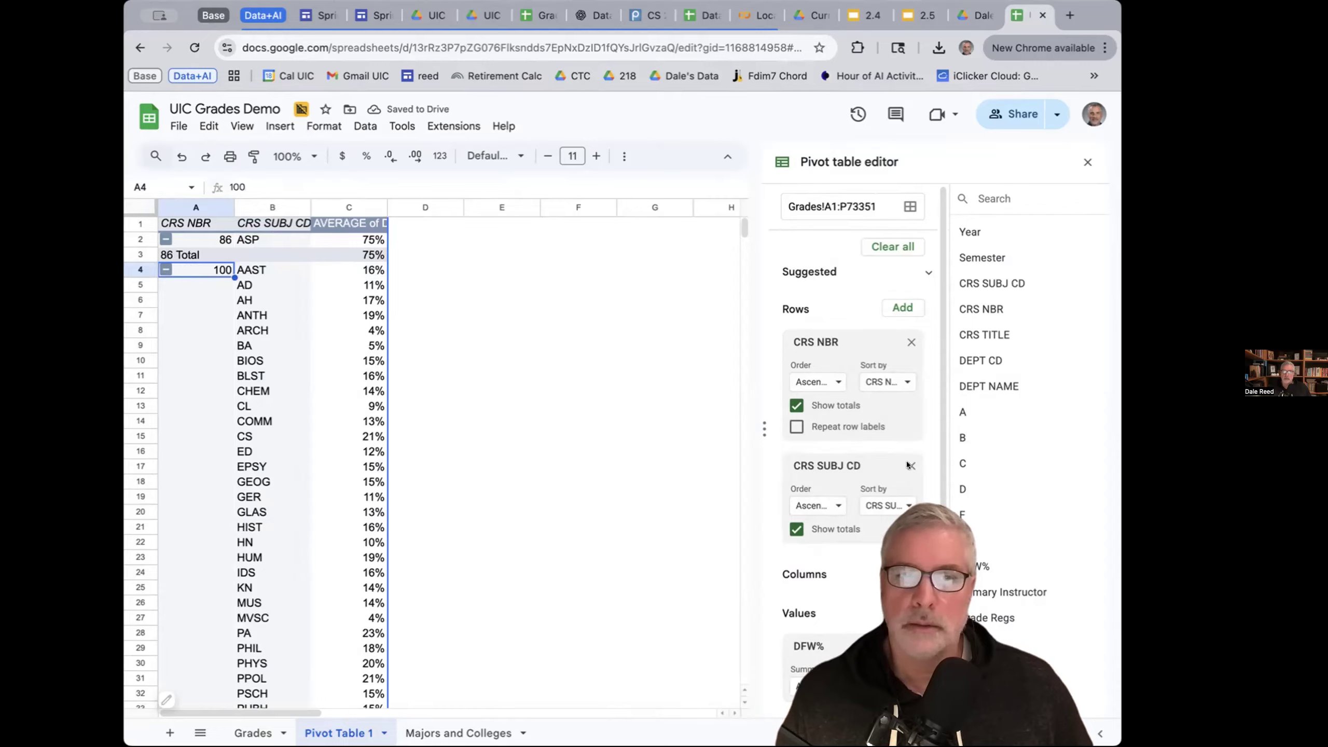
{"action": "left_click", "coordinate": [908, 463]}
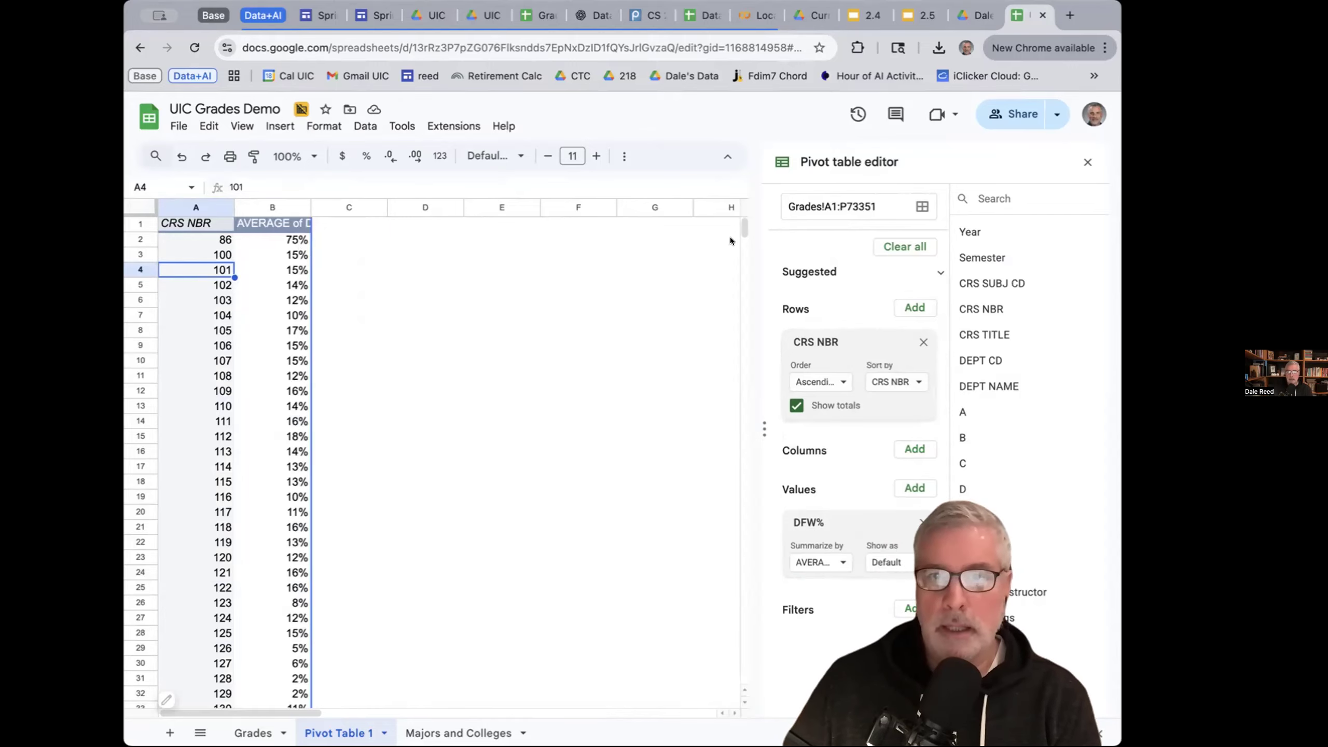
- Insert a chart from columns A and B of the pivot table, CRS NBR and average DFW%
{"action": "left_click_drag", "start_coordinate": [742, 225], "coordinate": [746, 258]}
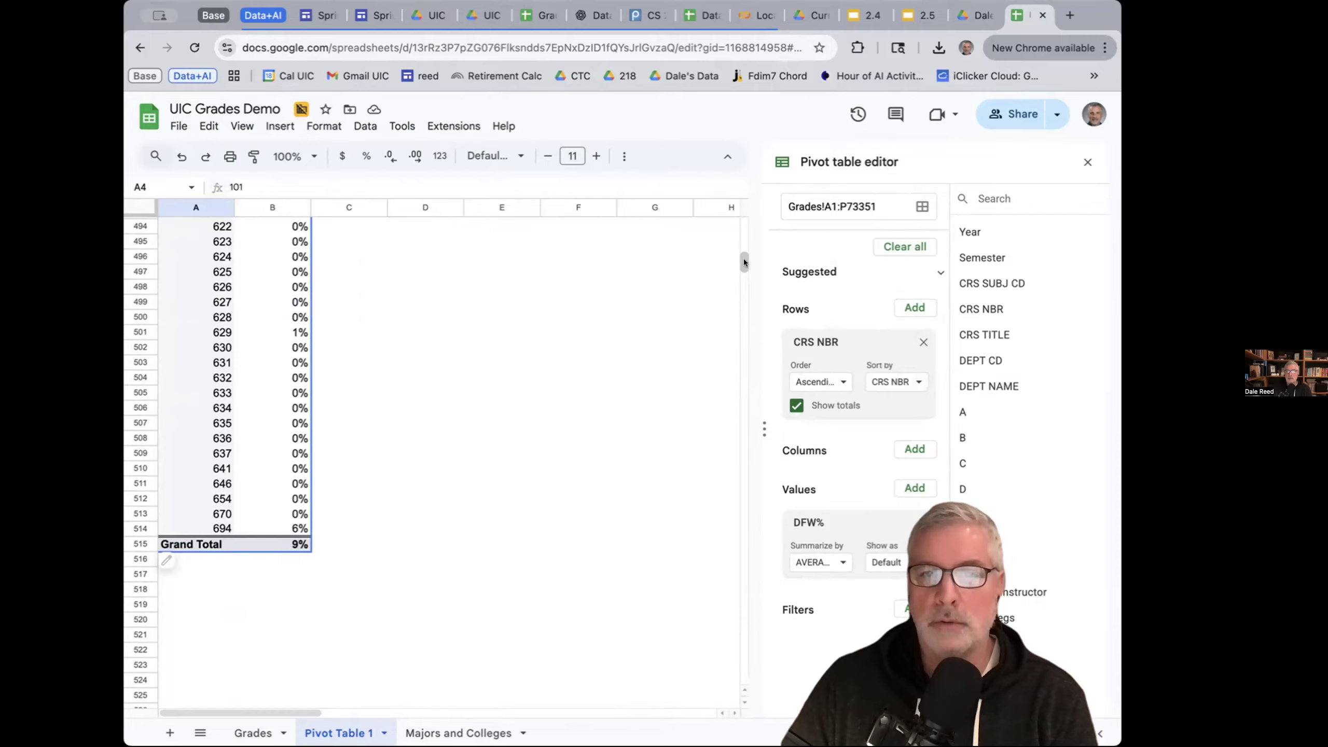
{"action": "left_click_drag", "start_coordinate": [744, 262], "coordinate": [744, 229]}
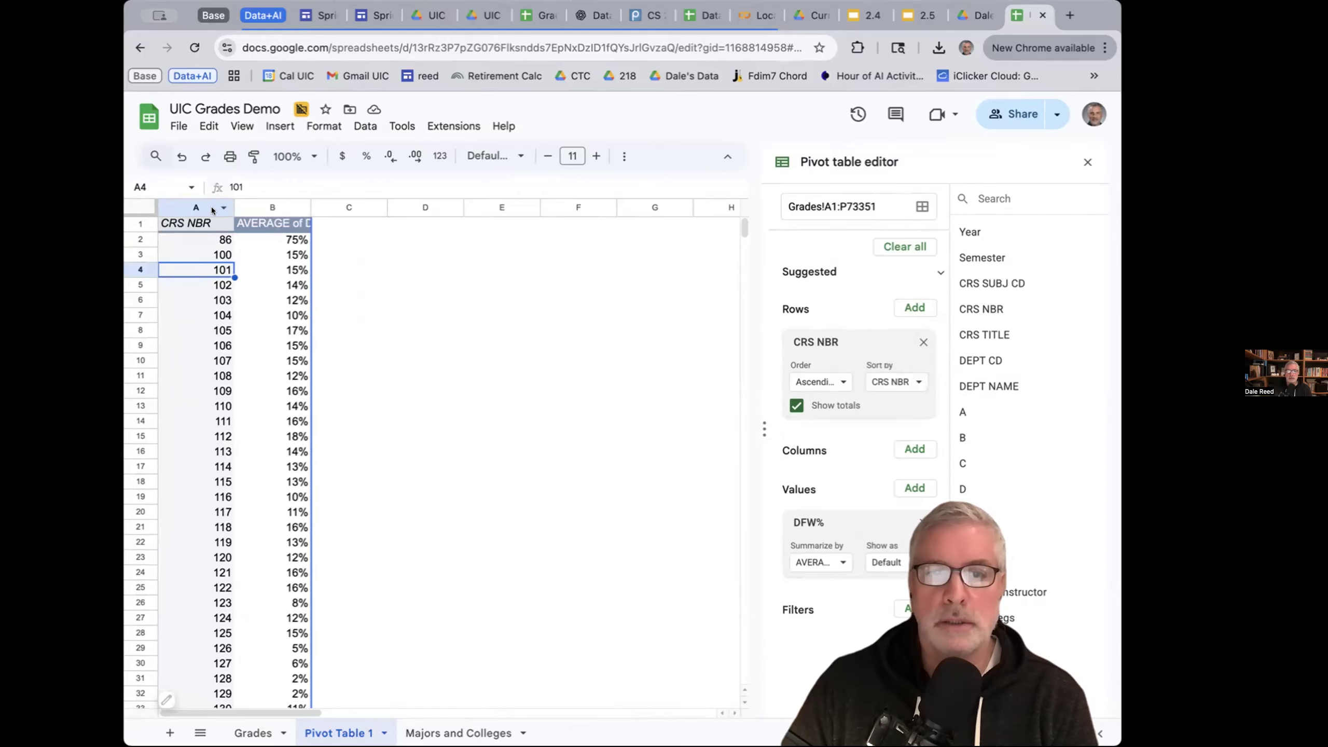
{"action": "left_click_drag", "start_coordinate": [211, 209], "coordinate": [265, 205]}
{"action": "left_click", "coordinate": [281, 125]}
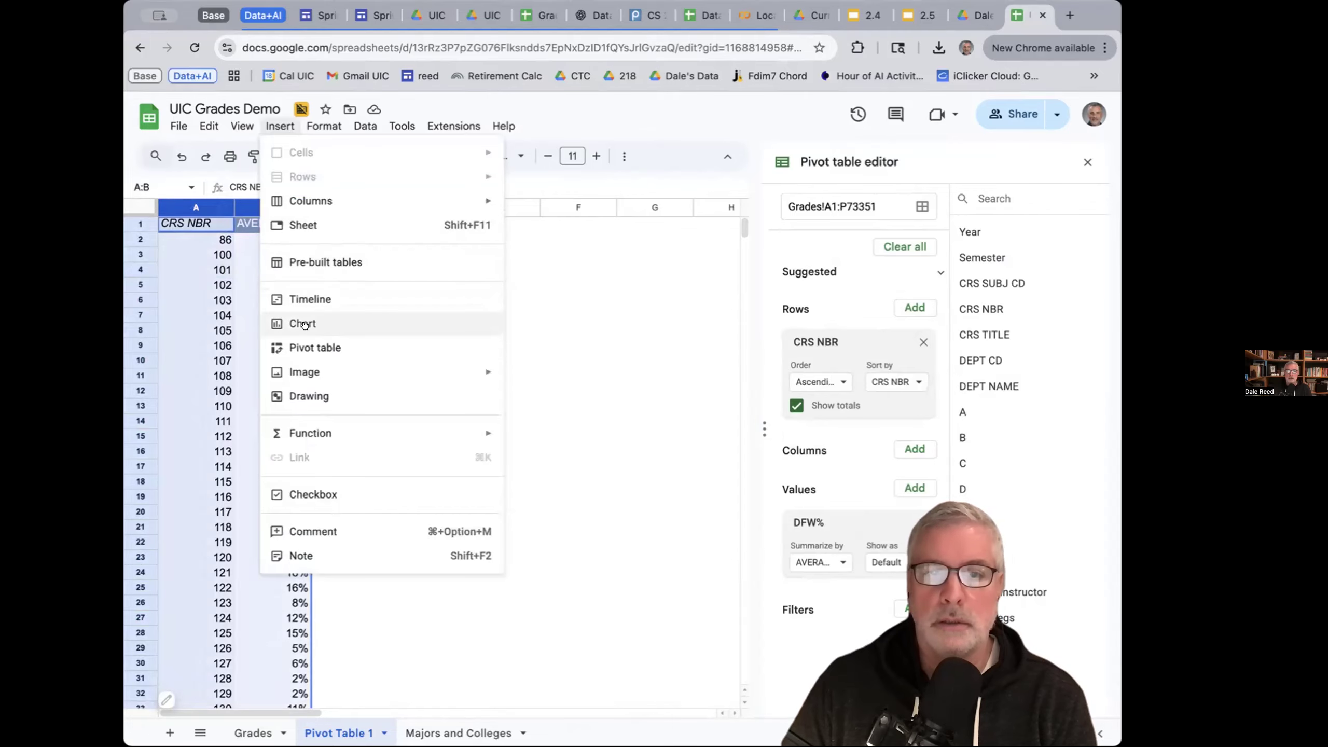
{"action": "left_click", "coordinate": [305, 324]}
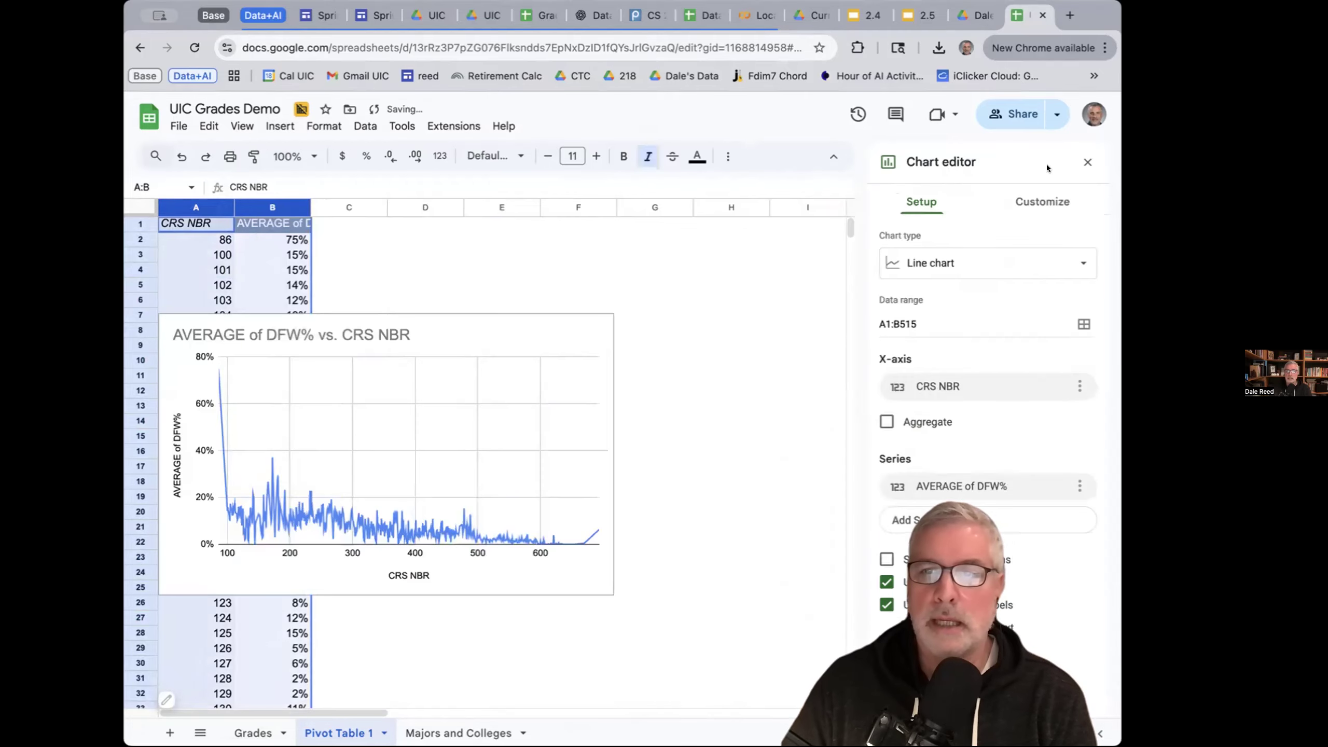
- Close the chart editor and move the chart off the pivot table into the empty cells beside column B
{"action": "left_click", "coordinate": [1087, 160]}
{"action": "left_click", "coordinate": [465, 328]}
{"action": "left_click", "coordinate": [1087, 162]}
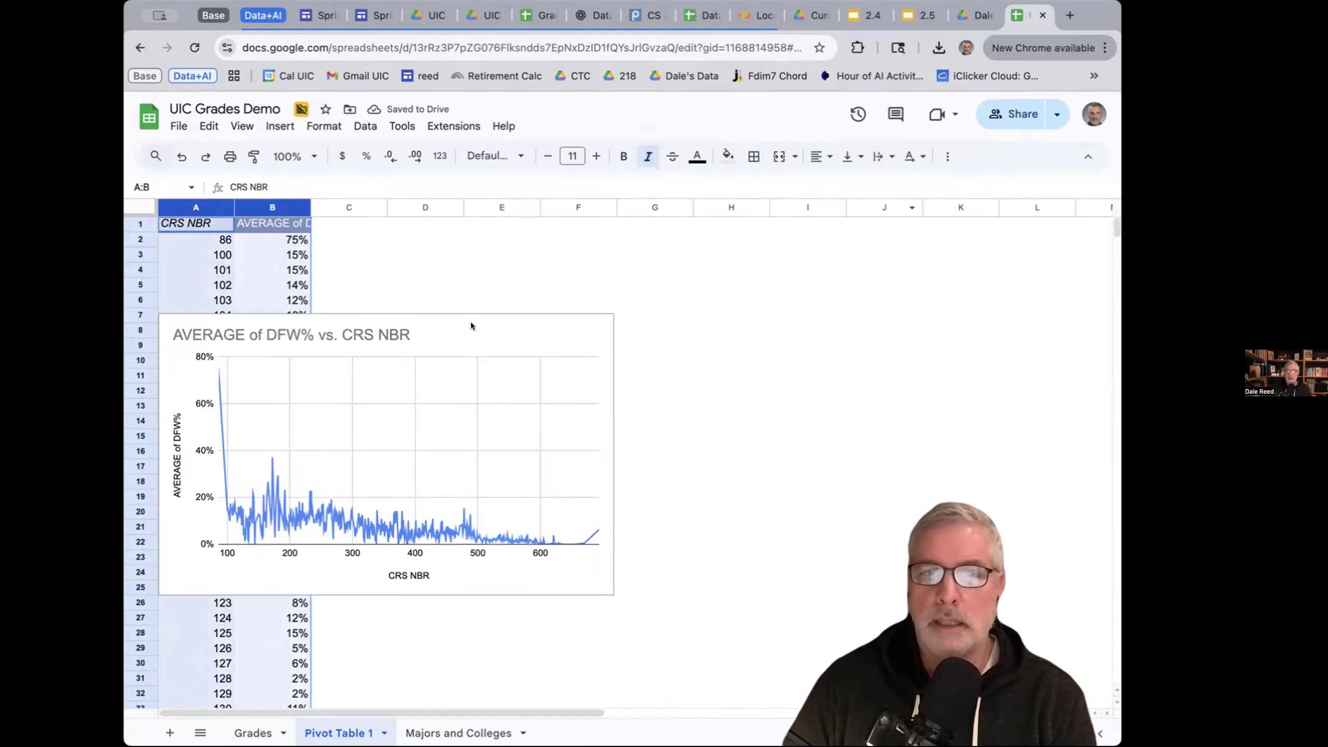
{"action": "left_click", "coordinate": [536, 322]}
{"action": "left_click_drag", "start_coordinate": [508, 324], "coordinate": [689, 299]}
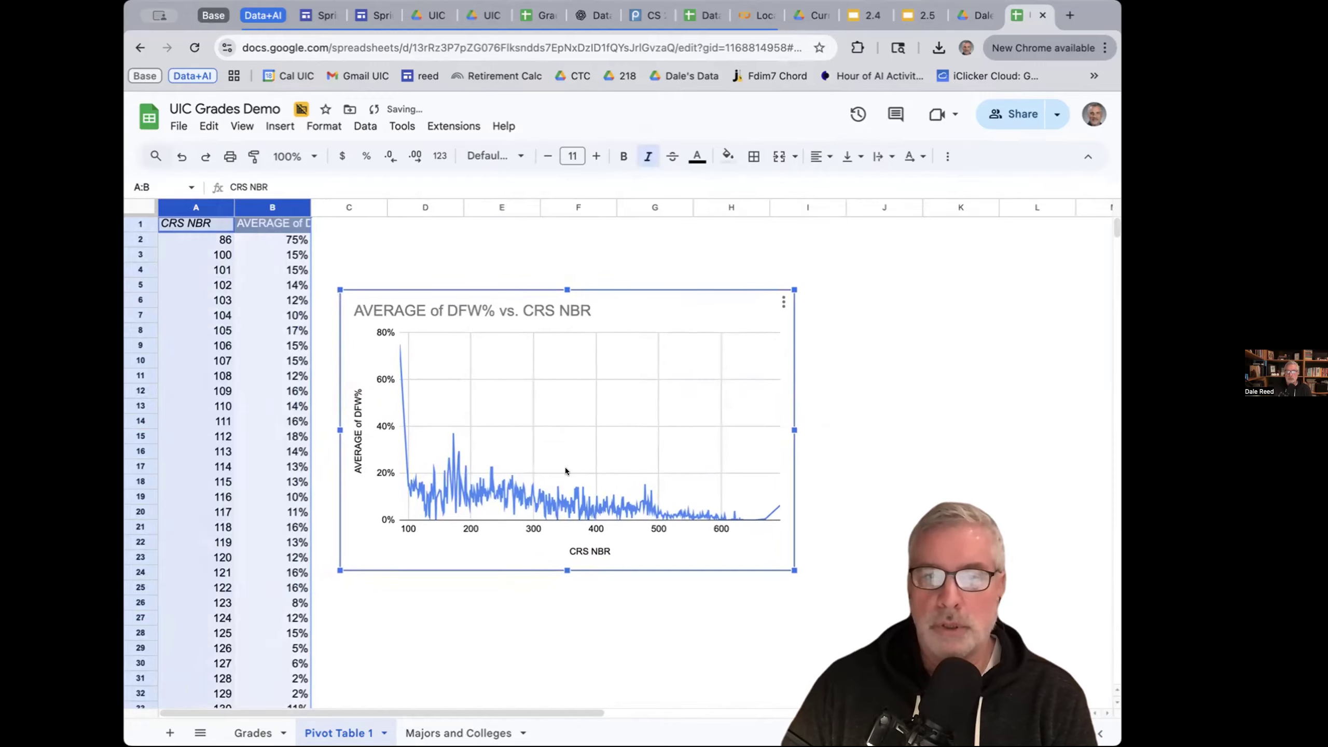
- Change the AVERAGE of DFW% vs. CRS NBR chart to a scatter chart
{"action": "double_click", "coordinate": [602, 309]}
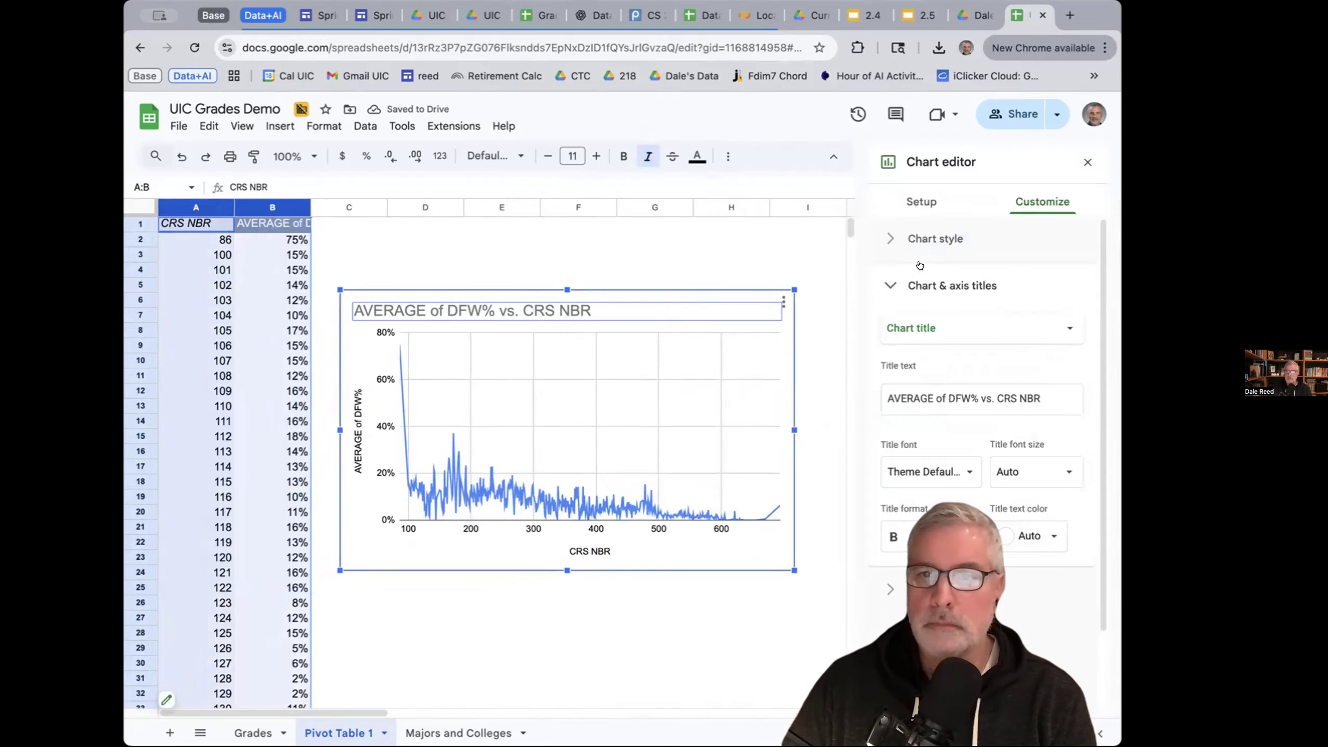
{"action": "left_click", "coordinate": [921, 201]}
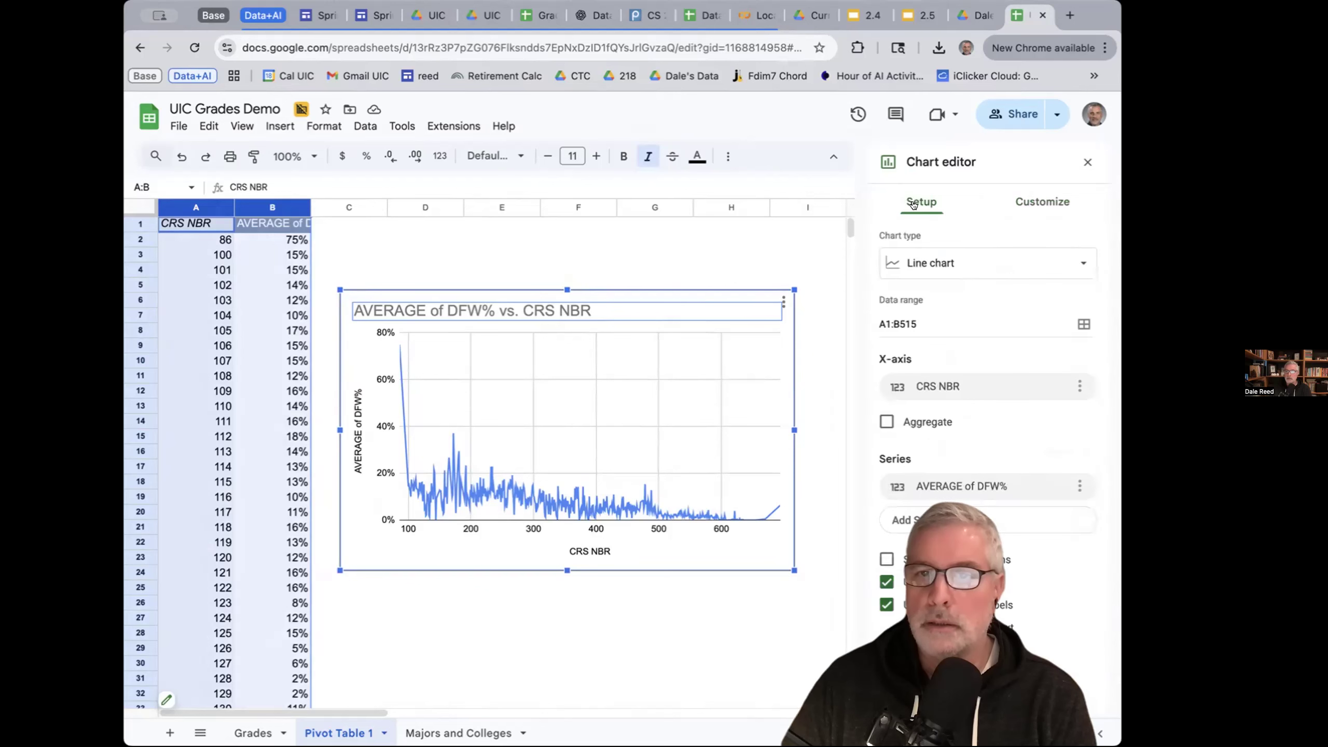
{"action": "left_click", "coordinate": [1056, 263]}
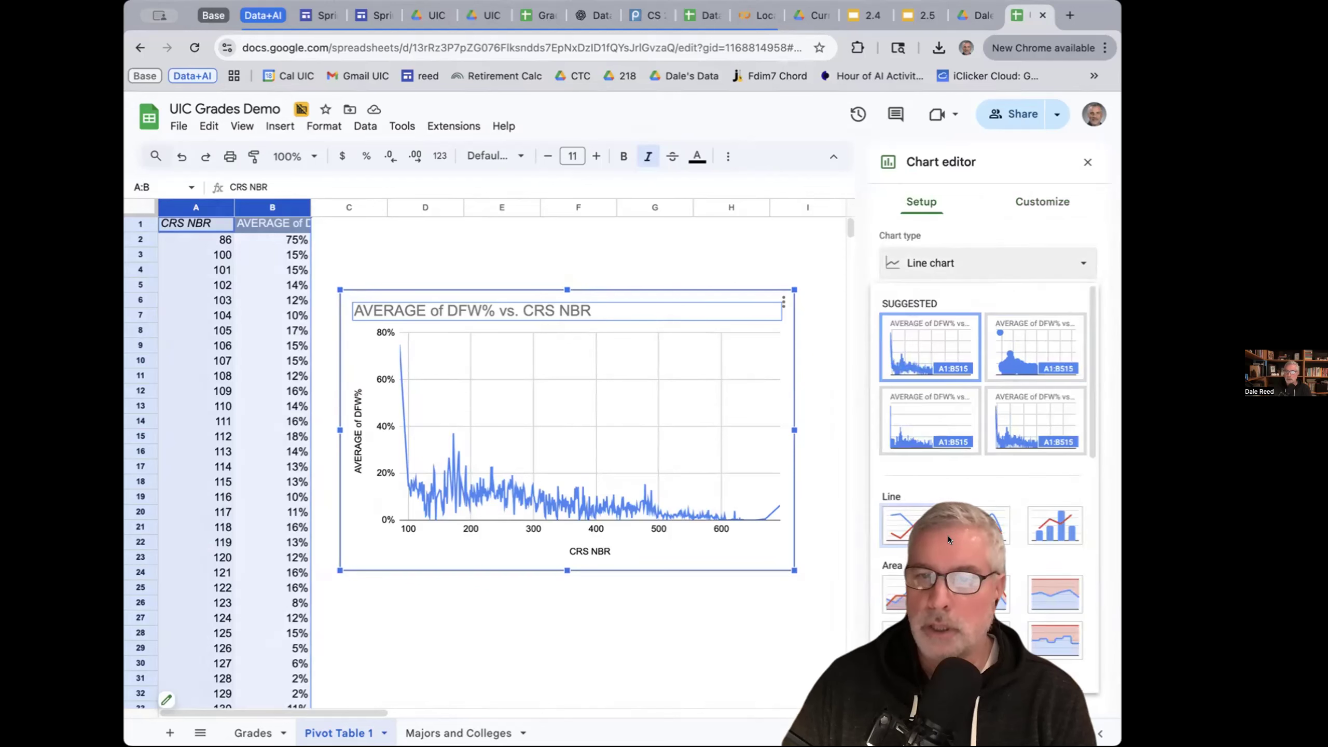
{"action": "scroll", "coordinate": [948, 536], "scroll_direction": "down", "scroll_amount": 5}
{"action": "scroll", "coordinate": [948, 541], "scroll_direction": "down", "scroll_amount": 3}
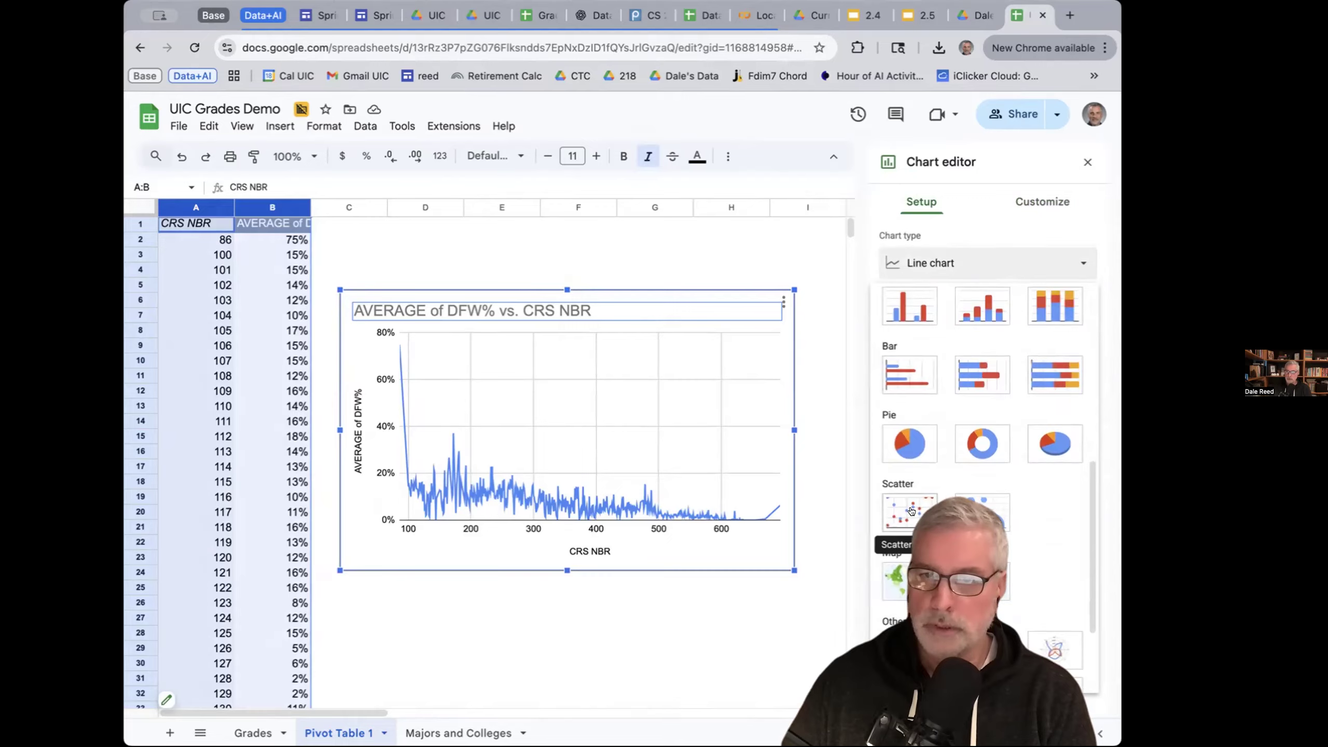
{"action": "left_click", "coordinate": [910, 511]}
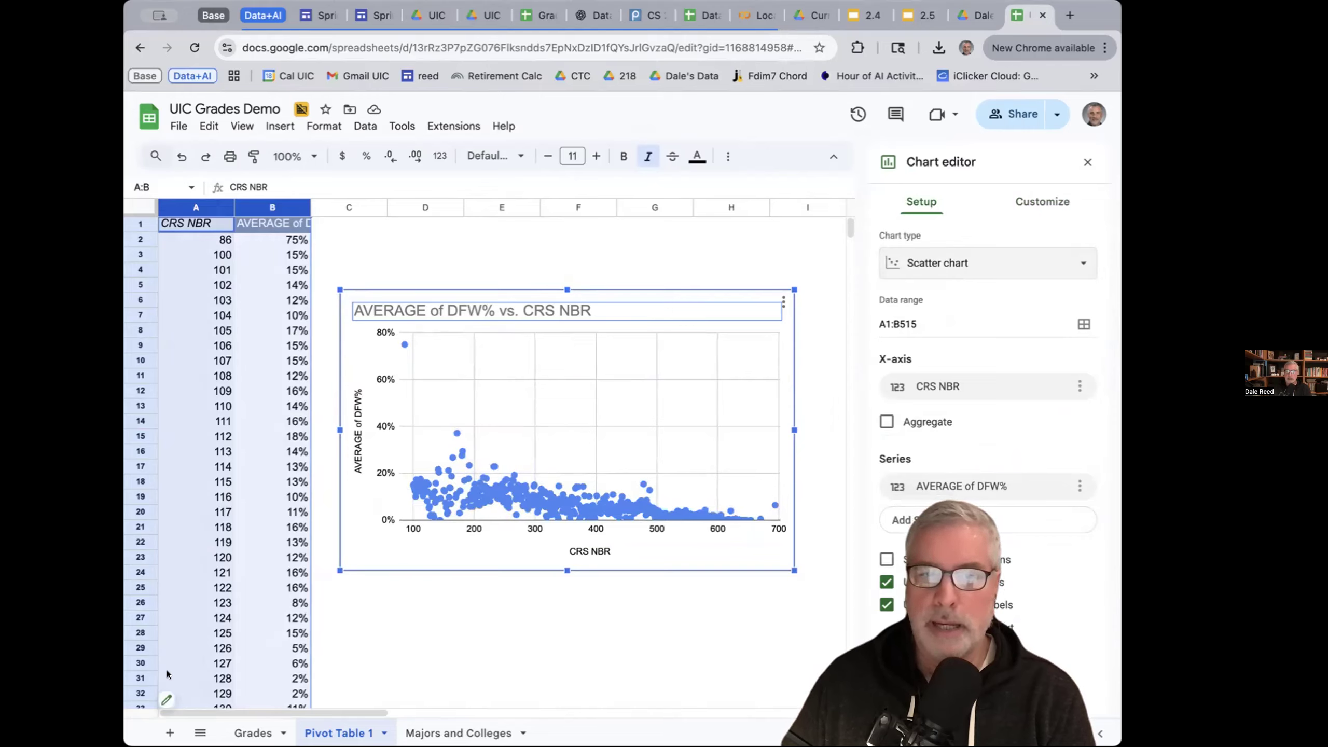
- Reopen the pivot table's settings and add DFW% as a filter
{"action": "left_click", "coordinate": [170, 697]}
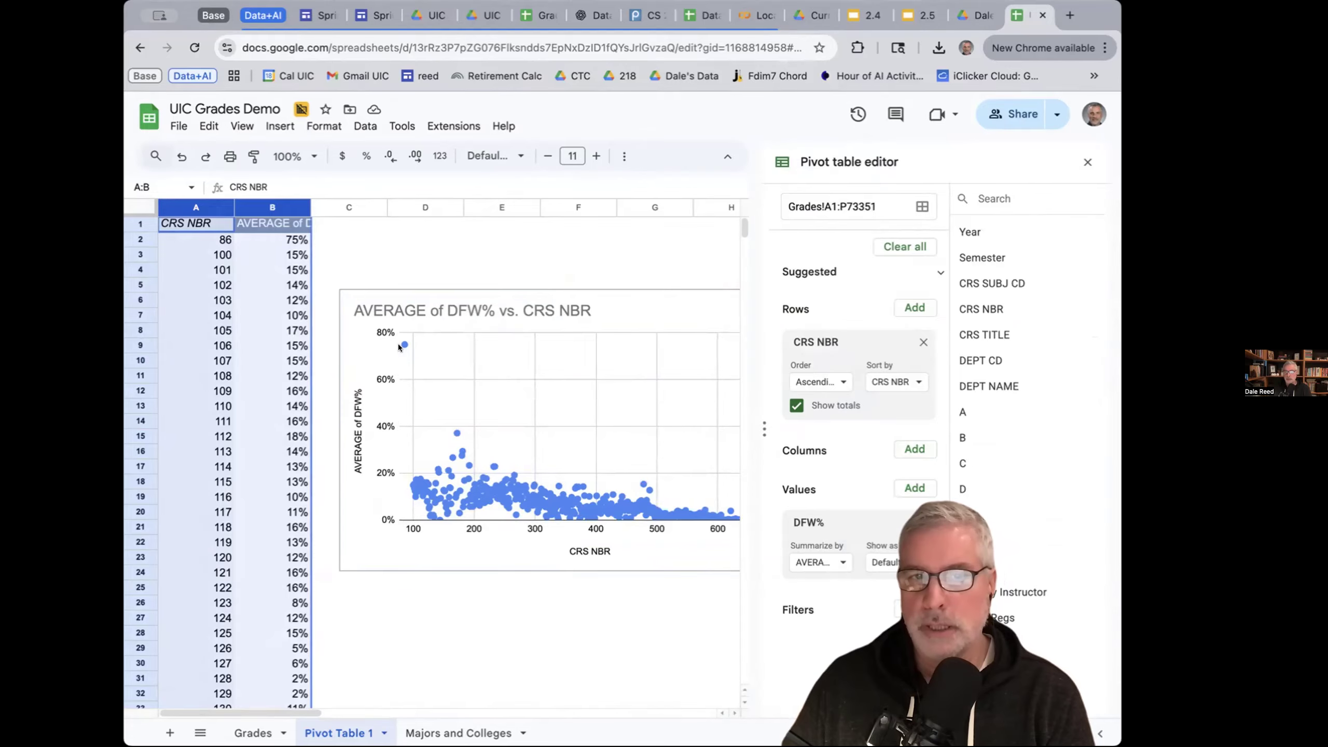
{"action": "scroll", "coordinate": [406, 419], "scroll_direction": "down", "scroll_amount": 1}
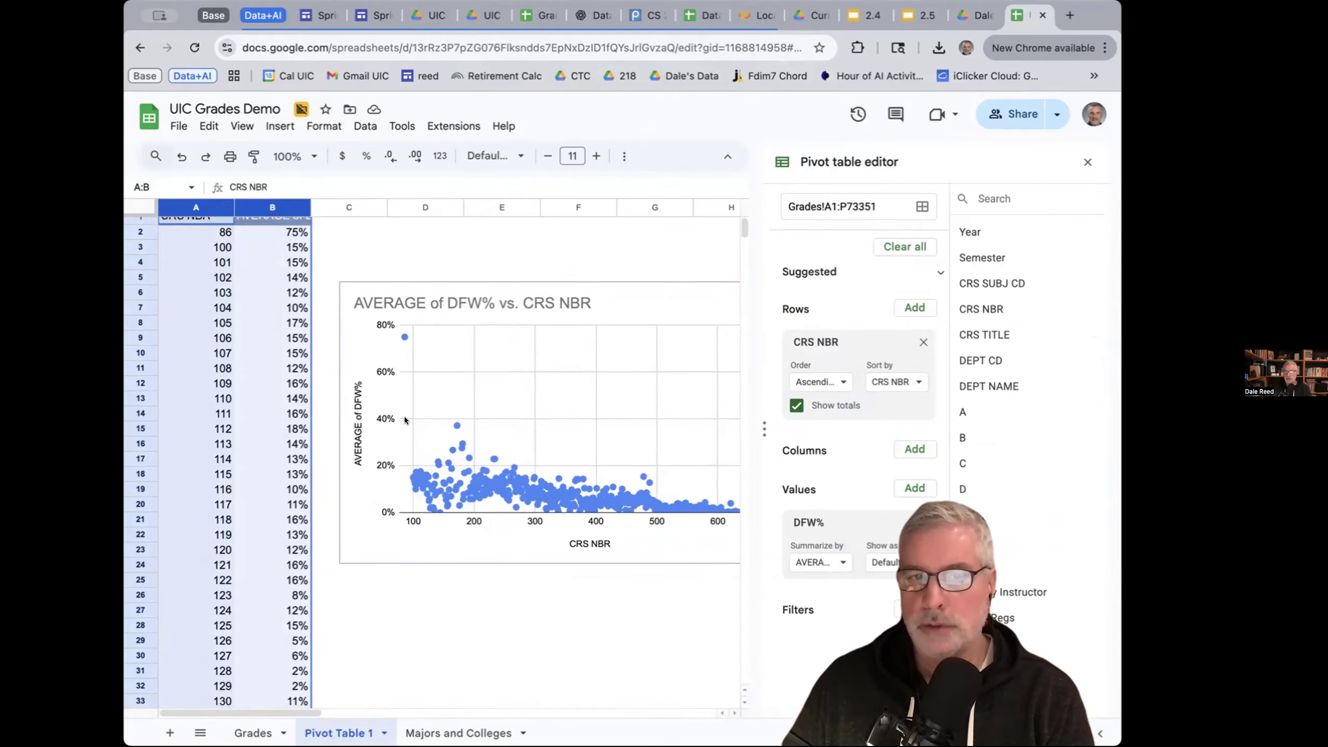
{"action": "scroll", "coordinate": [402, 420], "scroll_direction": "up", "scroll_amount": 1}
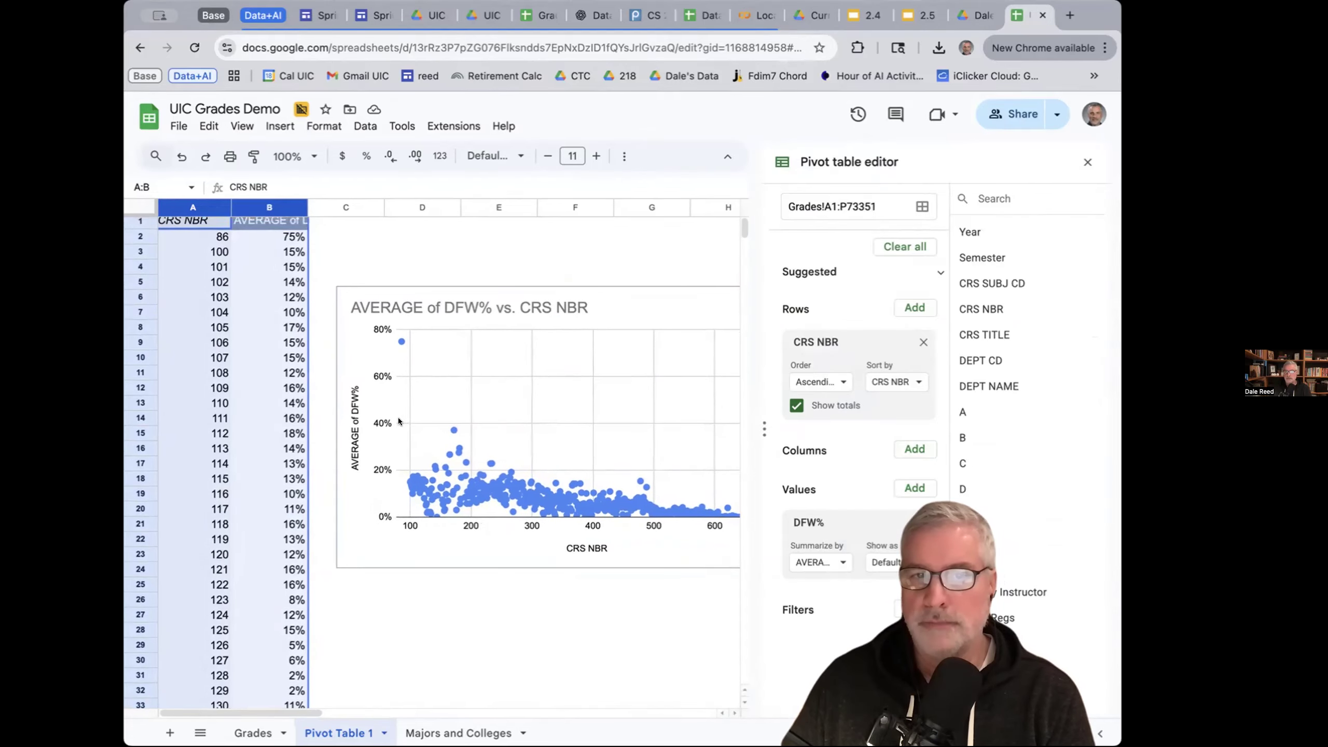
{"action": "left_click", "coordinate": [910, 607]}
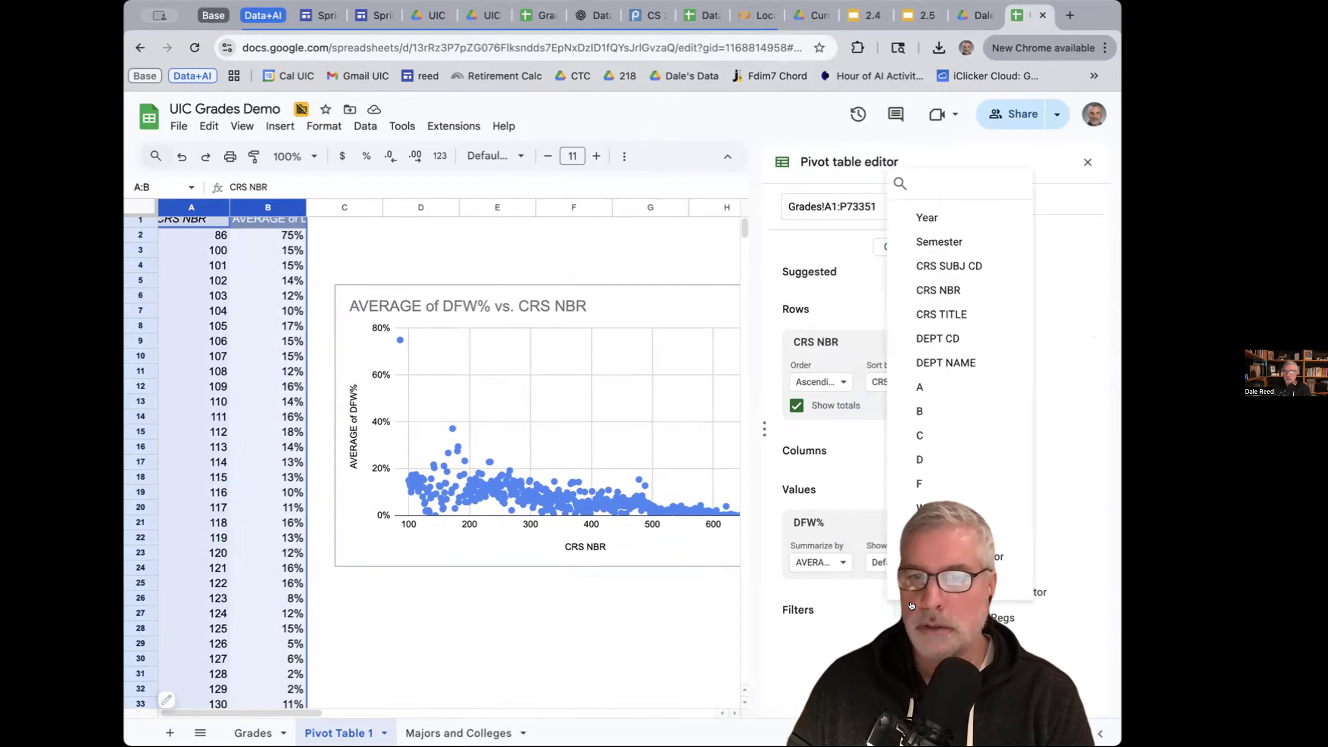
{"action": "left_click", "coordinate": [943, 528]}
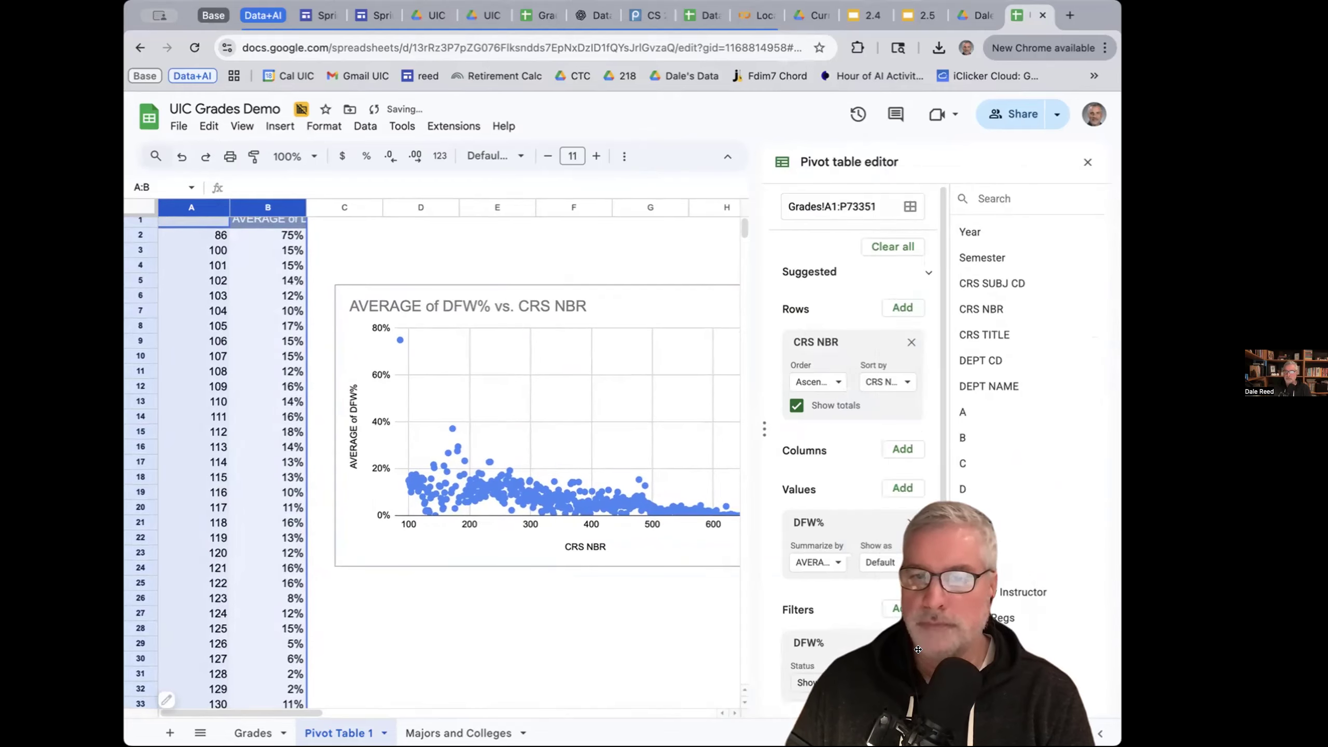
- Restrict the pivot table's DFW% filter by condition to values less than .4
{"action": "left_click", "coordinate": [903, 684]}
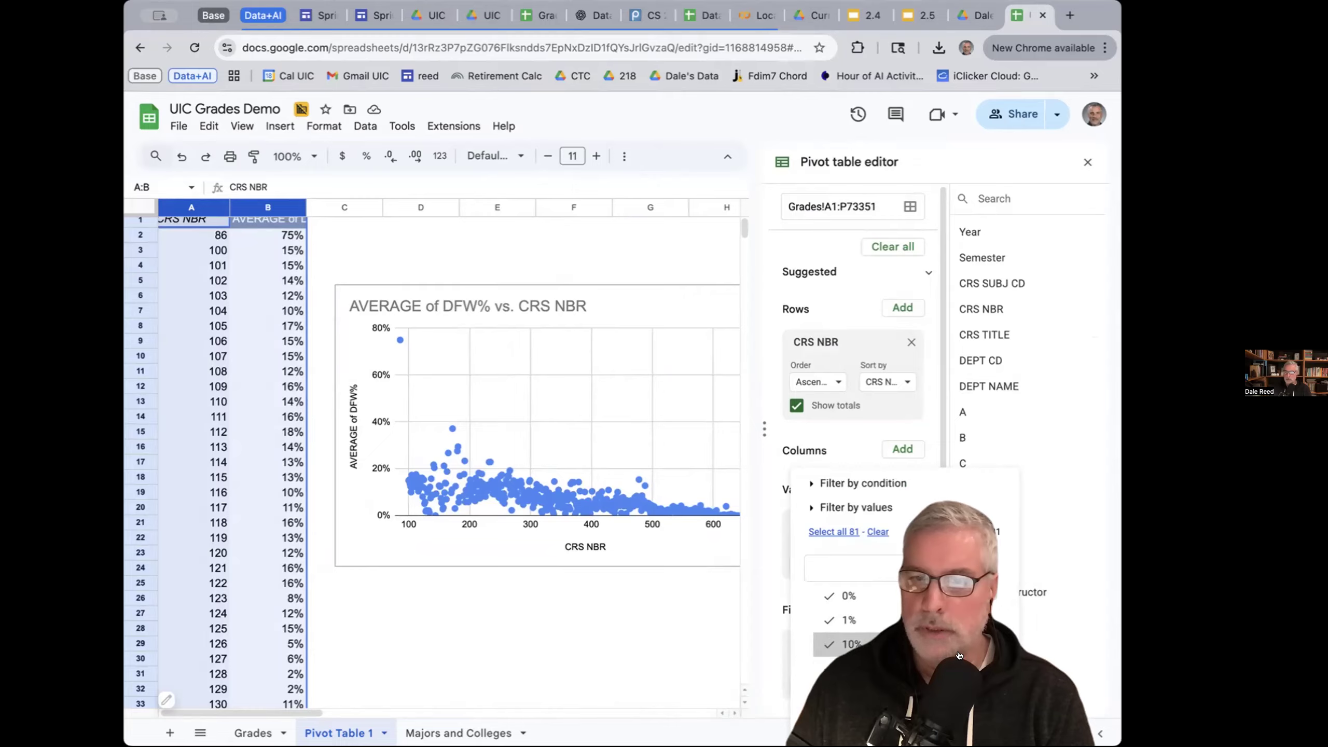
{"action": "left_click", "coordinate": [809, 485]}
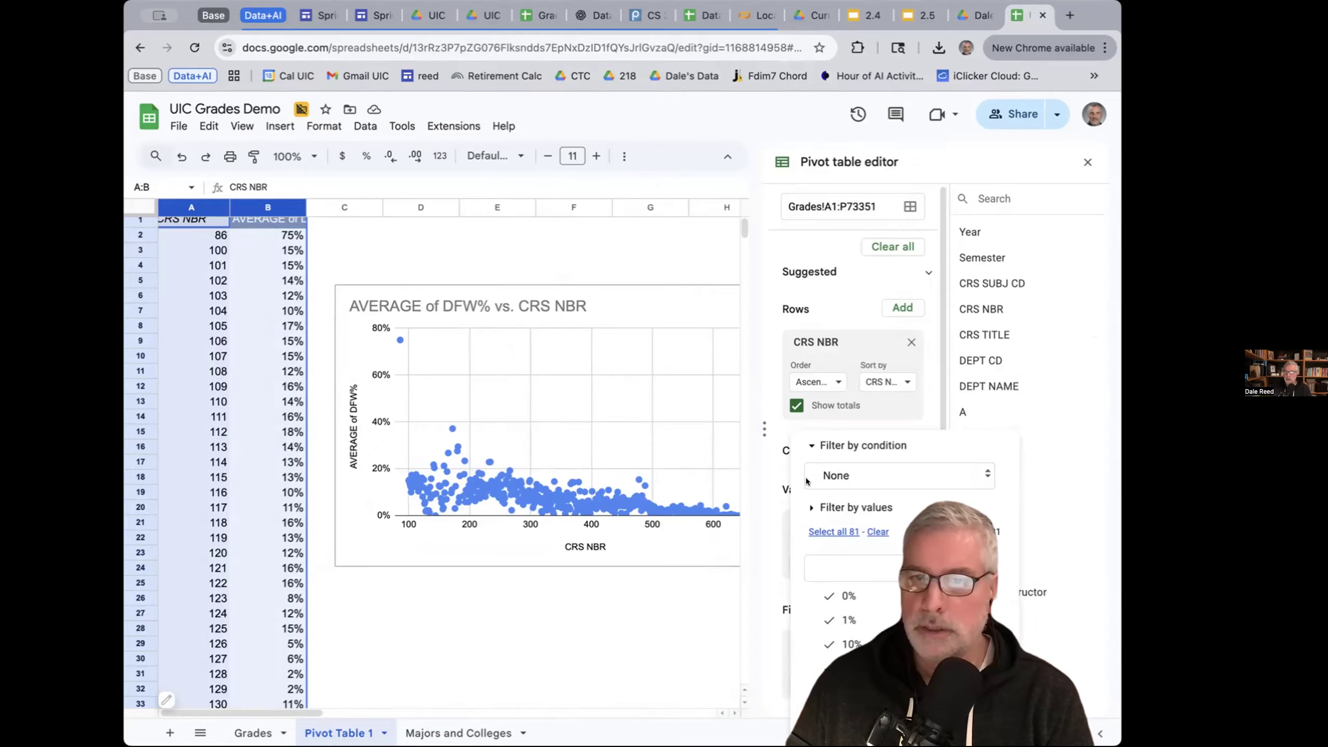
{"action": "left_click", "coordinate": [981, 471]}
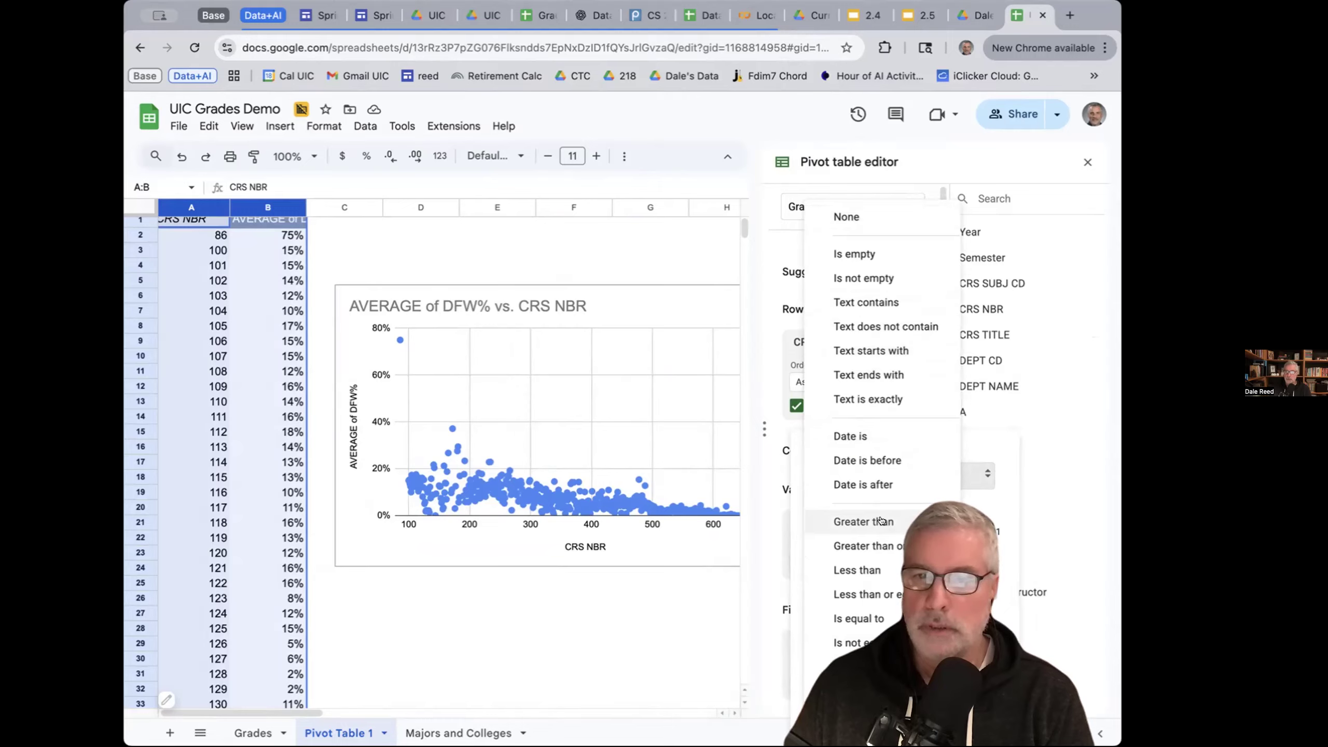
{"action": "left_click", "coordinate": [868, 568]}
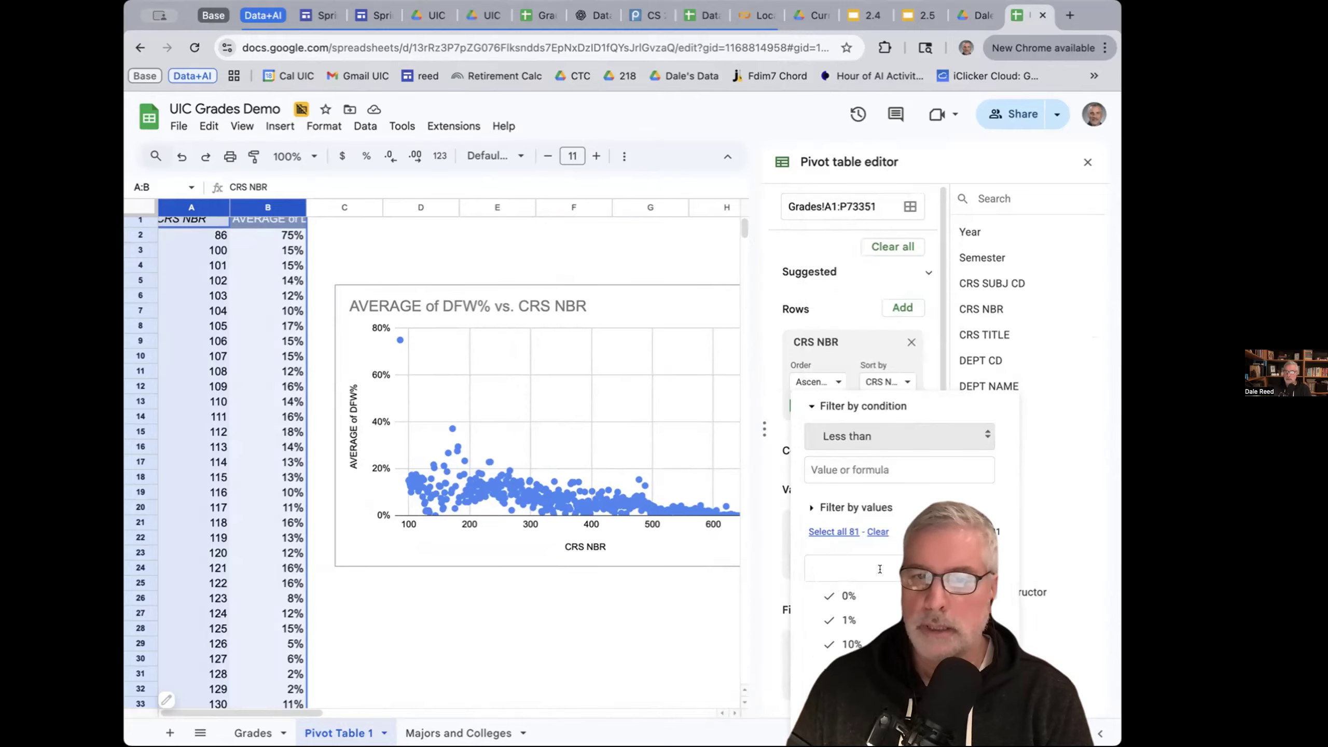
{"action": "left_click", "coordinate": [866, 468]}
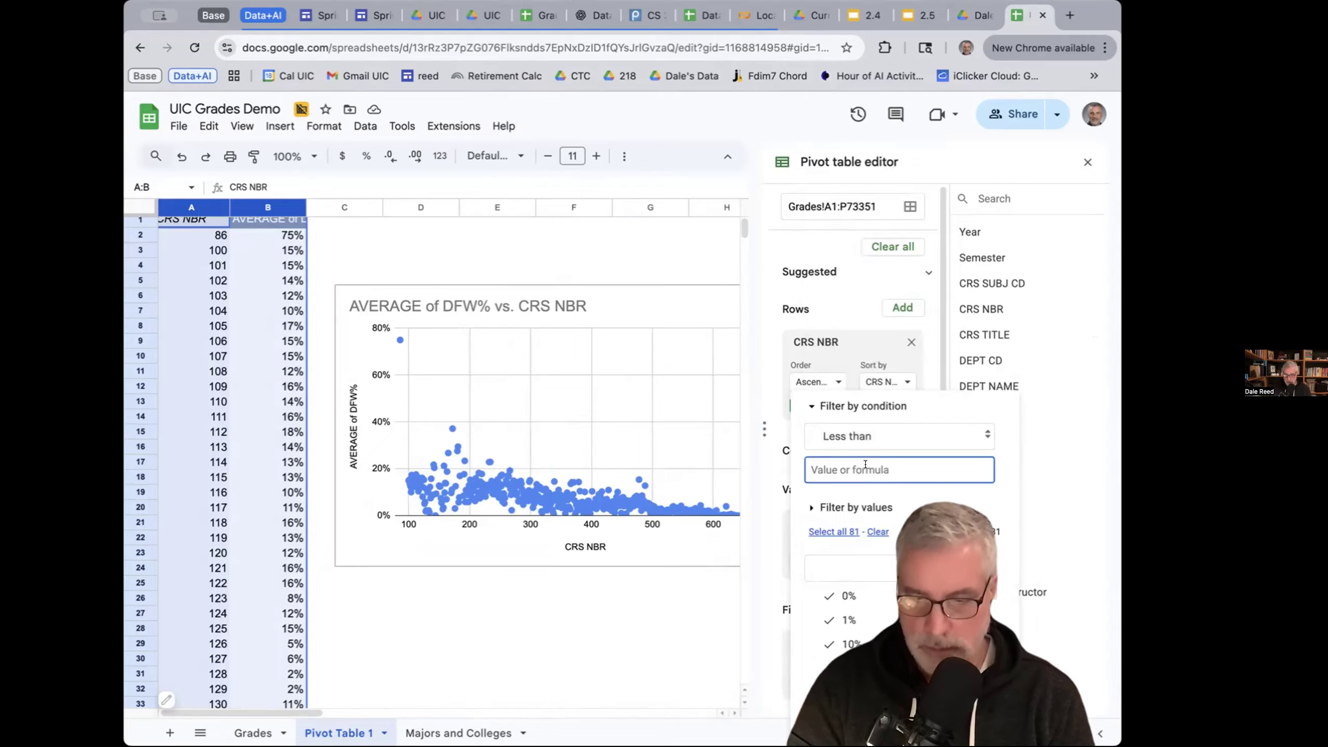
{"action": "type", "text": ".4"}
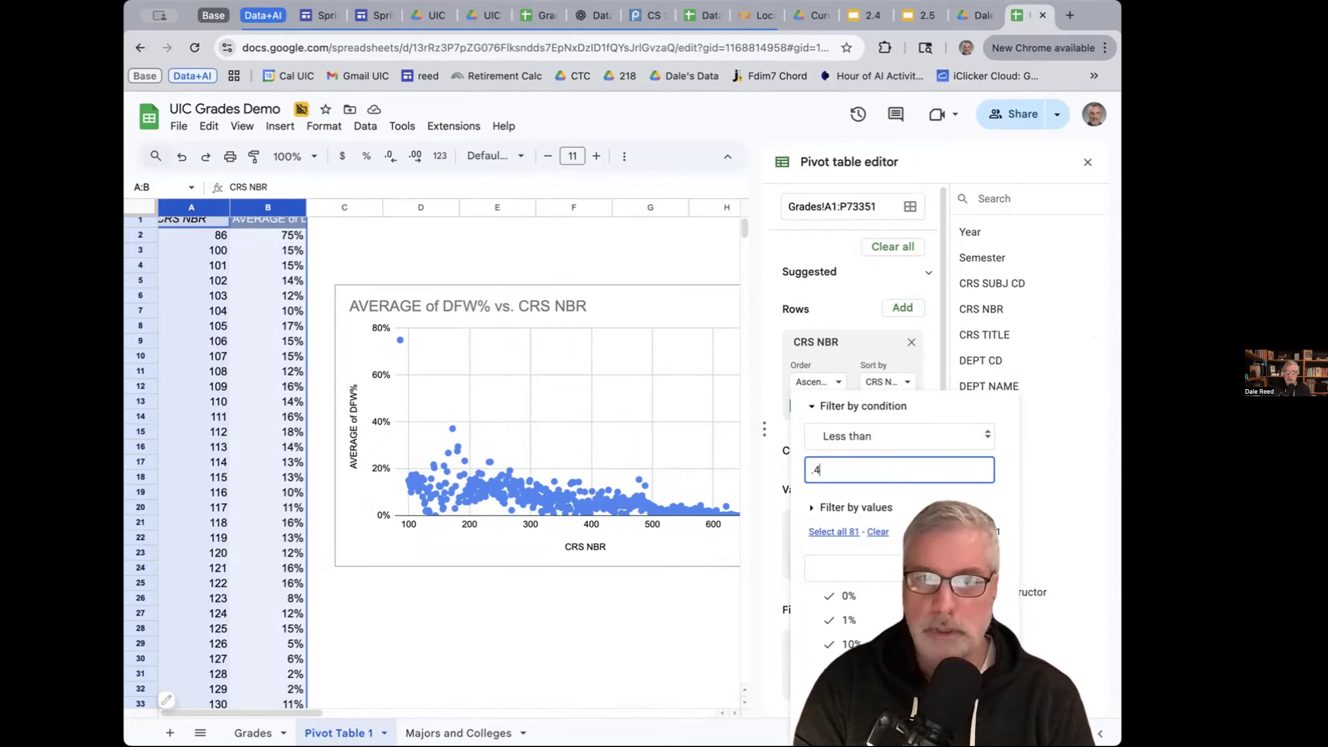
{"action": "left_click", "coordinate": [973, 718]}
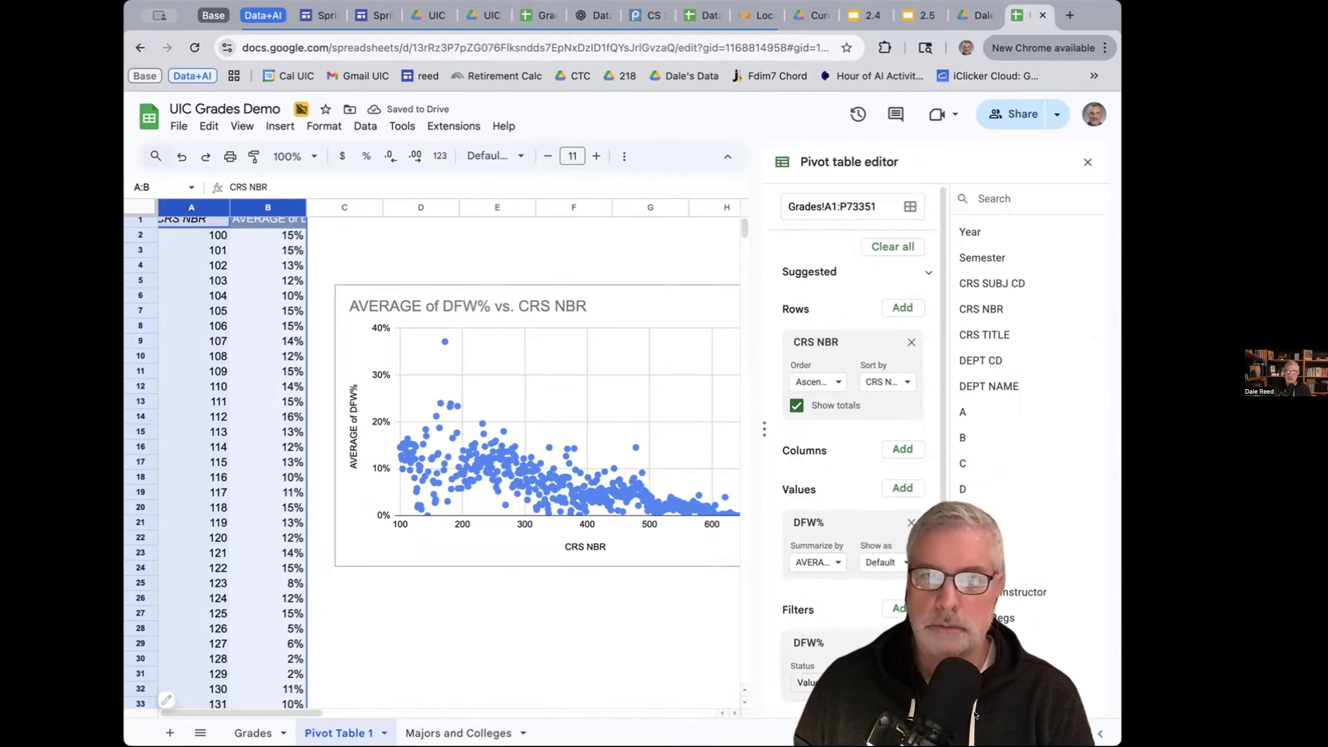
- Lower the threshold of the DFW% filter's Less than condition to cut off the remaining outliers
{"action": "scroll", "coordinate": [453, 356], "scroll_direction": "up", "scroll_amount": 1}
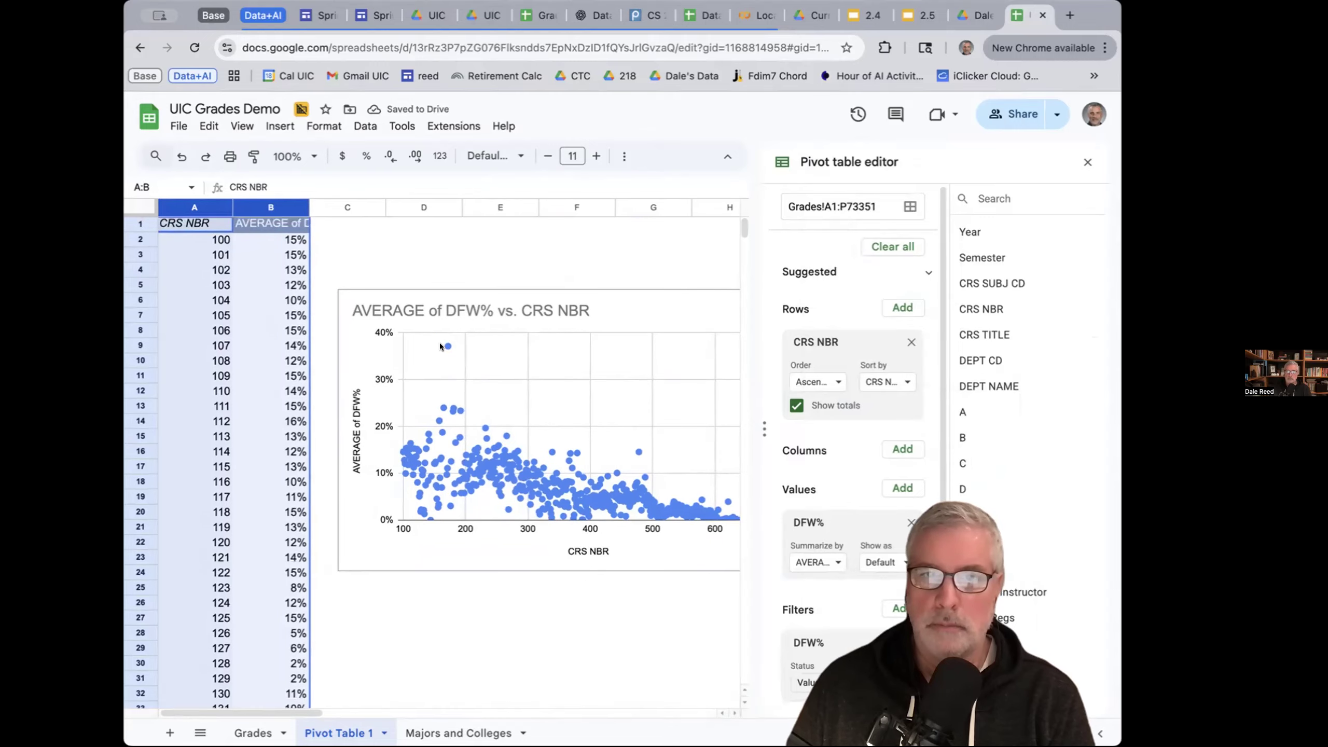
{"action": "scroll", "coordinate": [440, 346], "scroll_direction": "down", "scroll_amount": 1}
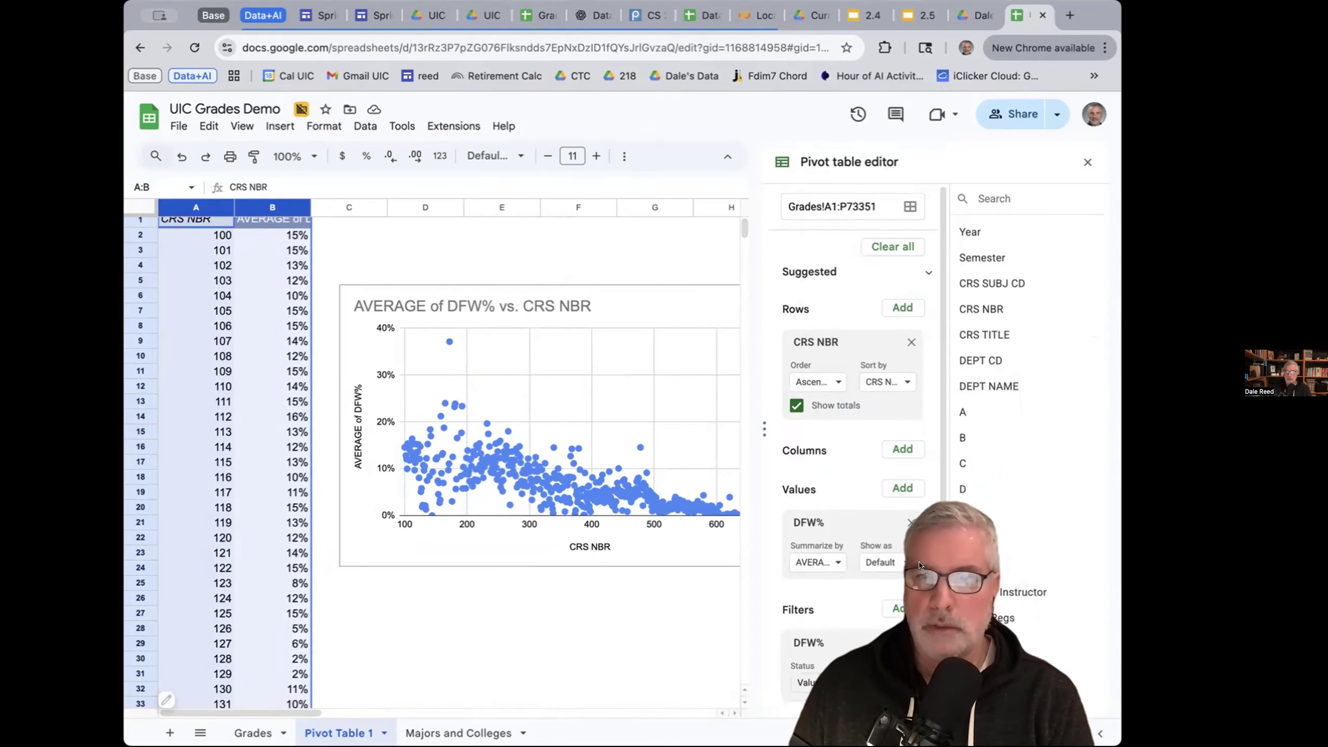
{"action": "left_click", "coordinate": [899, 680]}
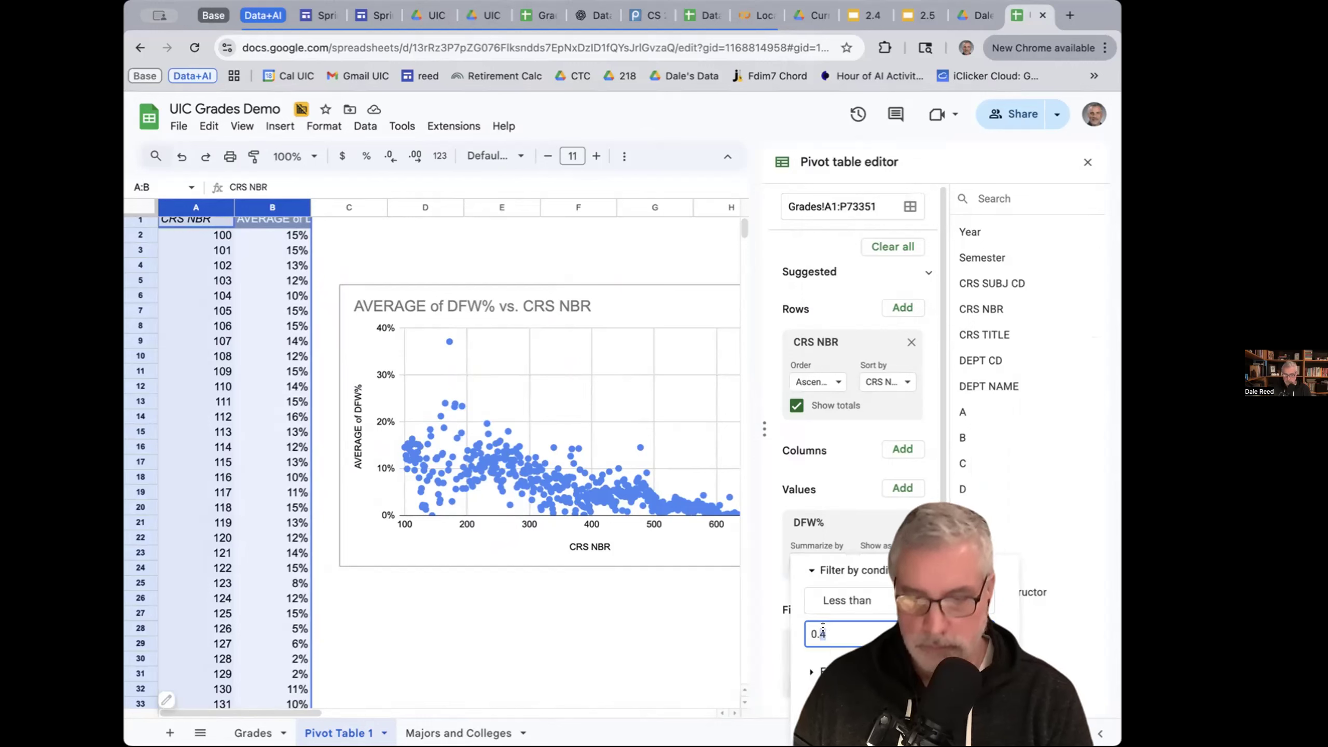
{"action": "left_click", "coordinate": [989, 724]}
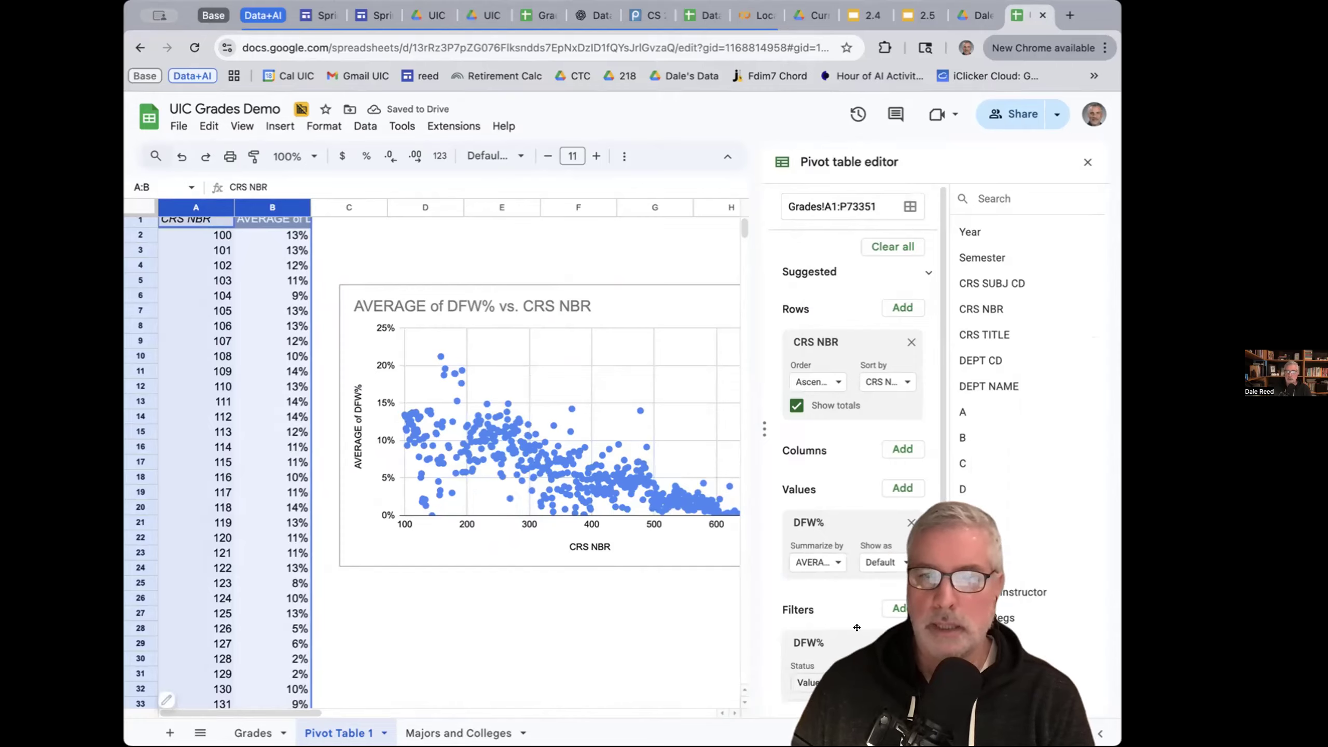
- Add a trendline to the AVERAGE of DFW% series in the scatter chart
{"action": "left_click", "coordinate": [1086, 162]}
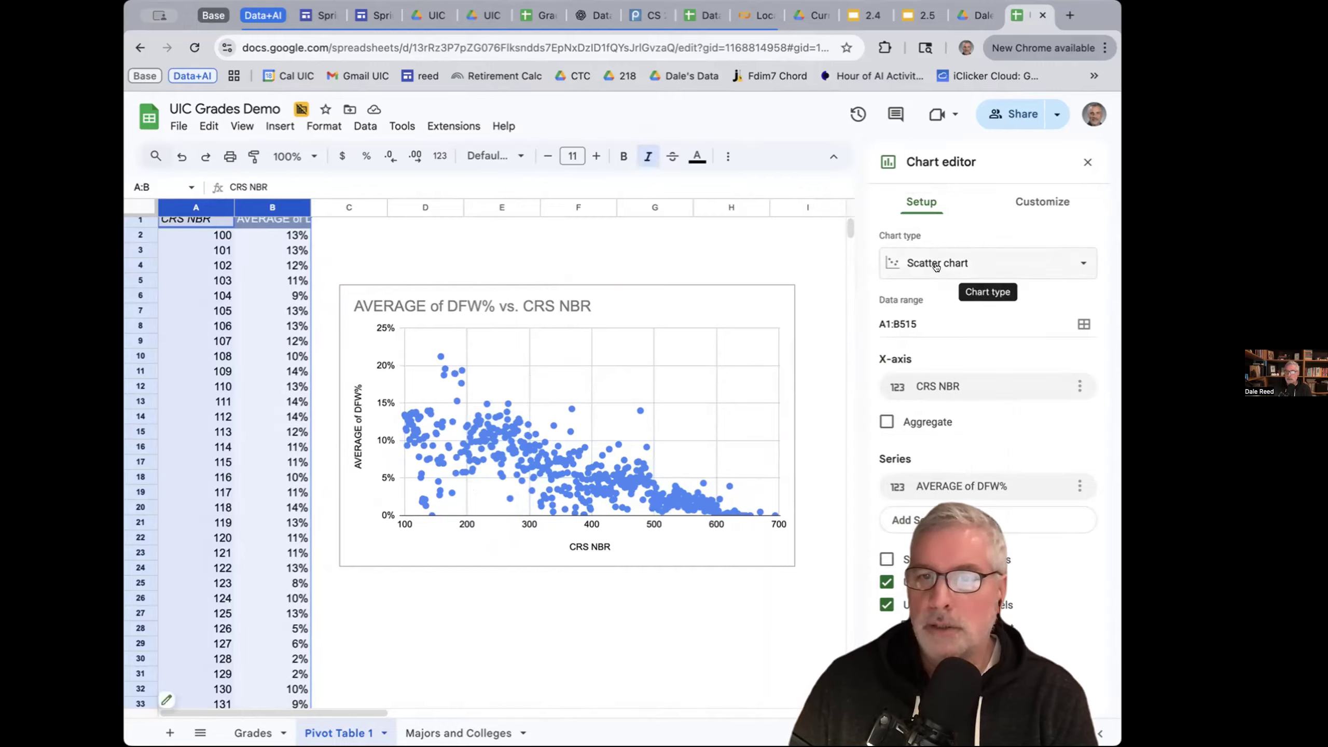
{"action": "left_click", "coordinate": [1019, 197]}
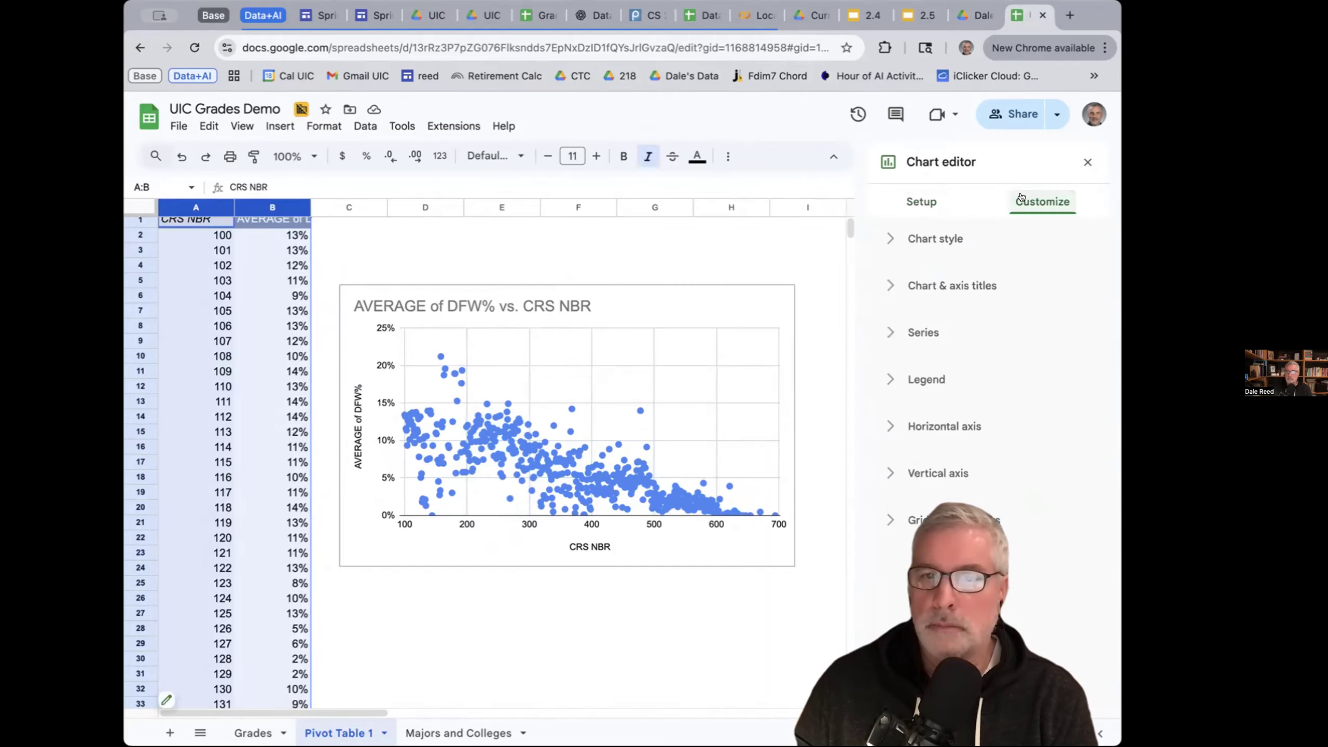
{"action": "left_click", "coordinate": [886, 328]}
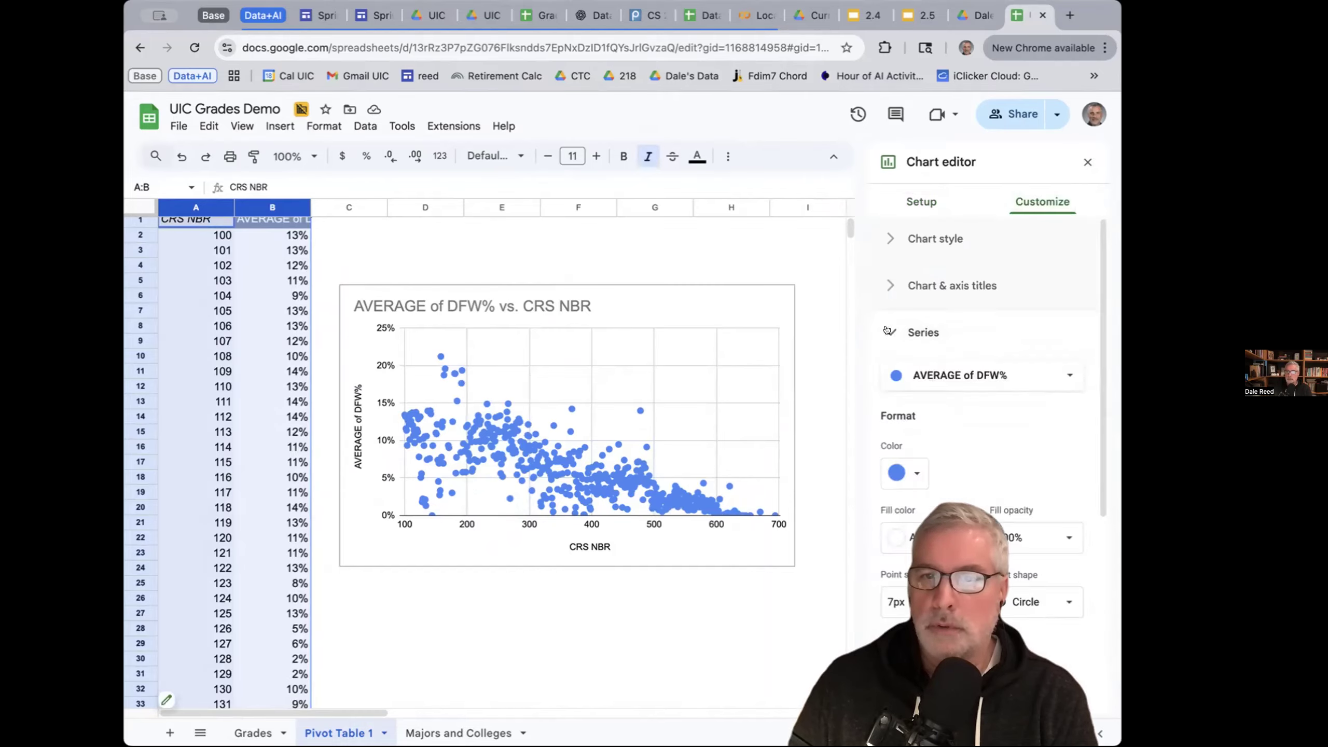
{"action": "scroll", "coordinate": [957, 434], "scroll_direction": "down", "scroll_amount": 3}
{"action": "scroll", "coordinate": [964, 453], "scroll_direction": "down", "scroll_amount": 2}
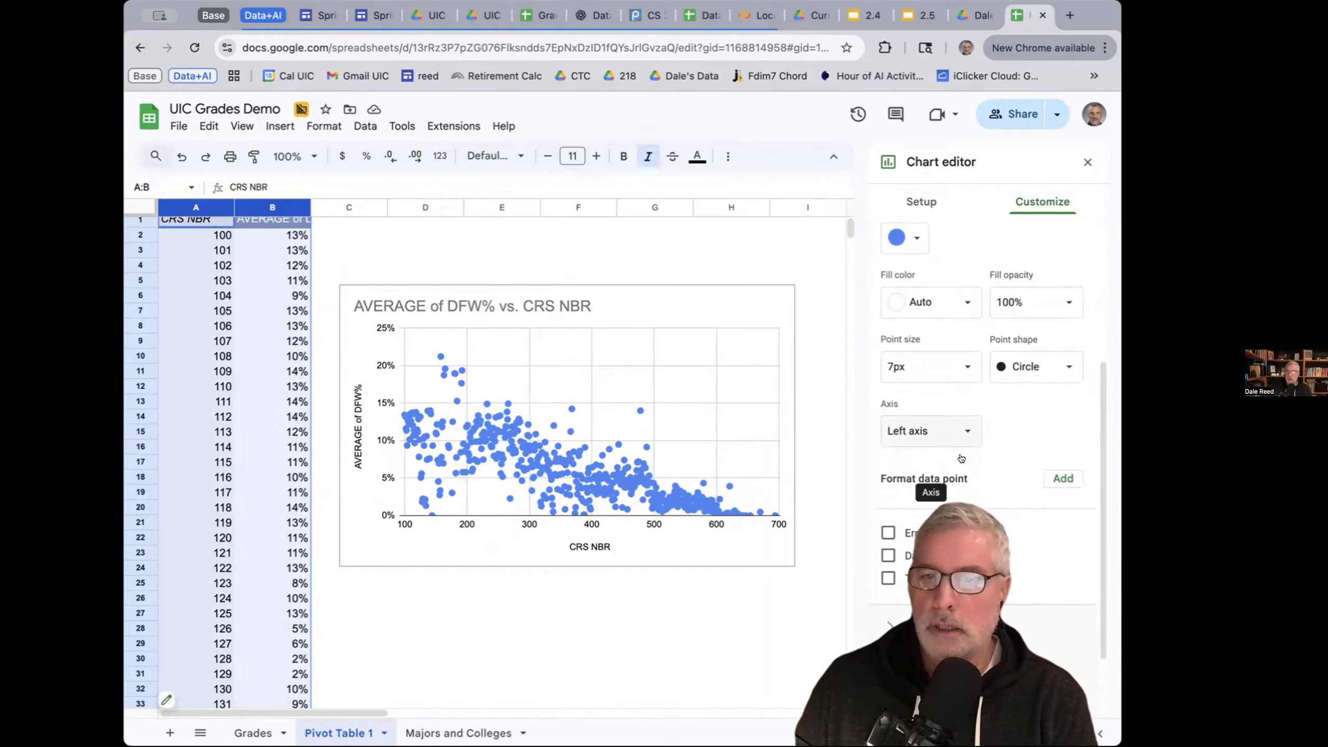
{"action": "left_click", "coordinate": [887, 569]}
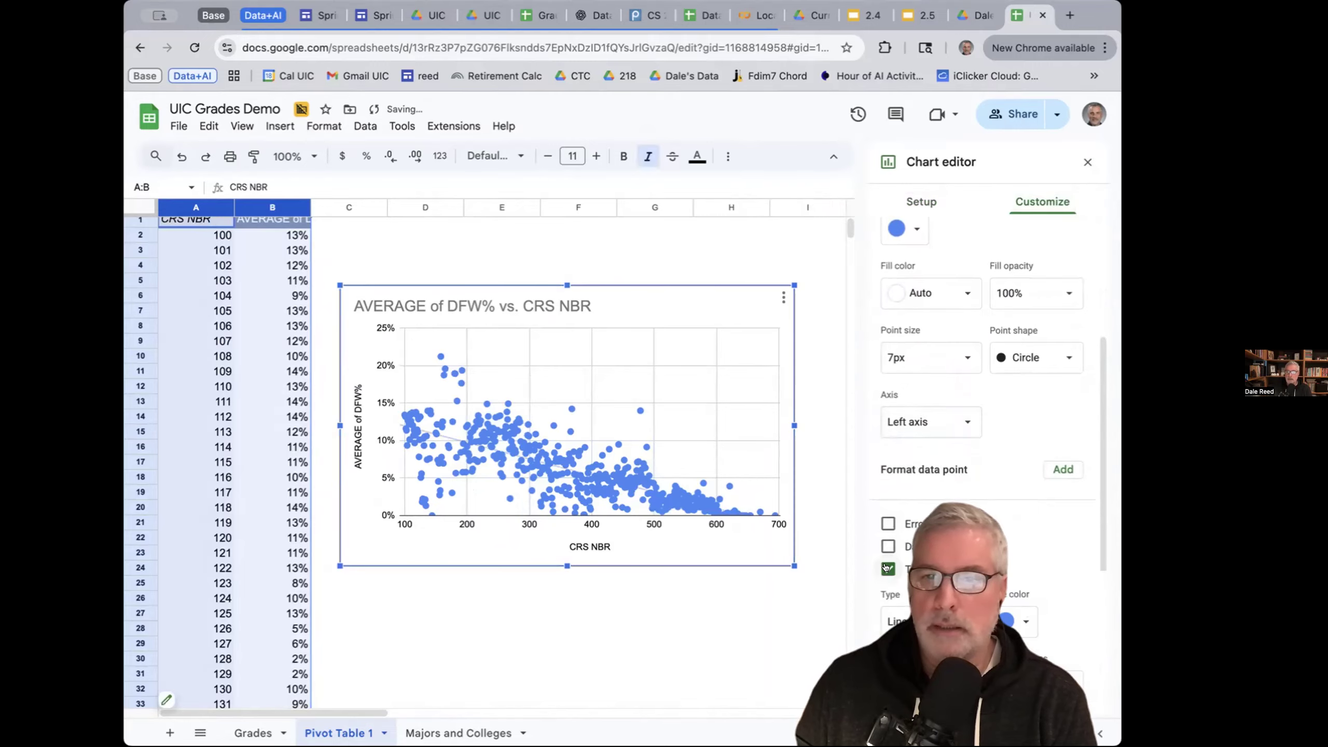
- Set the fill opacity of the AVERAGE of DFW% series points to 30%
{"action": "scroll", "coordinate": [927, 351], "scroll_direction": "up", "scroll_amount": 3}
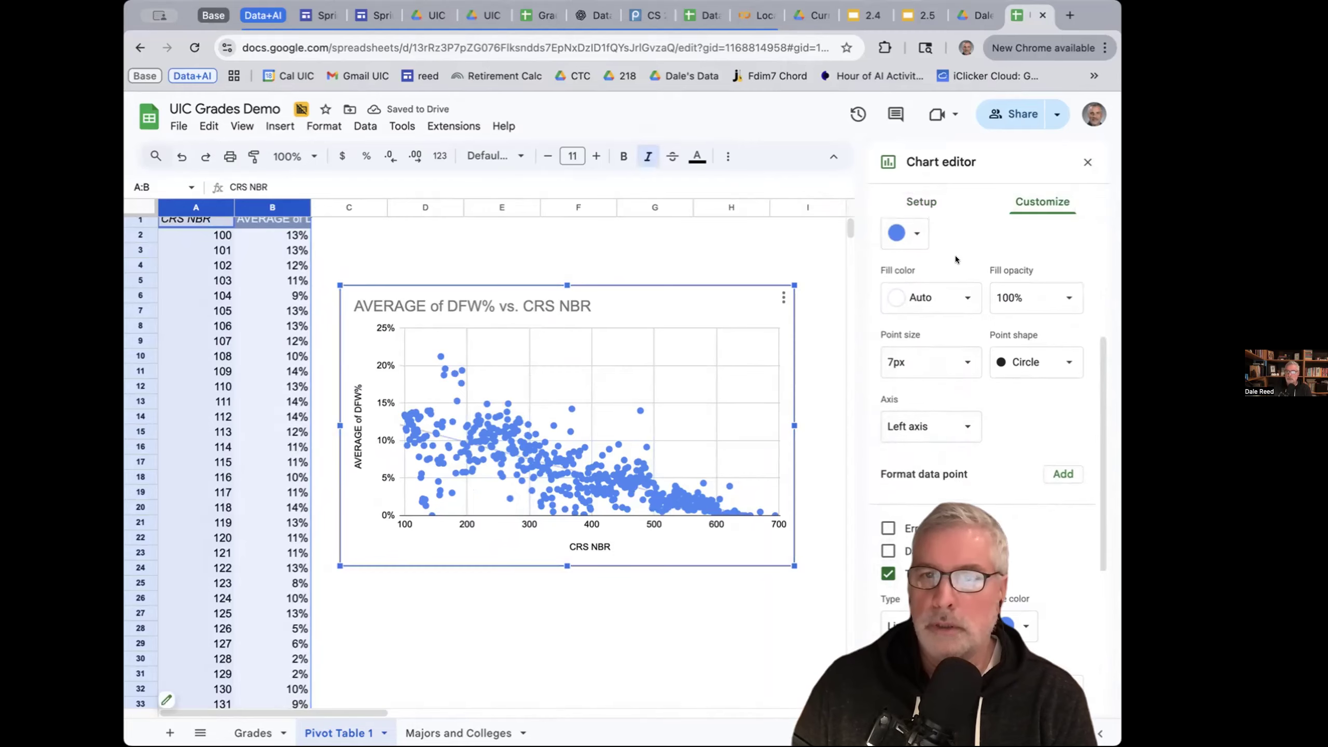
{"action": "left_click", "coordinate": [911, 339]}
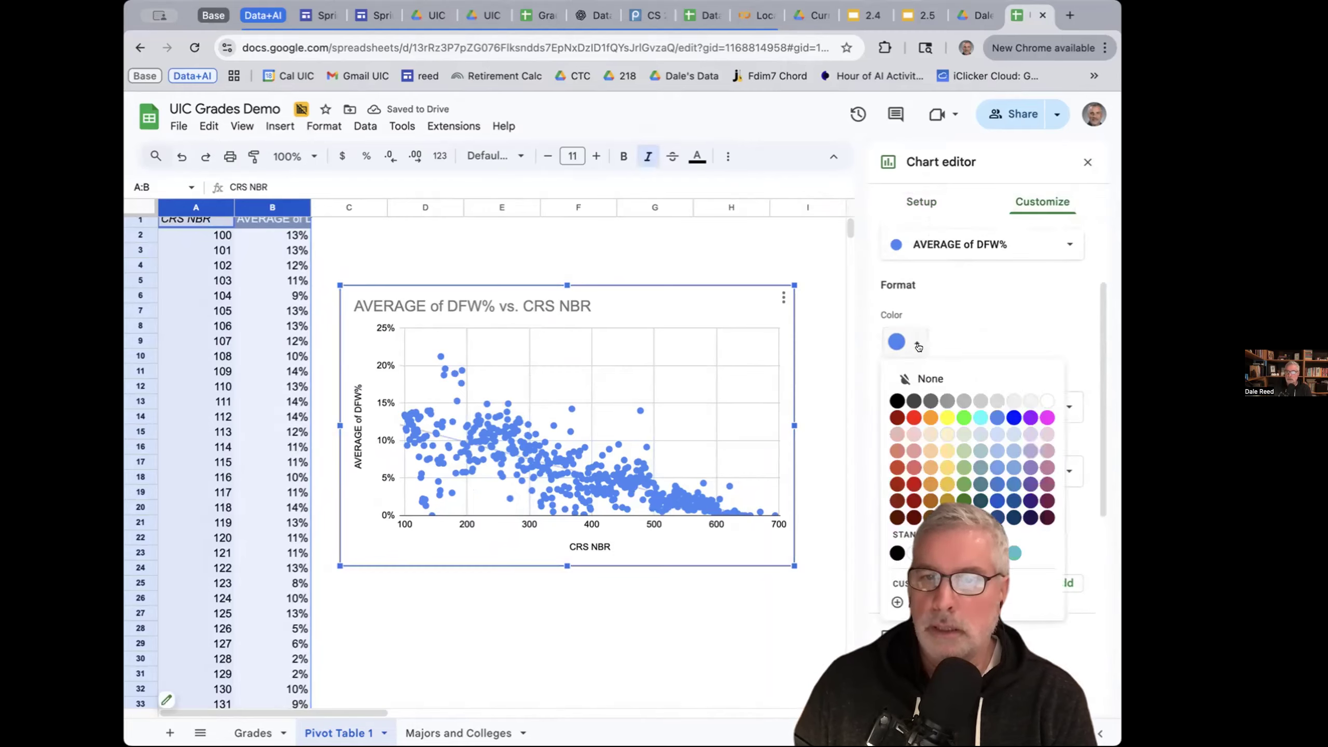
{"action": "left_click", "coordinate": [975, 333]}
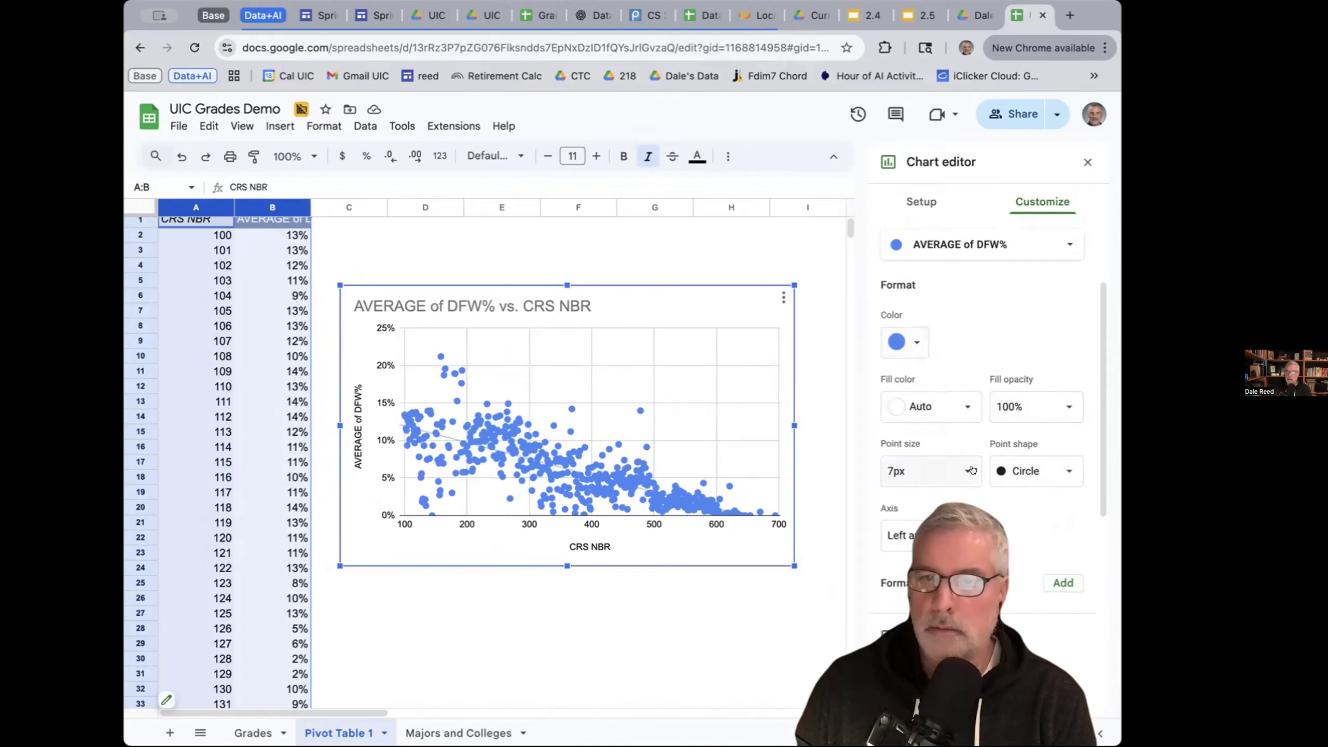
{"action": "left_click", "coordinate": [1064, 401]}
{"action": "left_click", "coordinate": [1026, 489]}
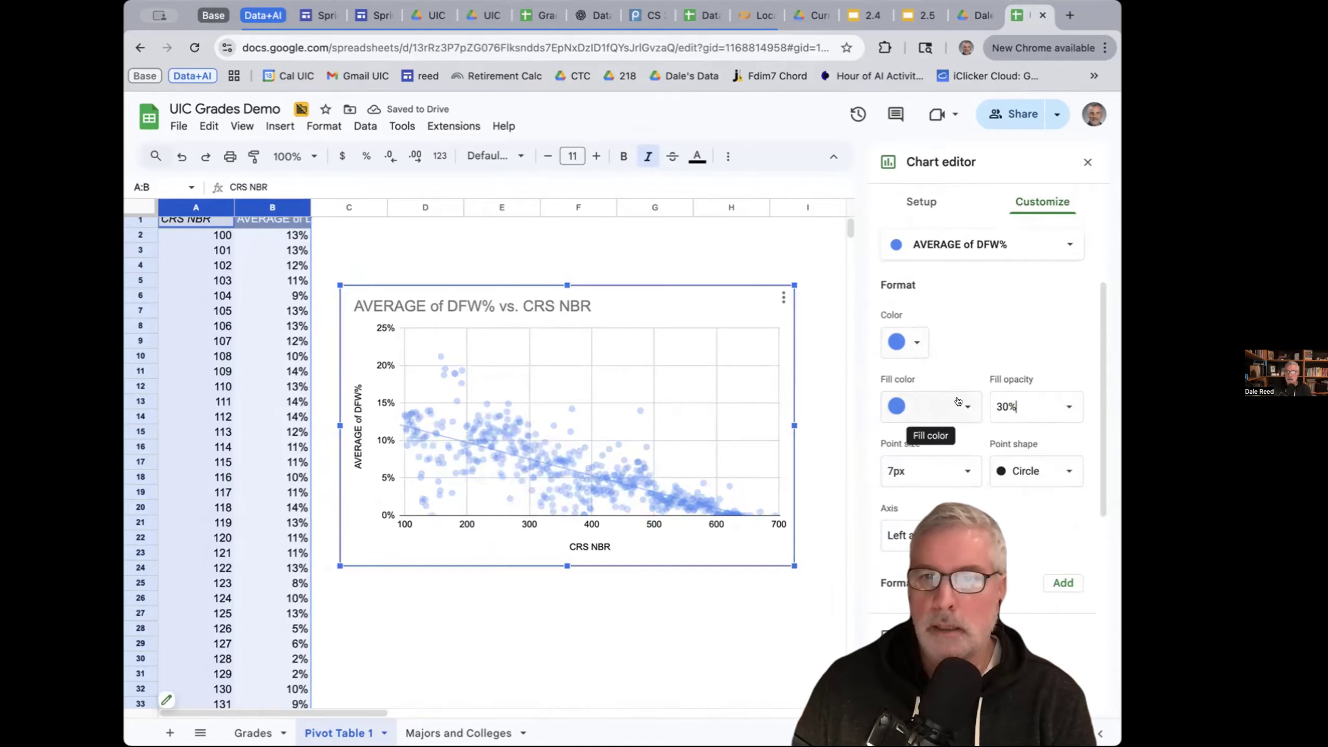
- Color the scatter chart's trendline red, increase its line opacity, and close the chart editor
{"action": "scroll", "coordinate": [962, 515], "scroll_direction": "down", "scroll_amount": 3}
{"action": "left_click", "coordinate": [1022, 604]}
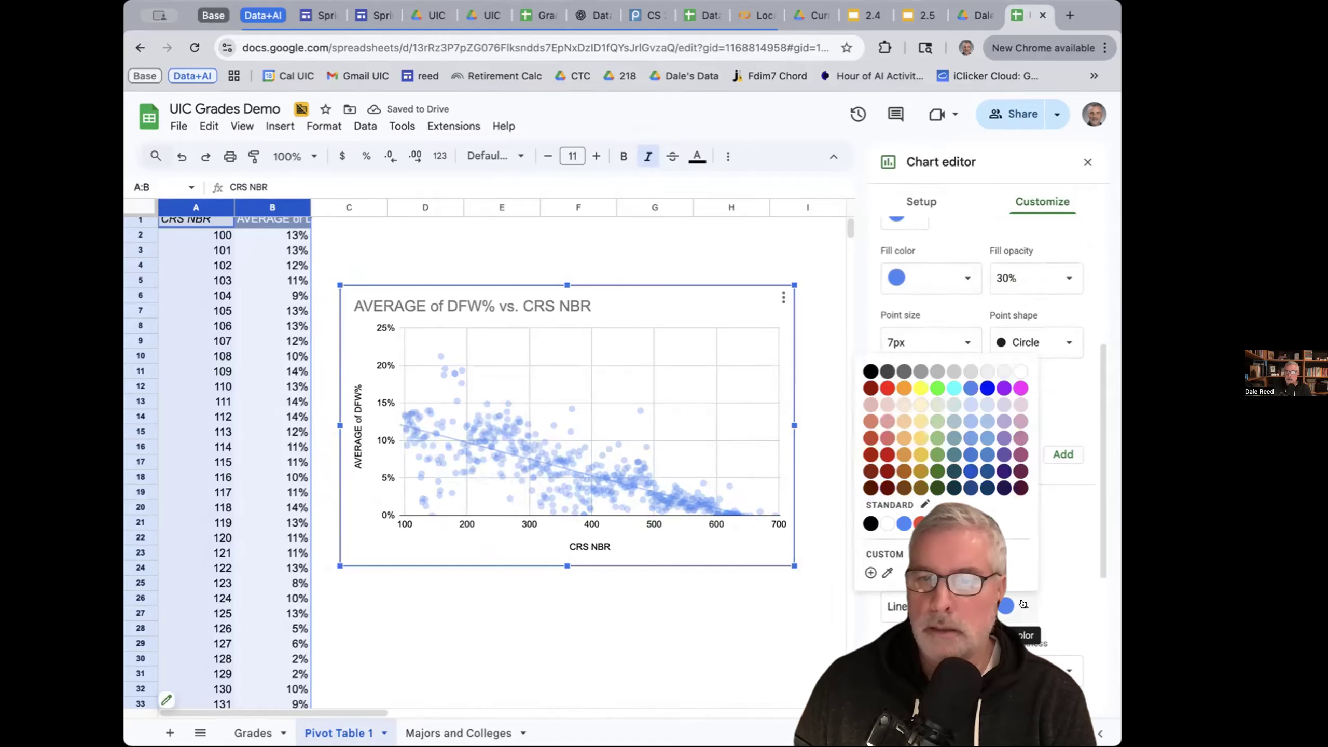
{"action": "left_click", "coordinate": [918, 519]}
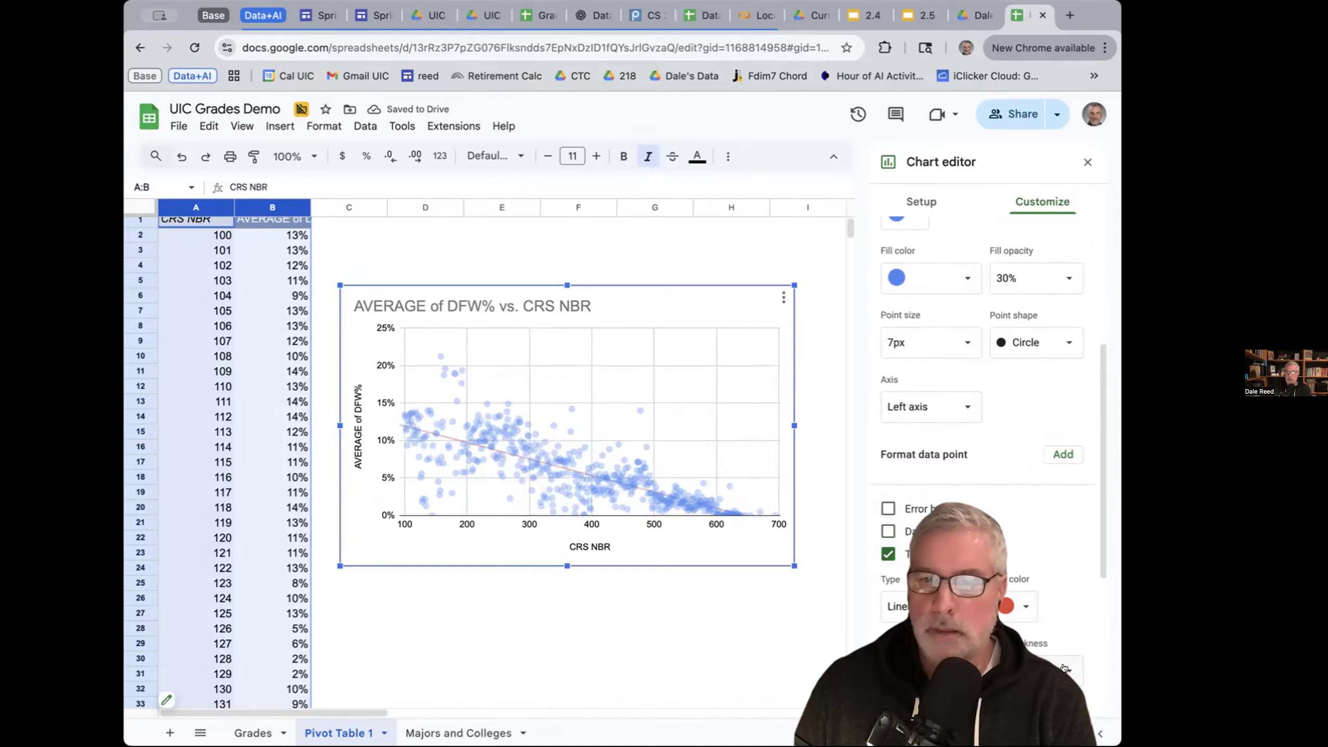
{"action": "left_click", "coordinate": [960, 666]}
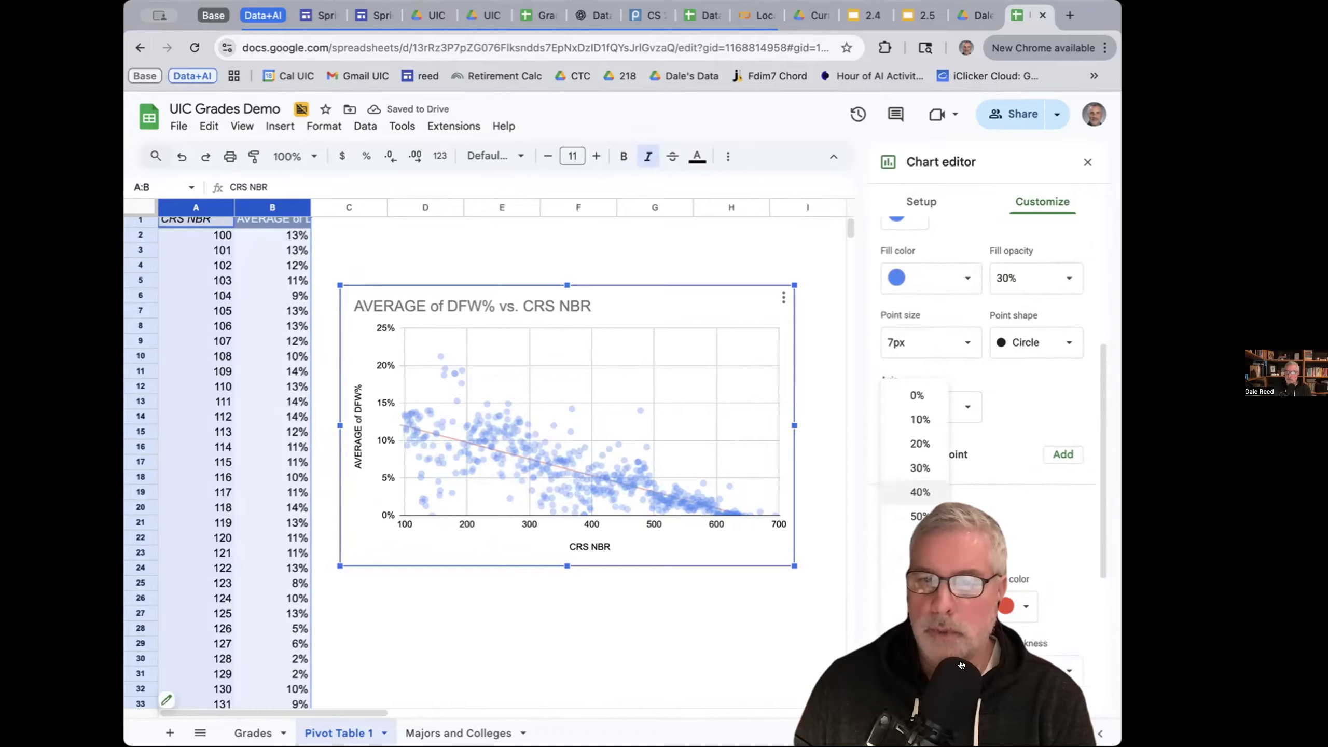
{"action": "left_click", "coordinate": [919, 588]}
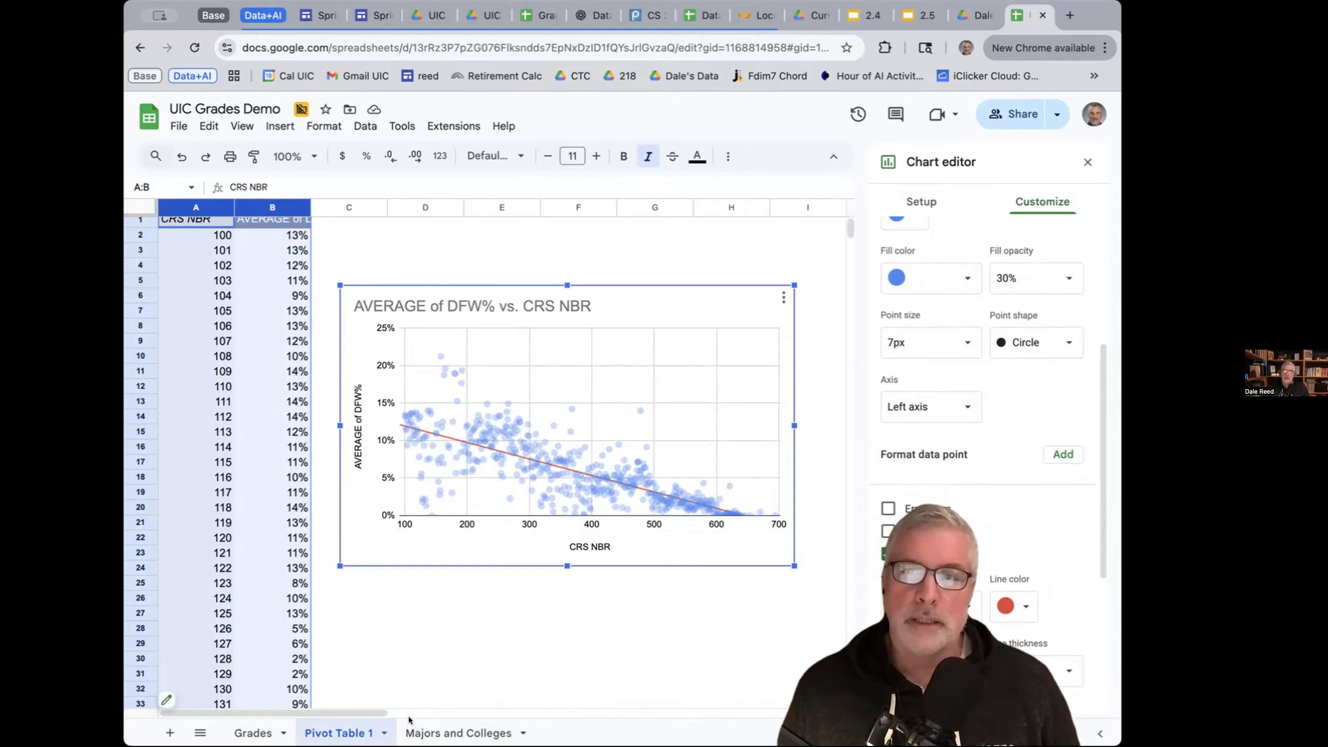
{"action": "left_click", "coordinate": [1085, 162]}
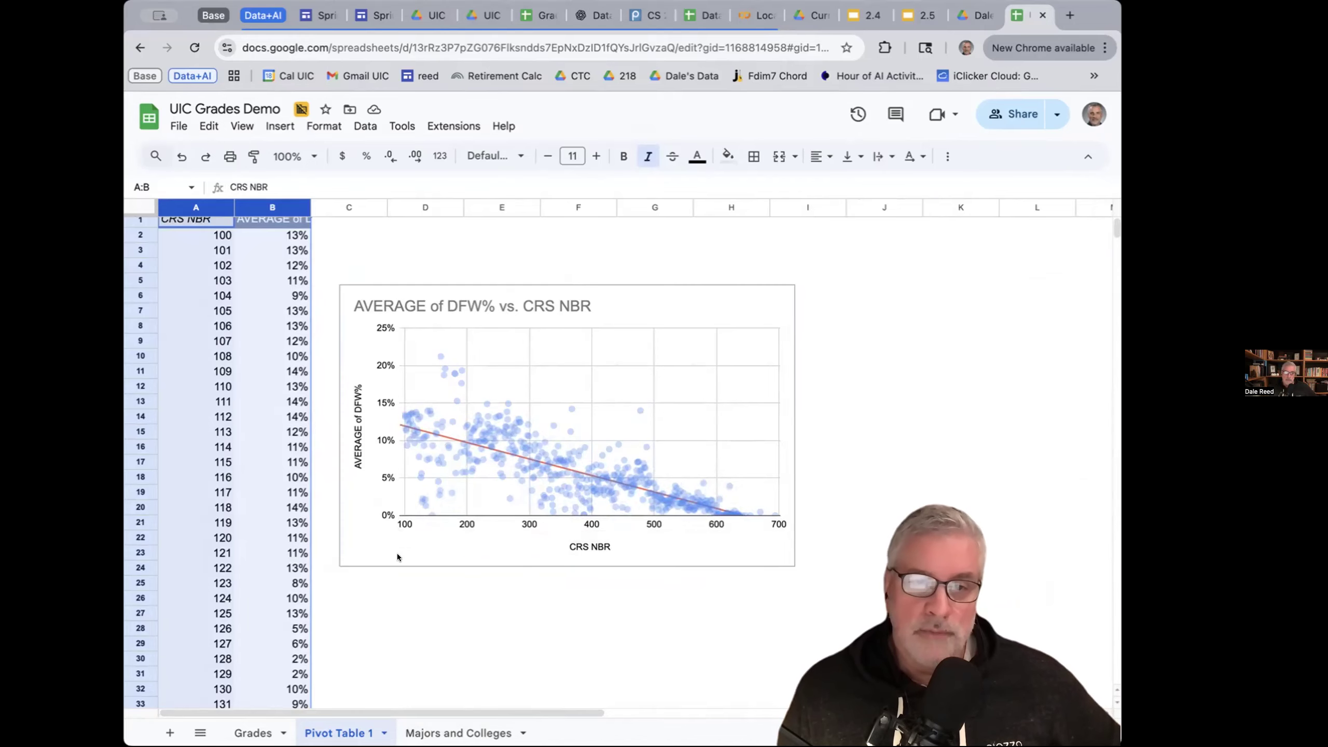
- Create another pivot table from Grades!A1:P73351 on a new sheet and return to the Pivot Table 1 sheet
{"action": "left_click", "coordinate": [249, 734]}
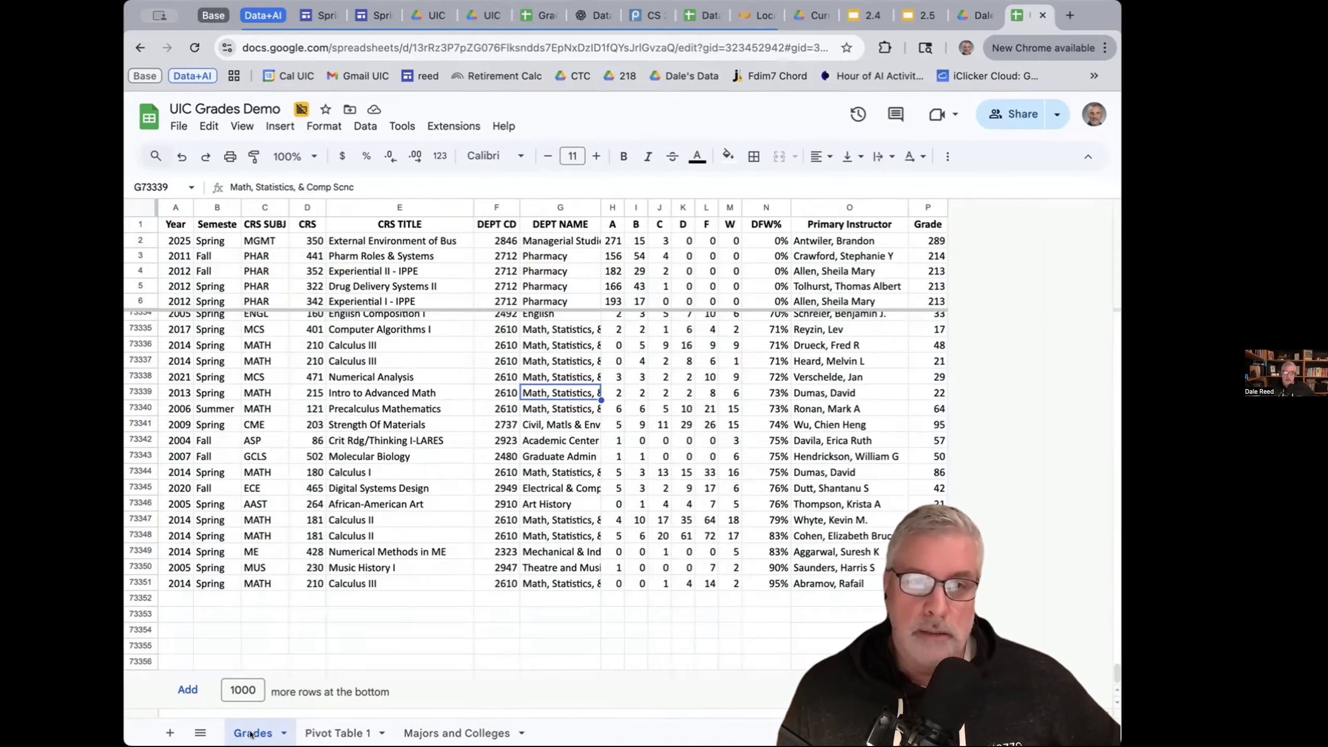
{"action": "left_click", "coordinate": [279, 126]}
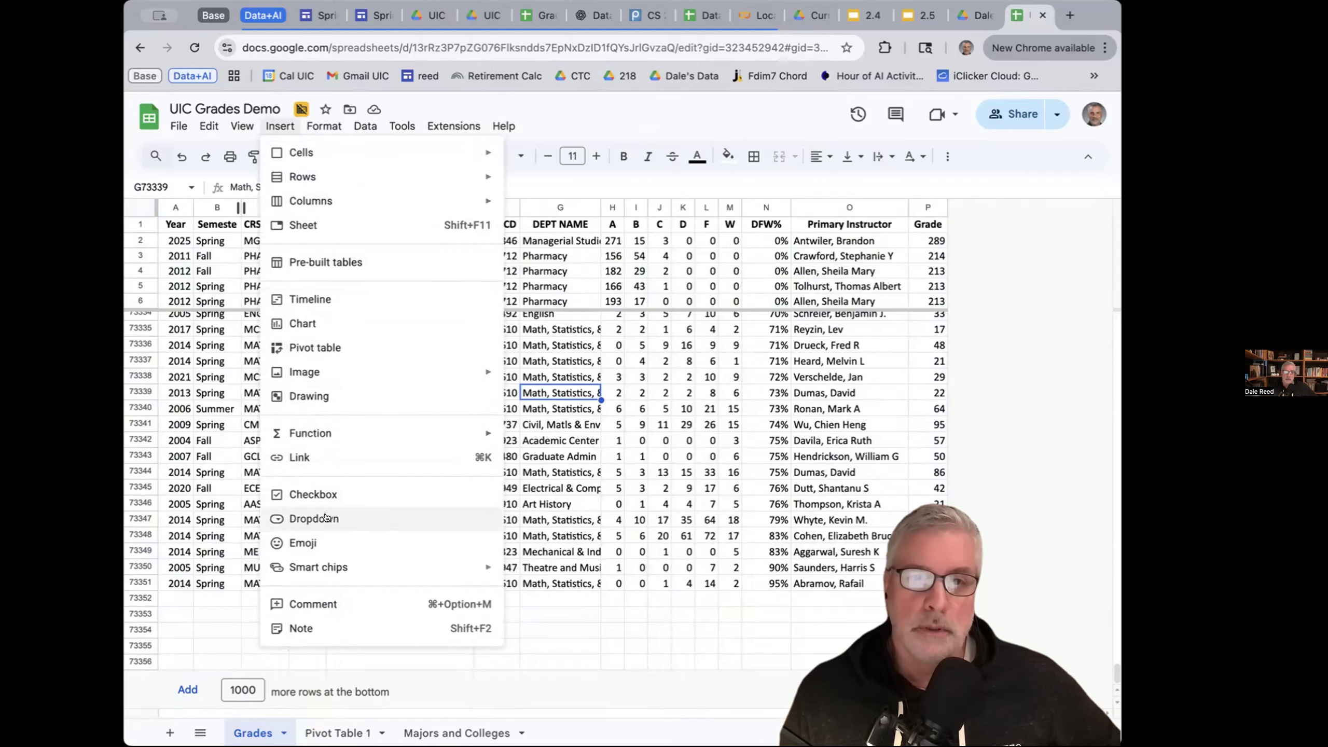
{"action": "left_click", "coordinate": [320, 348]}
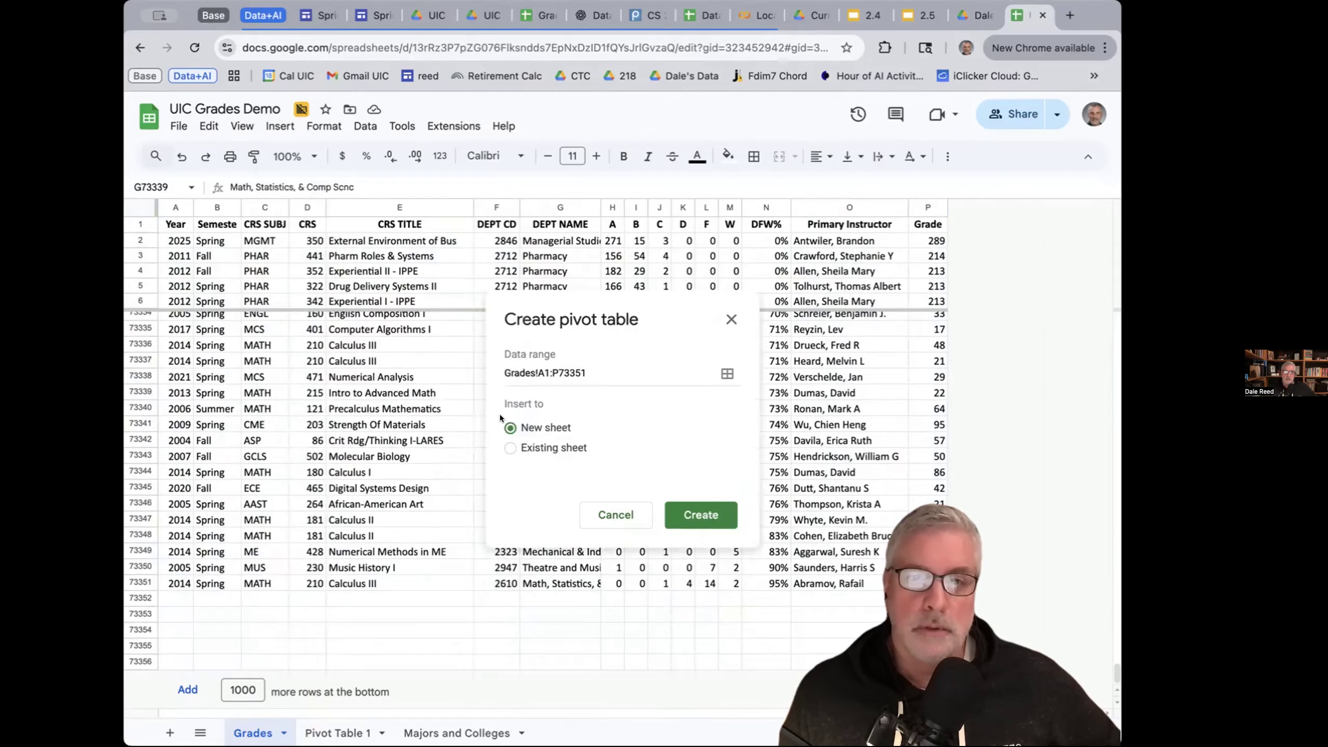
{"action": "left_click", "coordinate": [700, 514]}
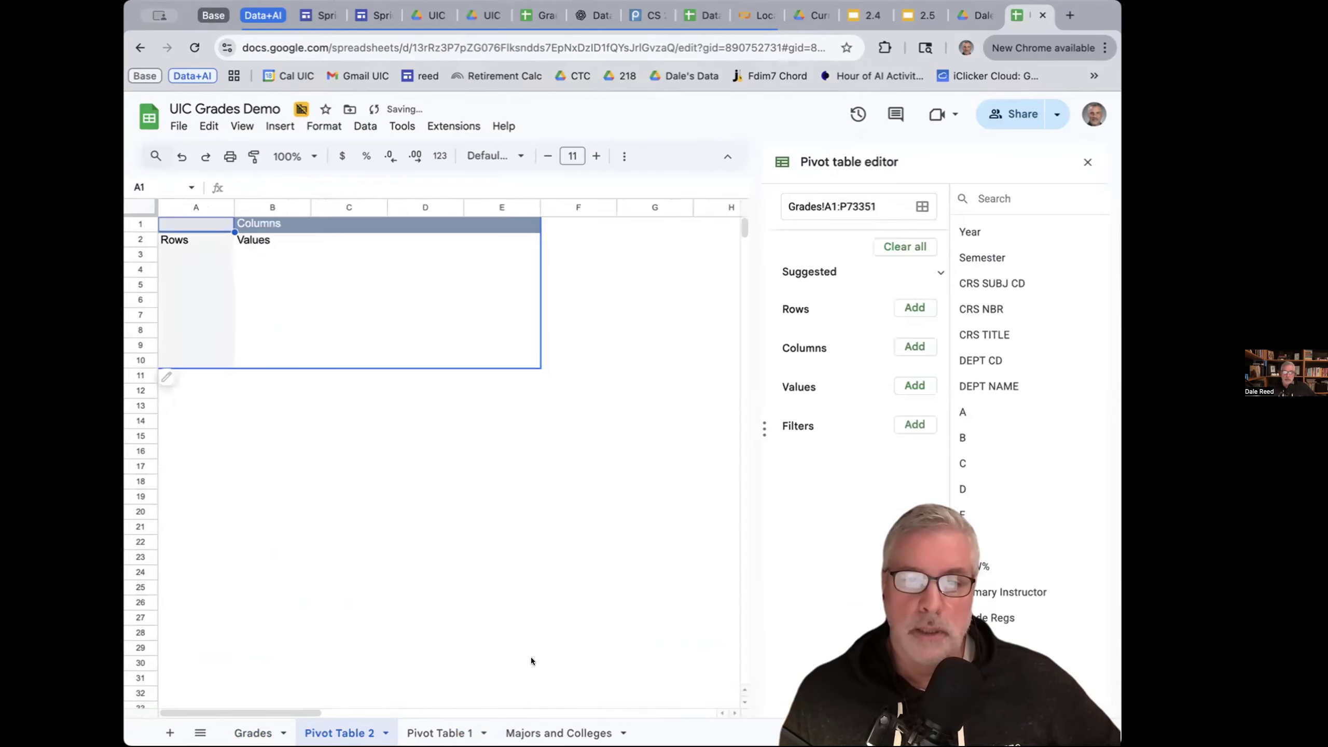
{"action": "left_click", "coordinate": [478, 730]}
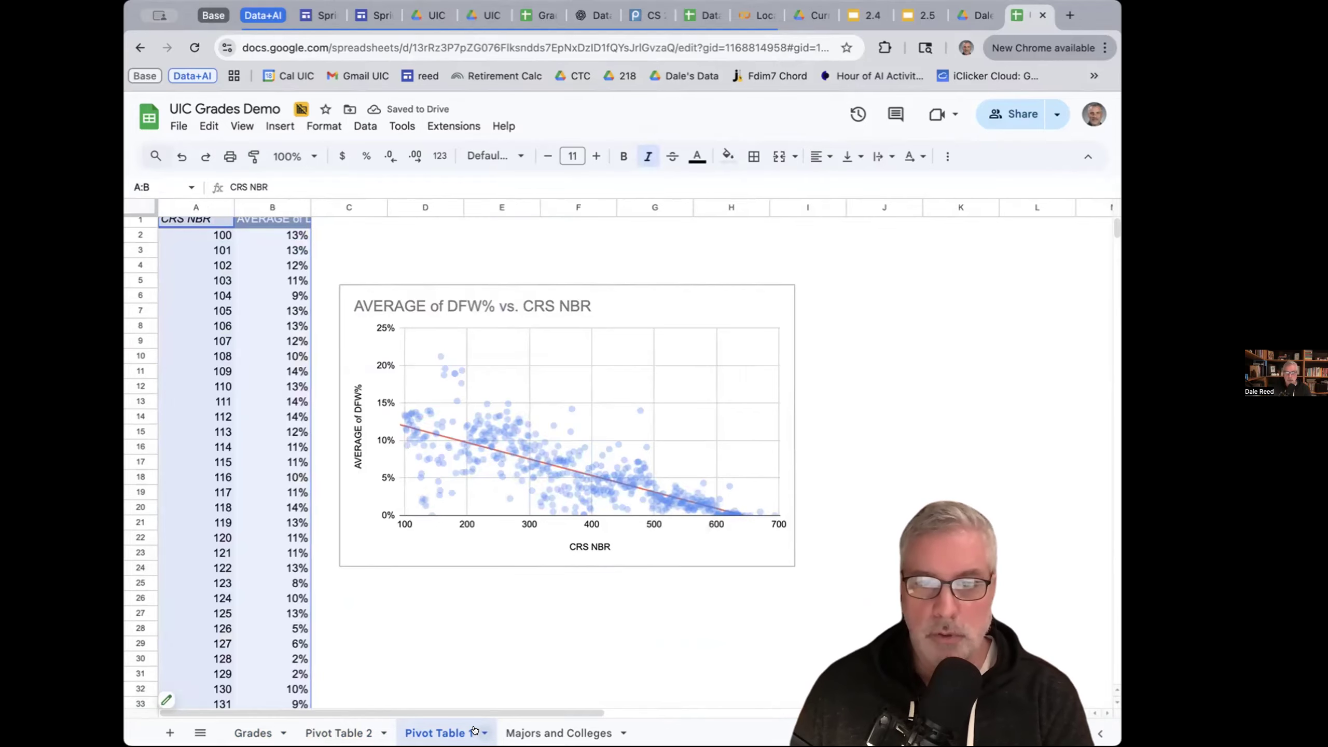
- Rename the Pivot Table 1 sheet as "Pivot Table DFW% by Course Number"
{"action": "right_click", "coordinate": [480, 732]}
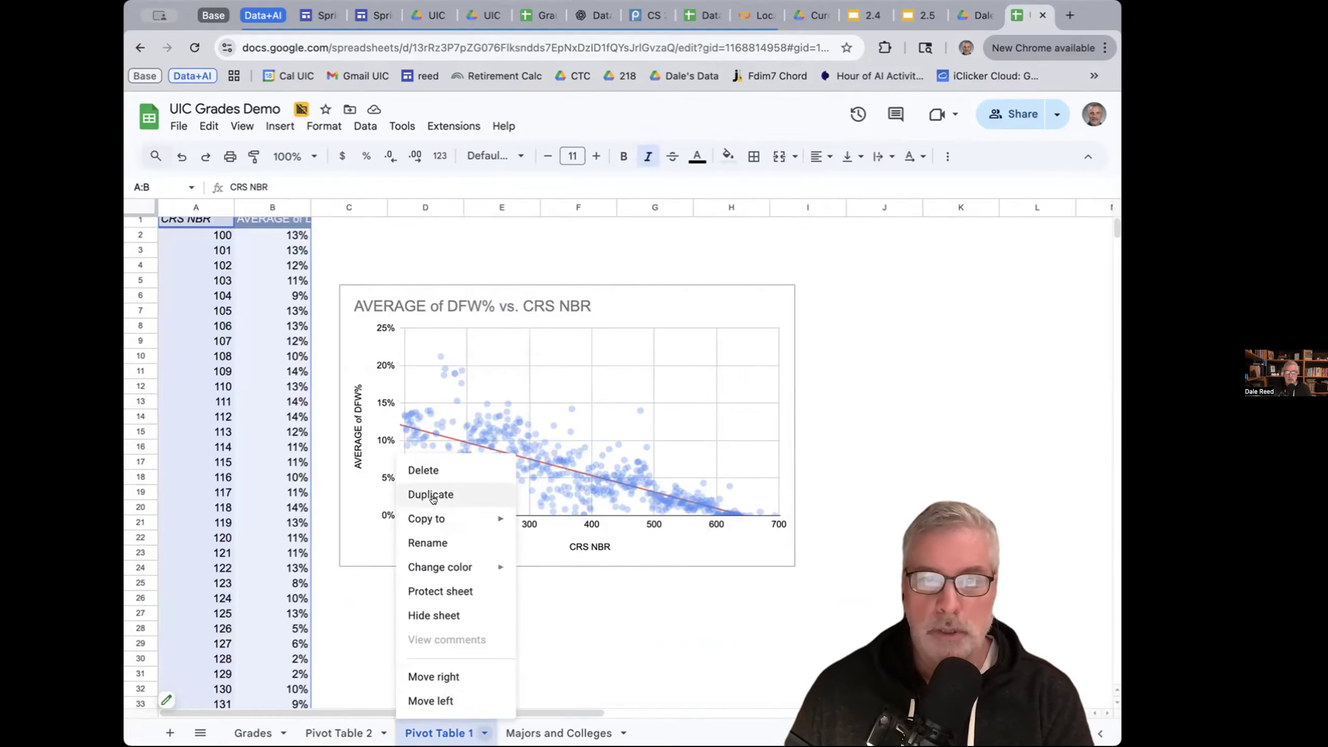
{"action": "left_click", "coordinate": [426, 542]}
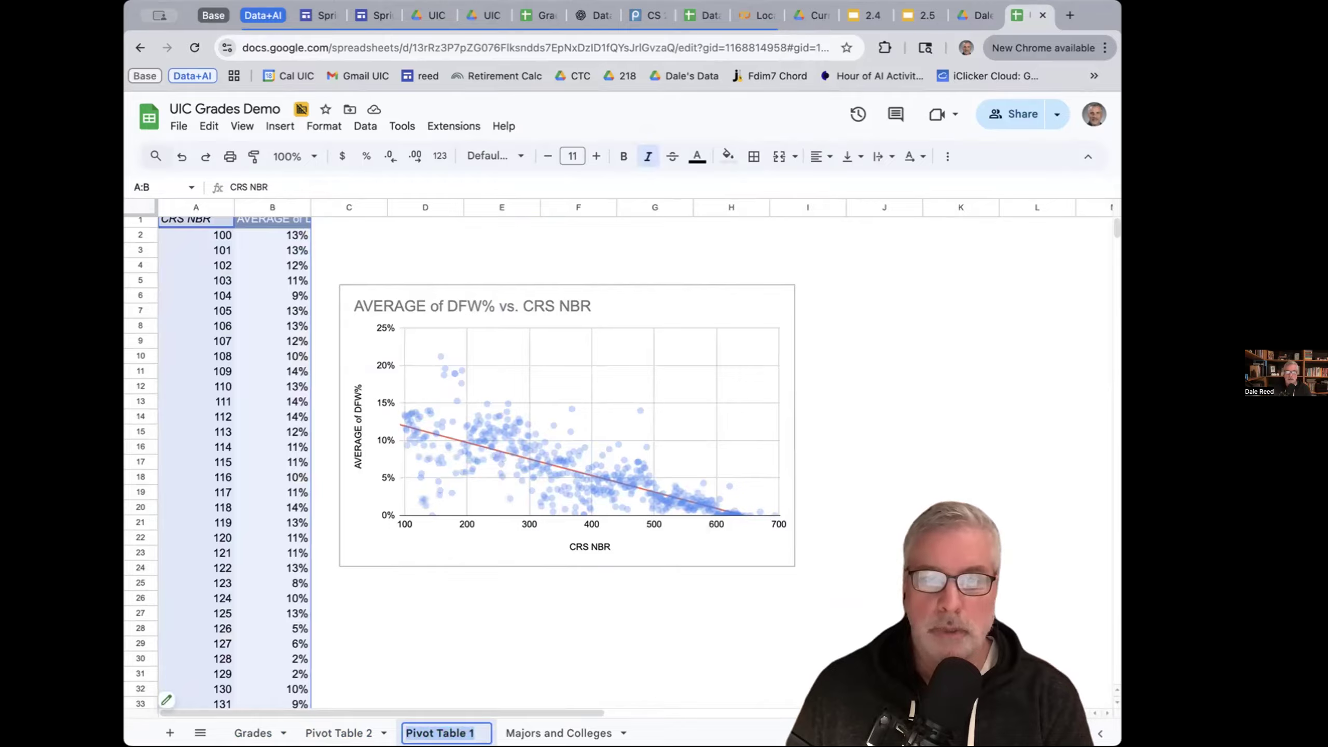
{"action": "left_click", "coordinate": [468, 729]}
{"action": "left_click_drag", "start_coordinate": [473, 730], "coordinate": [464, 729]}
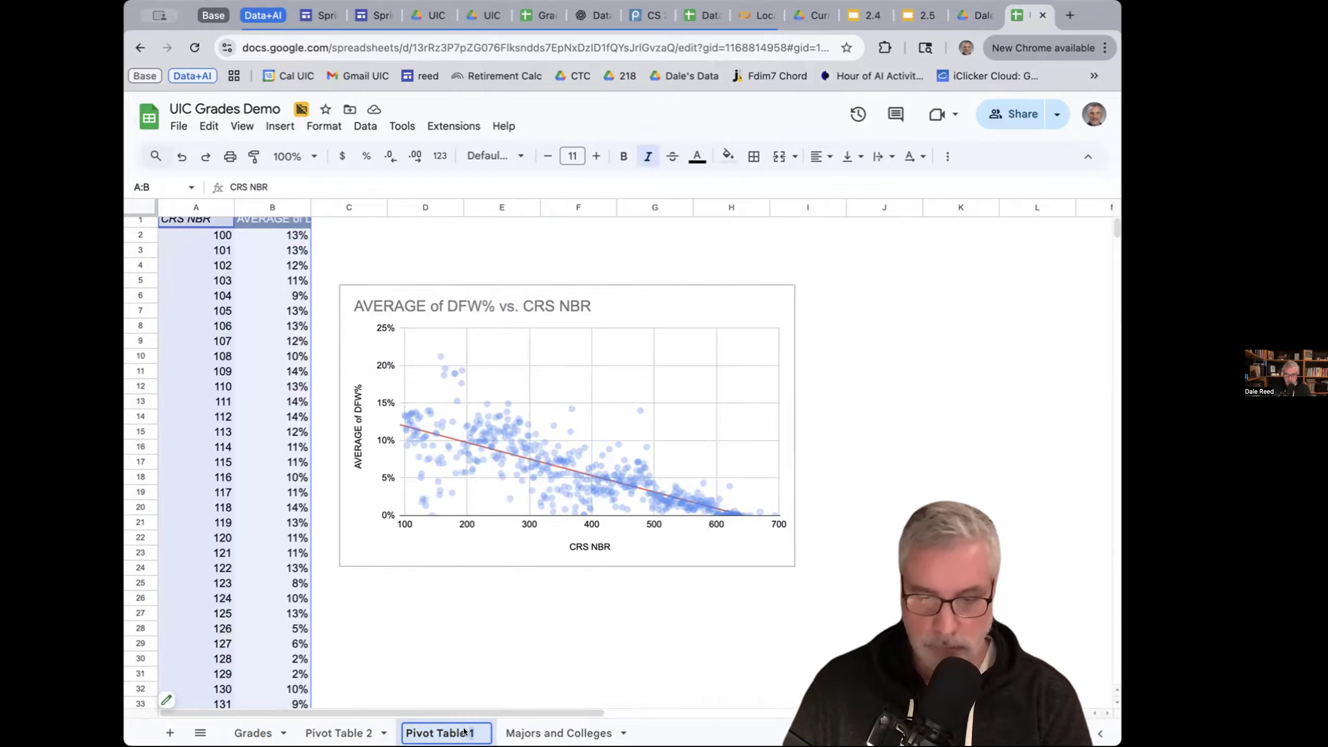
{"action": "type", "text": "DFW"}
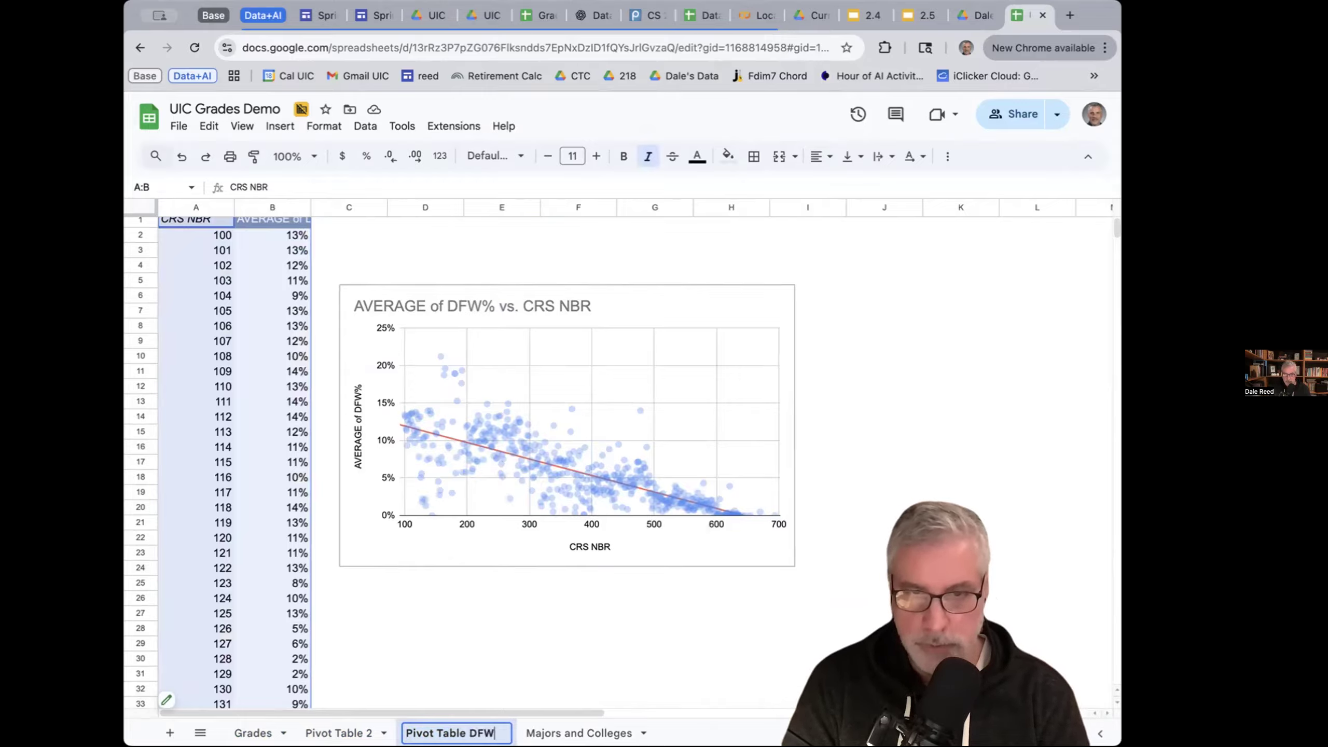
{"action": "type", "text": "% by "}
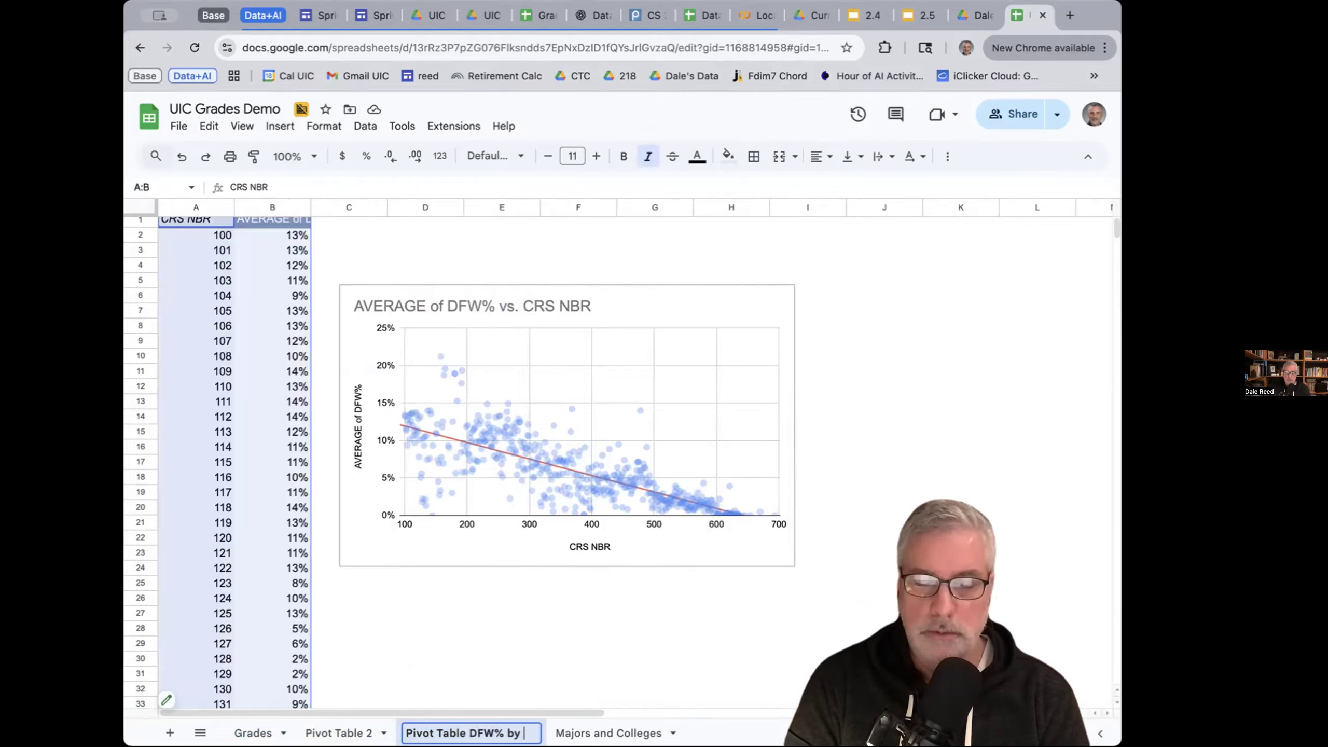
{"action": "type", "text": "Course"}
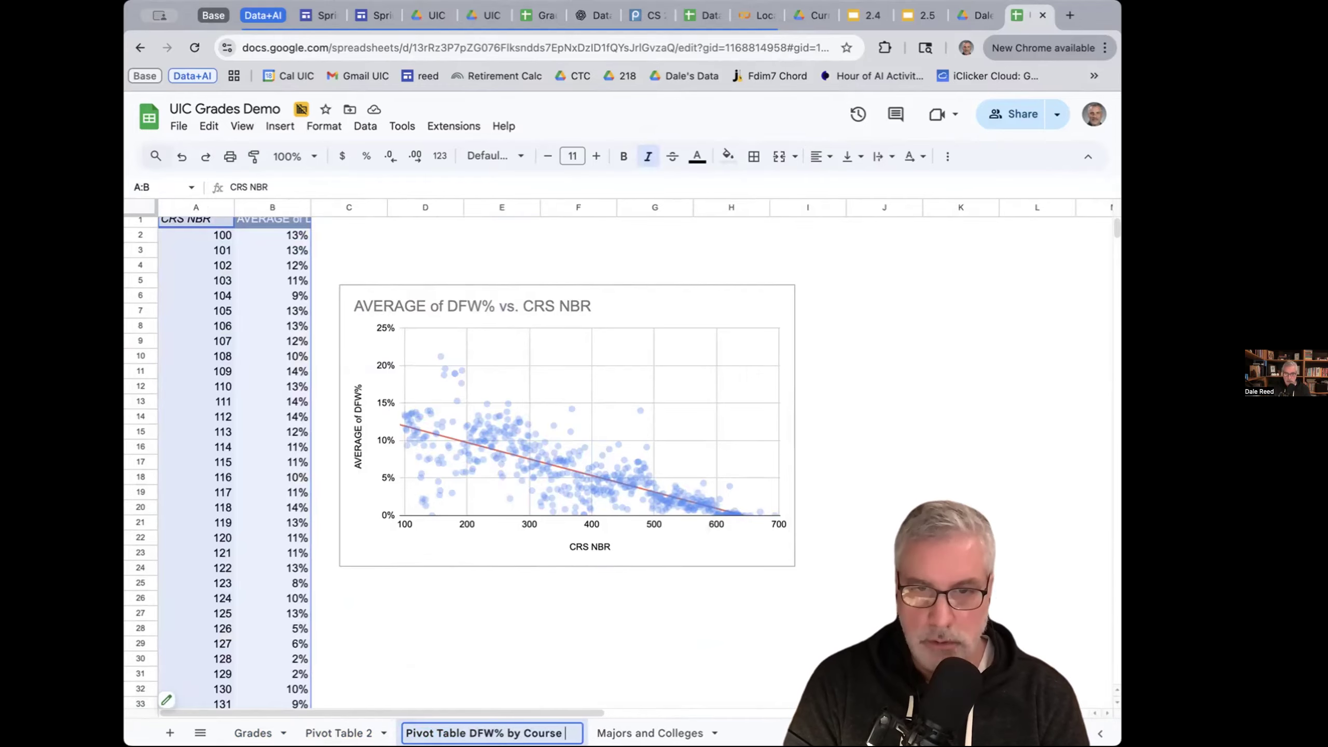
{"action": "type", "text": " Number"}
{"action": "key", "text": "Return"}
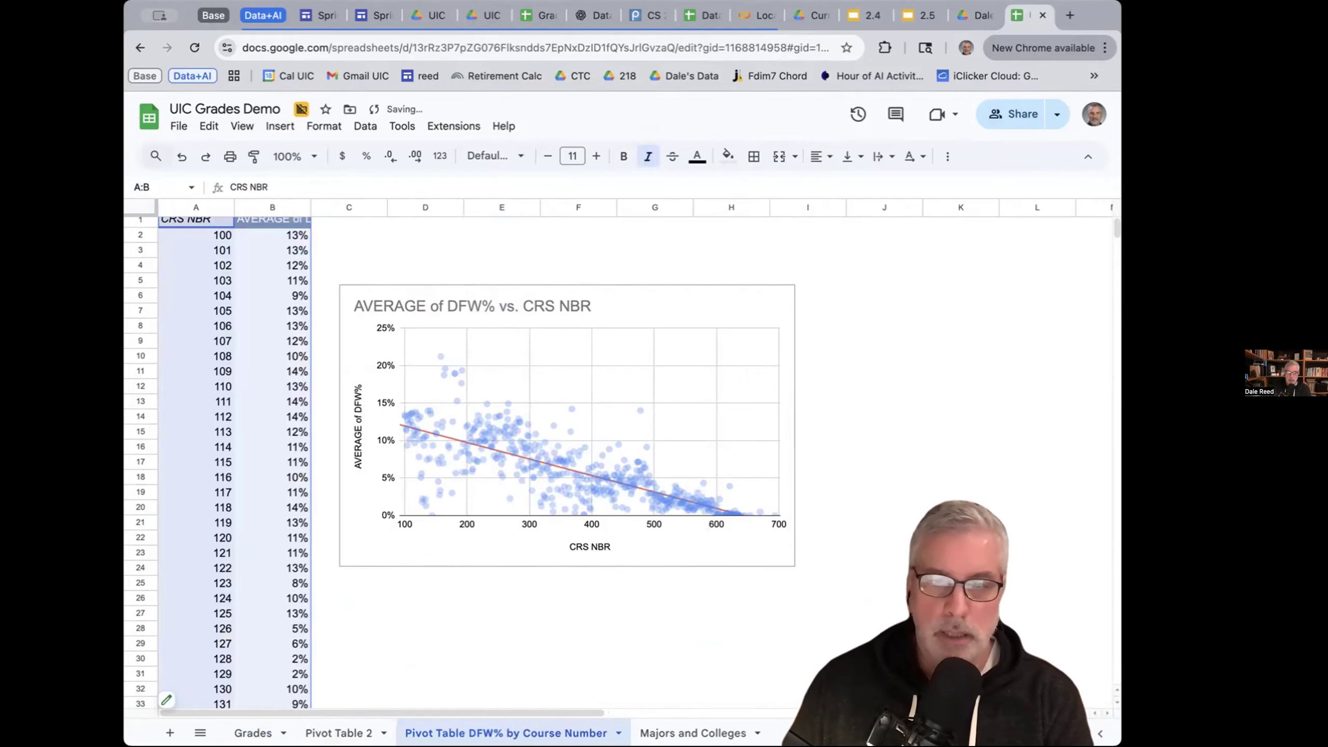
- Rename the Pivot Table 2 sheet as "Pivot Table DFW% by College"
{"action": "left_click", "coordinate": [373, 731]}
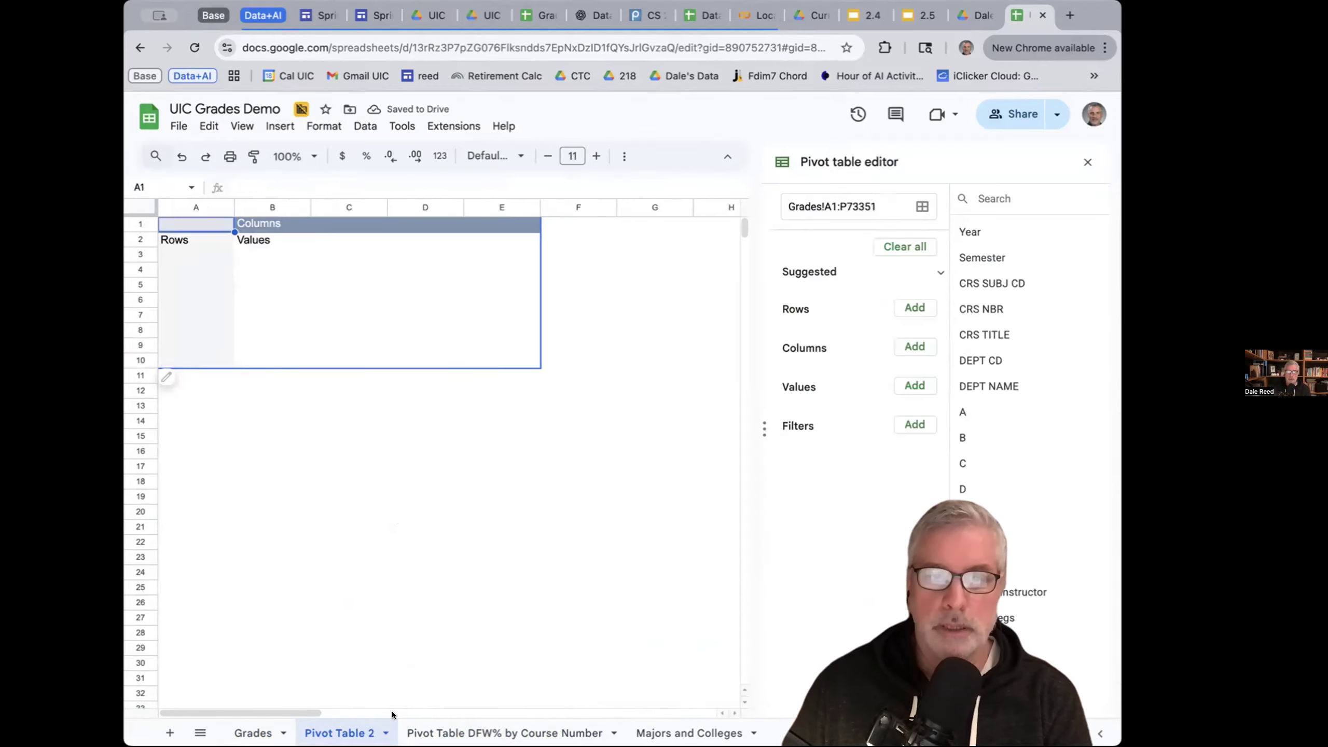
{"action": "left_click", "coordinate": [385, 732]}
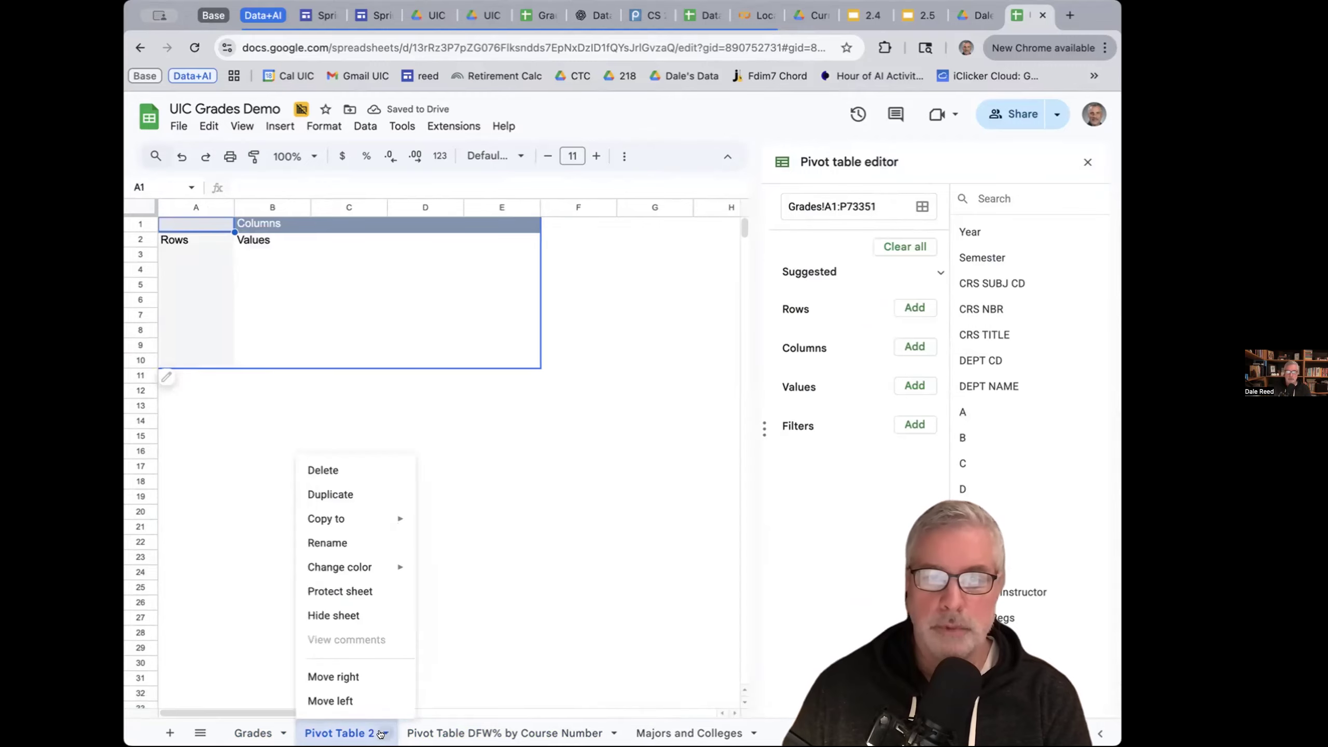
{"action": "left_click", "coordinate": [330, 542]}
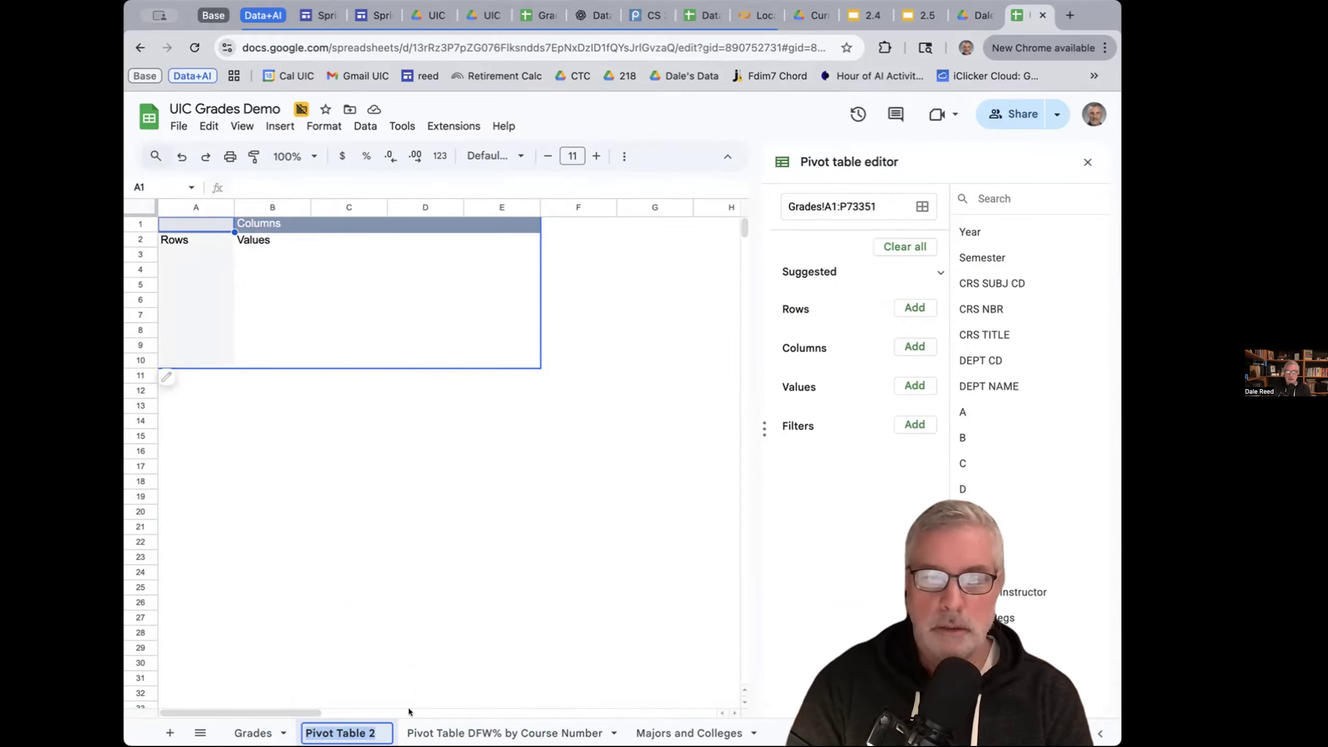
{"action": "double_click", "coordinate": [373, 731]}
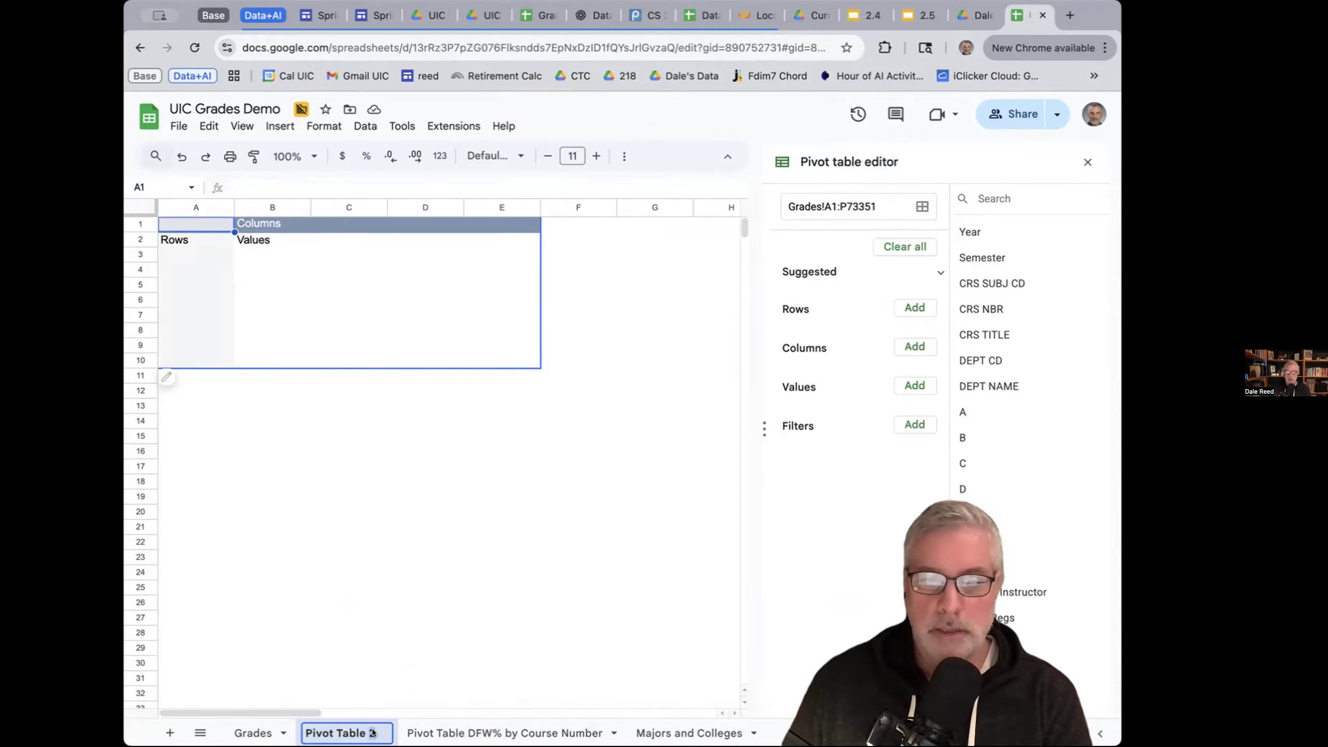
{"action": "type", "text": "DFW"}
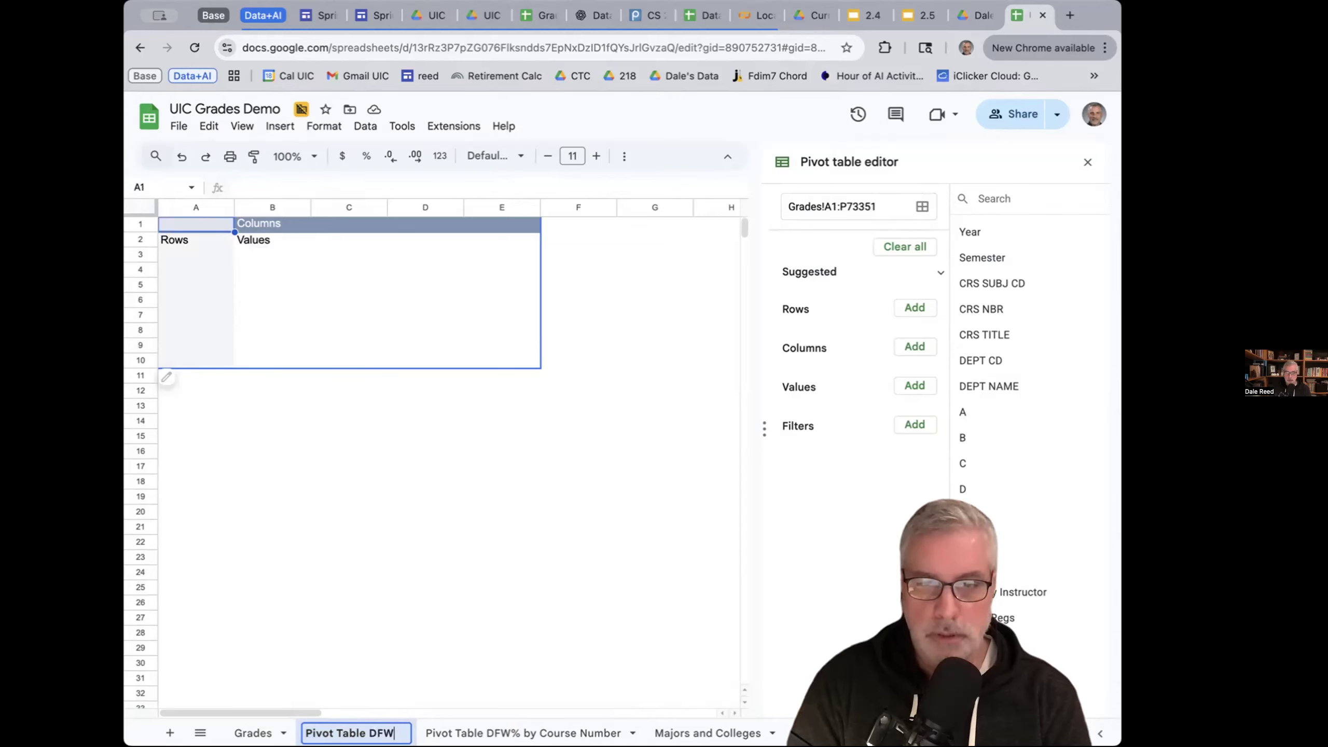
{"action": "type", "text": "% by College"}
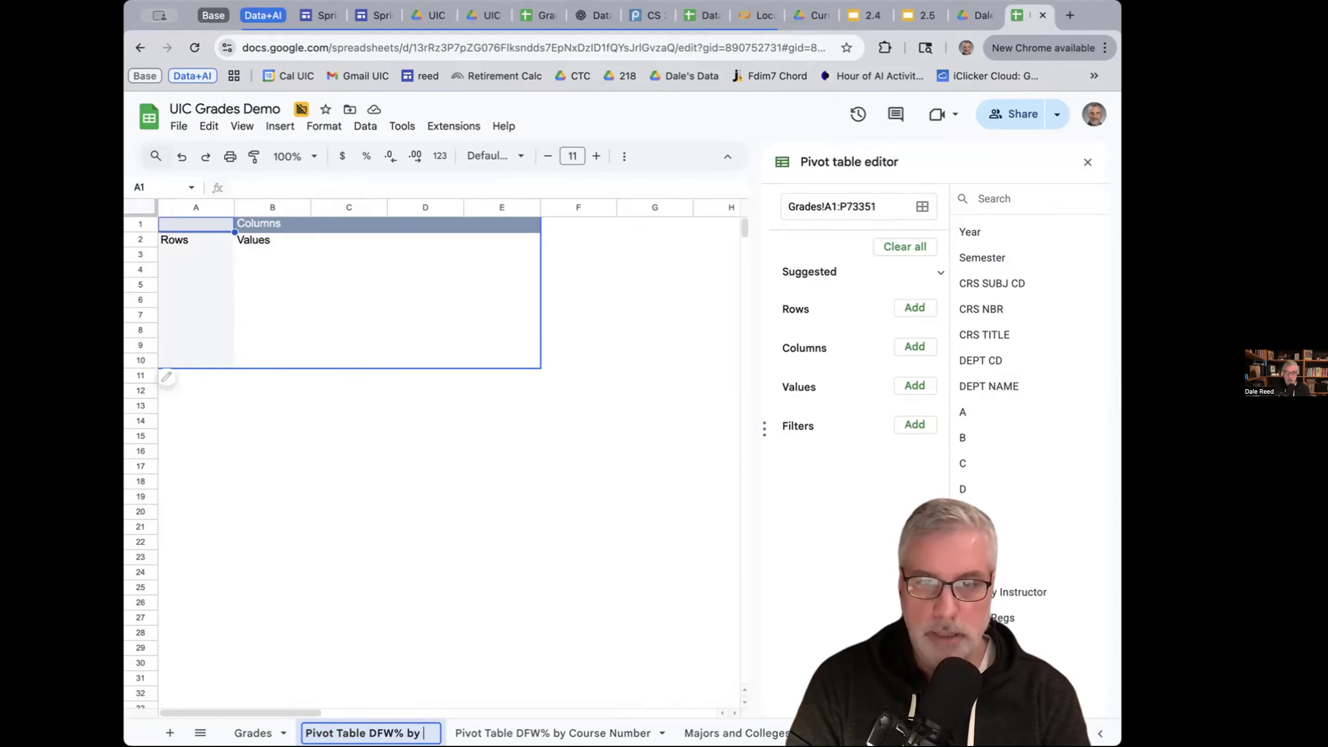
{"action": "left_click", "coordinate": [501, 629]}
{"action": "left_click", "coordinate": [619, 543]}
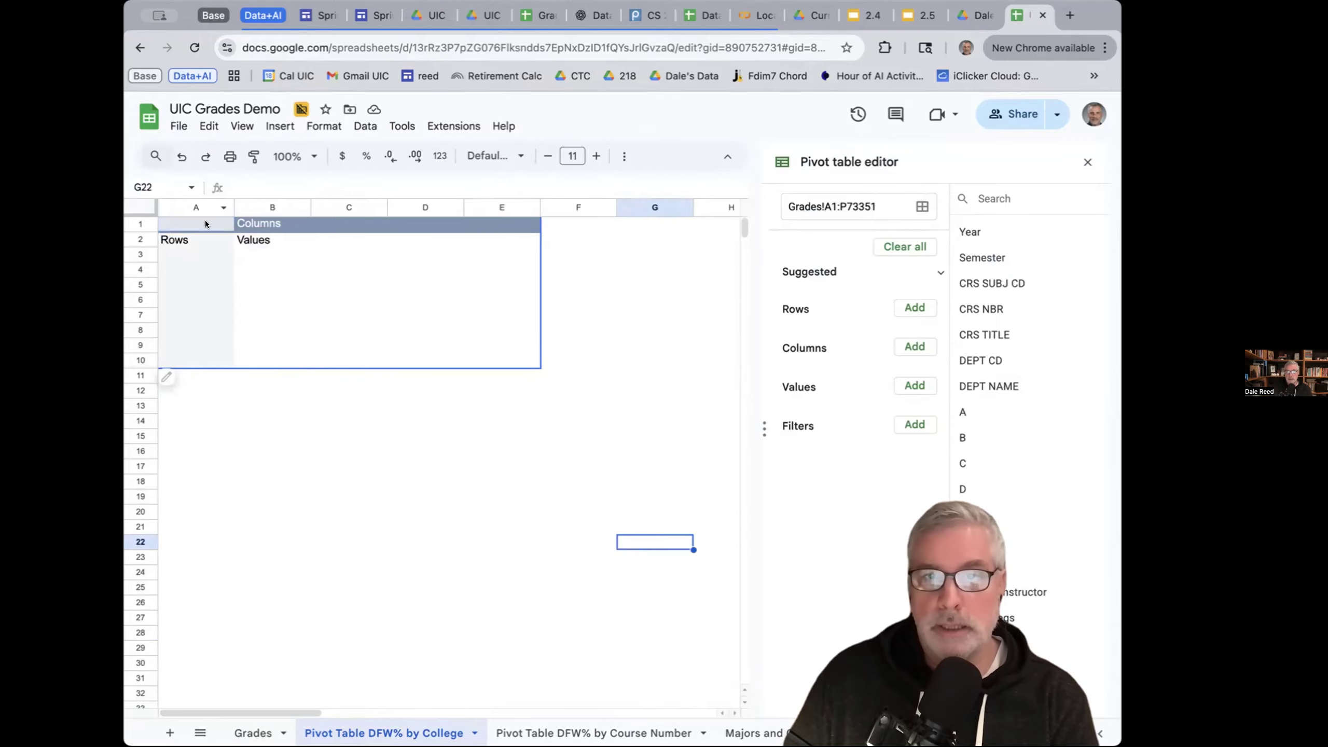
- Insert an empty column between DEPT NAME and the A grade counts in the Grades sheet
{"action": "left_click", "coordinate": [253, 732]}
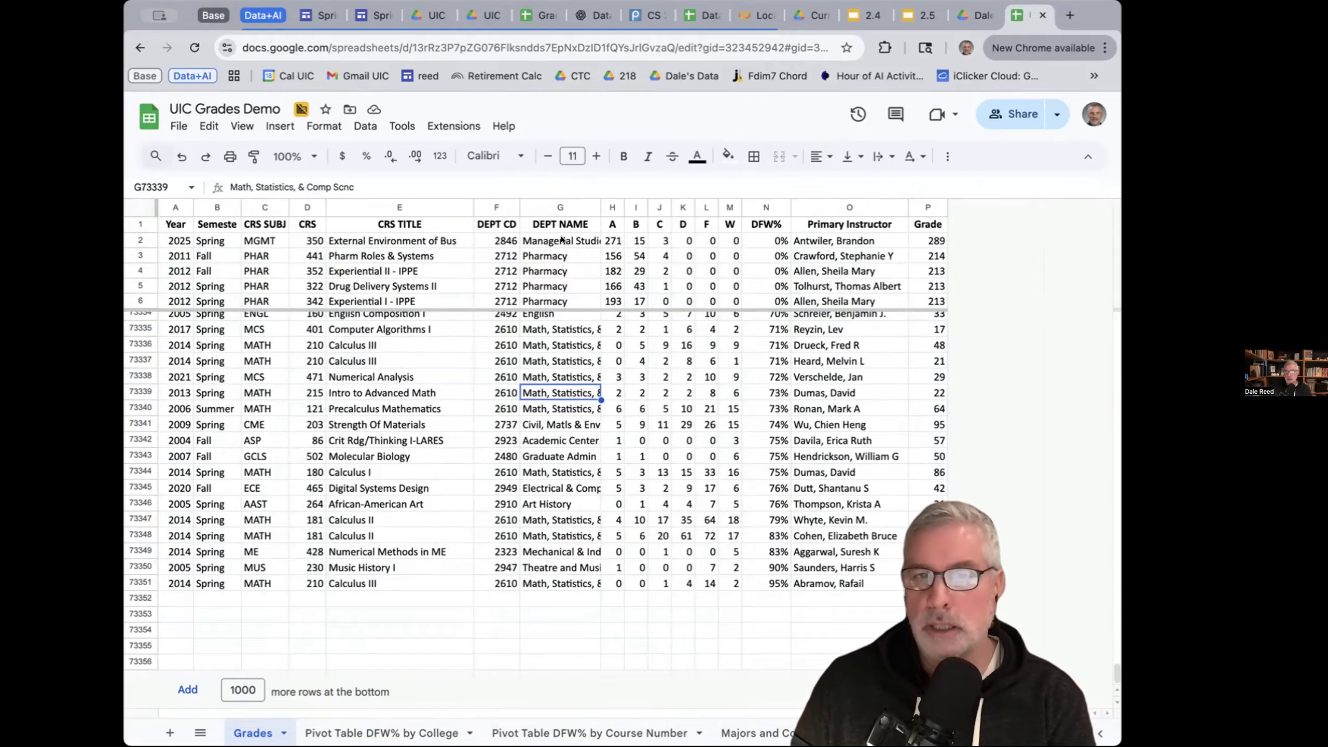
{"action": "left_click", "coordinate": [613, 207]}
{"action": "right_click", "coordinate": [612, 207]}
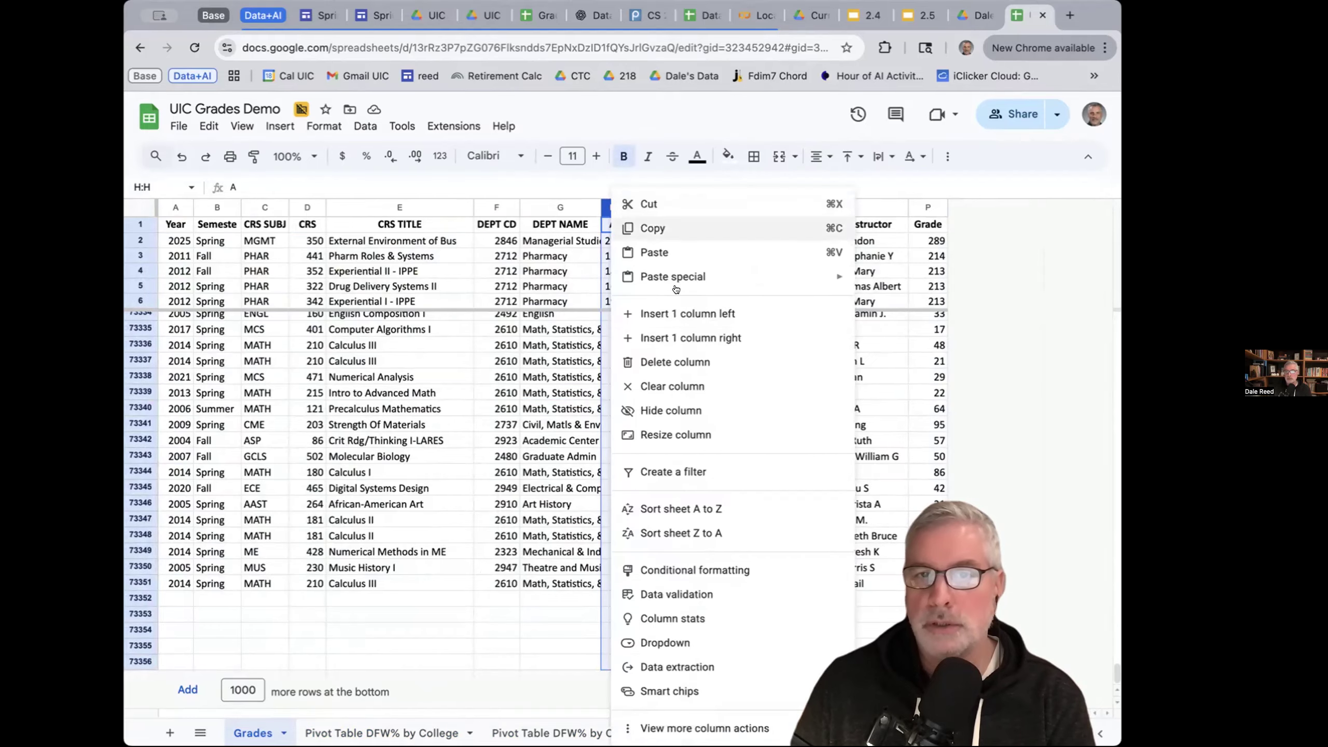
{"action": "left_click", "coordinate": [706, 314]}
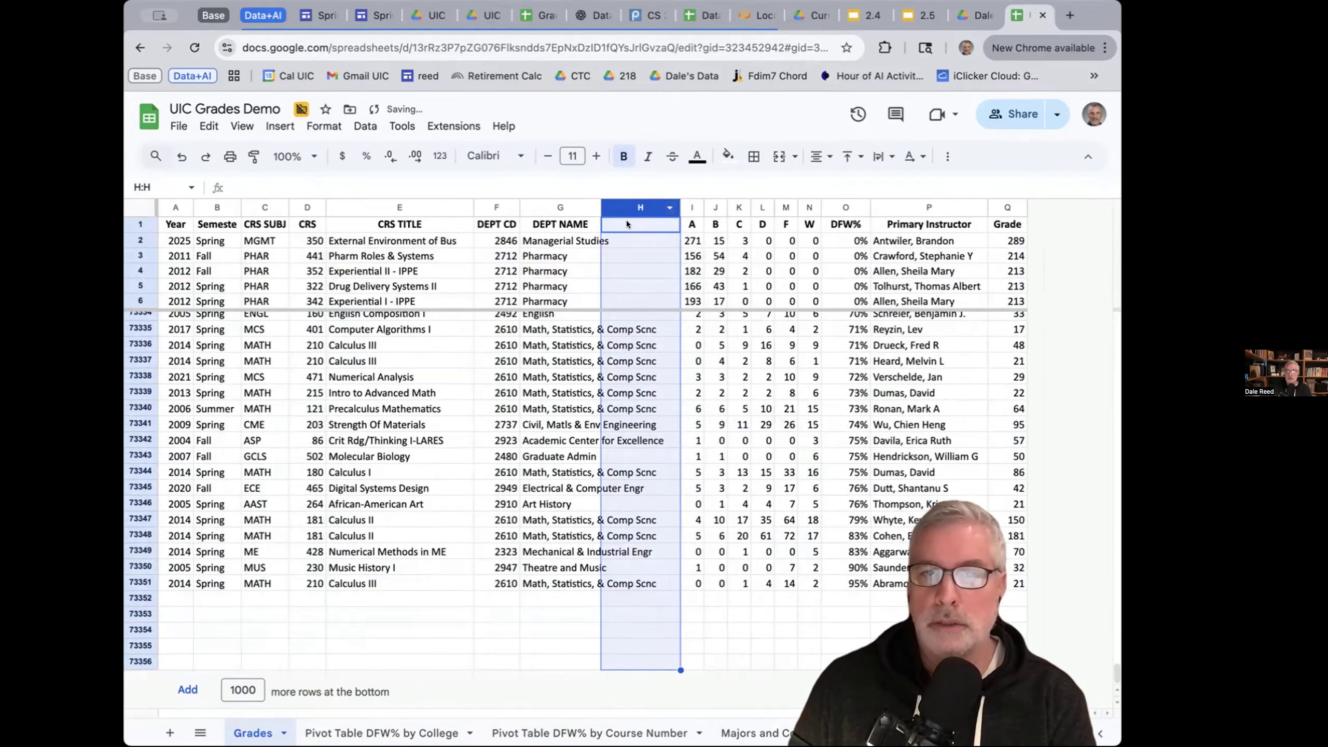
- Title the new column H "College" and slightly widen the DEPT NAME column
{"action": "left_click", "coordinate": [627, 221]}
{"action": "type", "text": "College"}
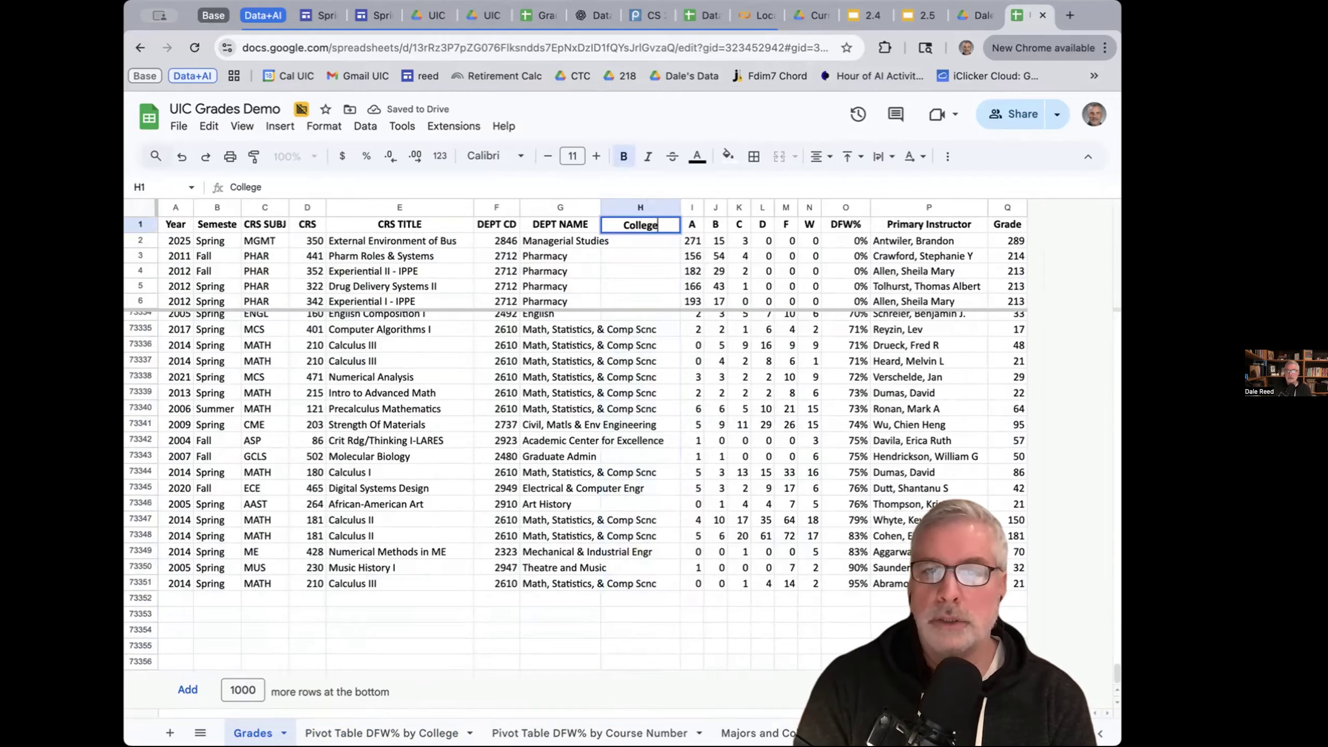
{"action": "key", "text": "Return"}
{"action": "left_click_drag", "start_coordinate": [595, 201], "coordinate": [610, 202]}
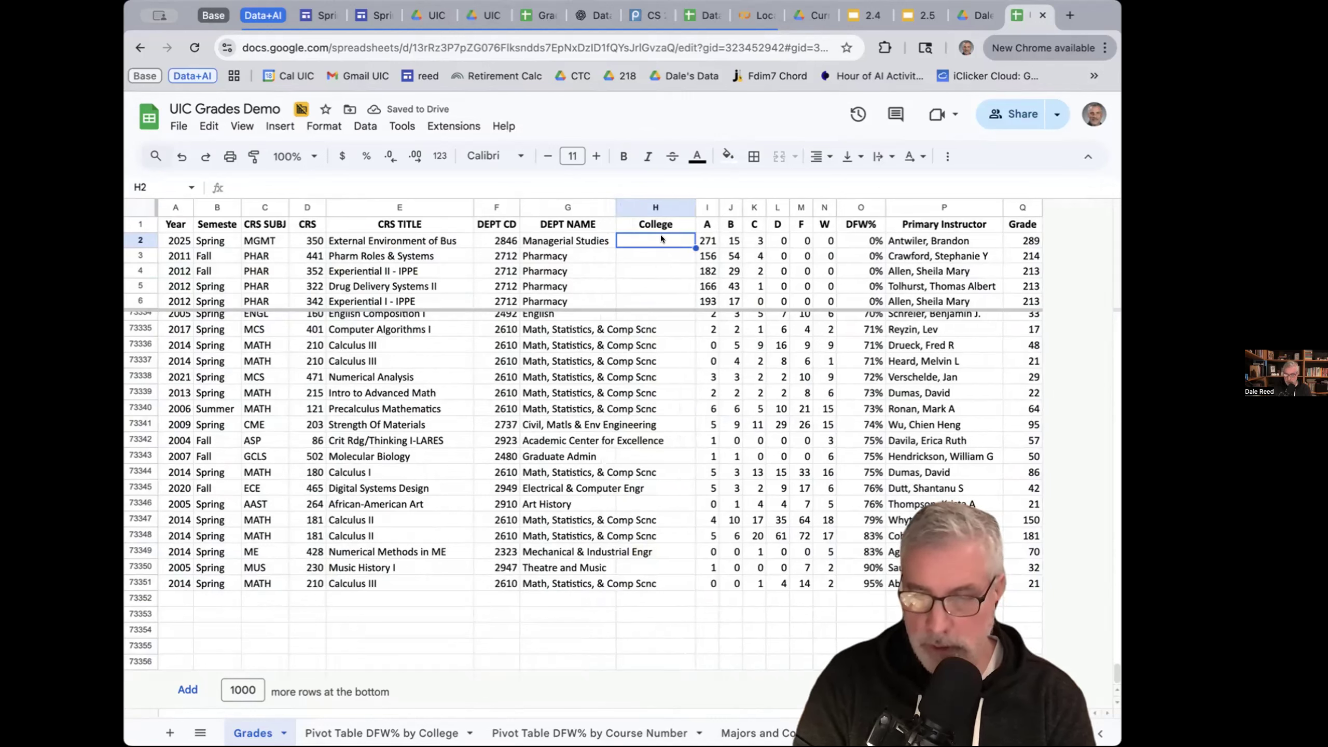
- Try to look up the college for the department in G2 by entering =vlookup(G2,'Majors and Colleges'!A:B,2) in H2 of Grades
{"action": "type", "text": "=vlookup("}
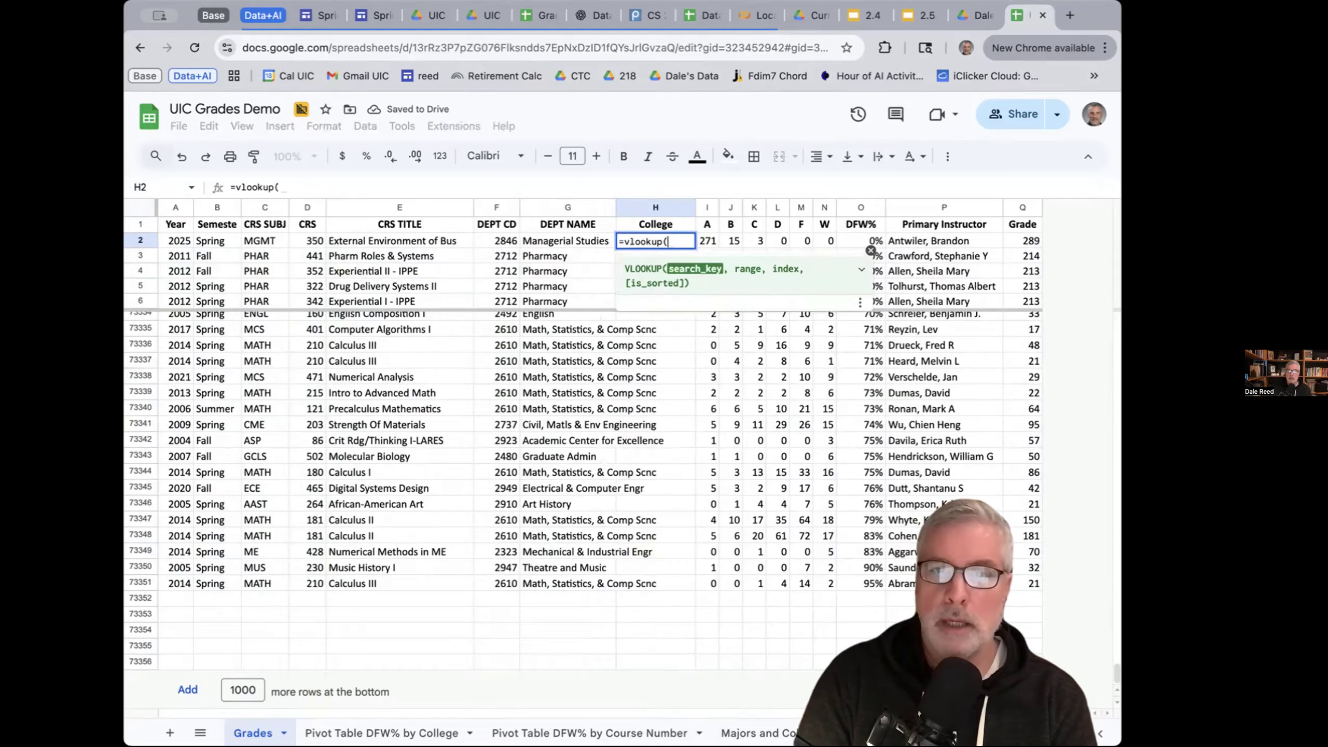
{"action": "left_click", "coordinate": [569, 239]}
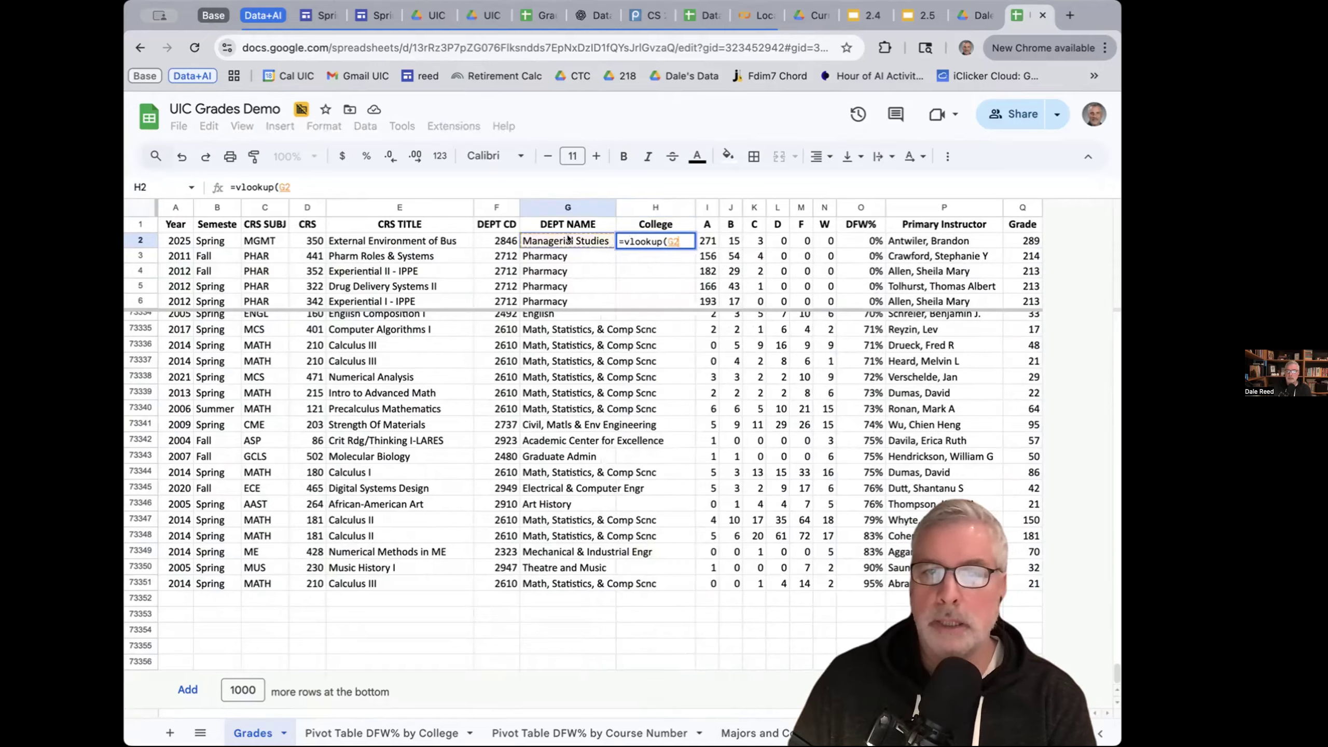
{"action": "type", "text": ","}
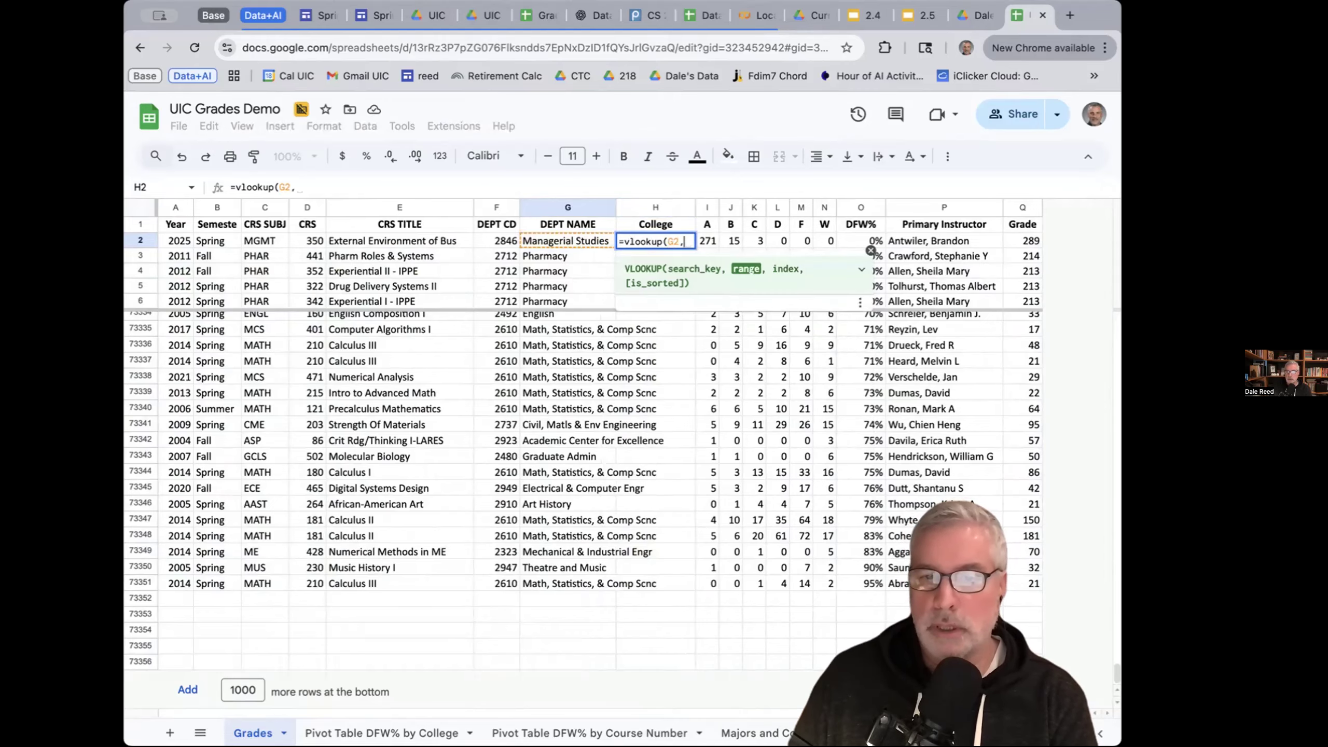
{"action": "left_click", "coordinate": [784, 733]}
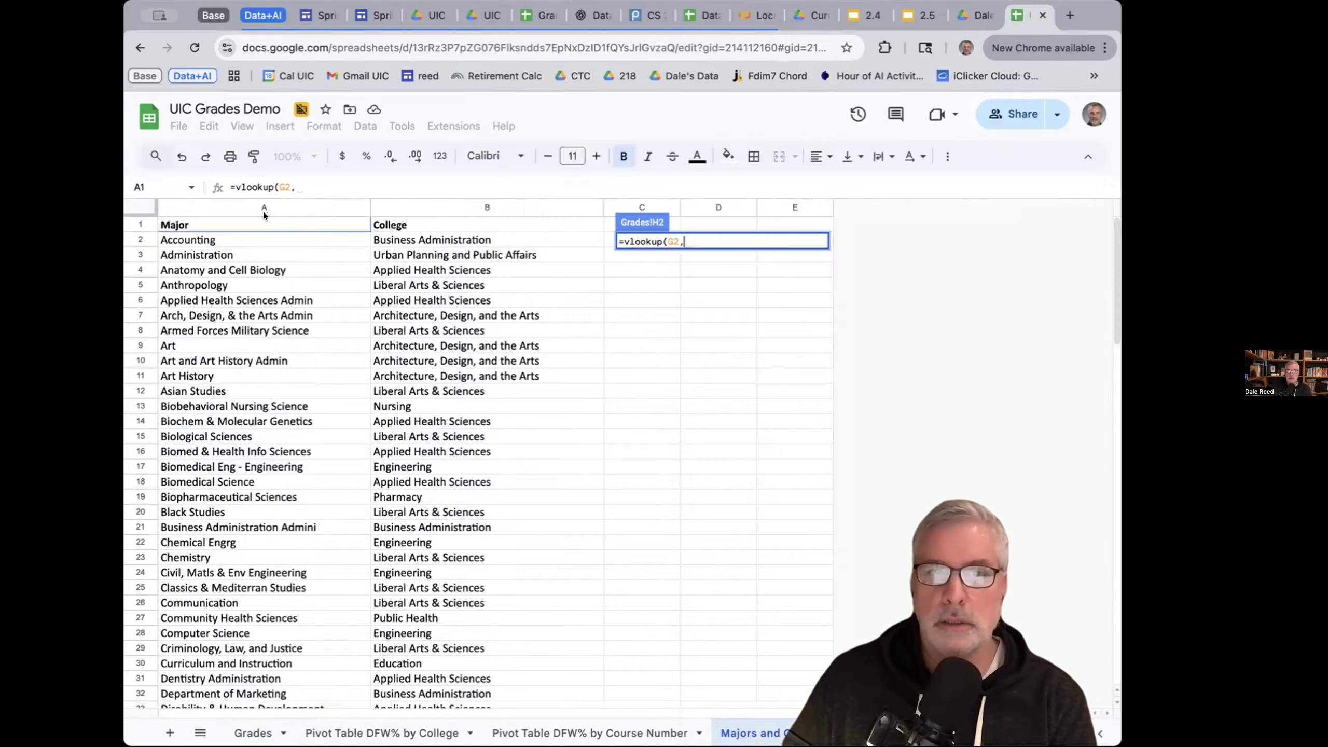
{"action": "left_click_drag", "start_coordinate": [241, 204], "coordinate": [453, 210]}
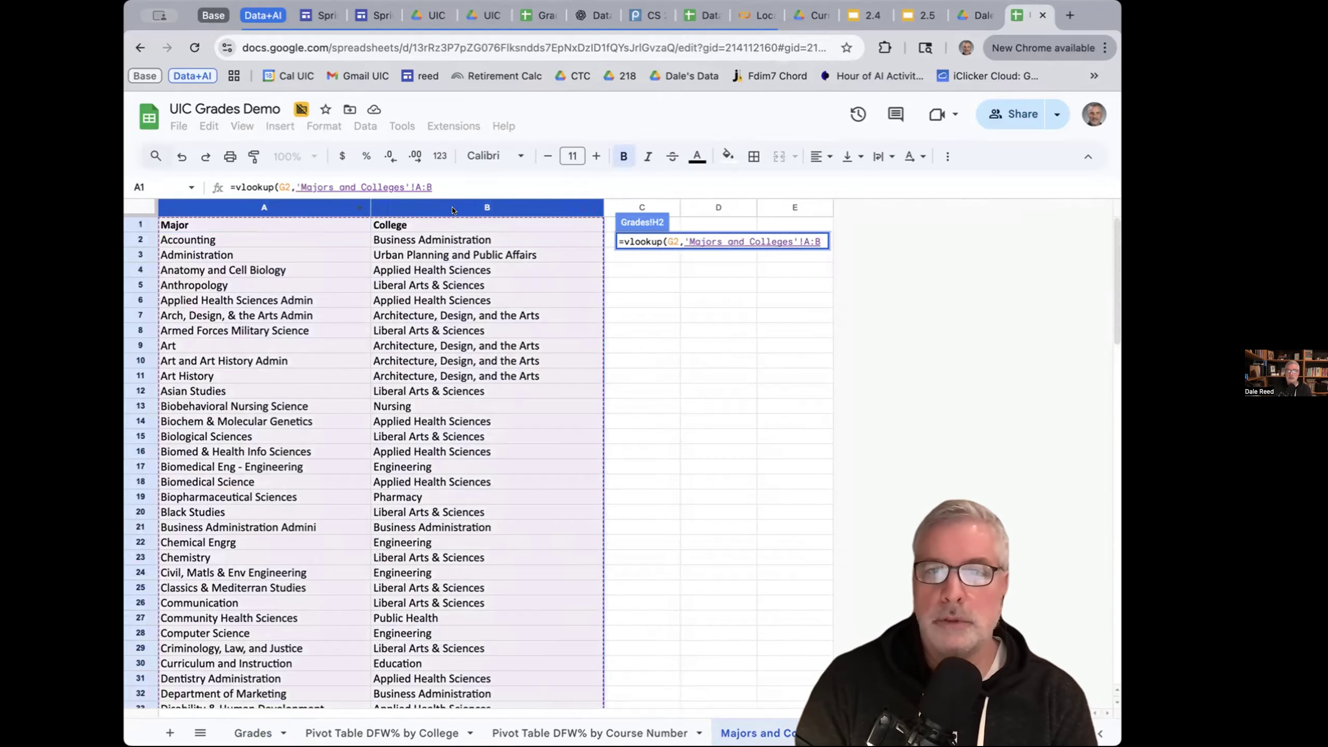
{"action": "type", "text": ","}
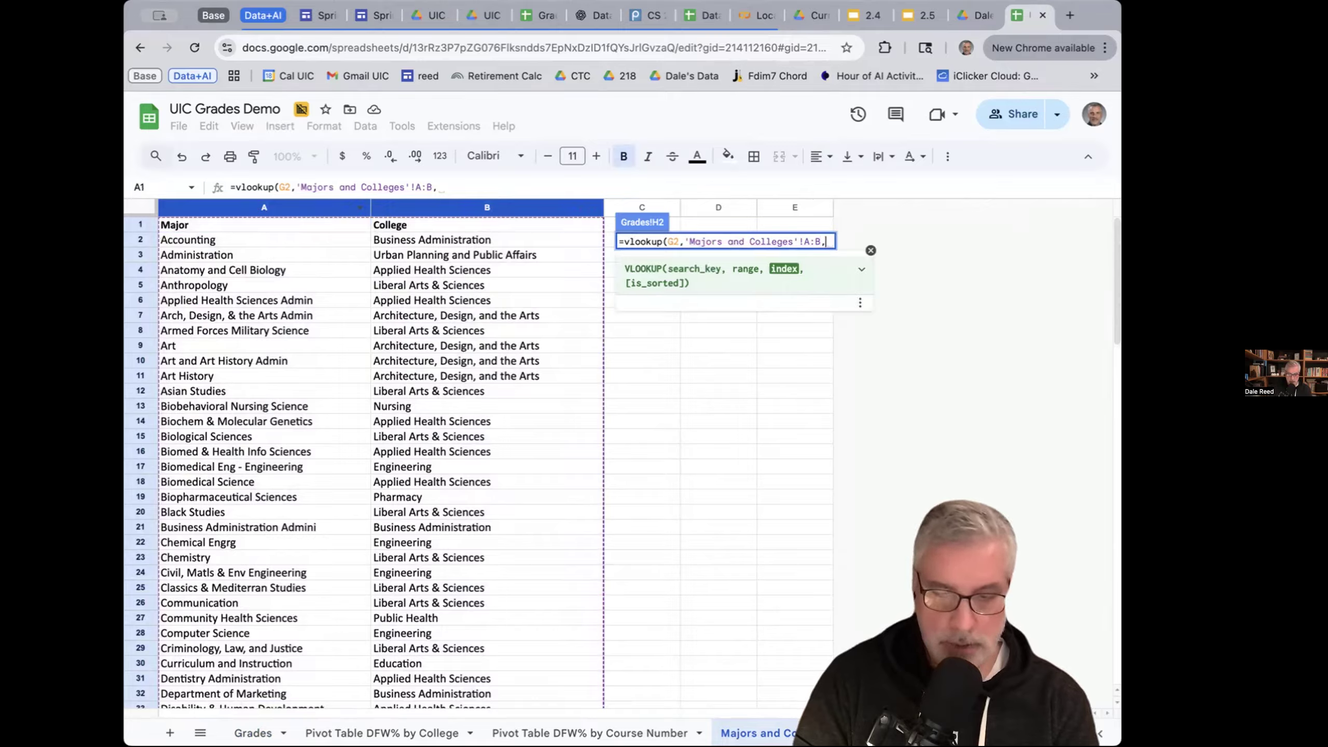
{"action": "type", "text": "2"}
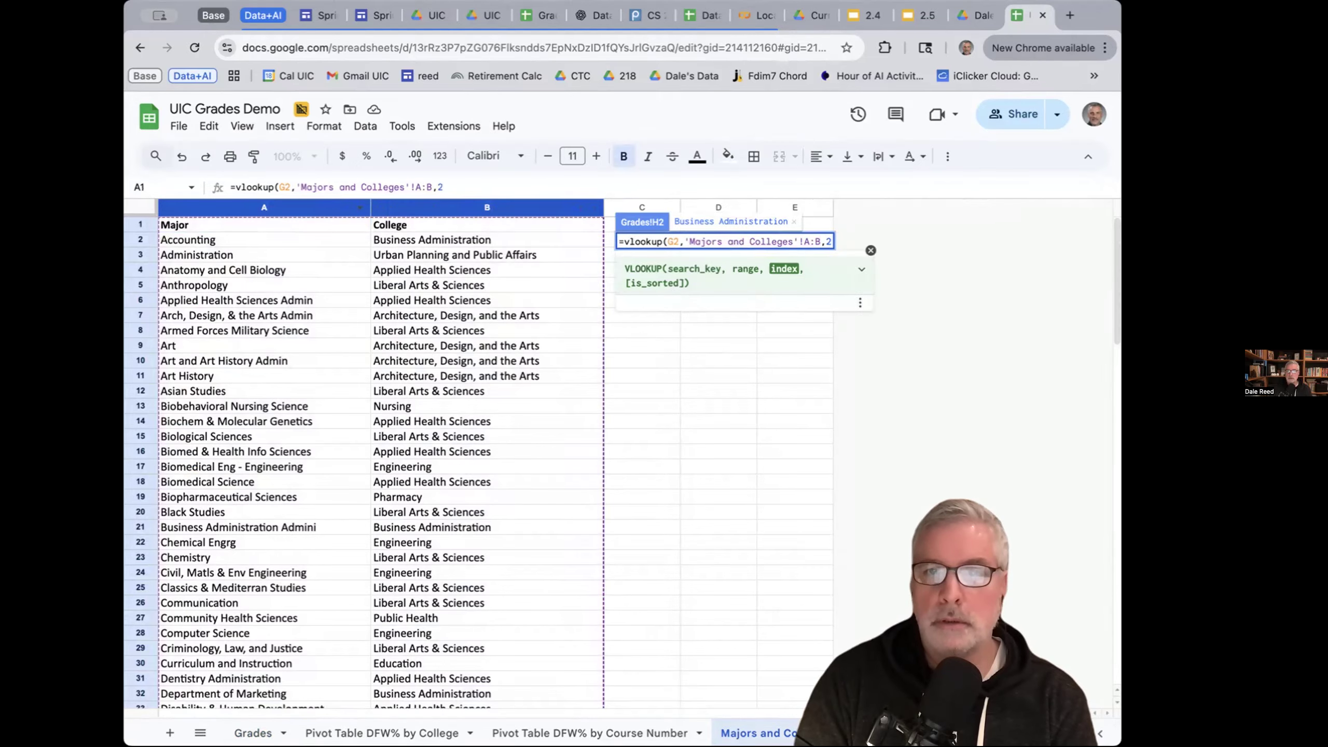
{"action": "type", "text": ")"}
{"action": "key", "text": "Return"}
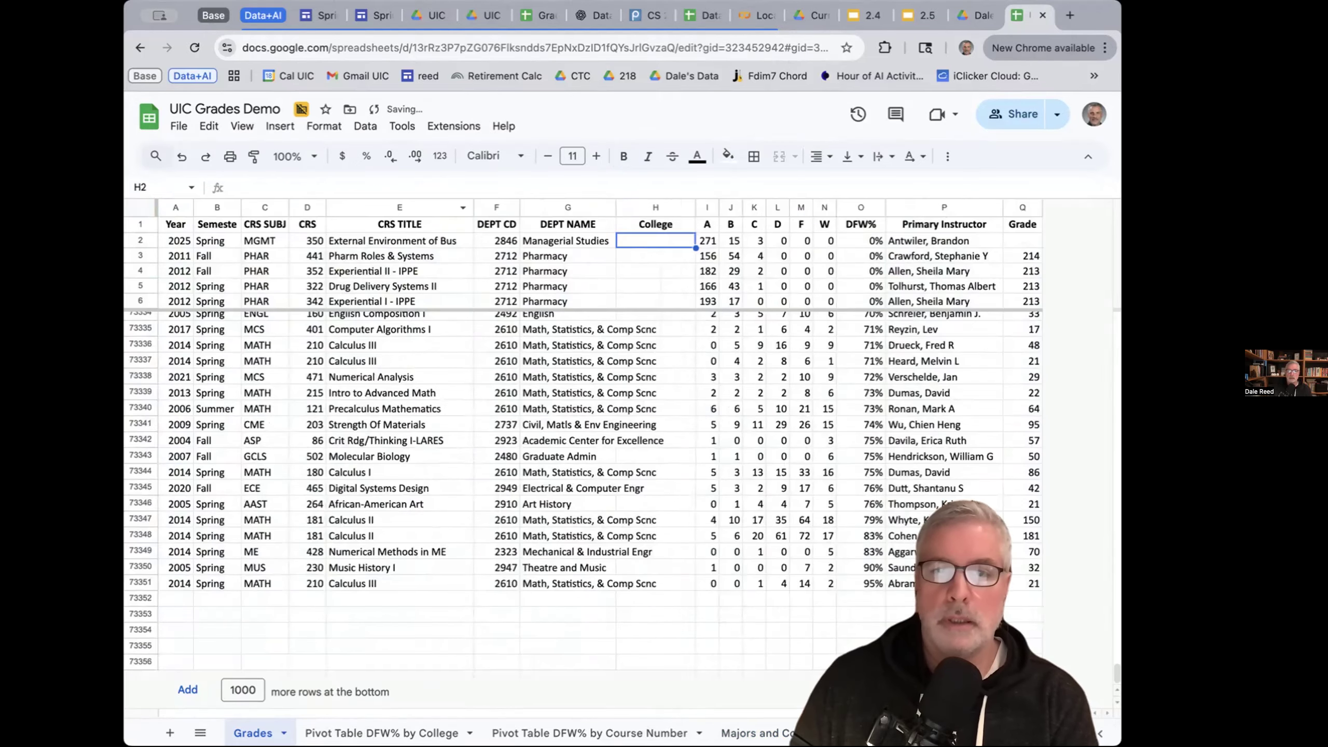
{"action": "double_click", "coordinate": [659, 237]}
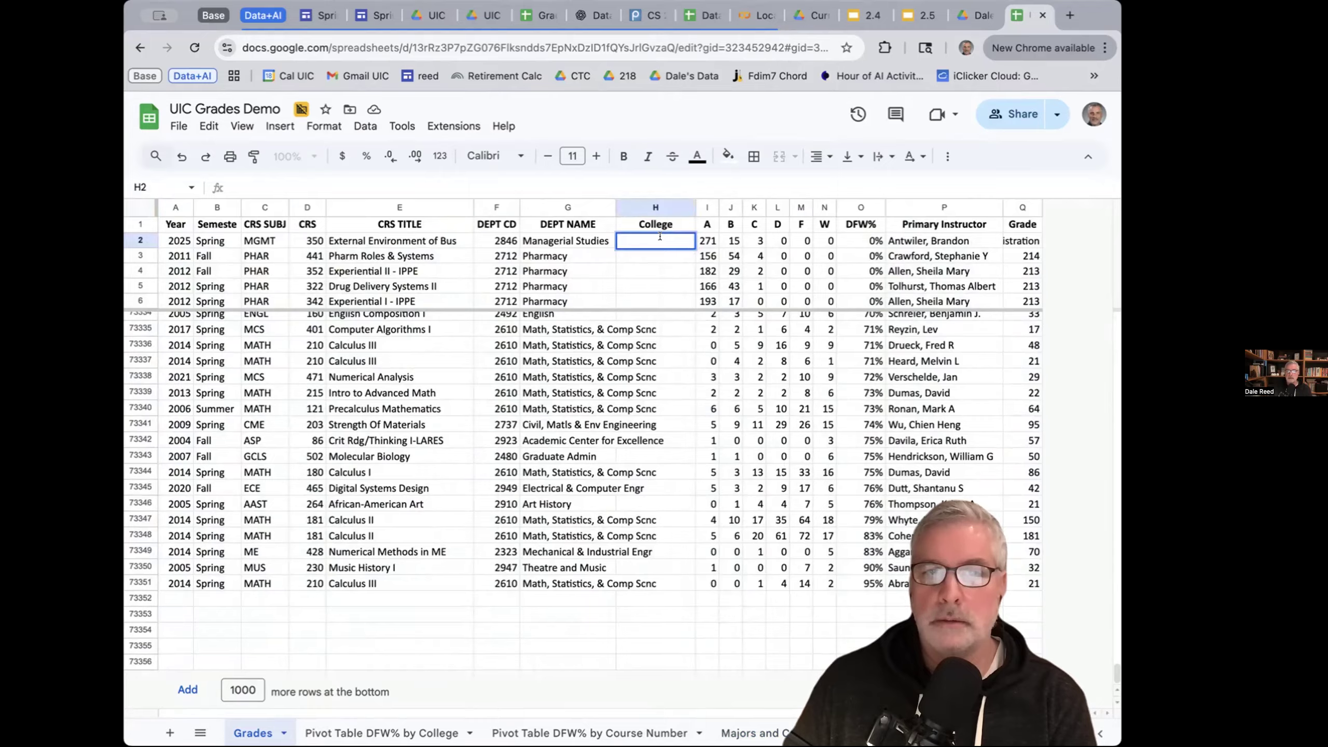
{"action": "key", "text": "Escape"}
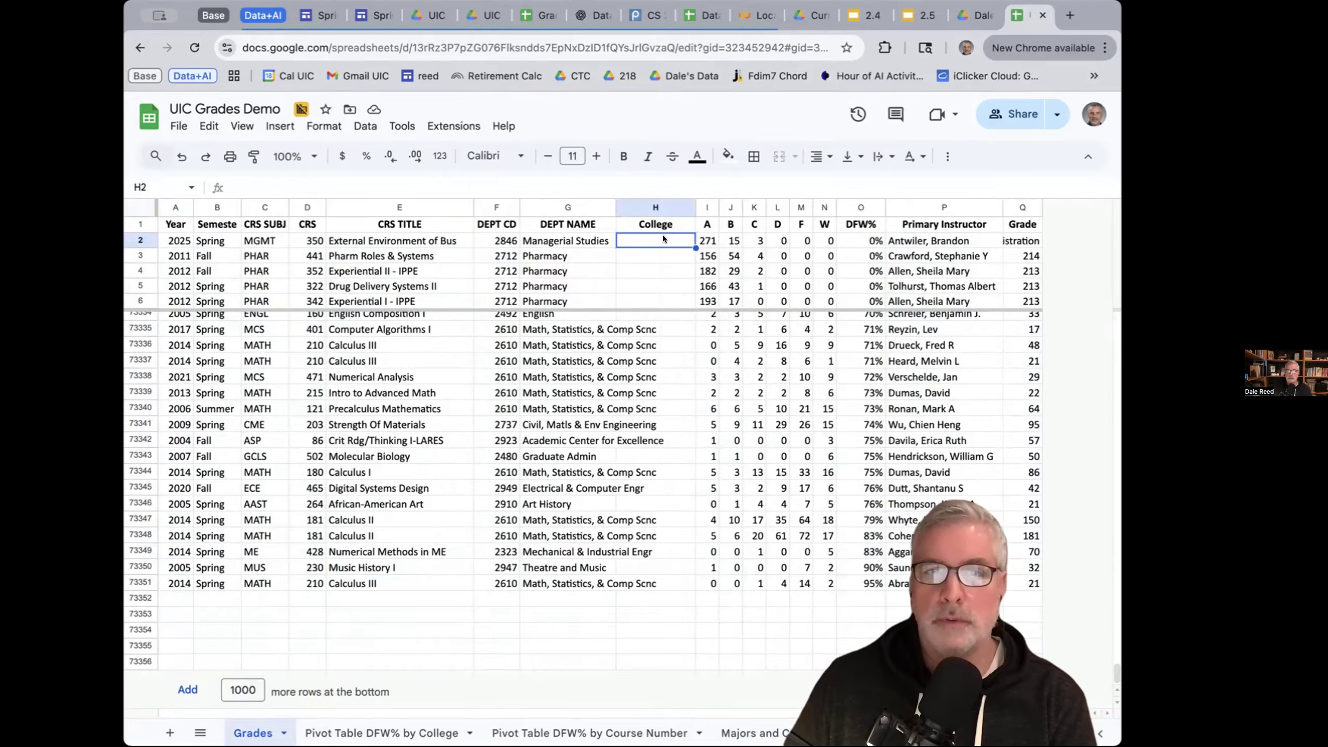
- Enter =vlookup(G2,'Majors and Colleges'!A:B,2) in H2 of the Grades sheet to look up the department's college
{"action": "type", "text": "=vl"}
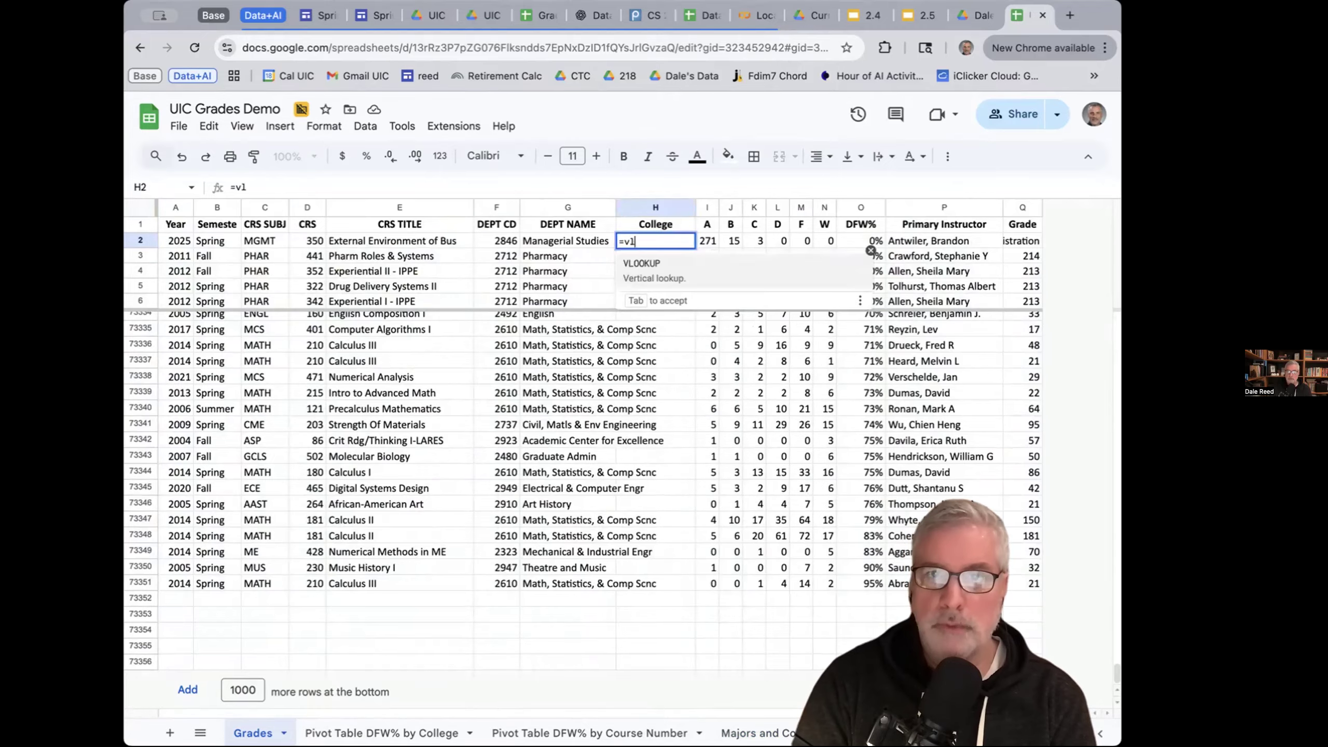
{"action": "type", "text": "ookup("}
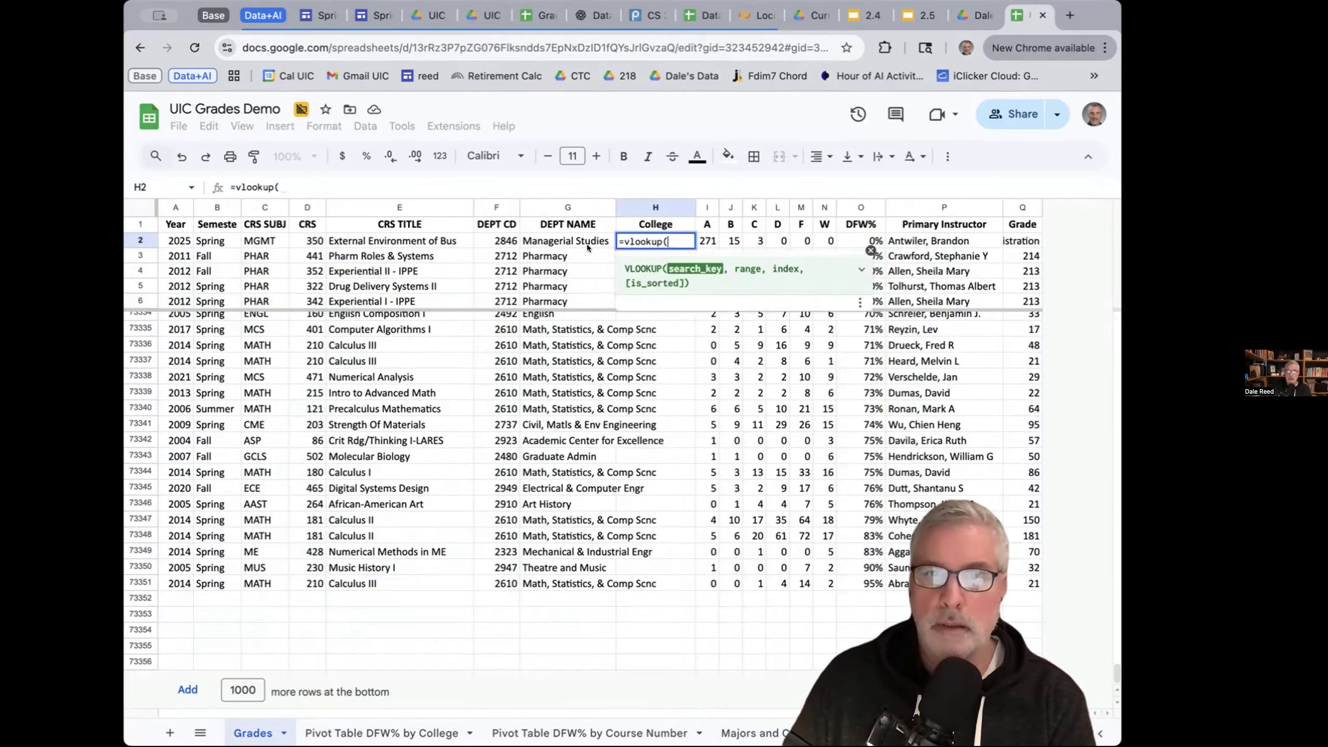
{"action": "left_click", "coordinate": [588, 242]}
{"action": "type", "text": ","}
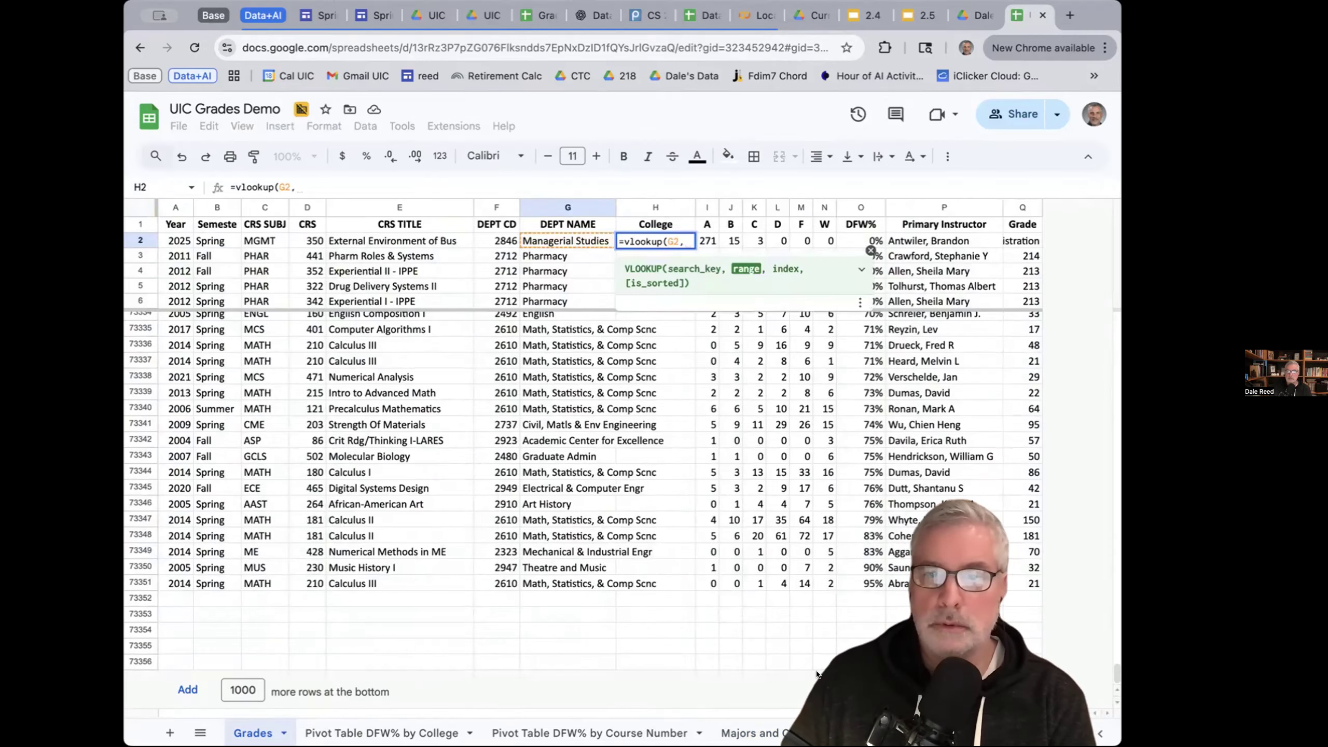
{"action": "left_click", "coordinate": [787, 734]}
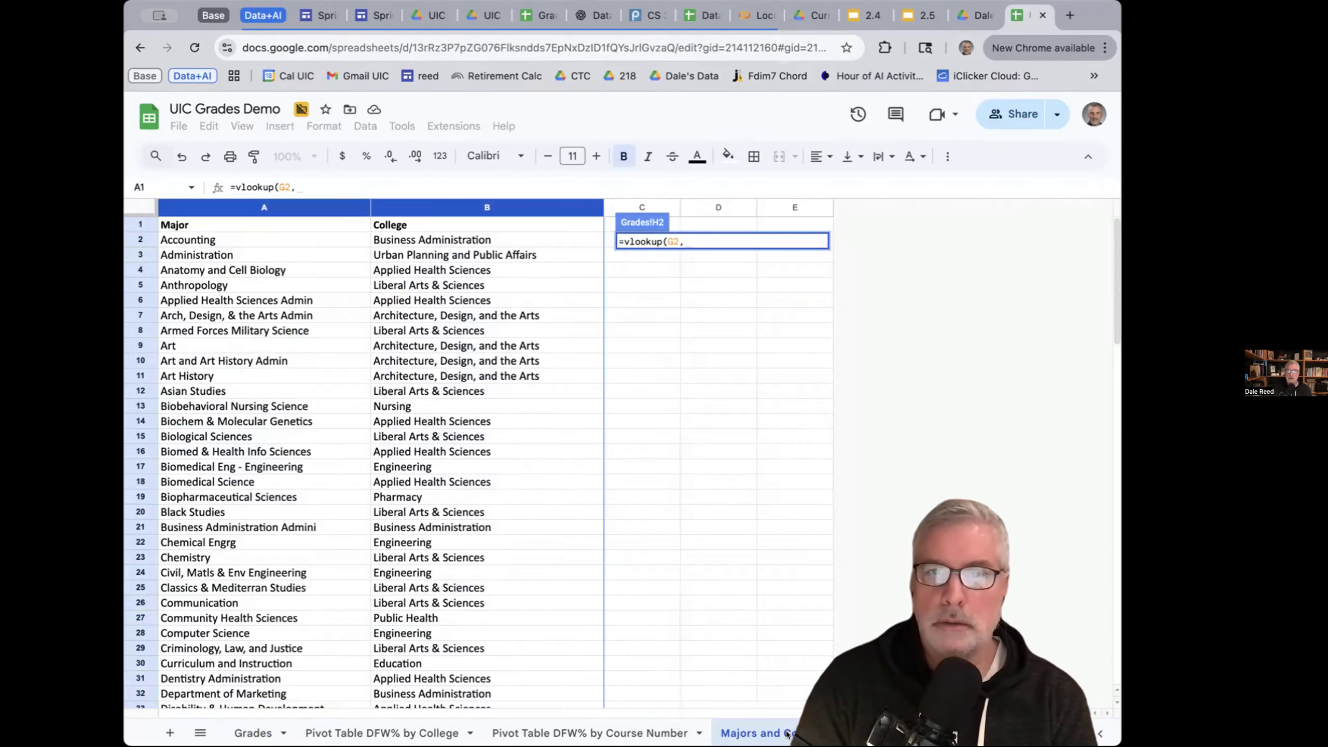
{"action": "left_click", "coordinate": [348, 209]}
{"action": "left_click_drag", "start_coordinate": [347, 209], "coordinate": [486, 208]}
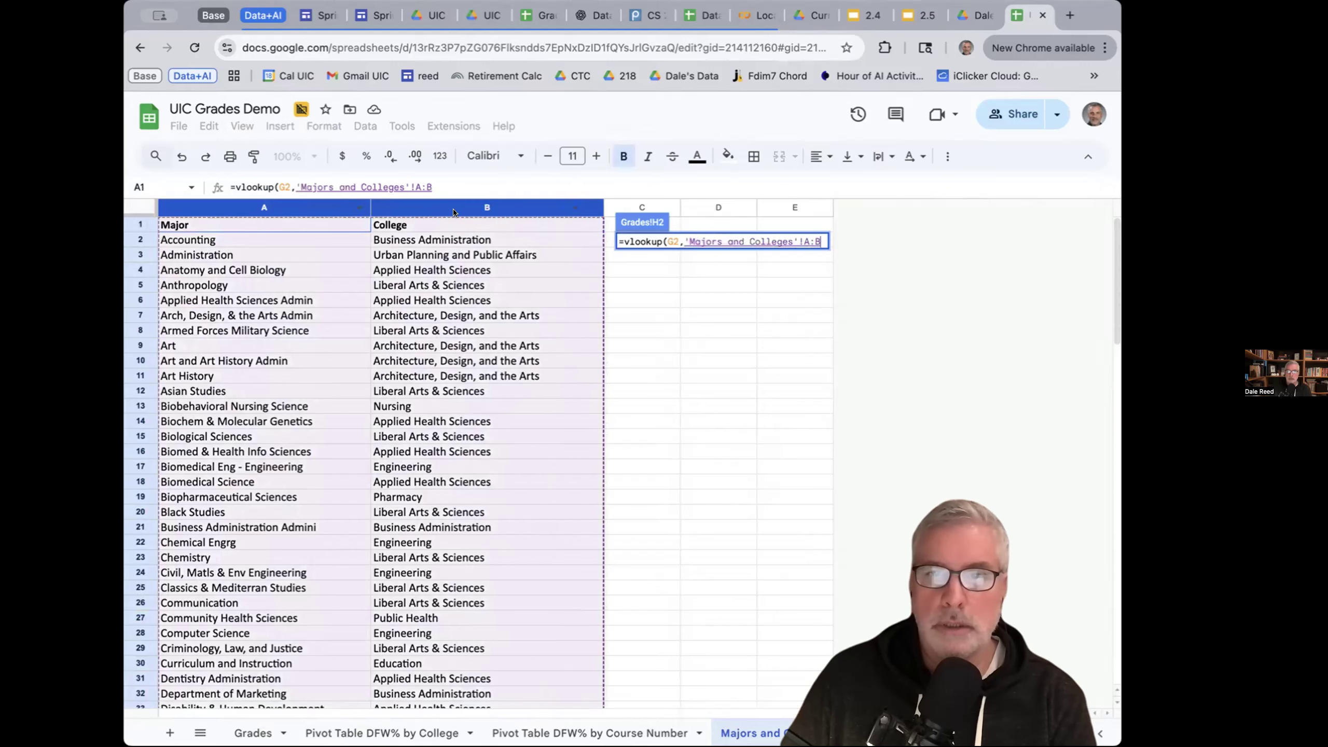
{"action": "type", "text": ",2"}
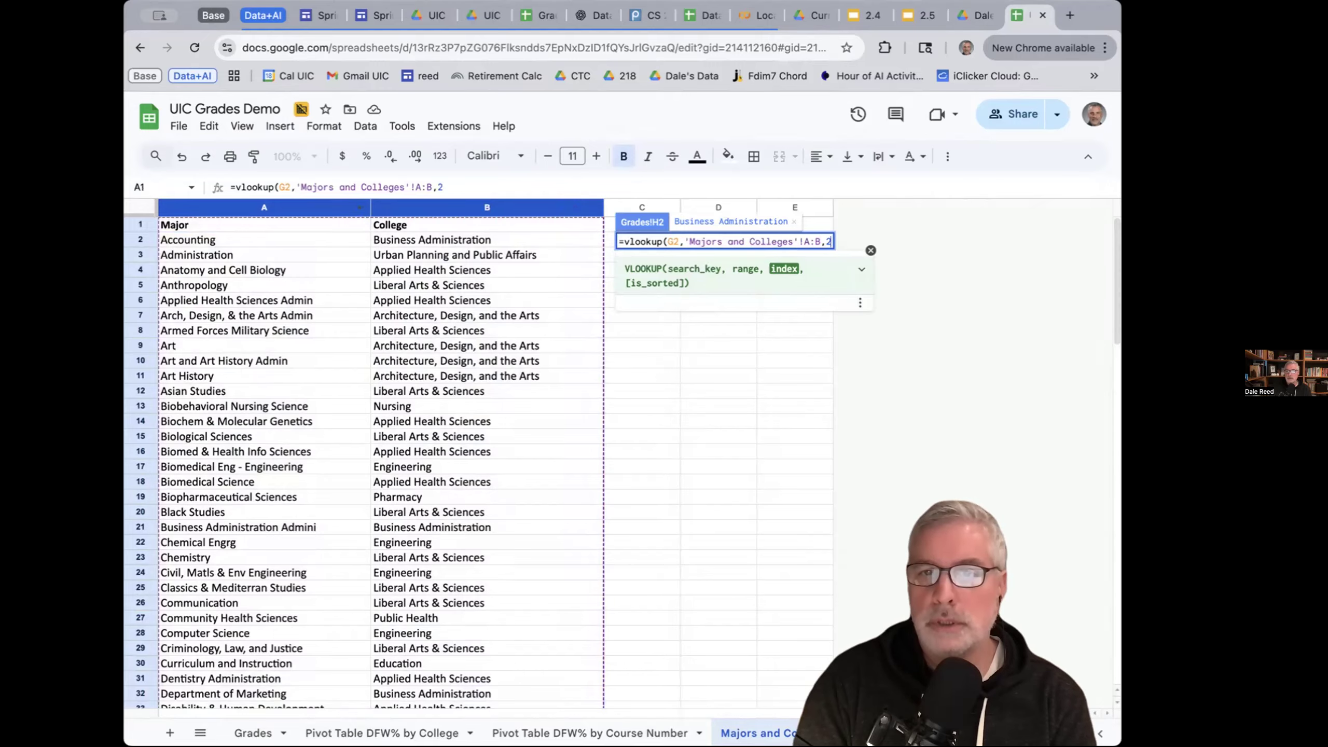
{"action": "key", "text": "Return"}
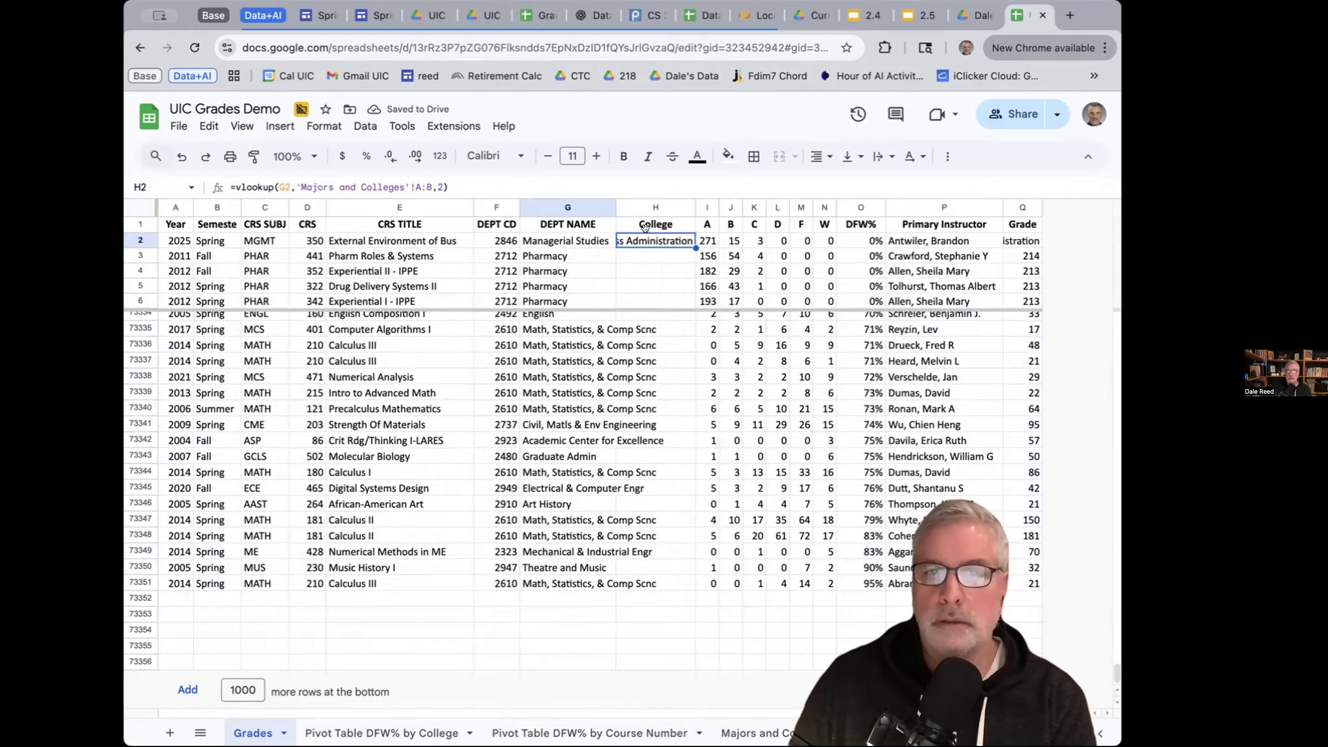
- Left-align cell H2 and adjust the column widths, widening College to fit its text and slightly narrowing DFW%
{"action": "left_click", "coordinate": [815, 157]}
{"action": "left_click", "coordinate": [816, 189]}
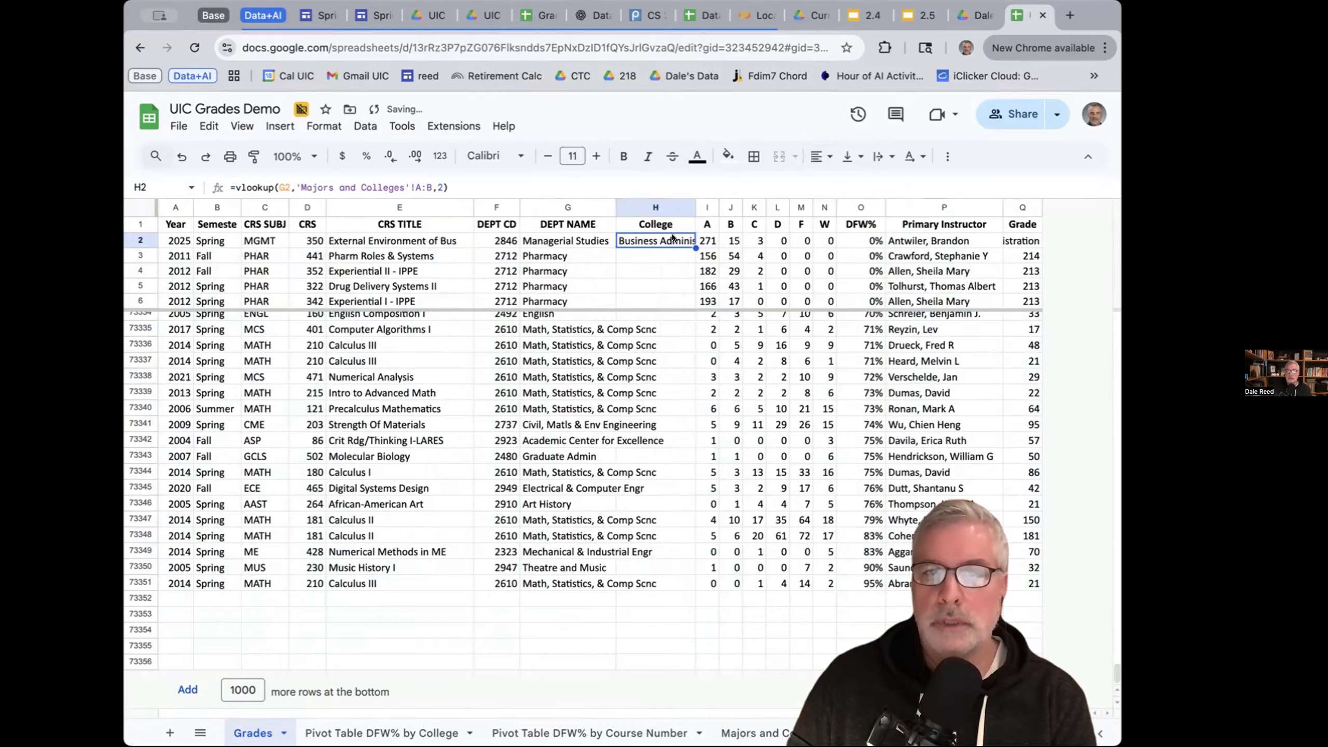
{"action": "left_click_drag", "start_coordinate": [691, 206], "coordinate": [732, 206]}
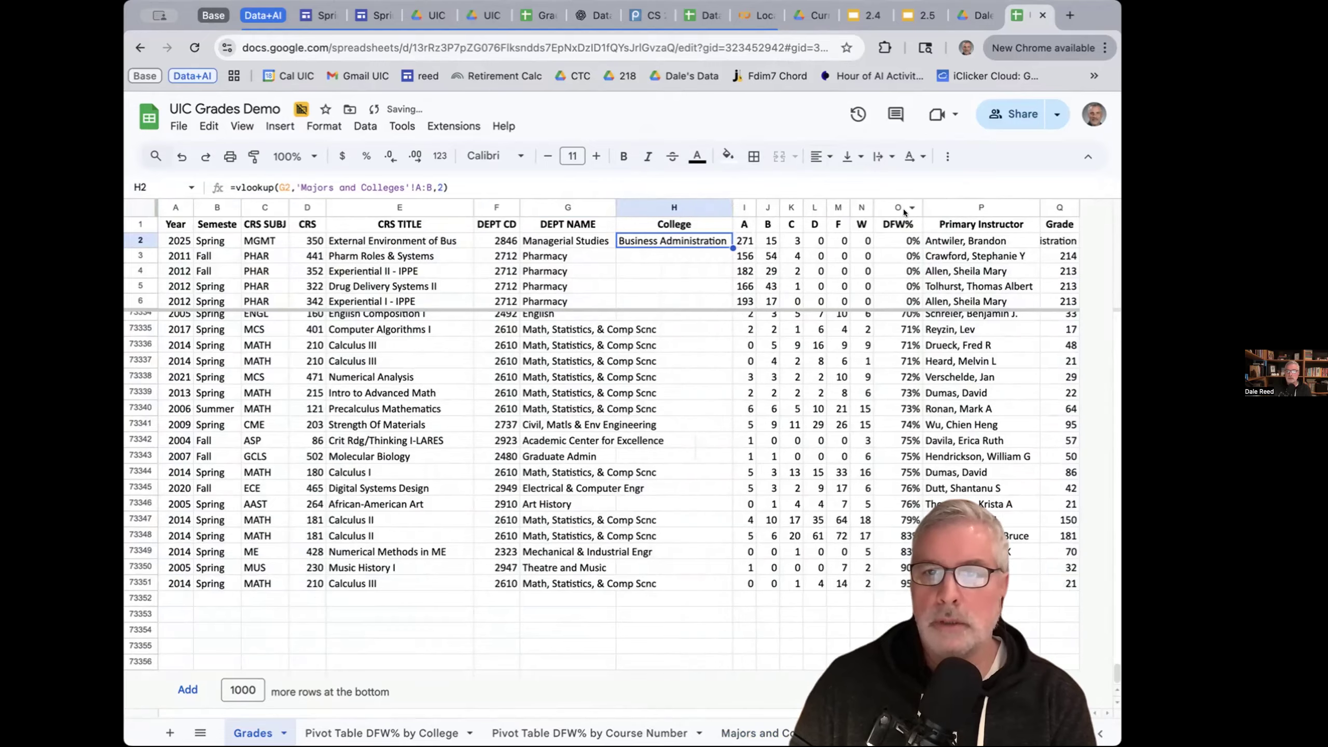
{"action": "left_click_drag", "start_coordinate": [923, 207], "coordinate": [916, 207]}
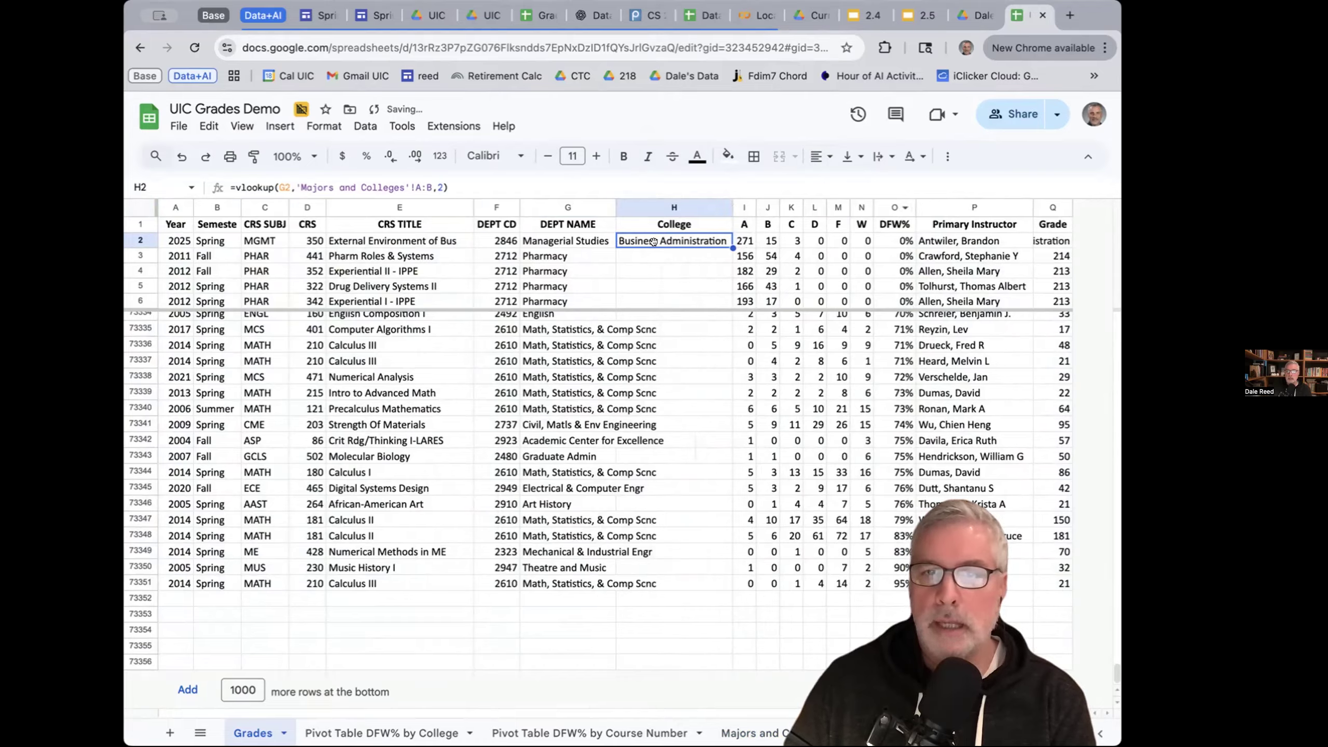
- Copy the lookup formula from H2 into H3:H73351 and inspect the #N/A result and department name in row 73342
{"action": "key", "text": "ctrl+c"}
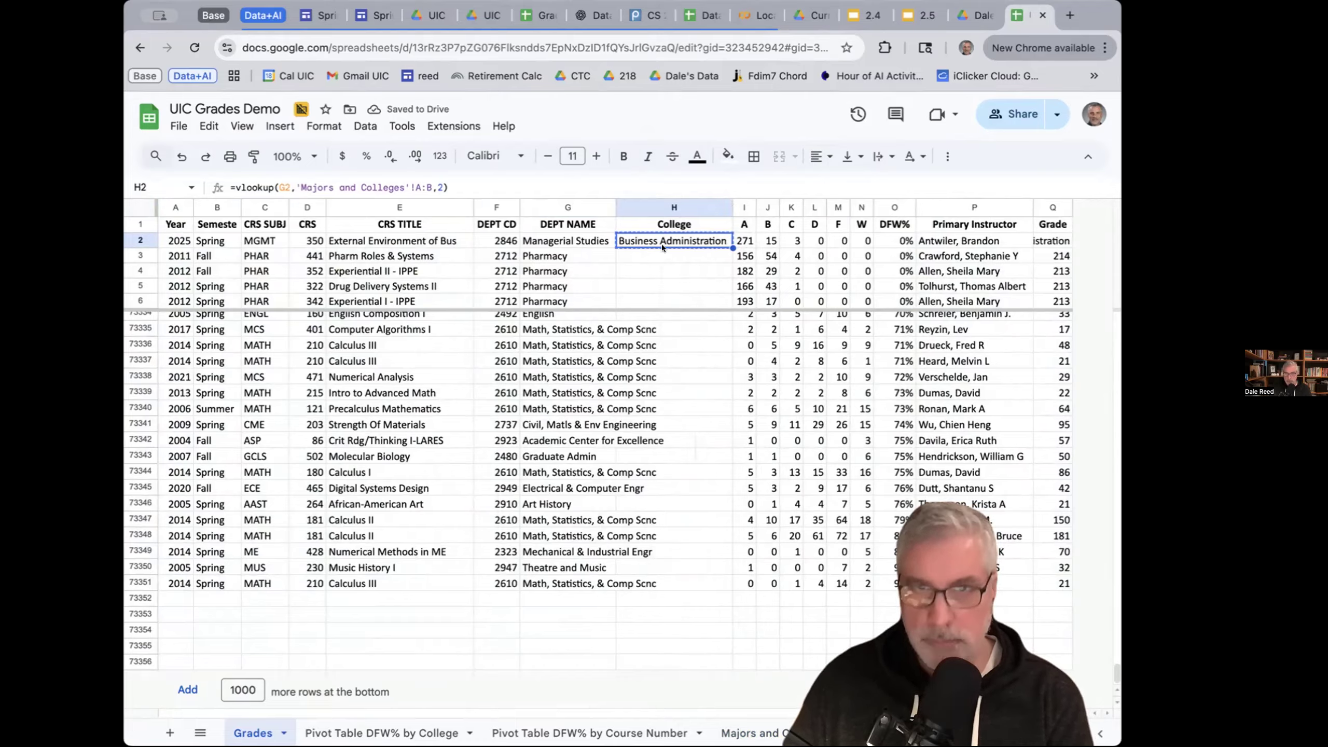
{"action": "left_click", "coordinate": [659, 255]}
{"action": "left_click", "coordinate": [683, 576], "text": "shift"}
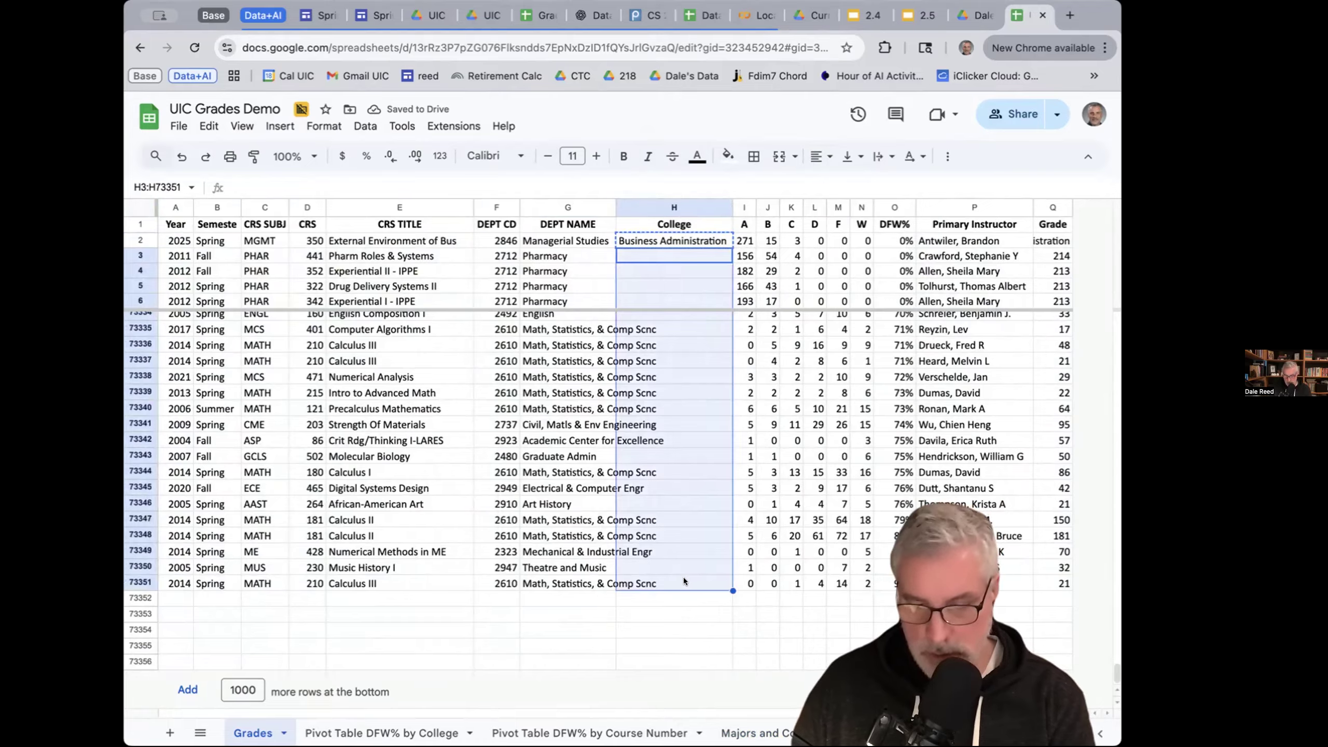
{"action": "key", "text": "ctrl+v"}
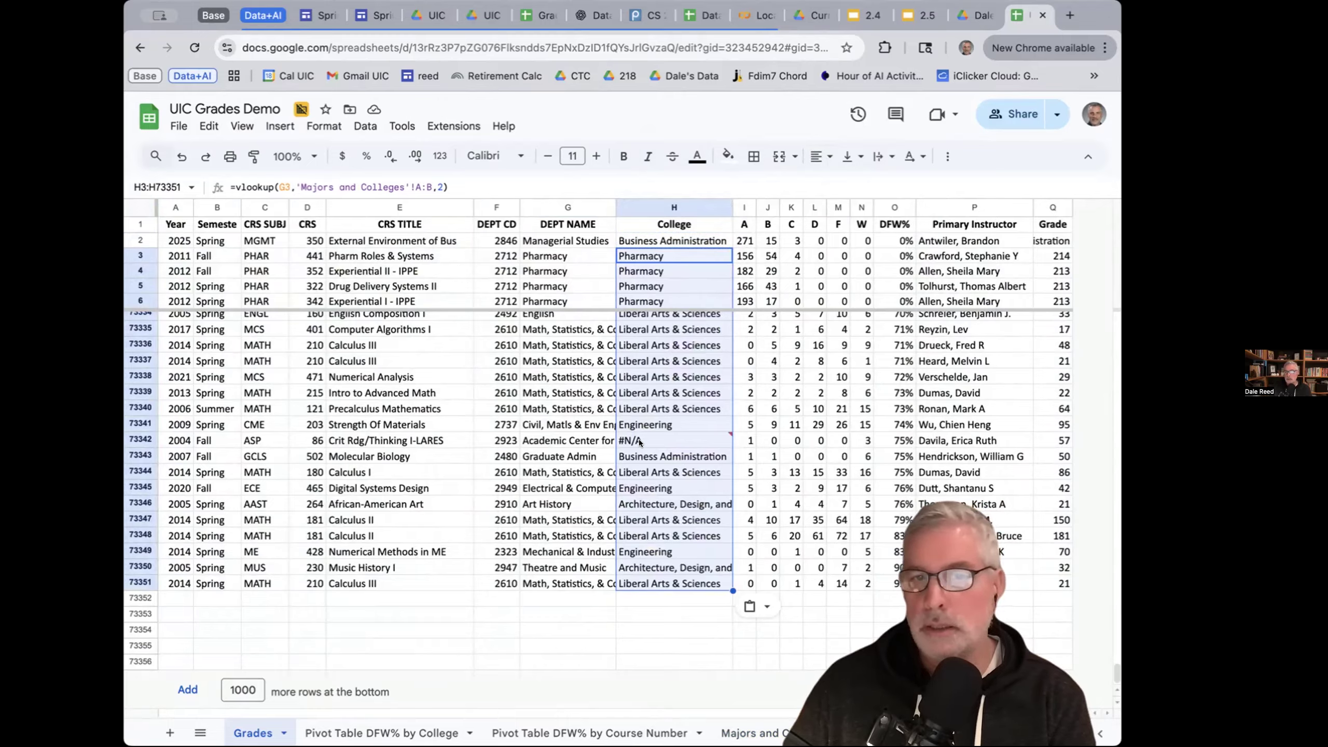
{"action": "mouse_move", "coordinate": [646, 442]}
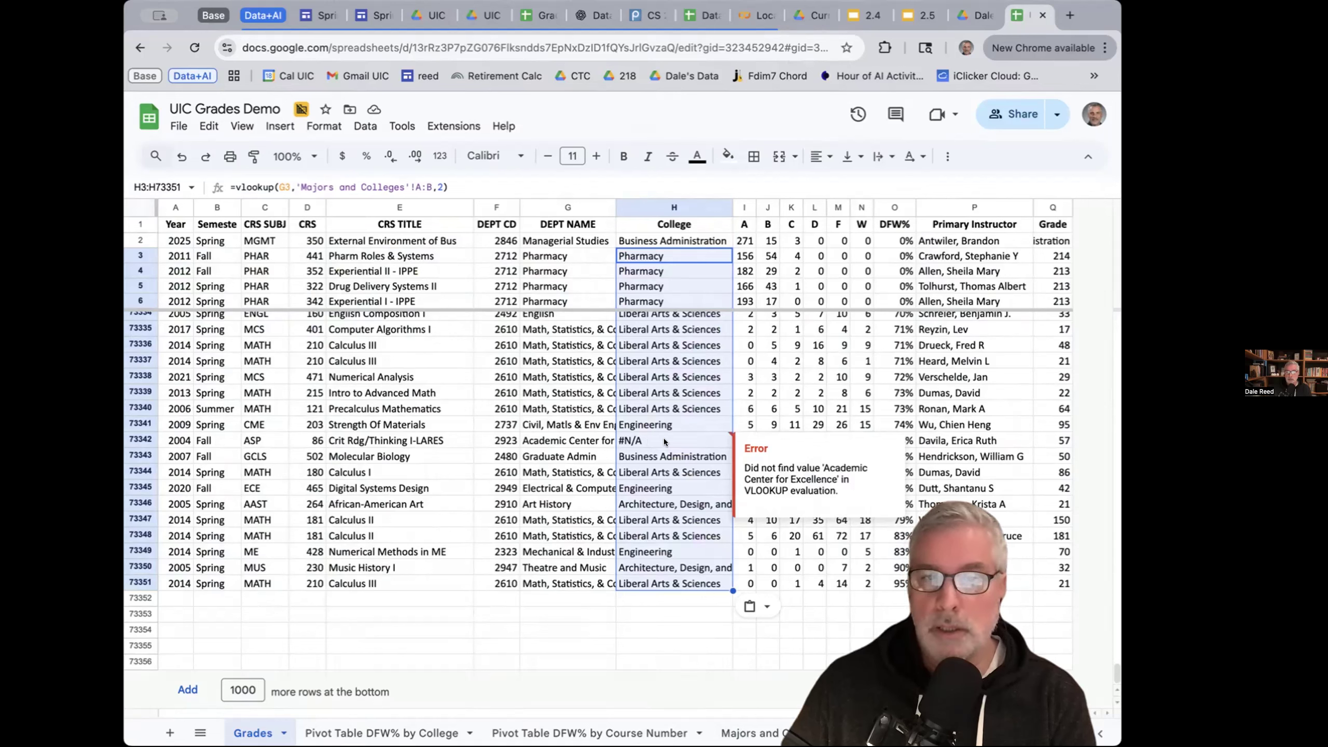
{"action": "left_click", "coordinate": [575, 441]}
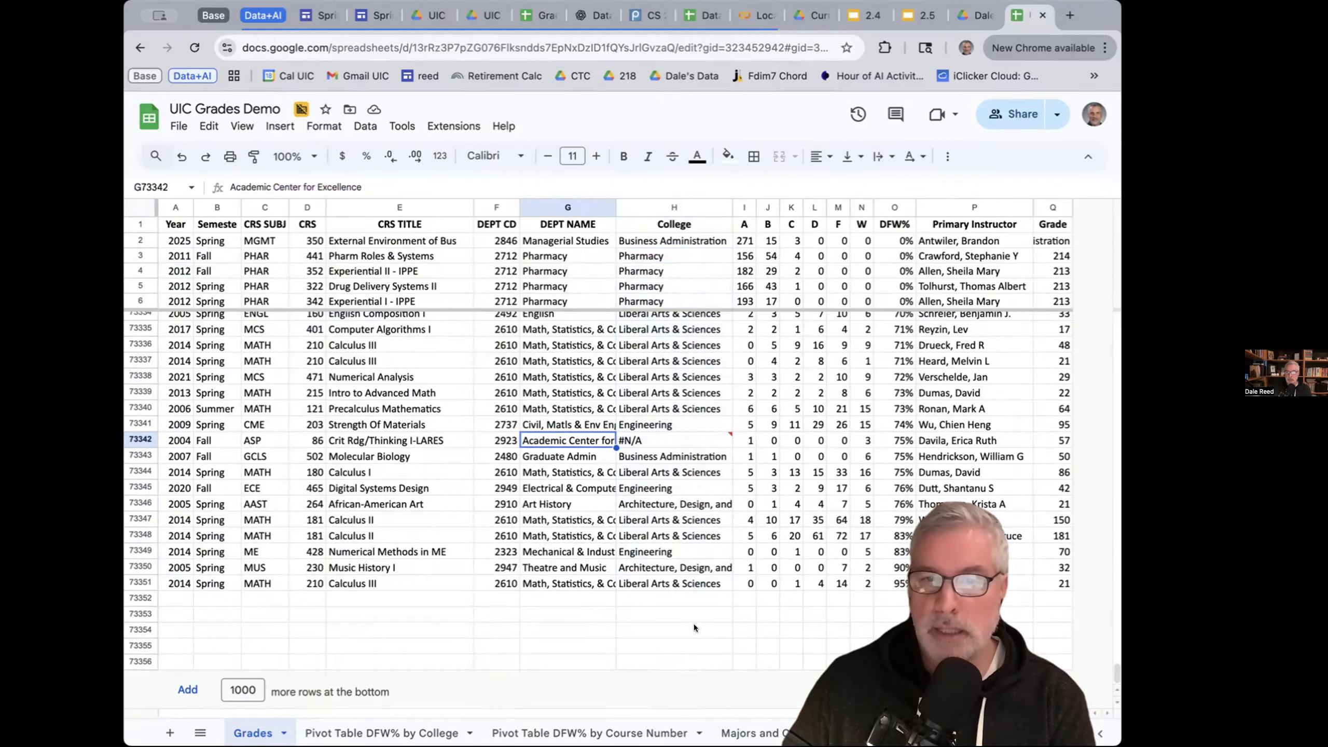
- Add College as the row field of the pivot table on the Pivot Table DFW% by College sheet
{"action": "left_click", "coordinate": [403, 732]}
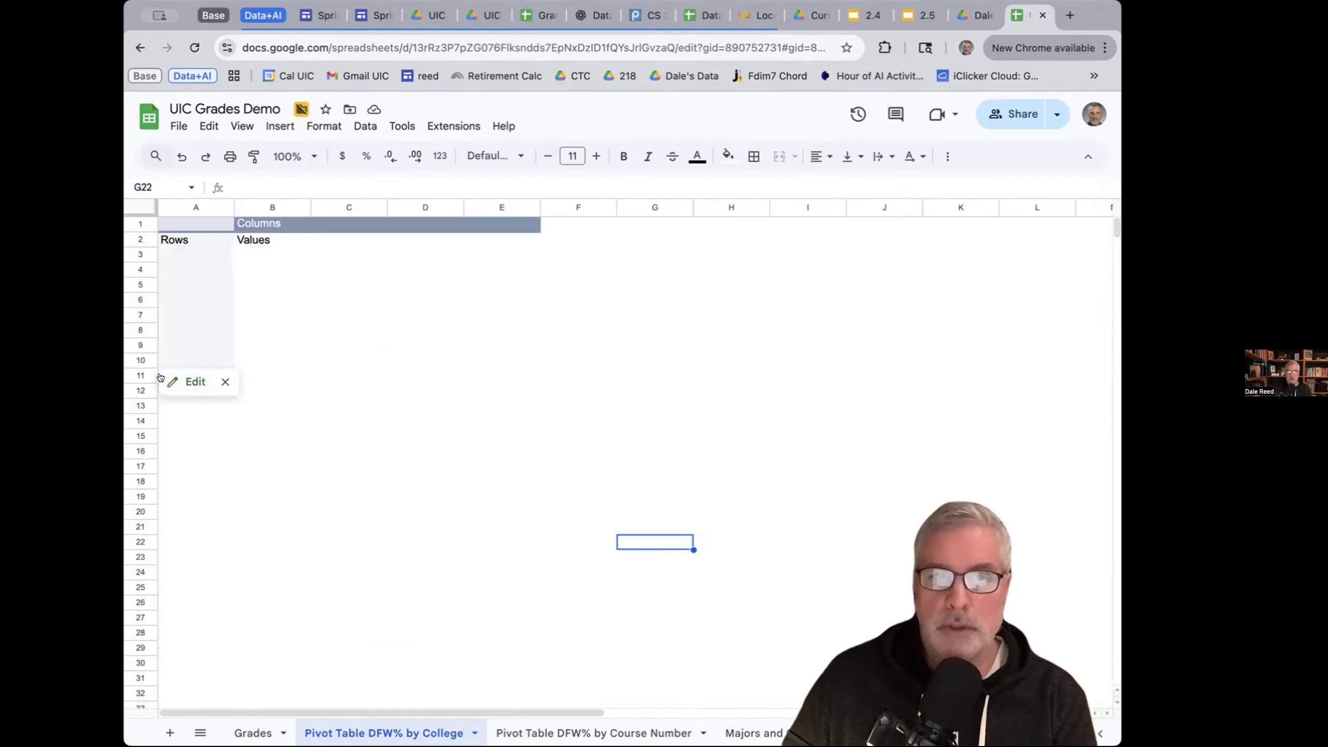
{"action": "left_click", "coordinate": [167, 377]}
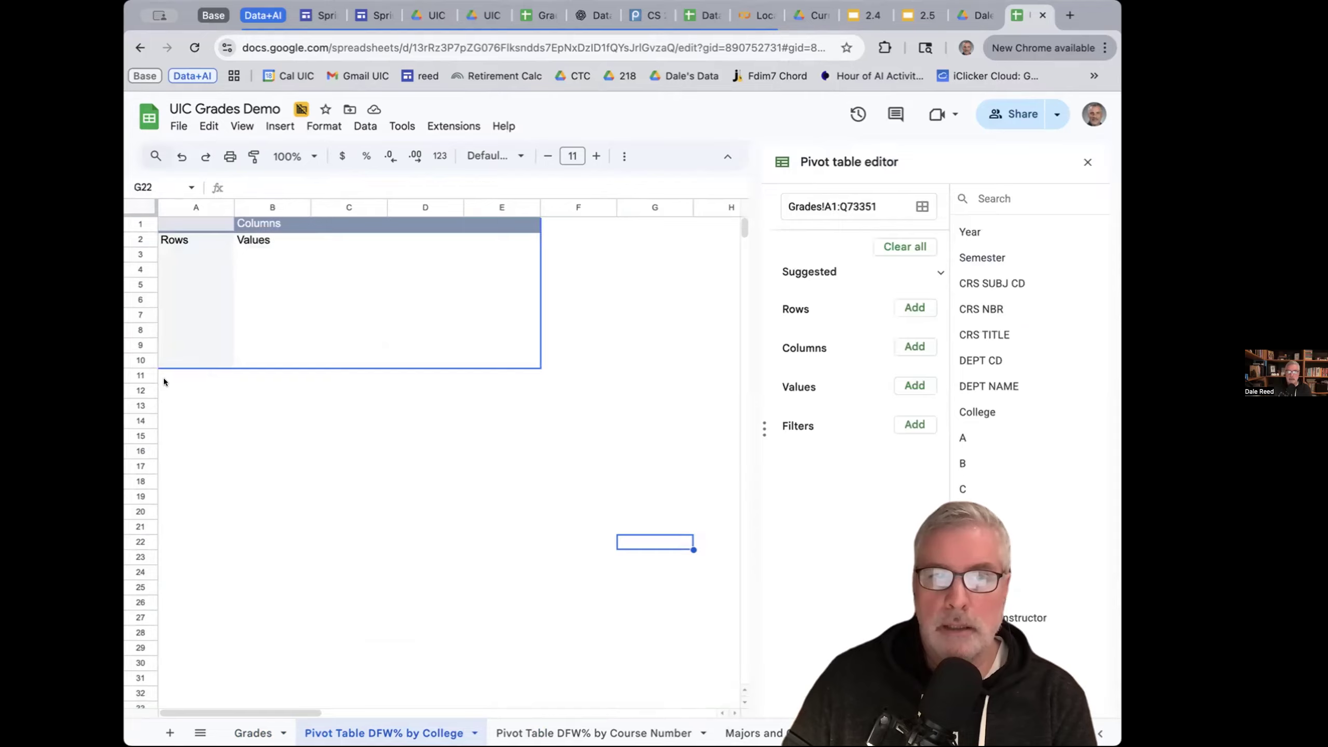
{"action": "left_click", "coordinate": [913, 306]}
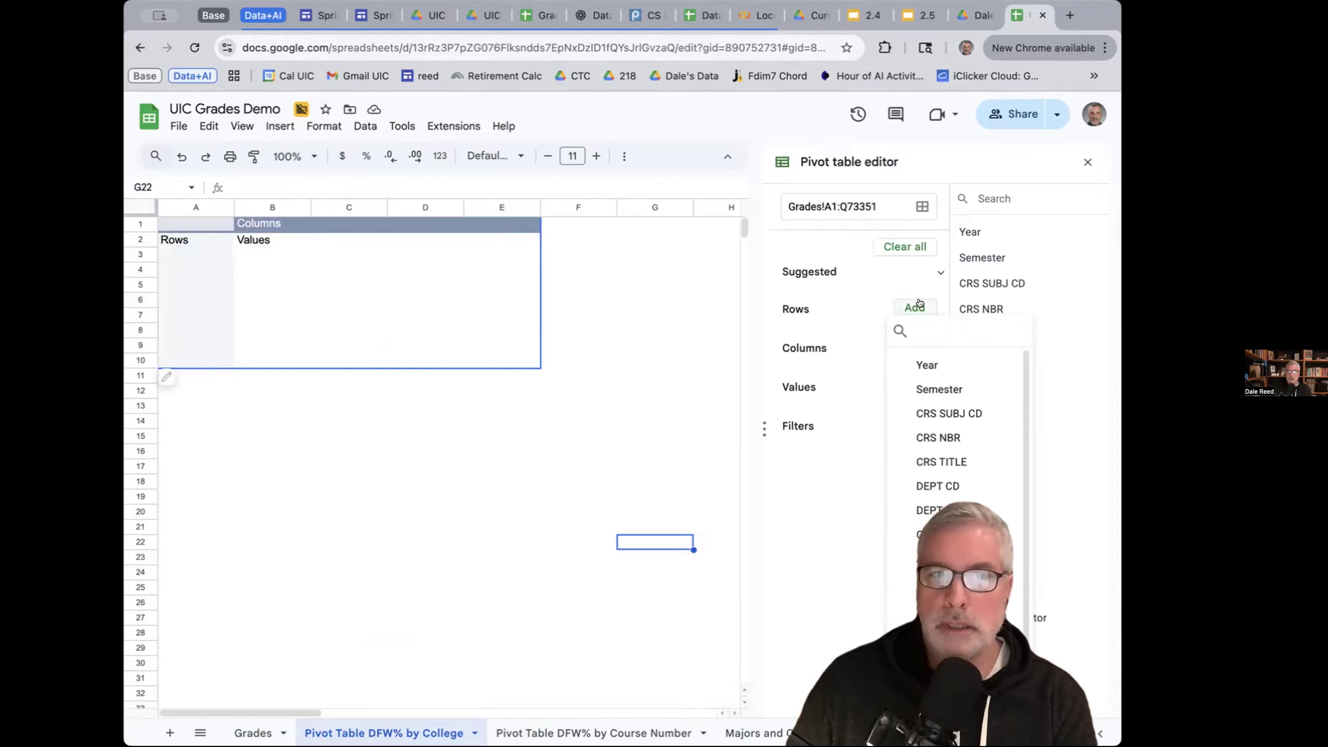
{"action": "left_click", "coordinate": [945, 539]}
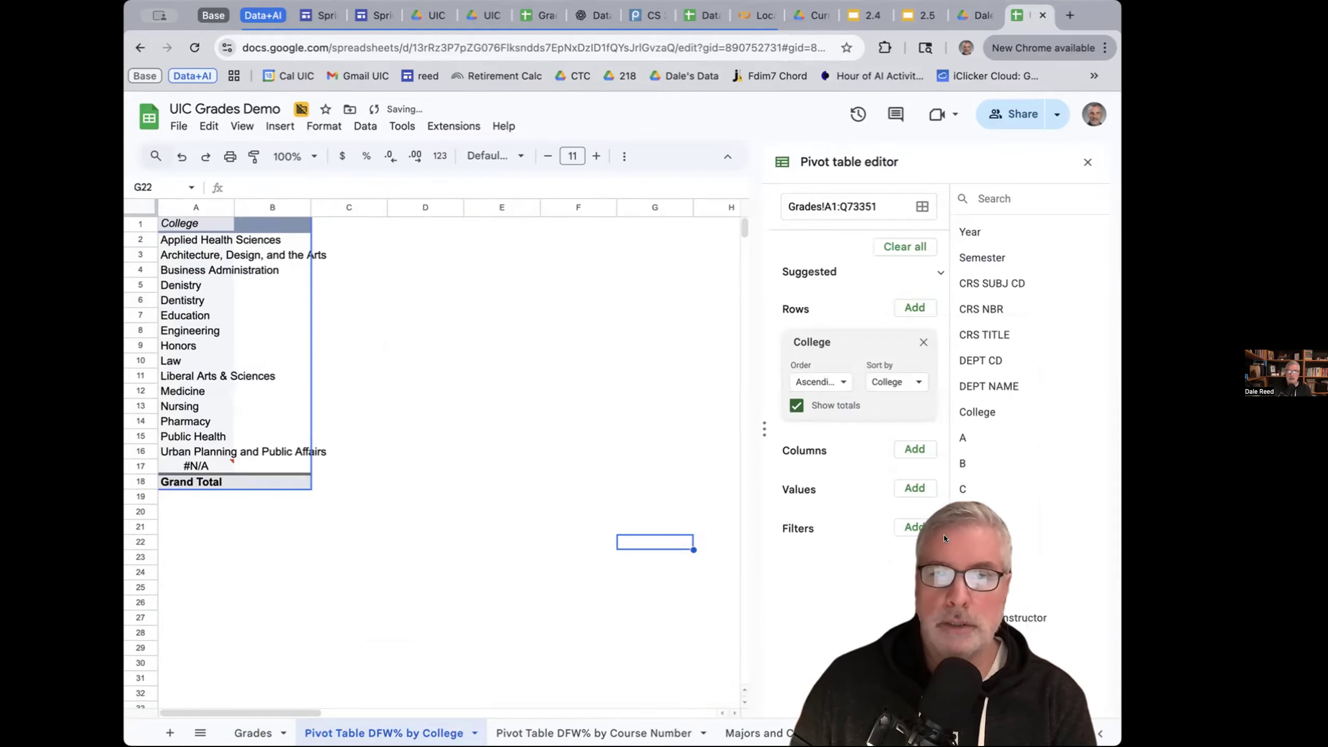
- Add DFW% as the pivot table's value field, summarized by AVERAGE
{"action": "left_click", "coordinate": [913, 488]}
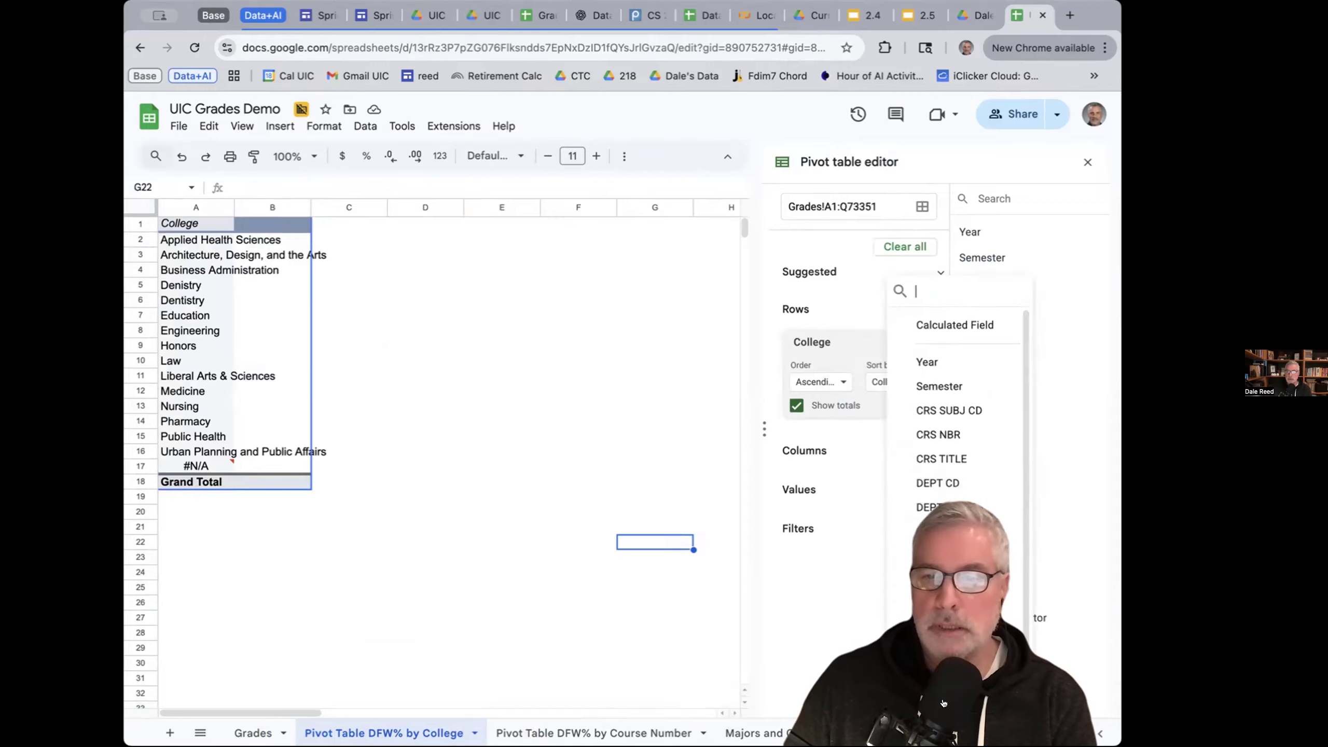
{"action": "left_click", "coordinate": [957, 680]}
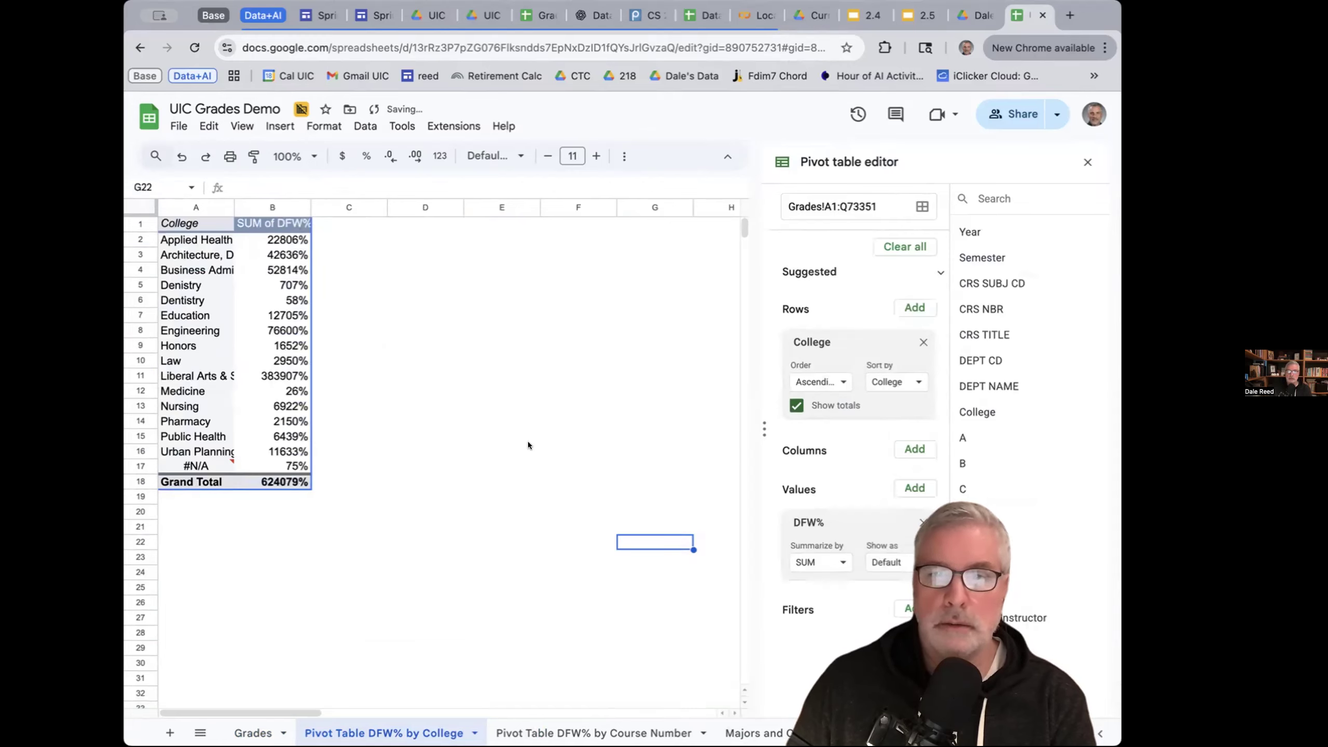
{"action": "left_click", "coordinate": [835, 559]}
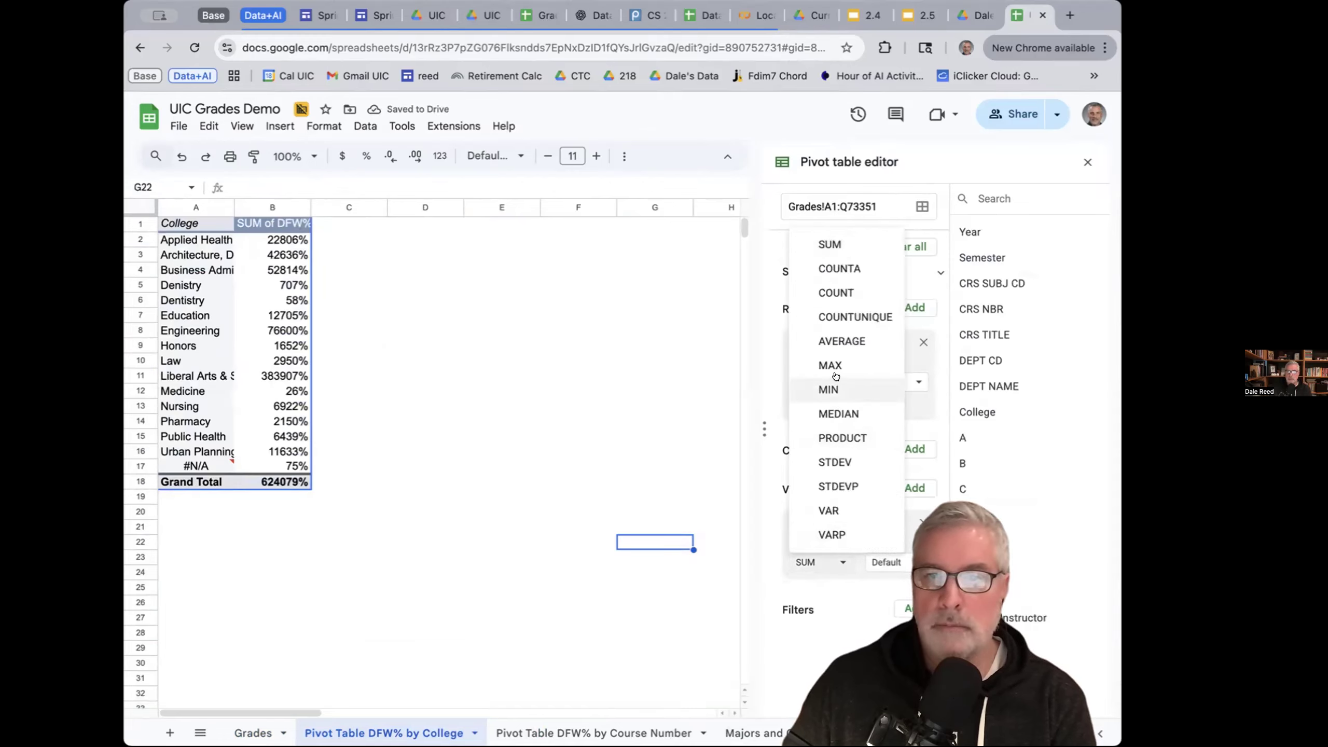
{"action": "left_click", "coordinate": [841, 341]}
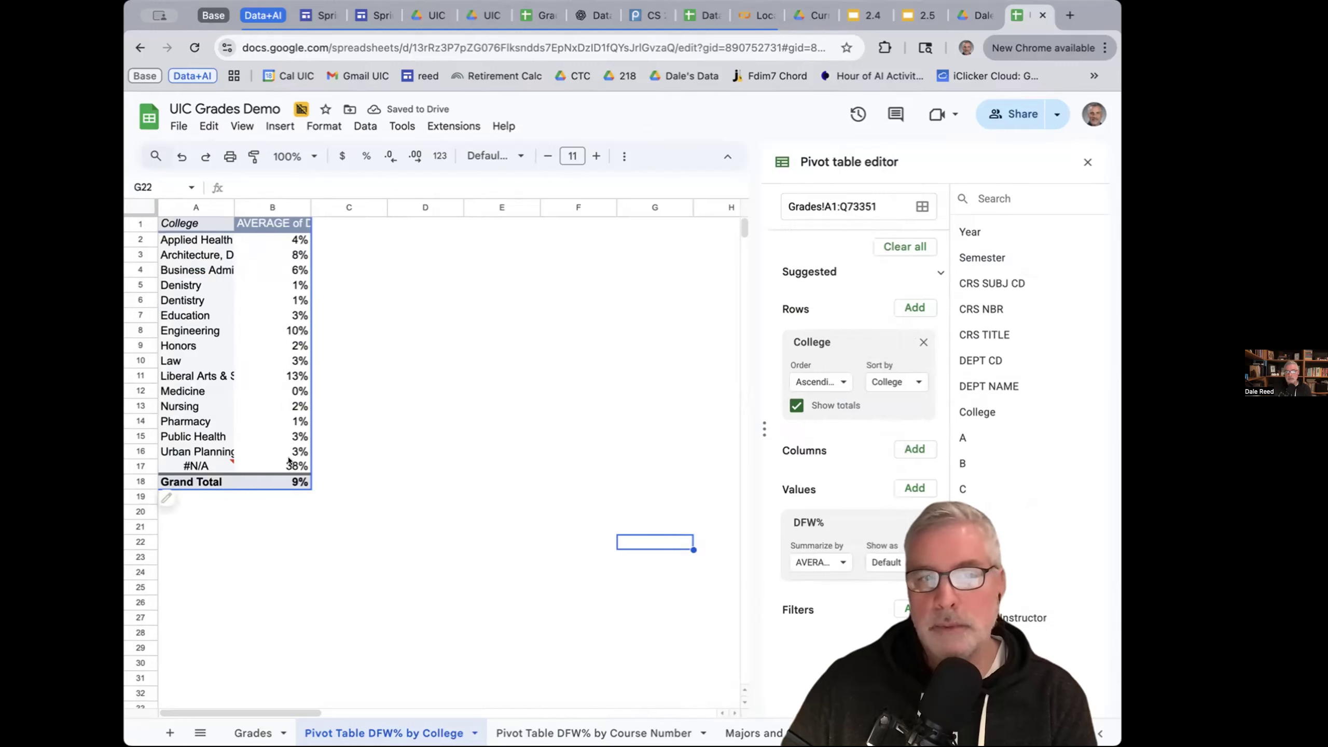
- Sort the pivot table's College rows by AVERAGE of DFW% in descending order
{"action": "left_click", "coordinate": [910, 379]}
{"action": "left_click", "coordinate": [921, 433]}
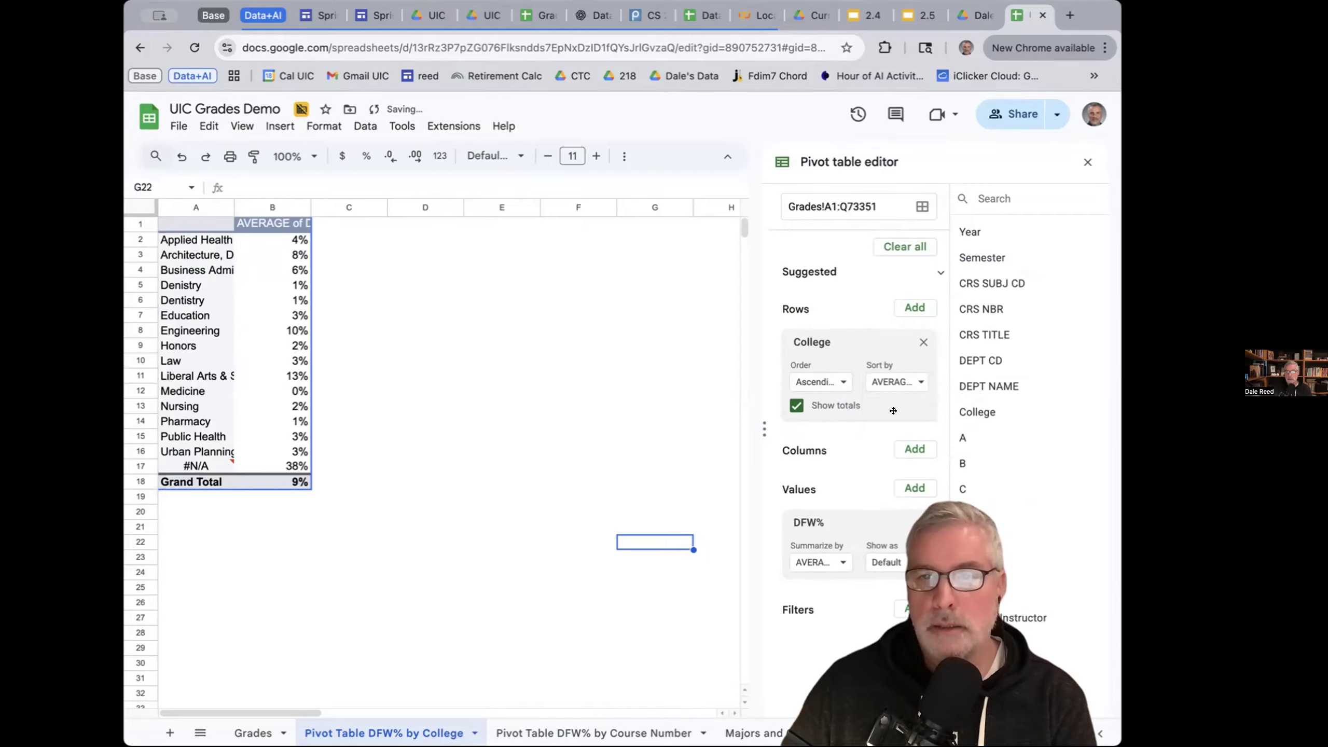
{"action": "left_click", "coordinate": [836, 383]}
{"action": "left_click", "coordinate": [842, 431]}
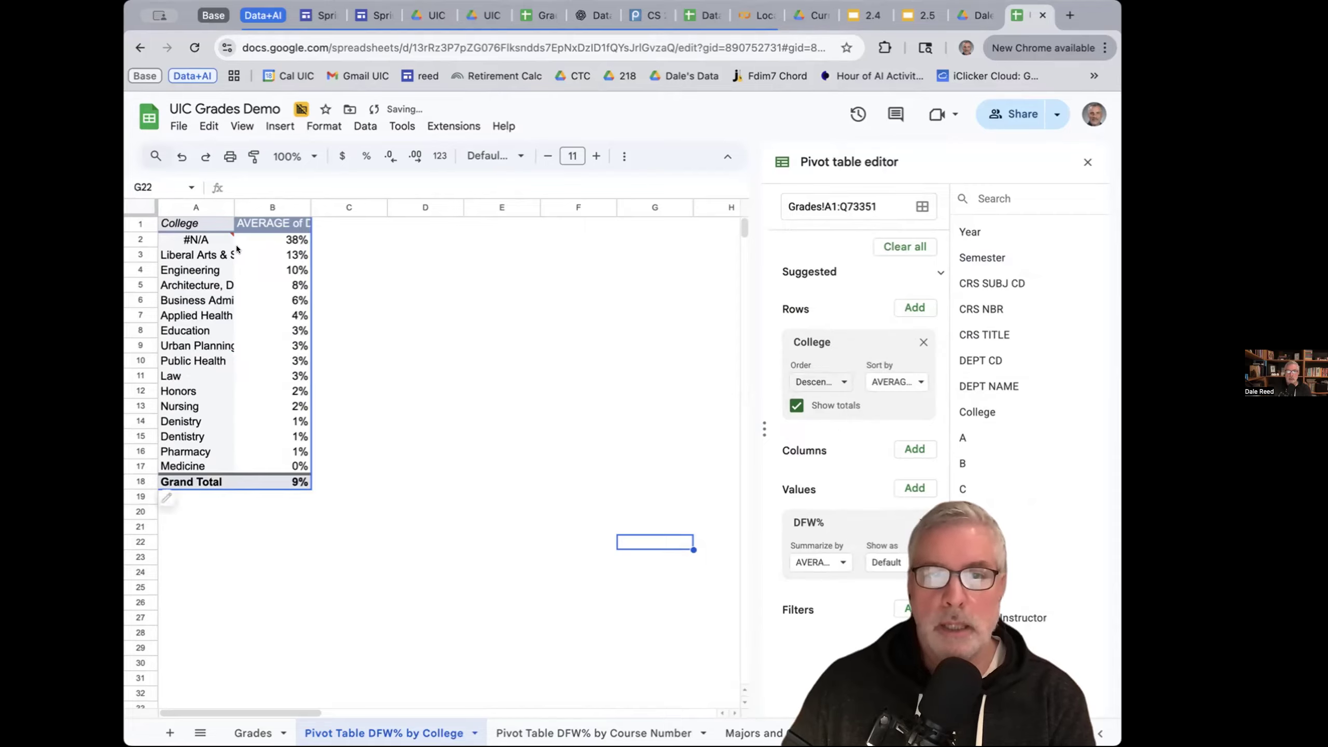
- Check the #N/A row's error, then filter the pivot table by College to exclude the #N/A value
{"action": "mouse_move", "coordinate": [193, 238]}
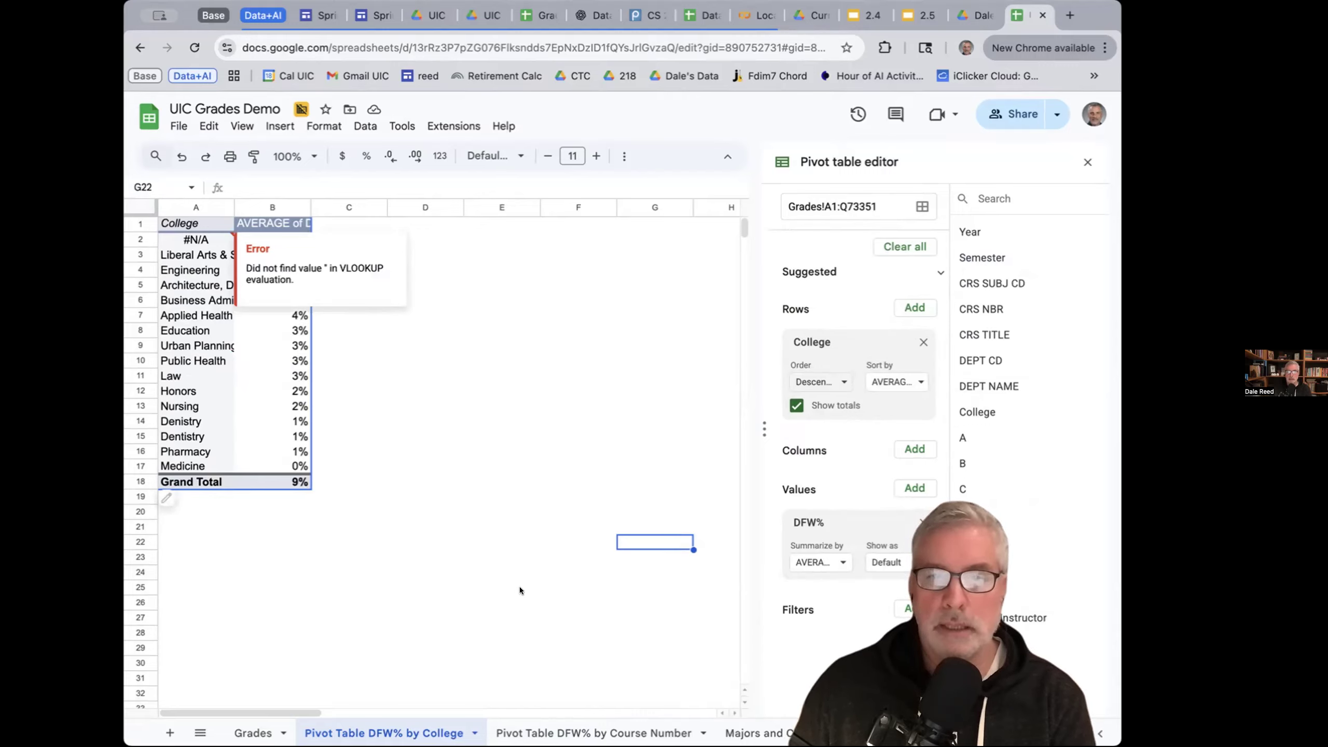
{"action": "left_click", "coordinate": [909, 607]}
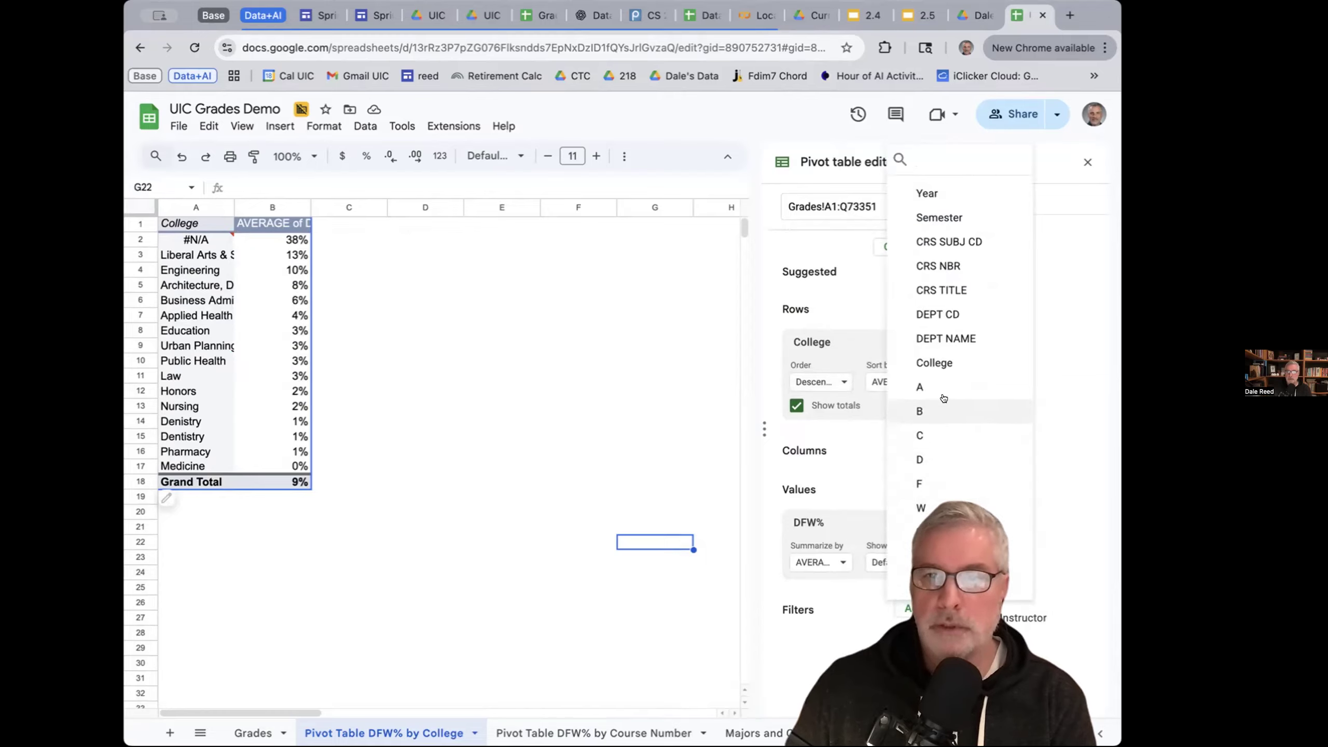
{"action": "left_click", "coordinate": [931, 362]}
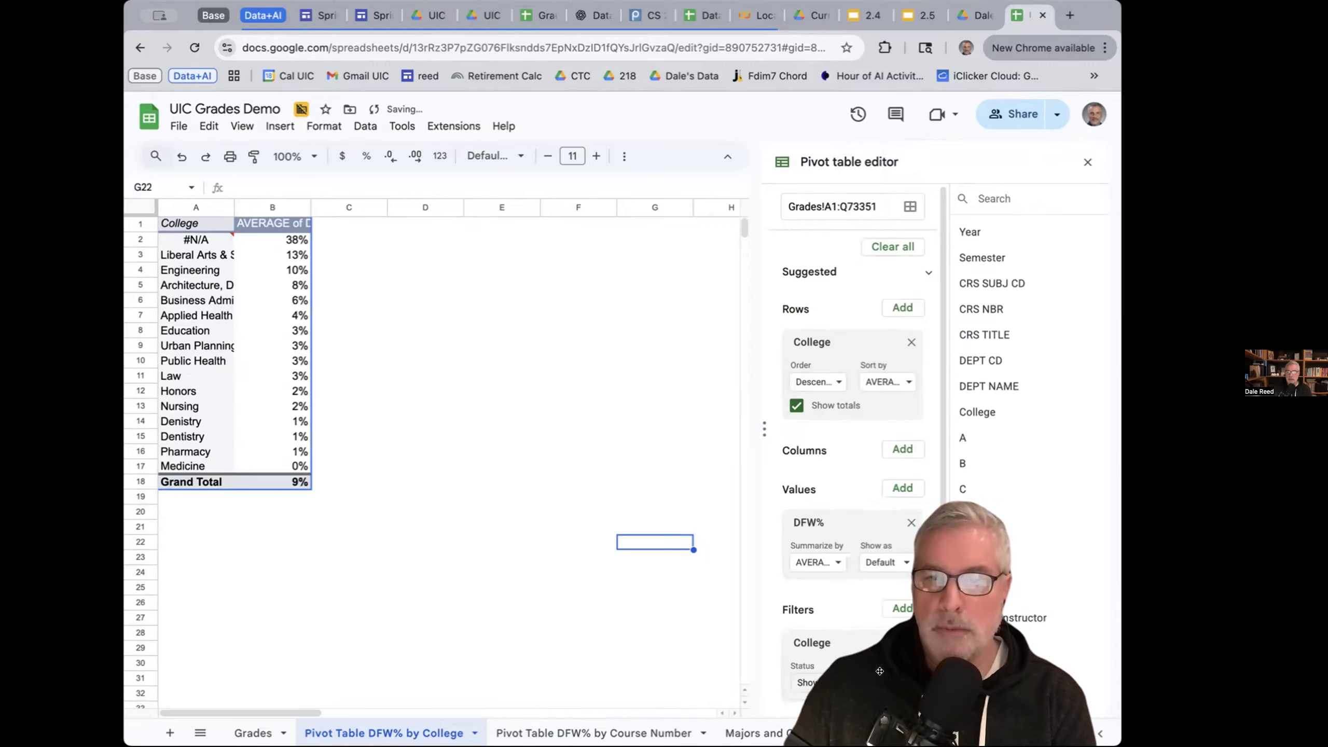
{"action": "left_click", "coordinate": [898, 679]}
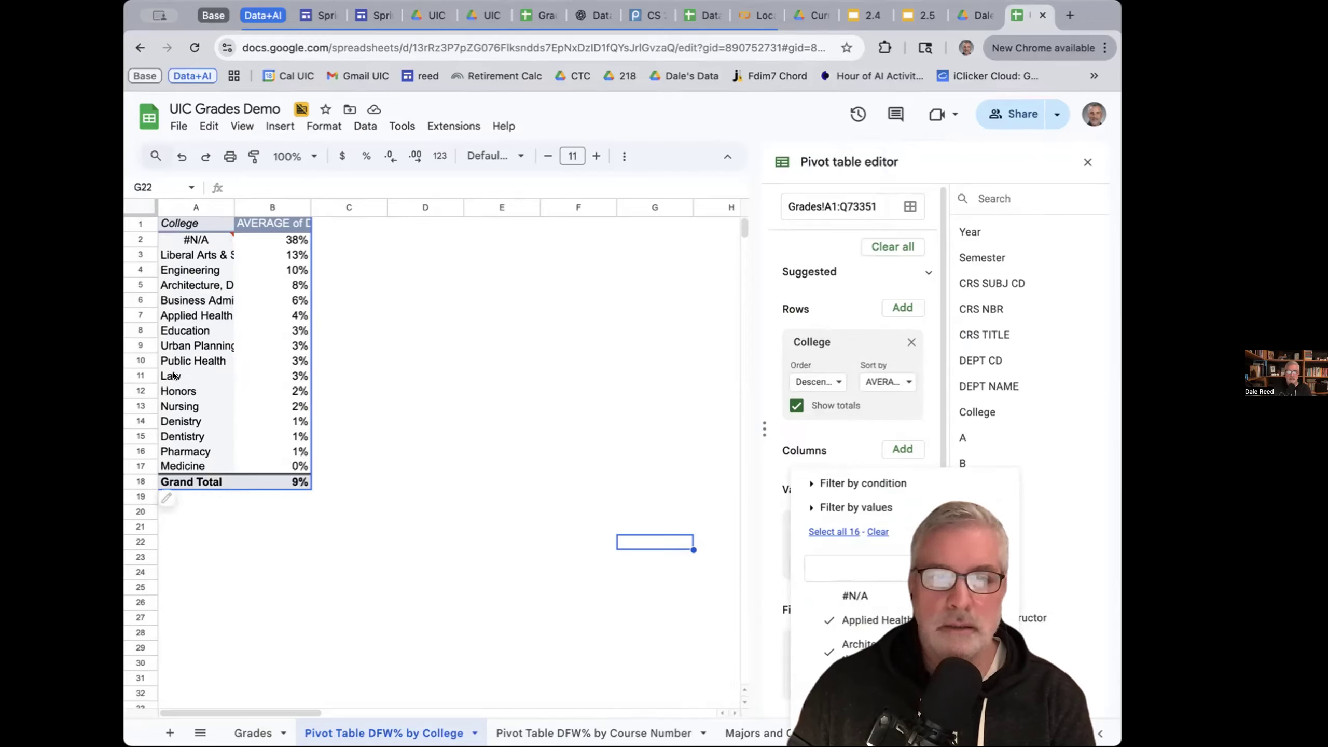
{"action": "left_click", "coordinate": [983, 718]}
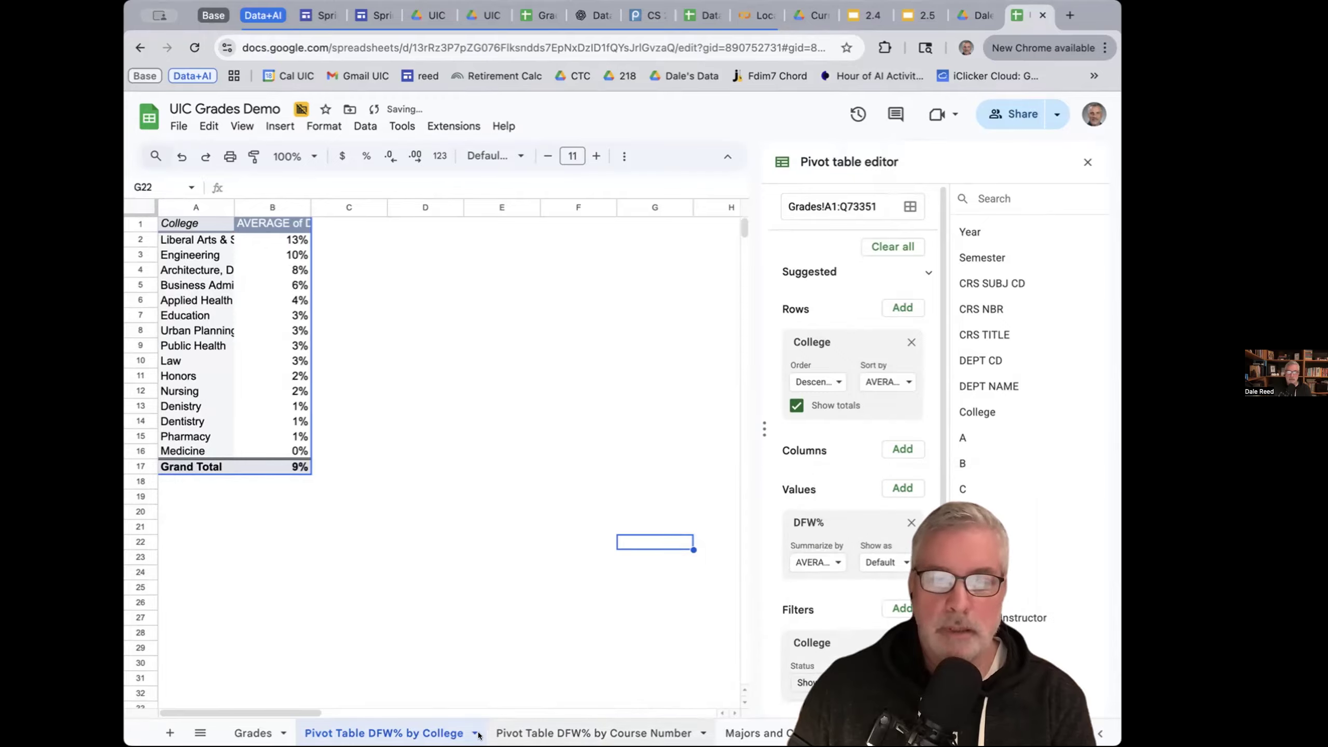
- From the Majors and Colleges sheet, replace every instance of "Denistry" with "Dentistry" across all sheets
{"action": "left_click", "coordinate": [771, 732]}
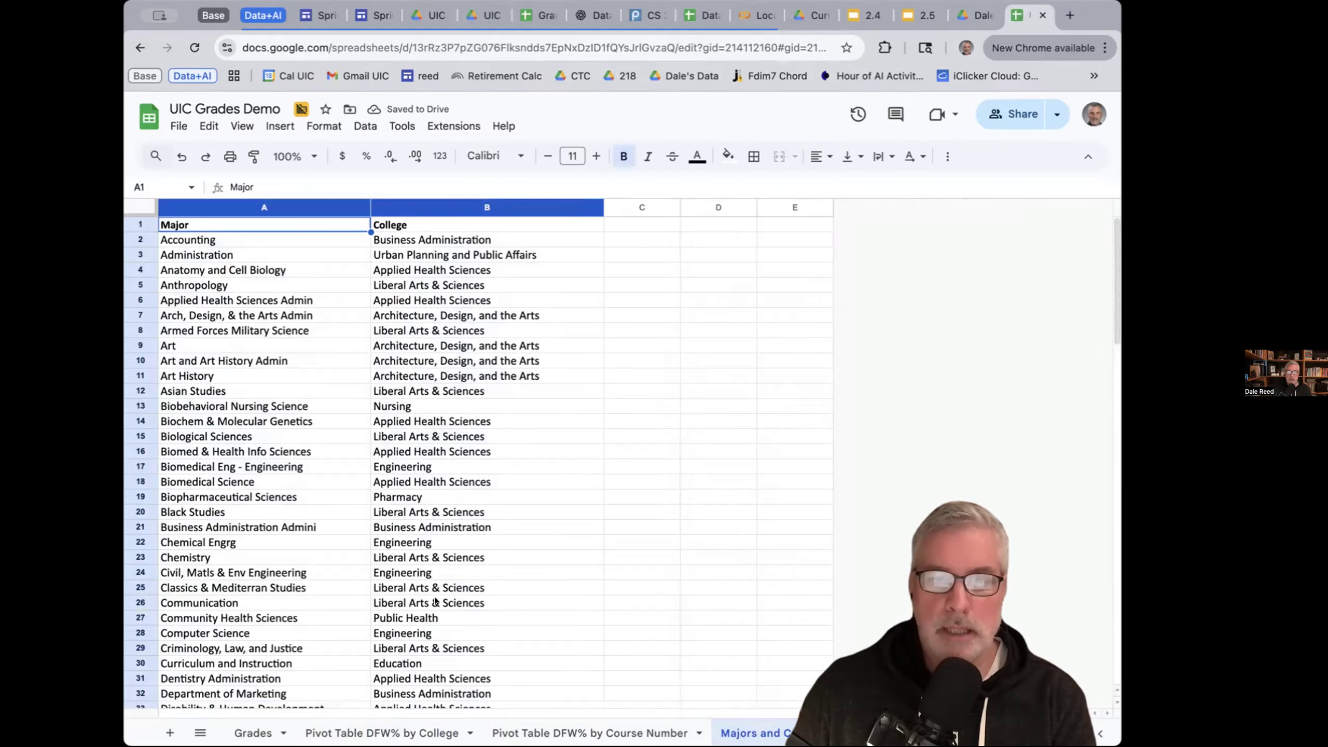
{"action": "key", "text": "ctrl+f"}
{"action": "type", "text": "Denistry"}
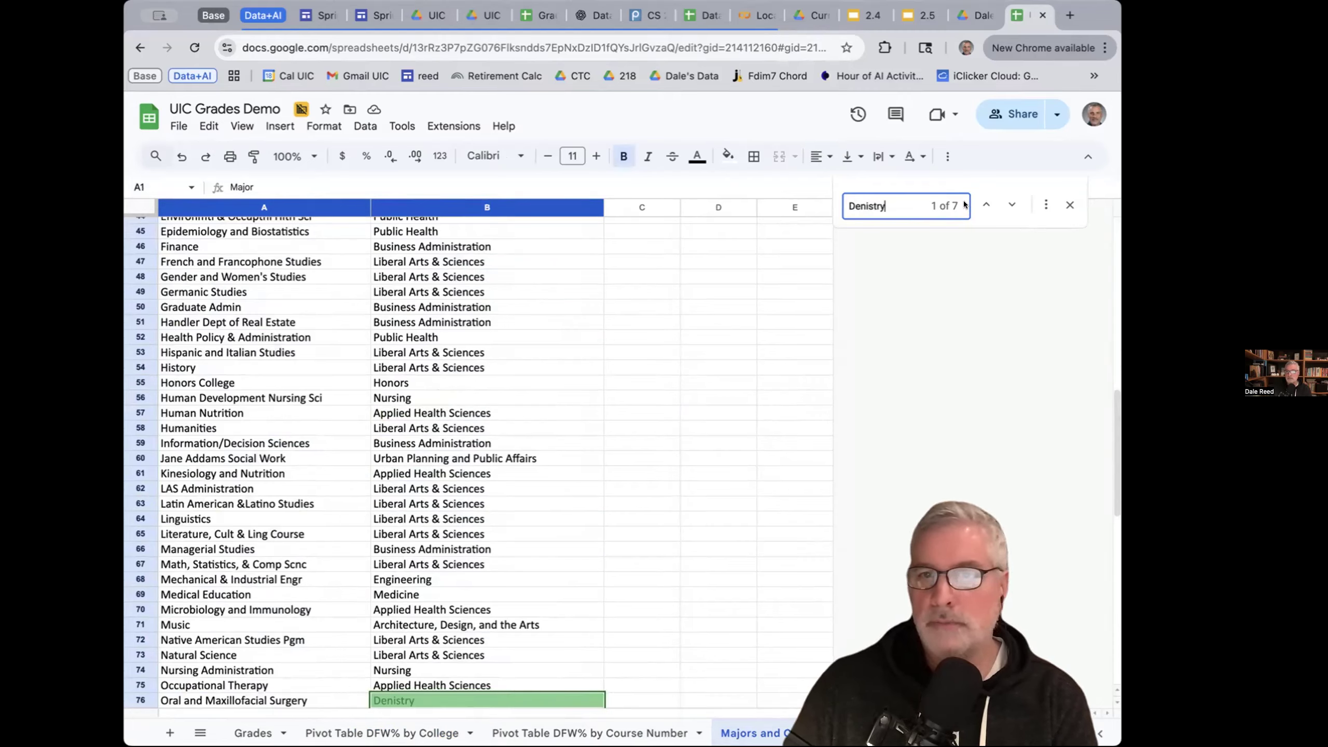
{"action": "left_click", "coordinate": [1045, 205]}
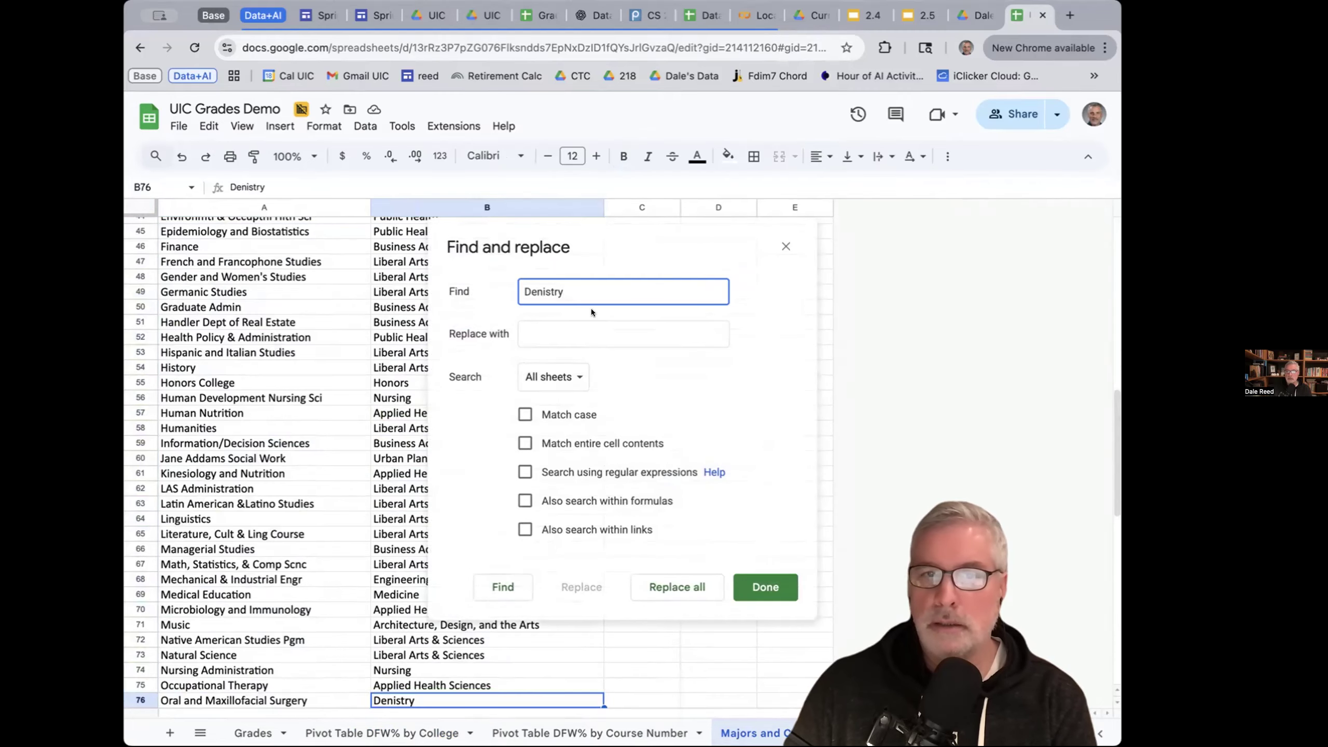
{"action": "left_click", "coordinate": [532, 325]}
{"action": "type", "text": "D"}
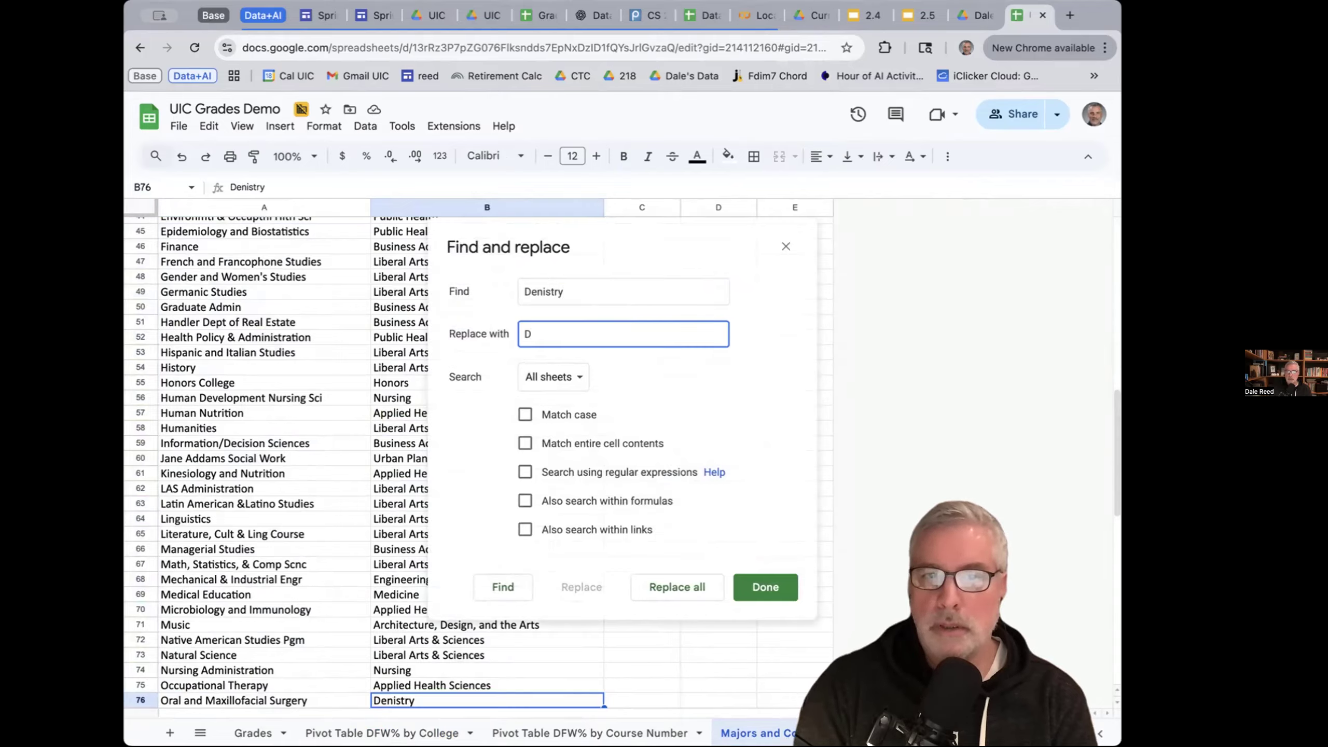
{"action": "type", "text": "entistry"}
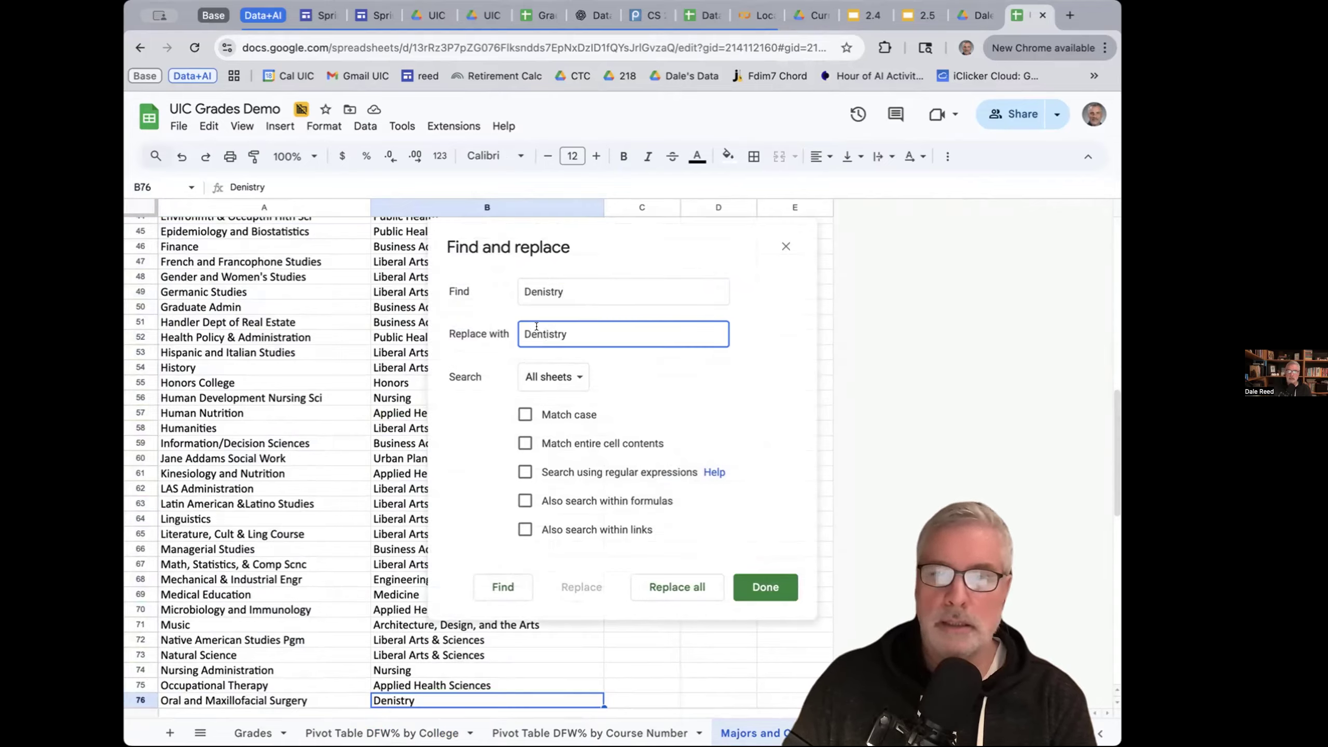
{"action": "left_click", "coordinate": [682, 581]}
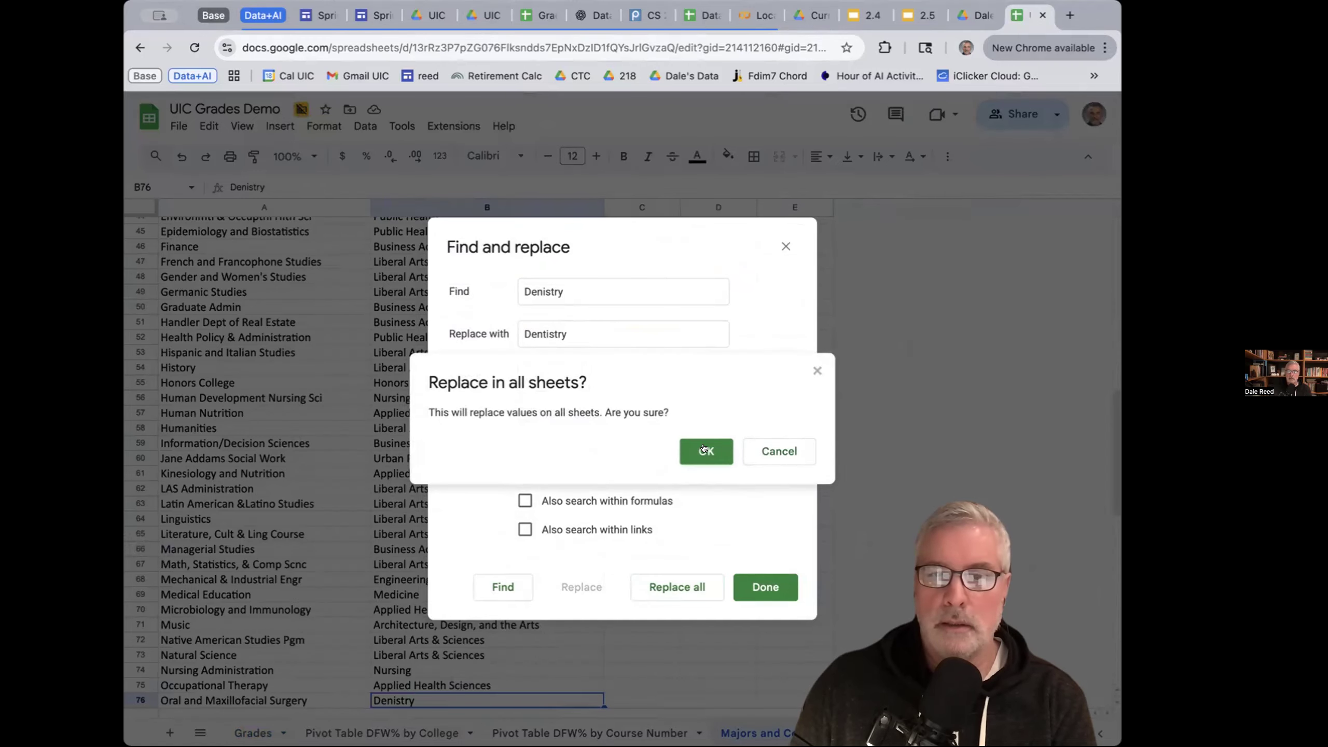
{"action": "left_click", "coordinate": [703, 450]}
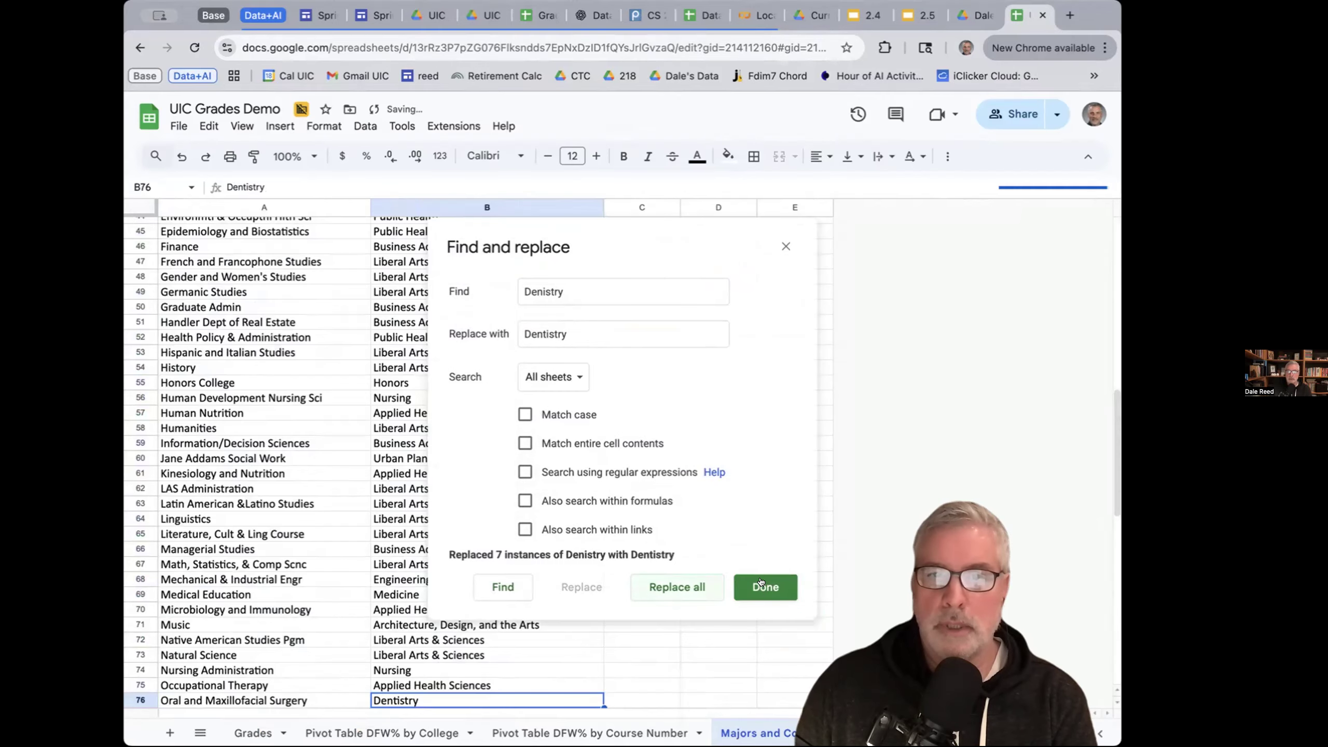
{"action": "left_click", "coordinate": [761, 580]}
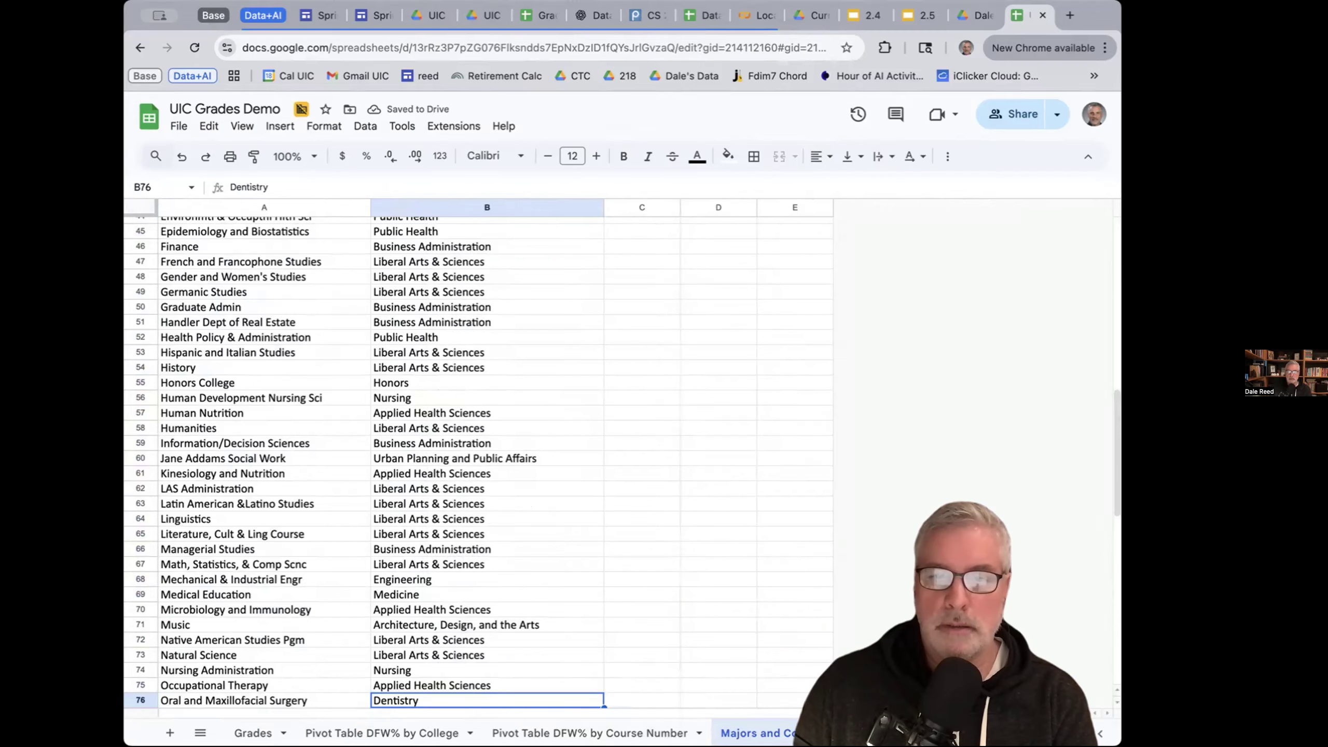
- Widen the College column on the Pivot Table DFW% by College sheet so the full college names fit
{"action": "left_click", "coordinate": [411, 733]}
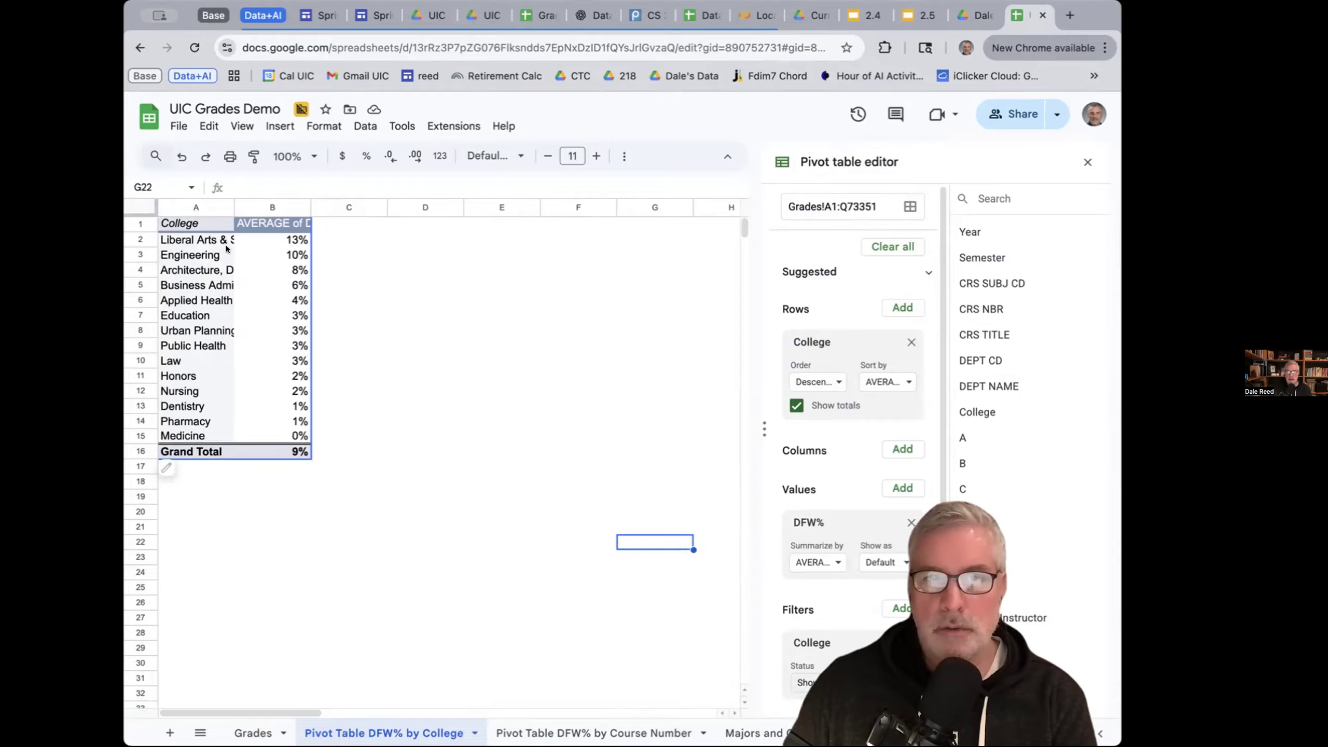
{"action": "left_click_drag", "start_coordinate": [233, 204], "coordinate": [324, 202]}
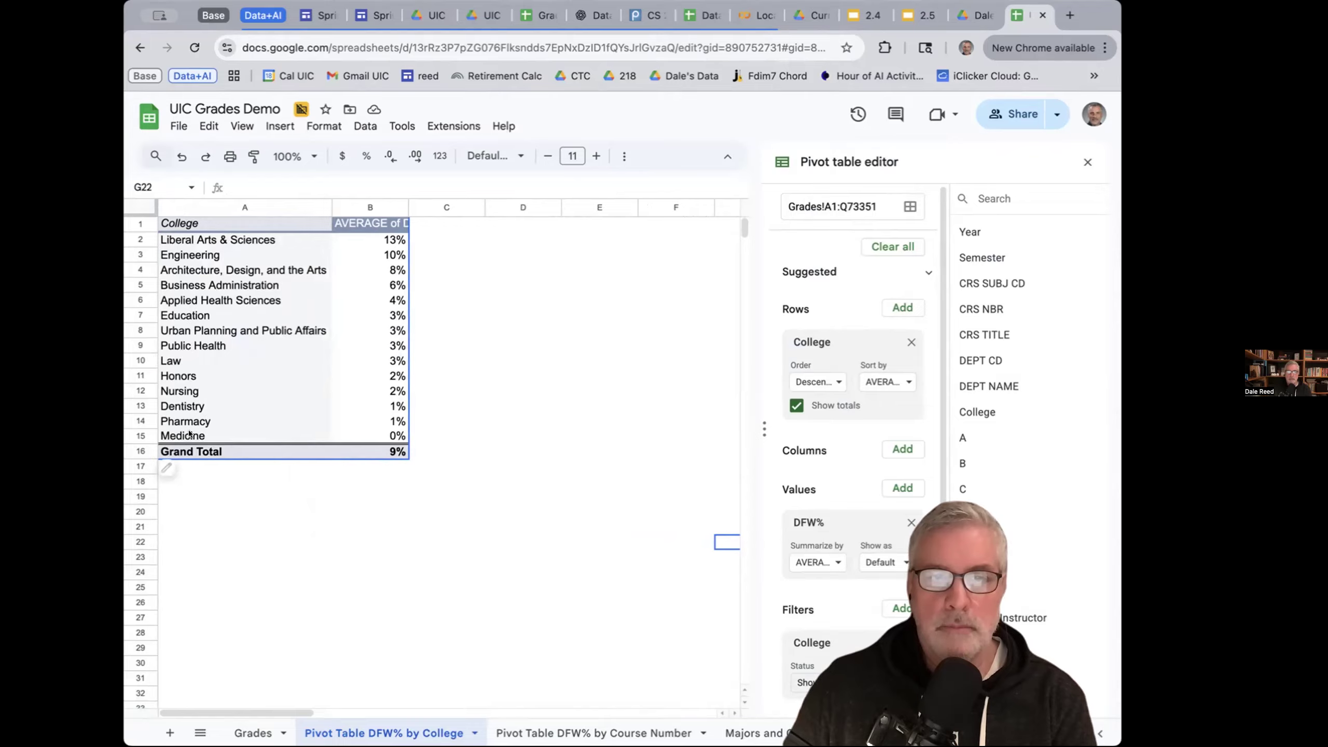
- Exclude Law, Medicine and Dentistry in the pivot table's College filter and widen the AVERAGE of DFW% column
{"action": "left_click", "coordinate": [899, 679]}
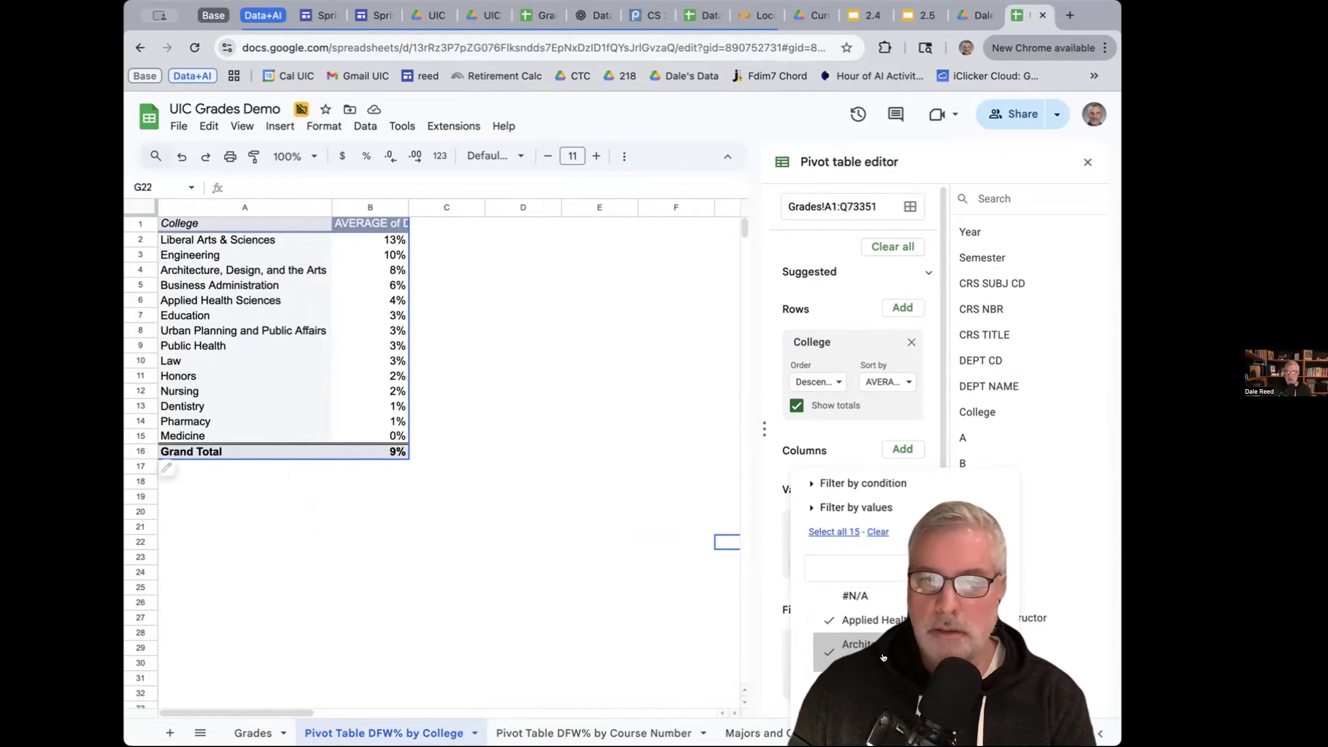
{"action": "scroll", "coordinate": [920, 638], "scroll_direction": "down", "scroll_amount": 2}
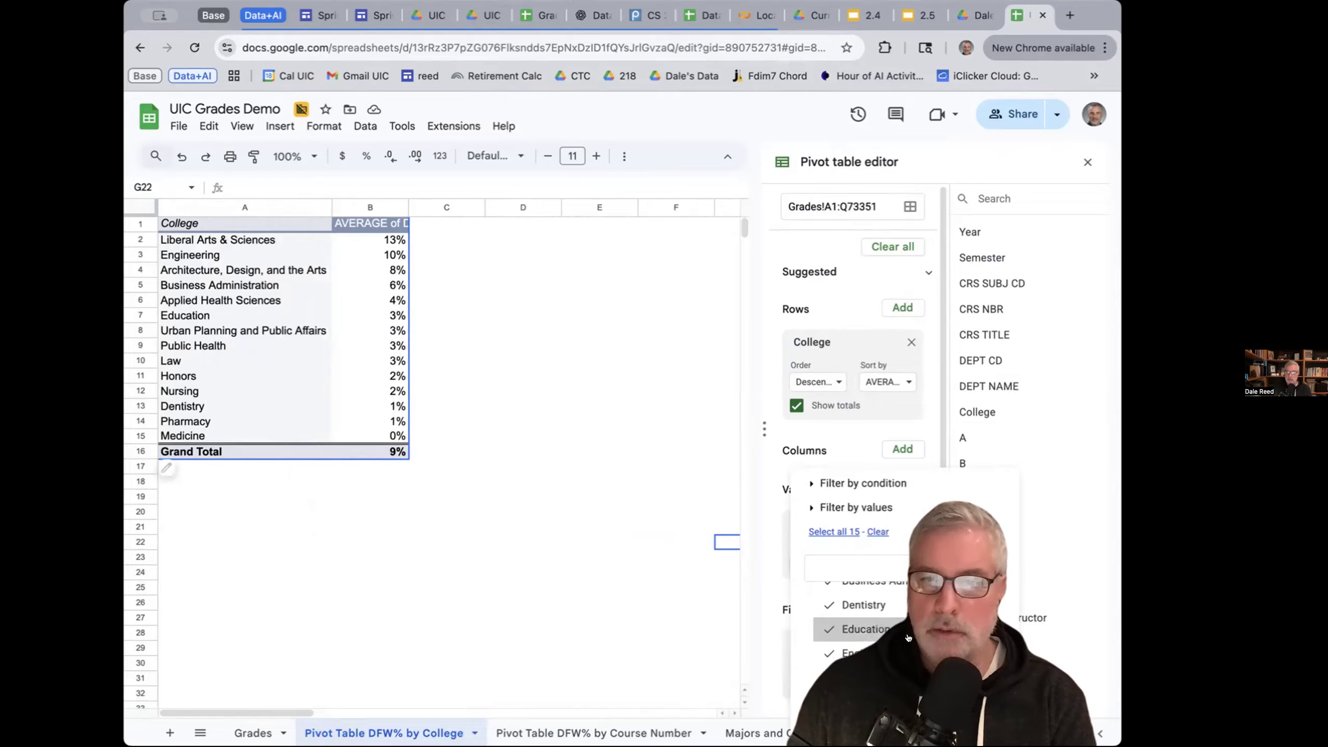
{"action": "scroll", "coordinate": [898, 666], "scroll_direction": "down", "scroll_amount": 3}
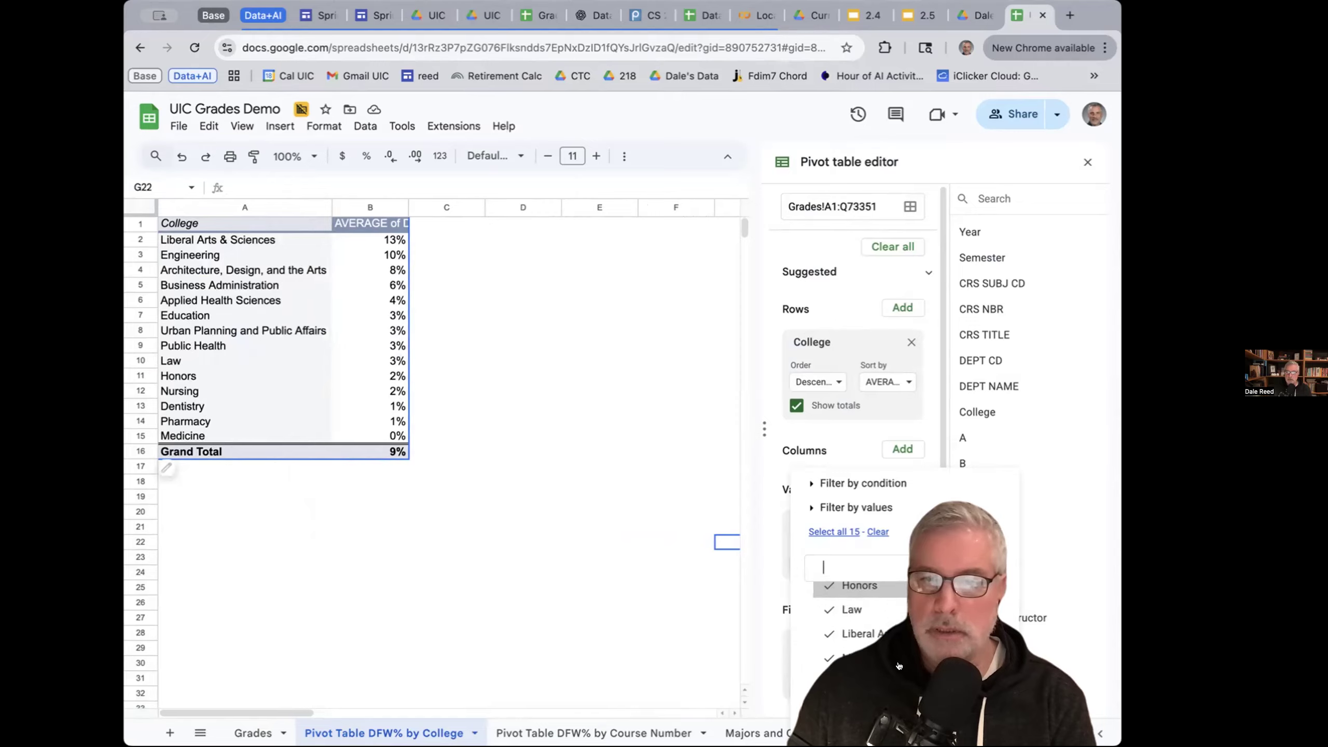
{"action": "left_click", "coordinate": [827, 606]}
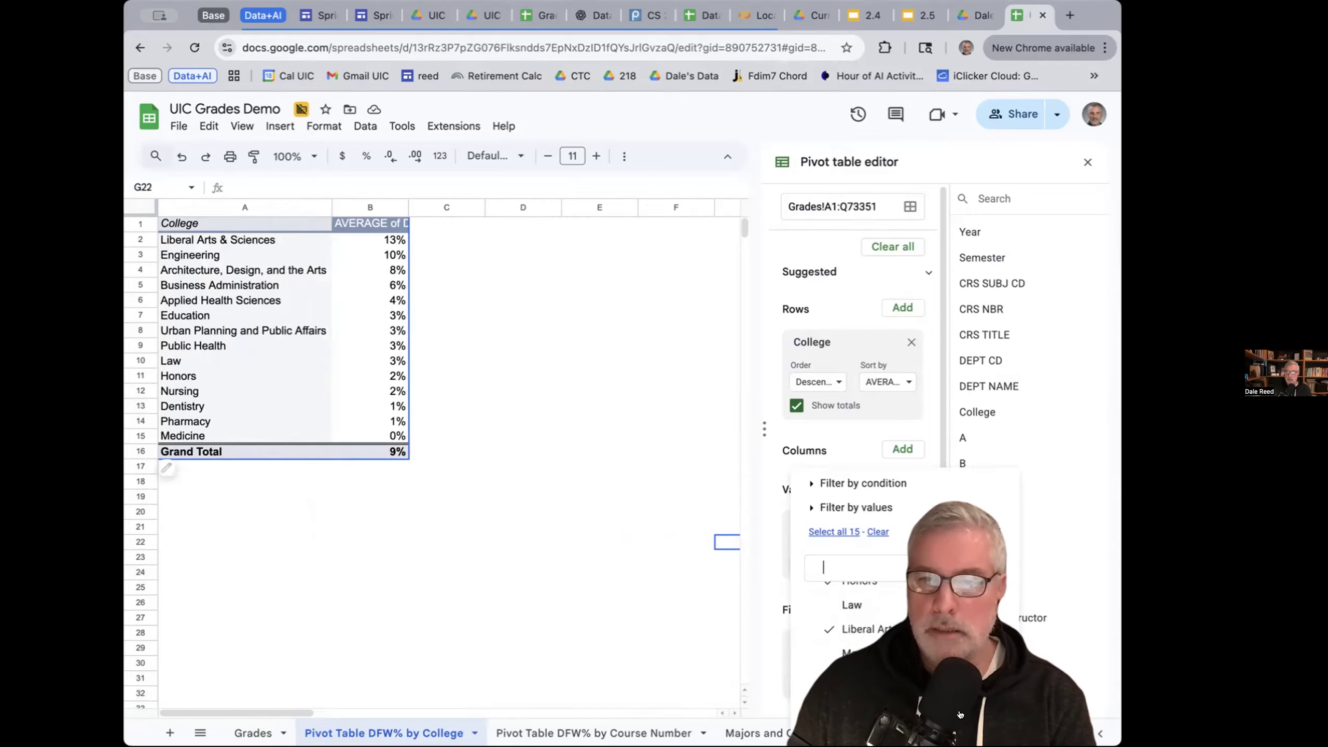
{"action": "left_click", "coordinate": [980, 718]}
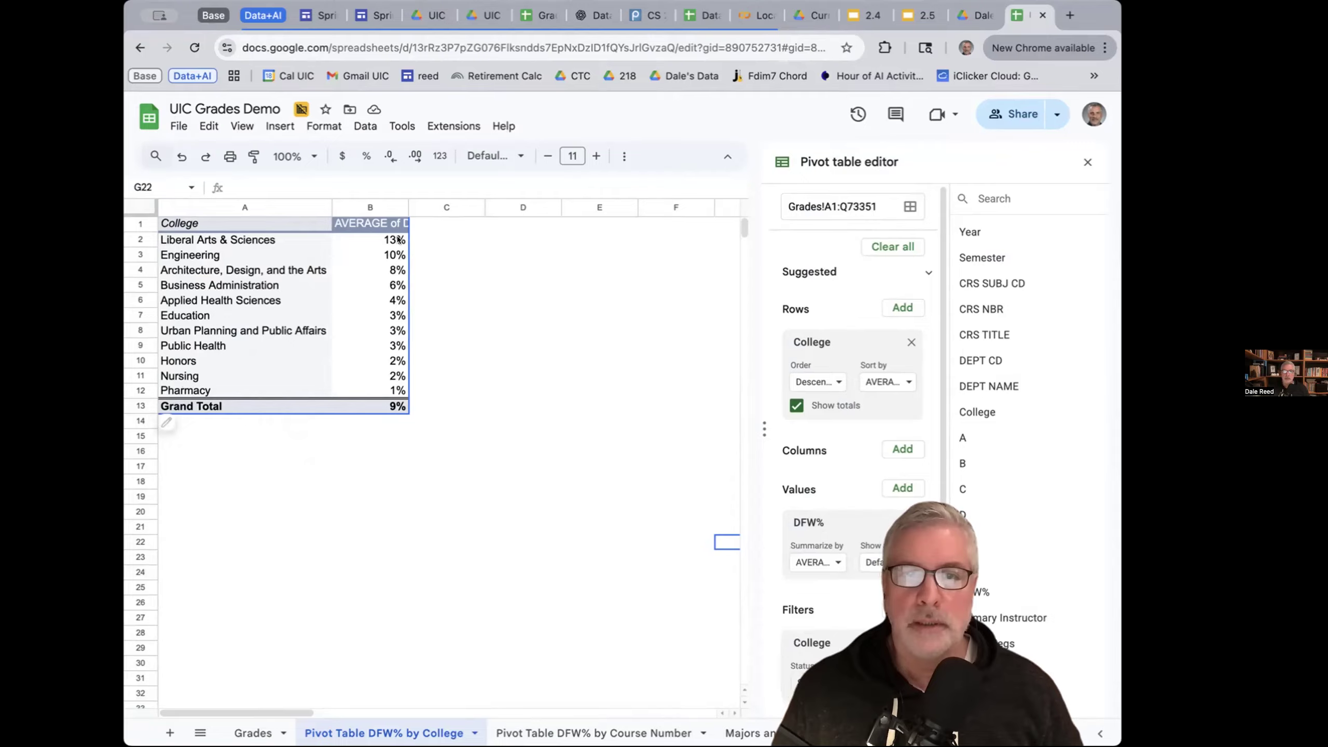
{"action": "left_click_drag", "start_coordinate": [408, 207], "coordinate": [432, 207]}
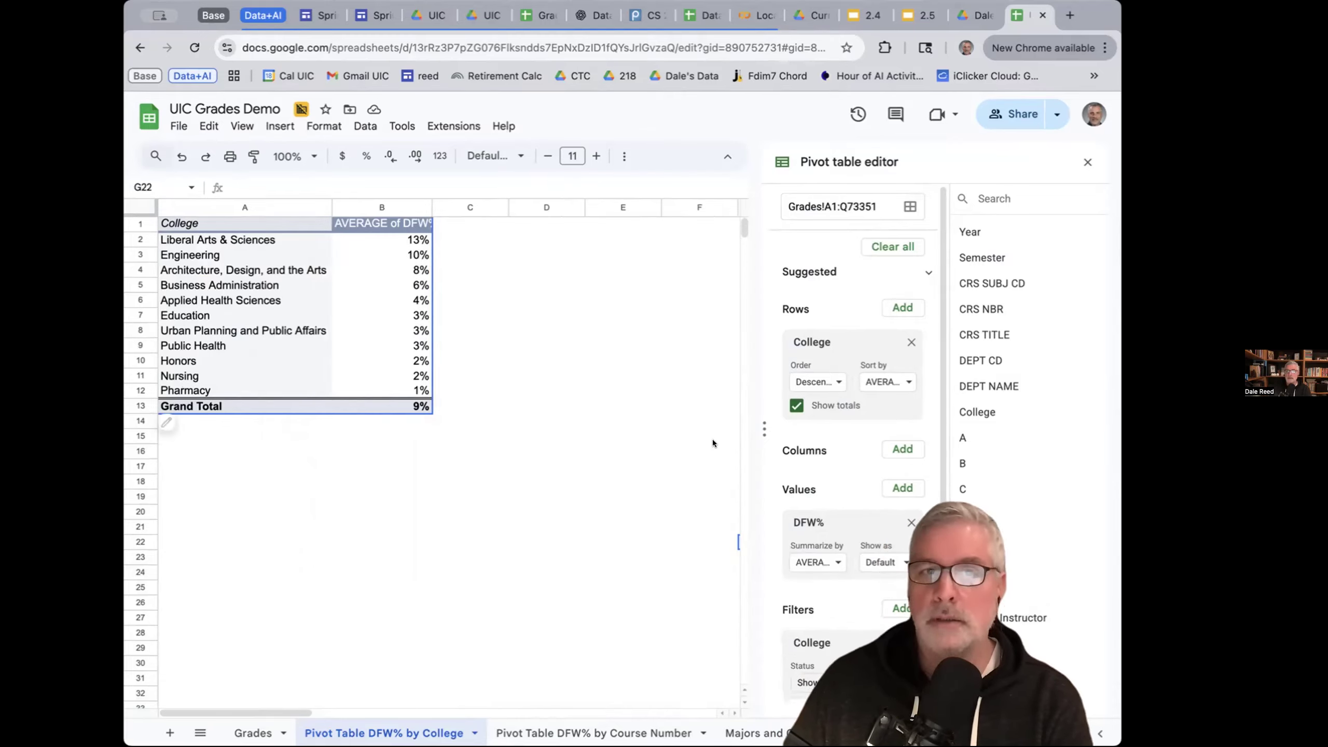
- Keep the College filter in place and limit it to Engineering only
{"action": "left_click", "coordinate": [911, 642]}
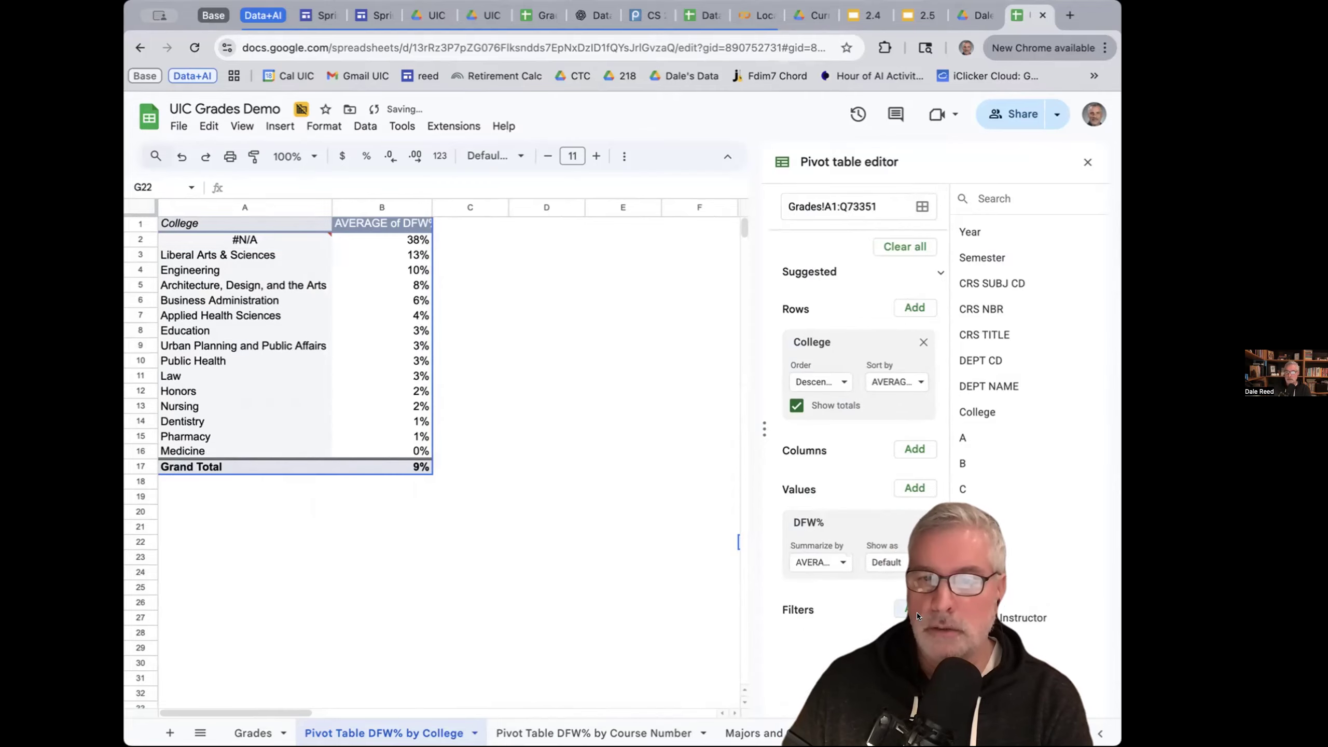
{"action": "key", "text": "super+z"}
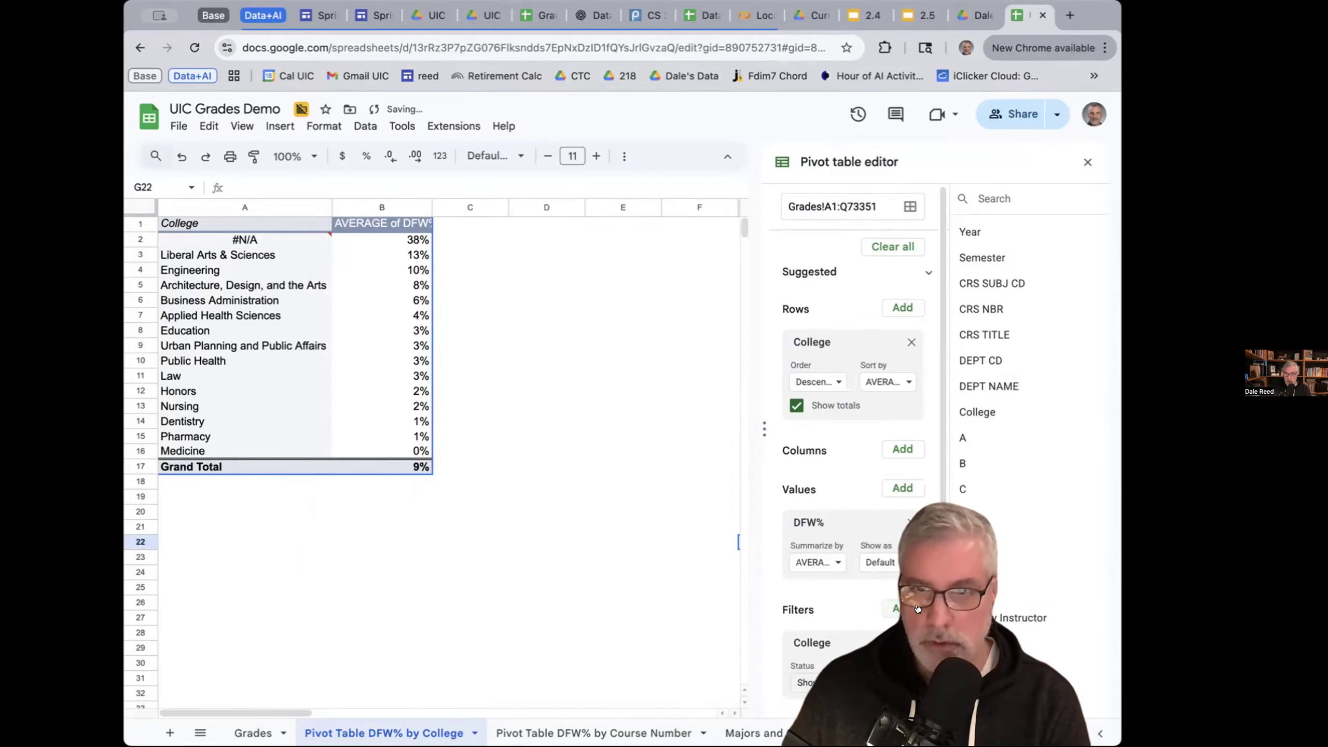
{"action": "left_click", "coordinate": [898, 680]}
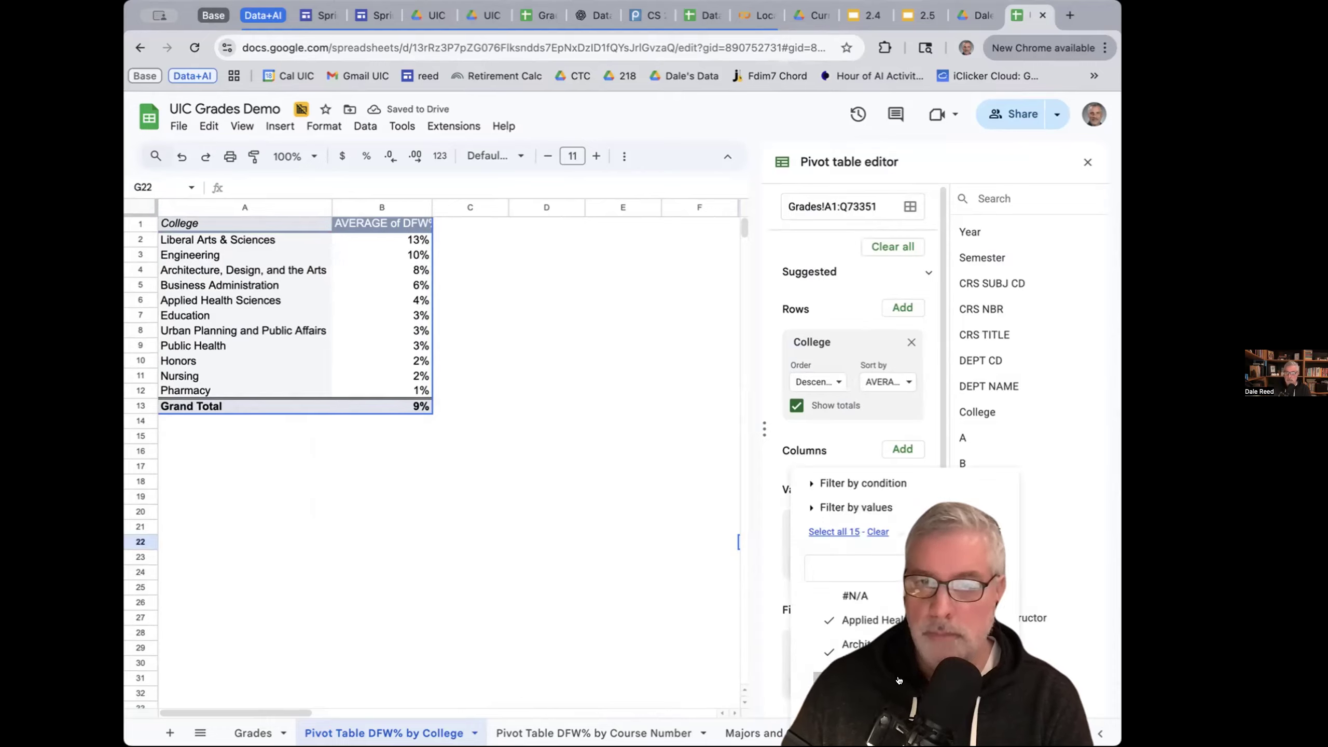
{"action": "left_click", "coordinate": [878, 533]}
{"action": "scroll", "coordinate": [895, 662], "scroll_direction": "down", "scroll_amount": 3}
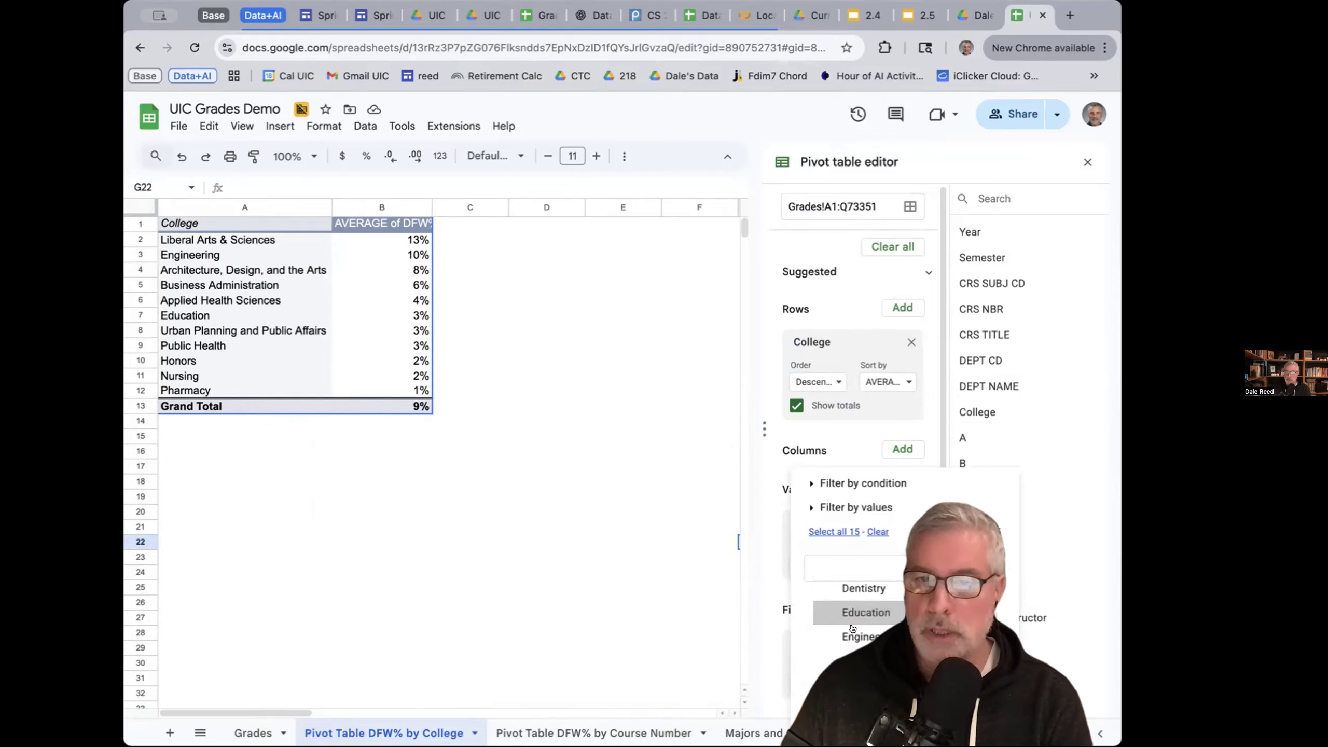
{"action": "left_click", "coordinate": [830, 637]}
{"action": "left_click", "coordinate": [977, 721]}
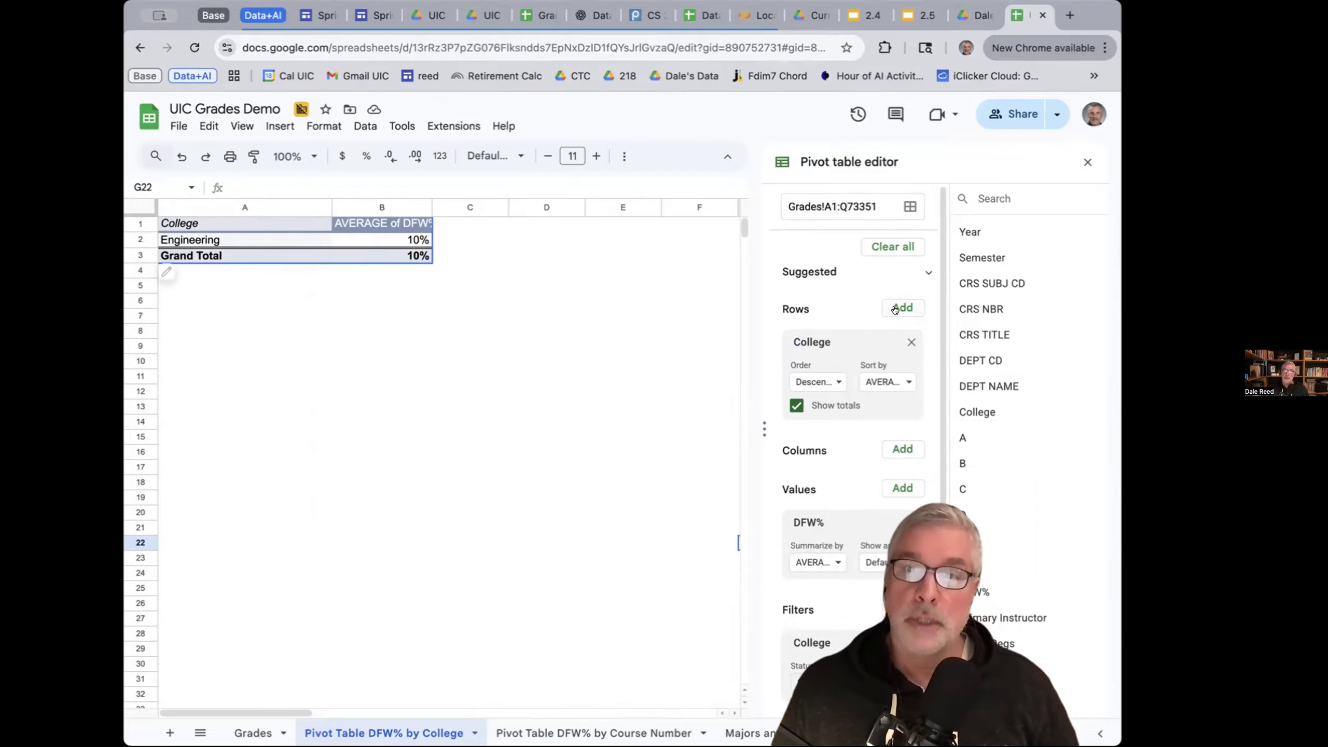
- Add DEPT NAME as a second row field under College and widen its column to fit the department names
{"action": "left_click", "coordinate": [894, 307]}
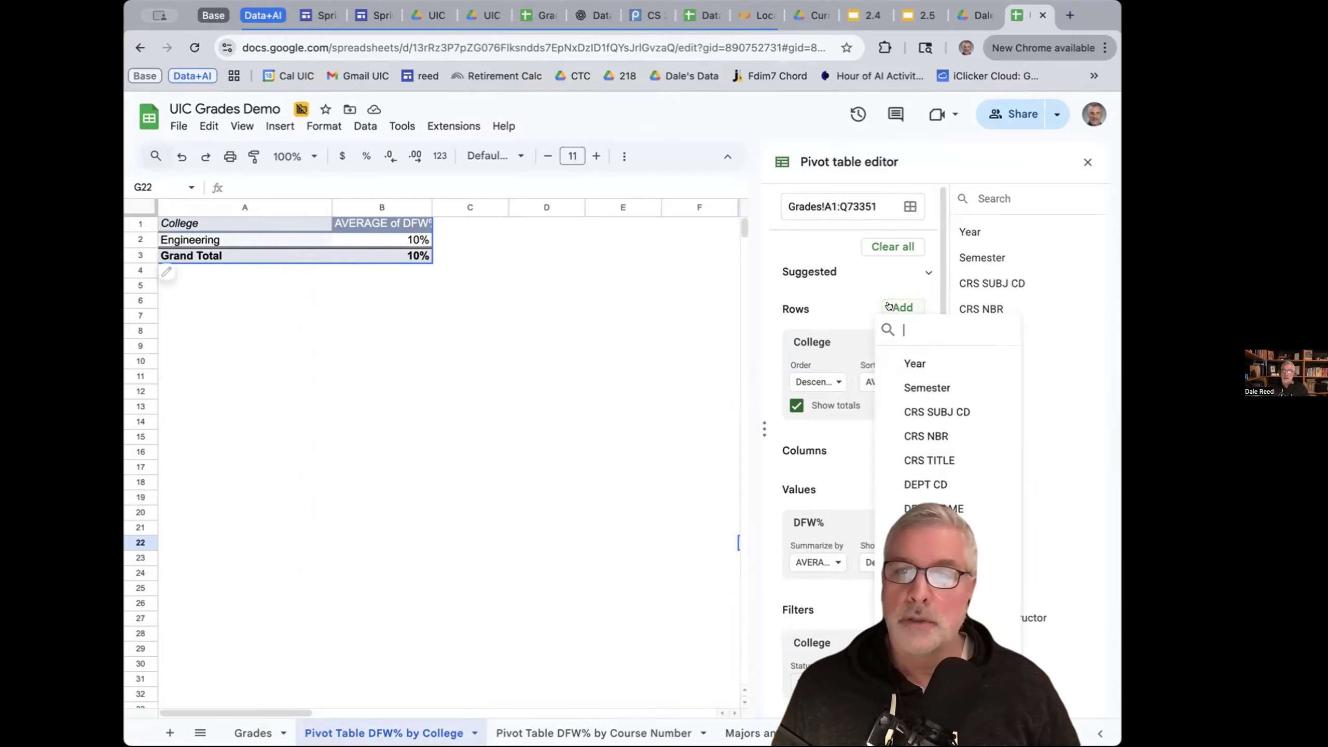
{"action": "left_click", "coordinate": [948, 507]}
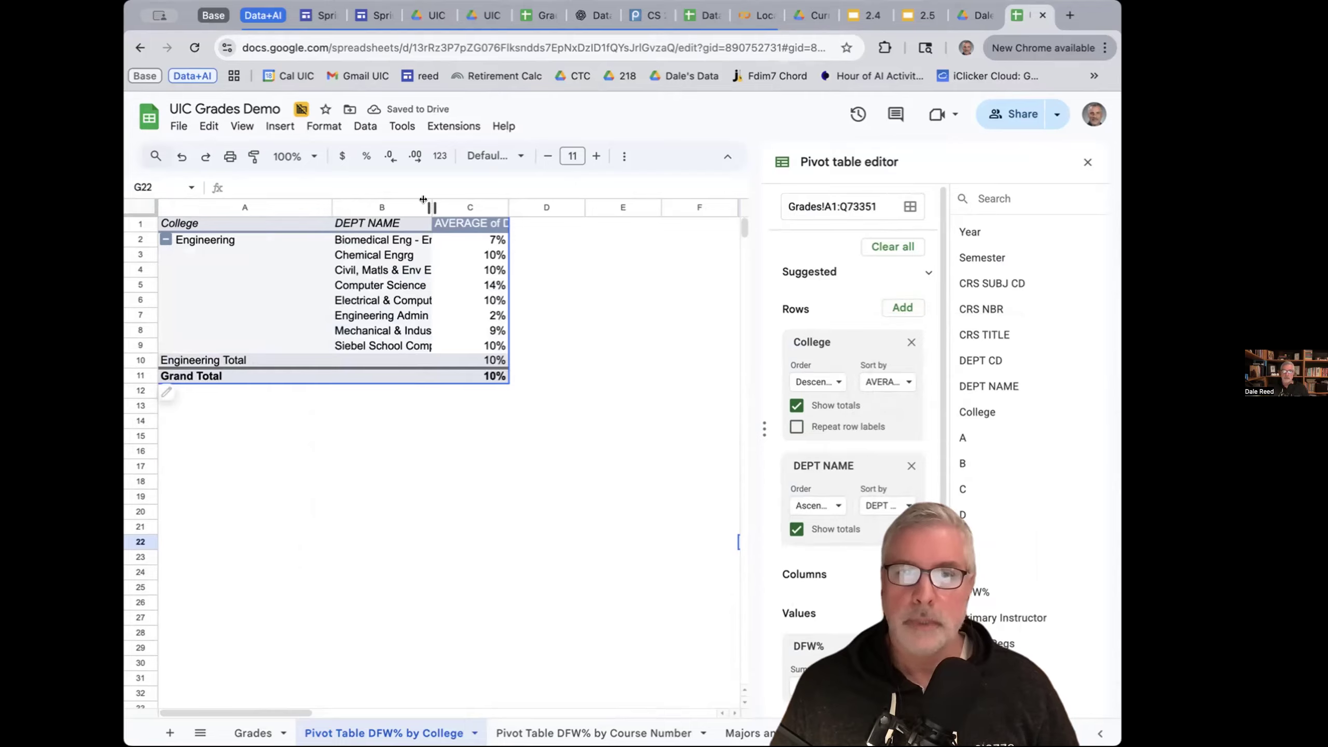
{"action": "left_click_drag", "start_coordinate": [326, 202], "coordinate": [315, 203]}
{"action": "left_click_drag", "start_coordinate": [408, 201], "coordinate": [463, 204]}
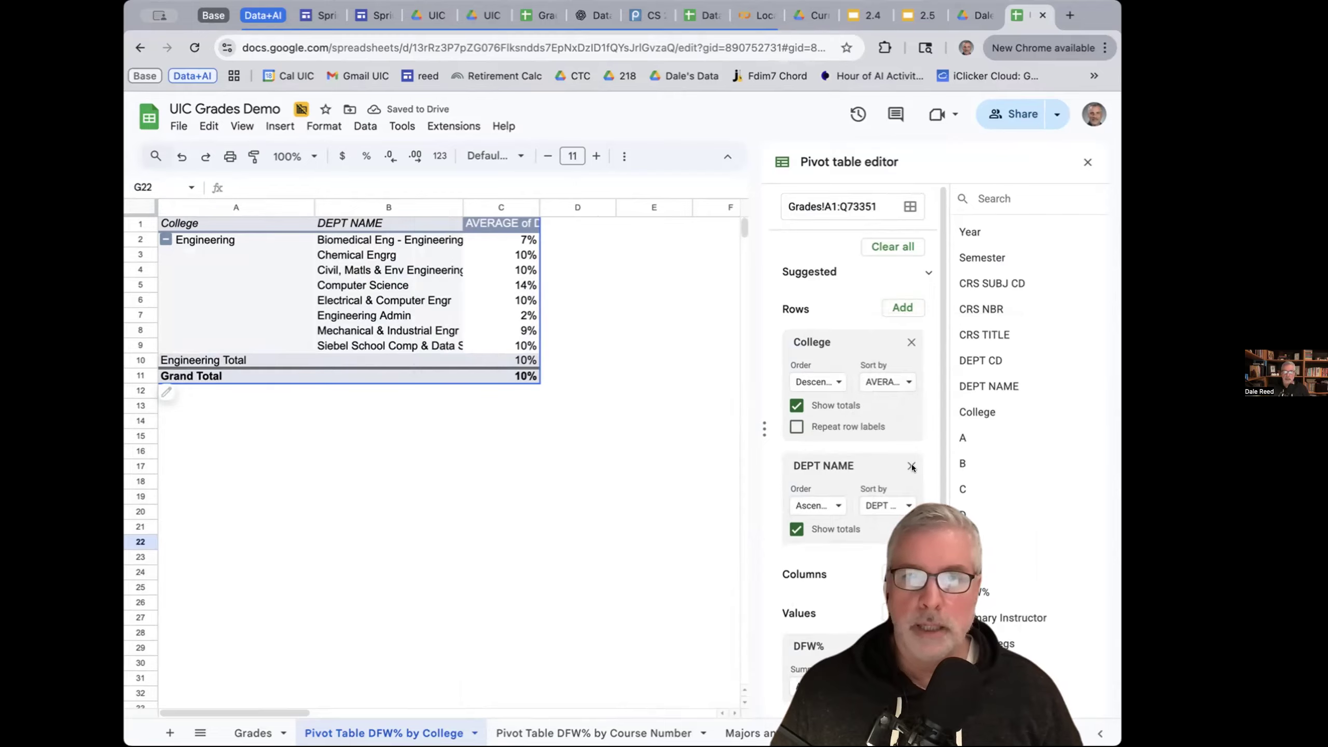
{"action": "left_click", "coordinate": [907, 379]}
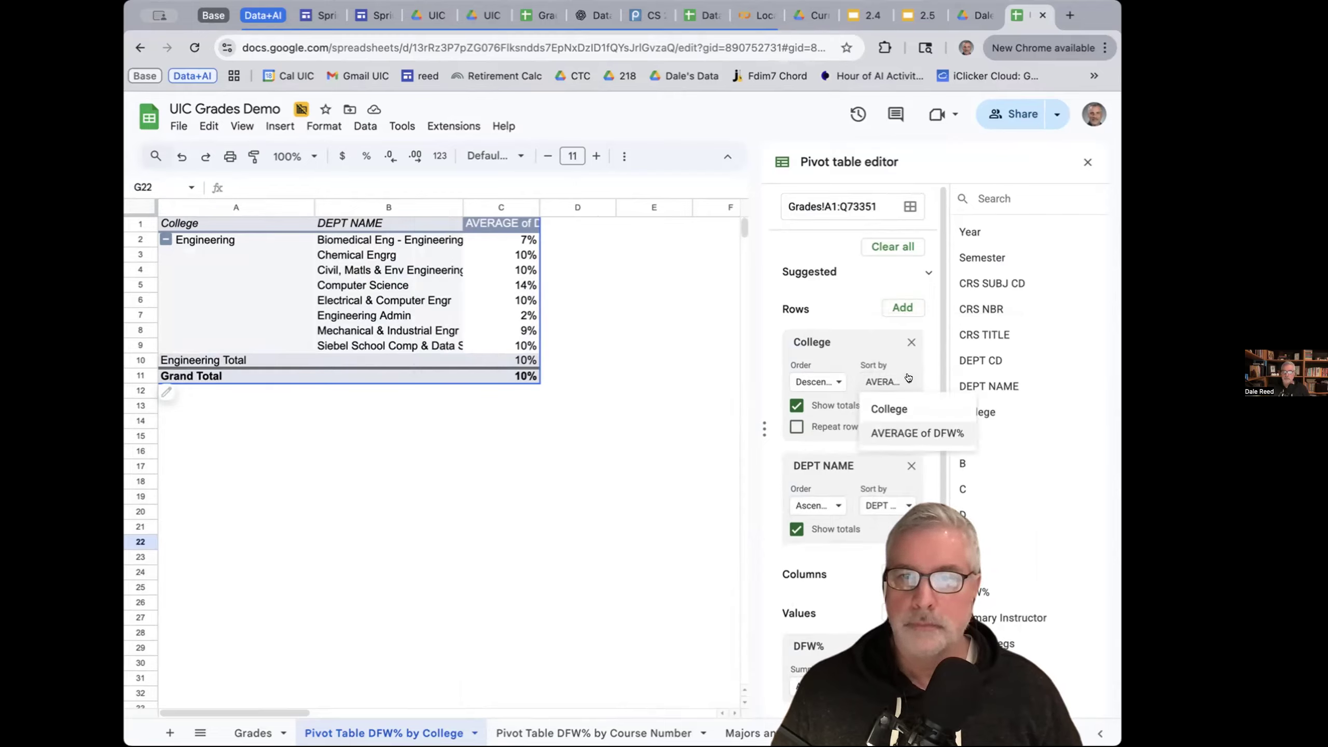
{"action": "left_click", "coordinate": [927, 374]}
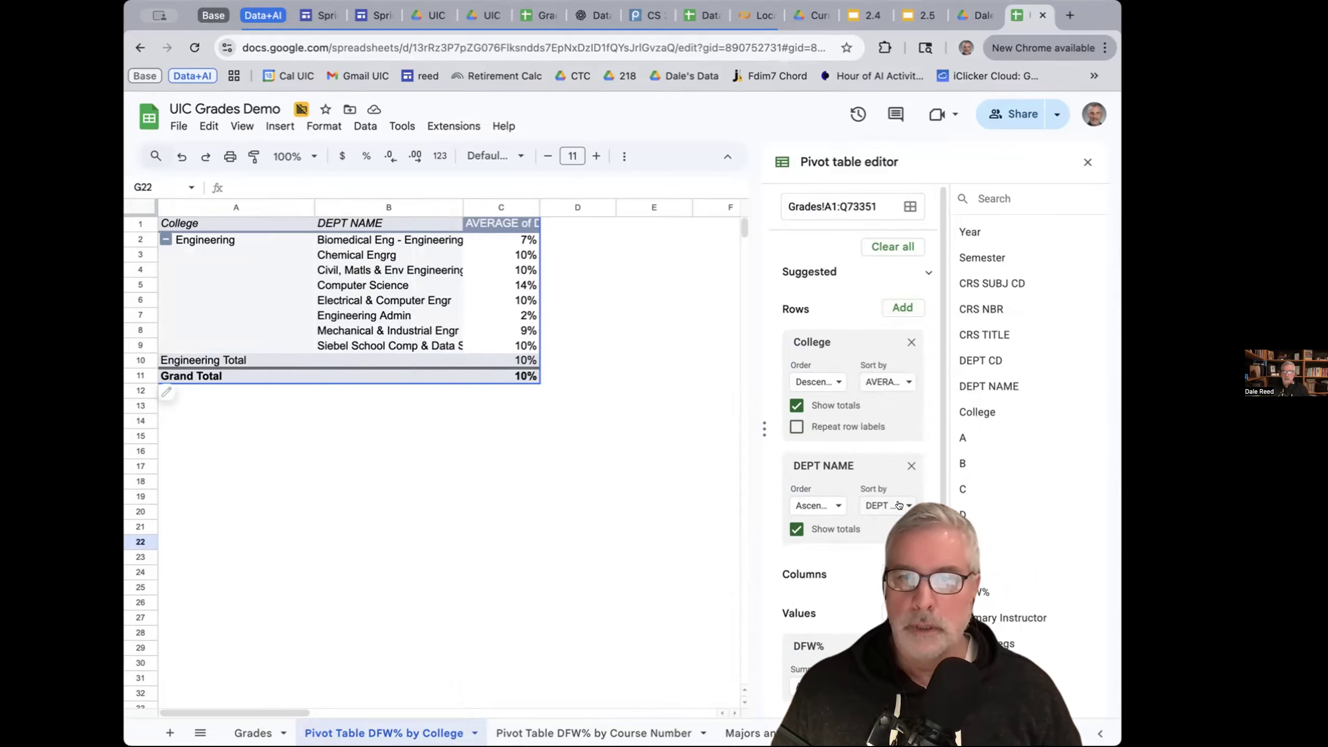
{"action": "left_click", "coordinate": [835, 506]}
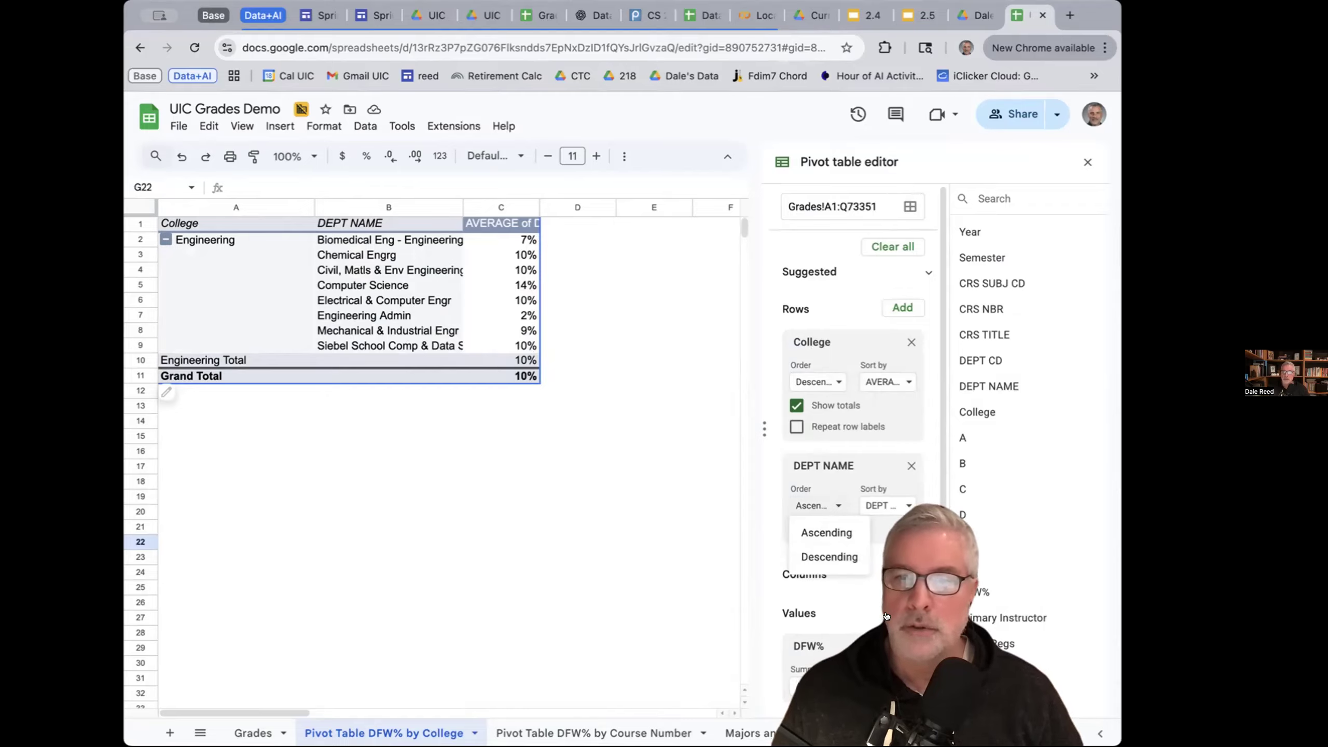
{"action": "scroll", "coordinate": [743, 586], "scroll_direction": "down", "scroll_amount": 3}
{"action": "scroll", "coordinate": [745, 587], "scroll_direction": "up", "scroll_amount": 3}
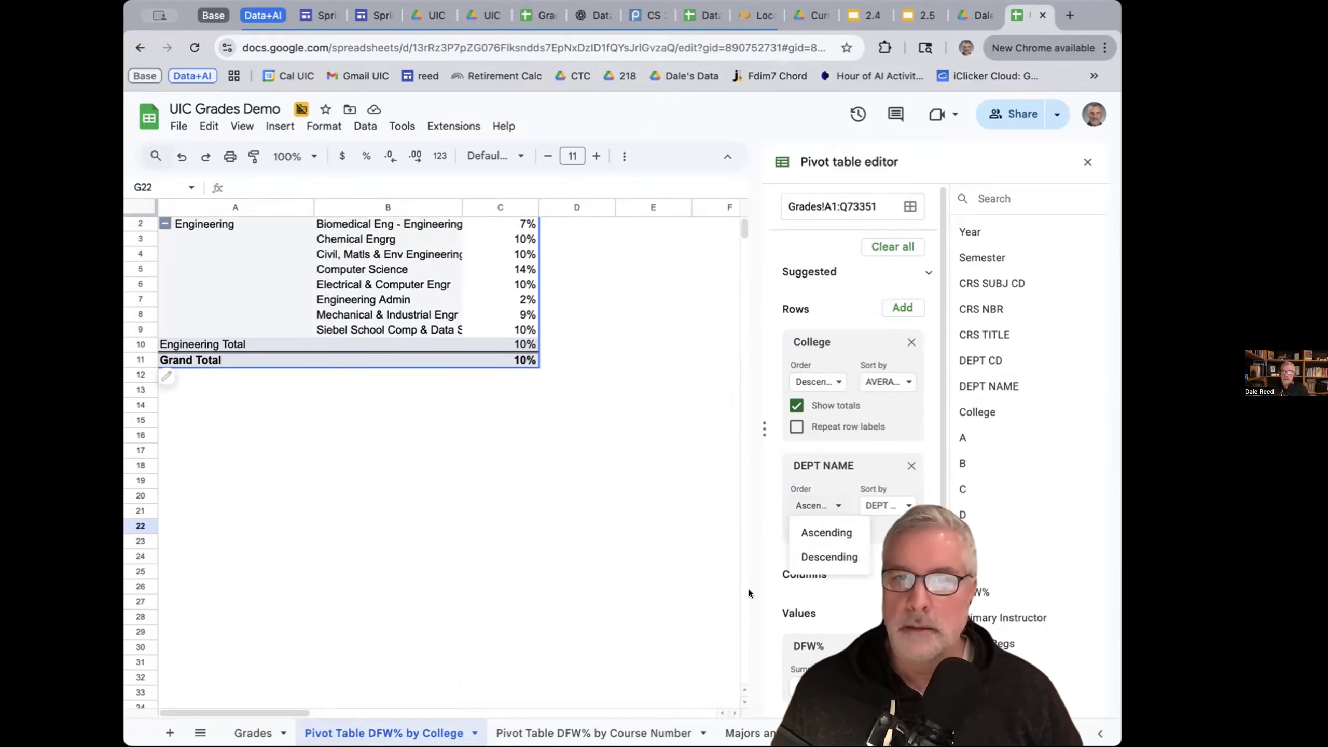
{"action": "scroll", "coordinate": [749, 590], "scroll_direction": "right", "scroll_amount": 1}
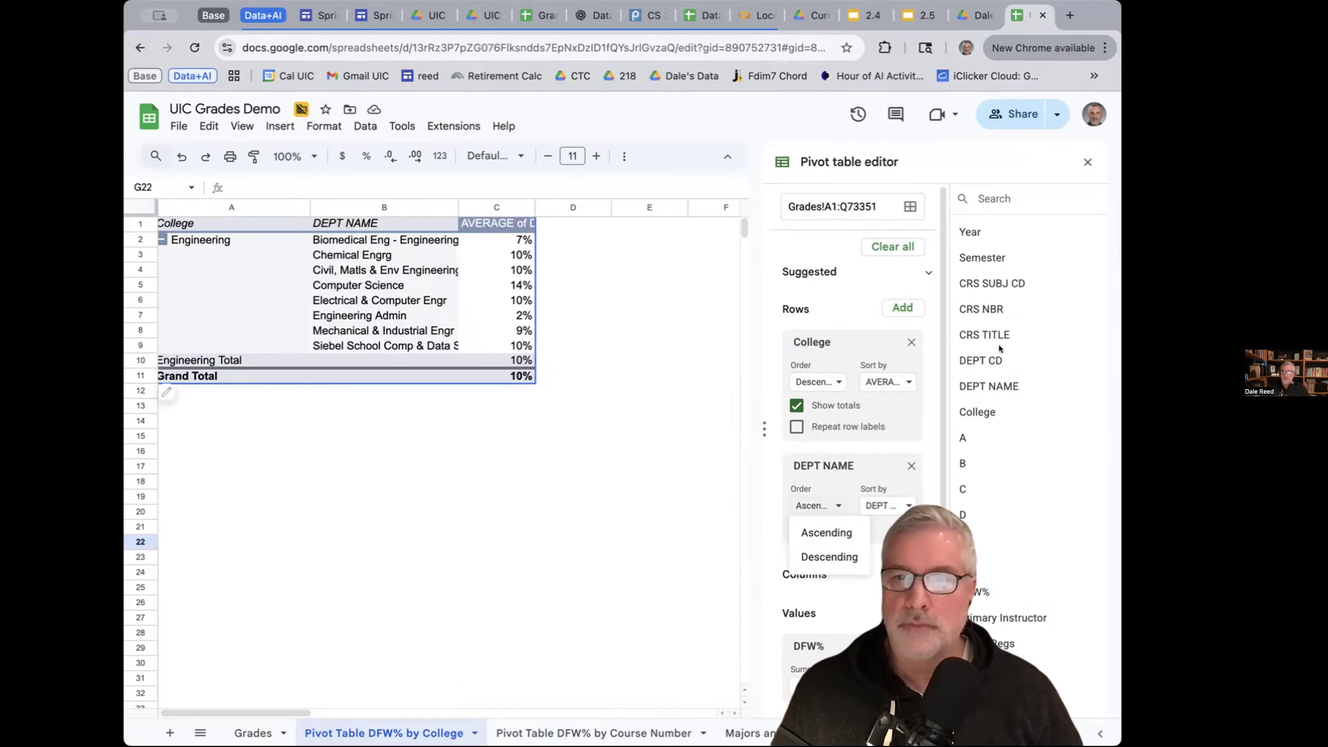
- Add CRS NBR as the third row field of the pivot table, below DEPT NAME
{"action": "left_click", "coordinate": [907, 305]}
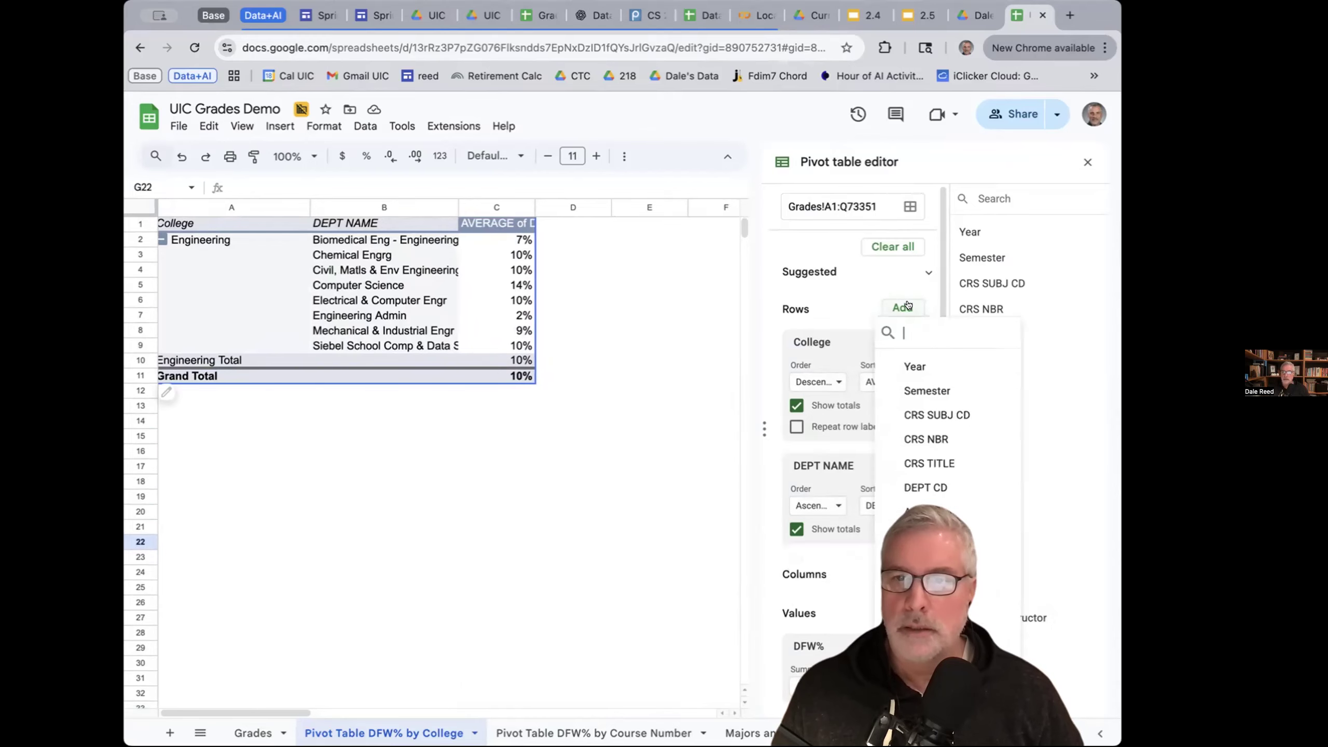
{"action": "left_click", "coordinate": [956, 438]}
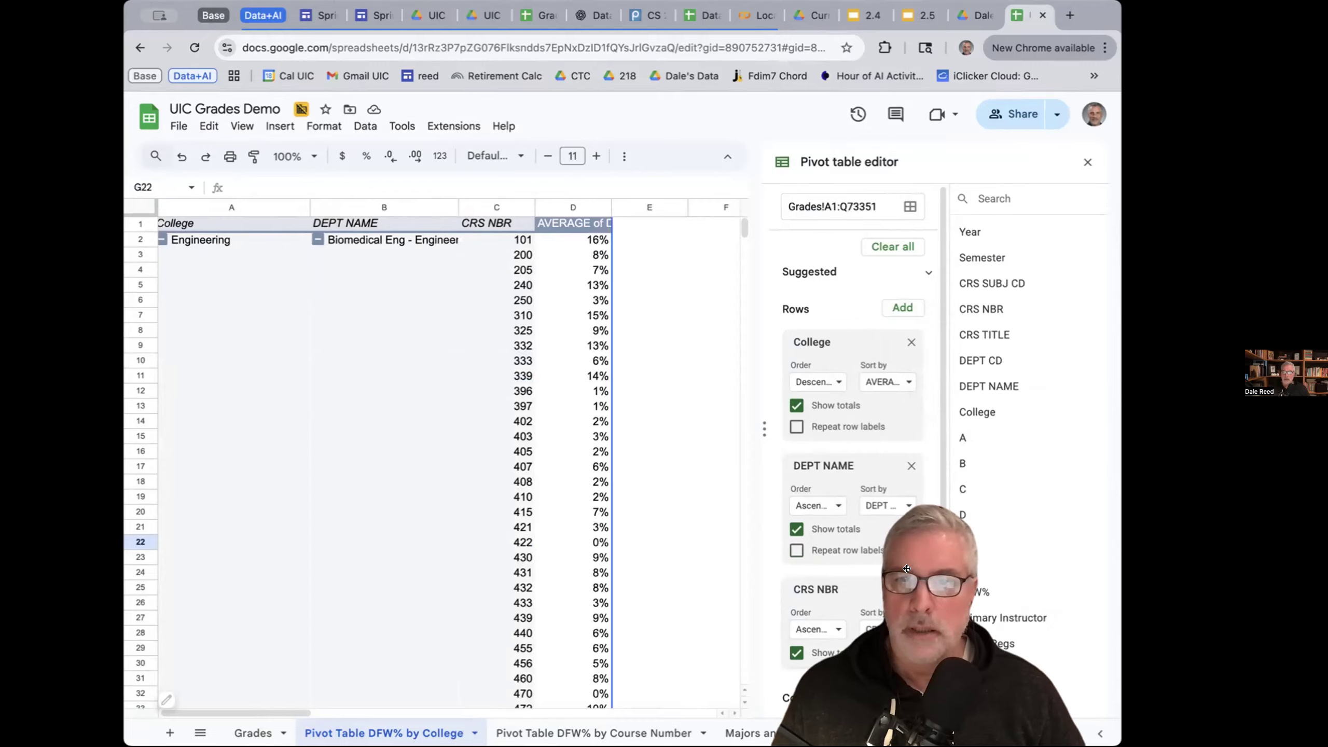
- Add DEPT NAME as a second filter of the pivot table, below the College filter
{"action": "scroll", "coordinate": [910, 606], "scroll_direction": "down", "scroll_amount": 2}
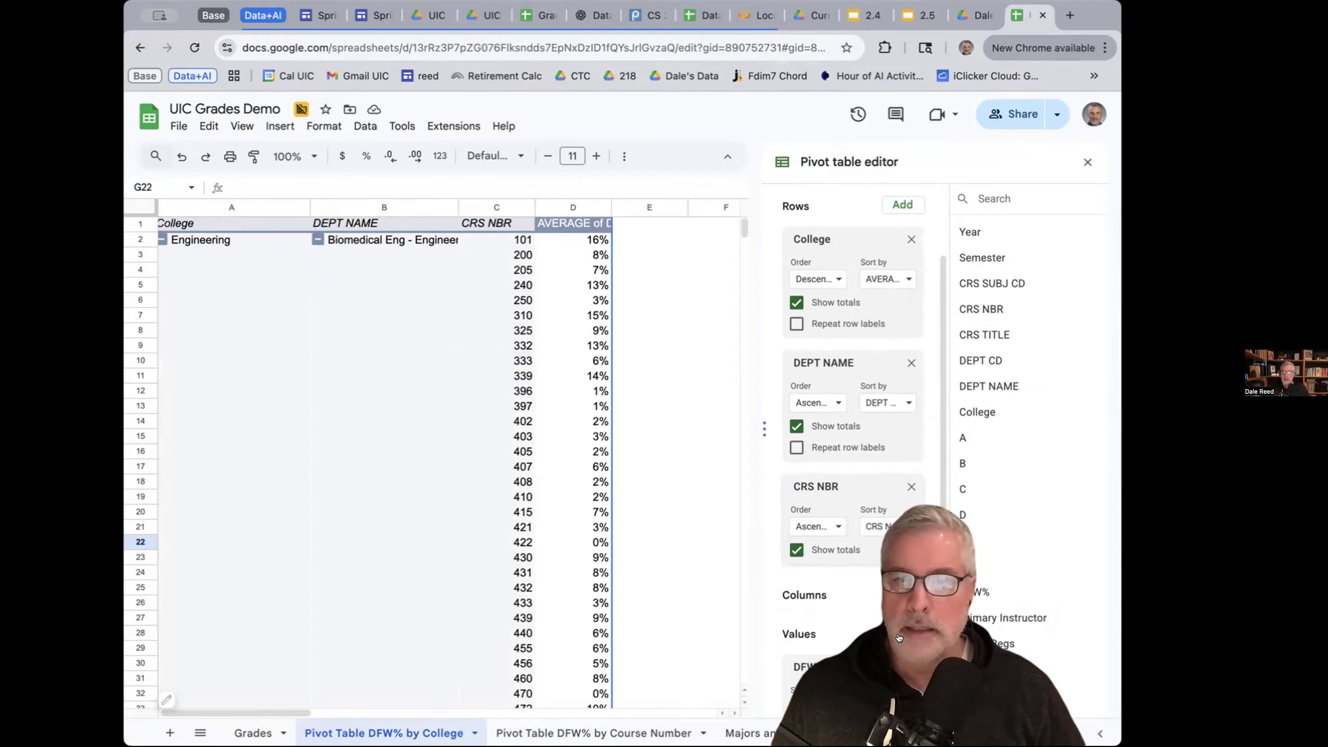
{"action": "scroll", "coordinate": [910, 620], "scroll_direction": "down", "scroll_amount": 3}
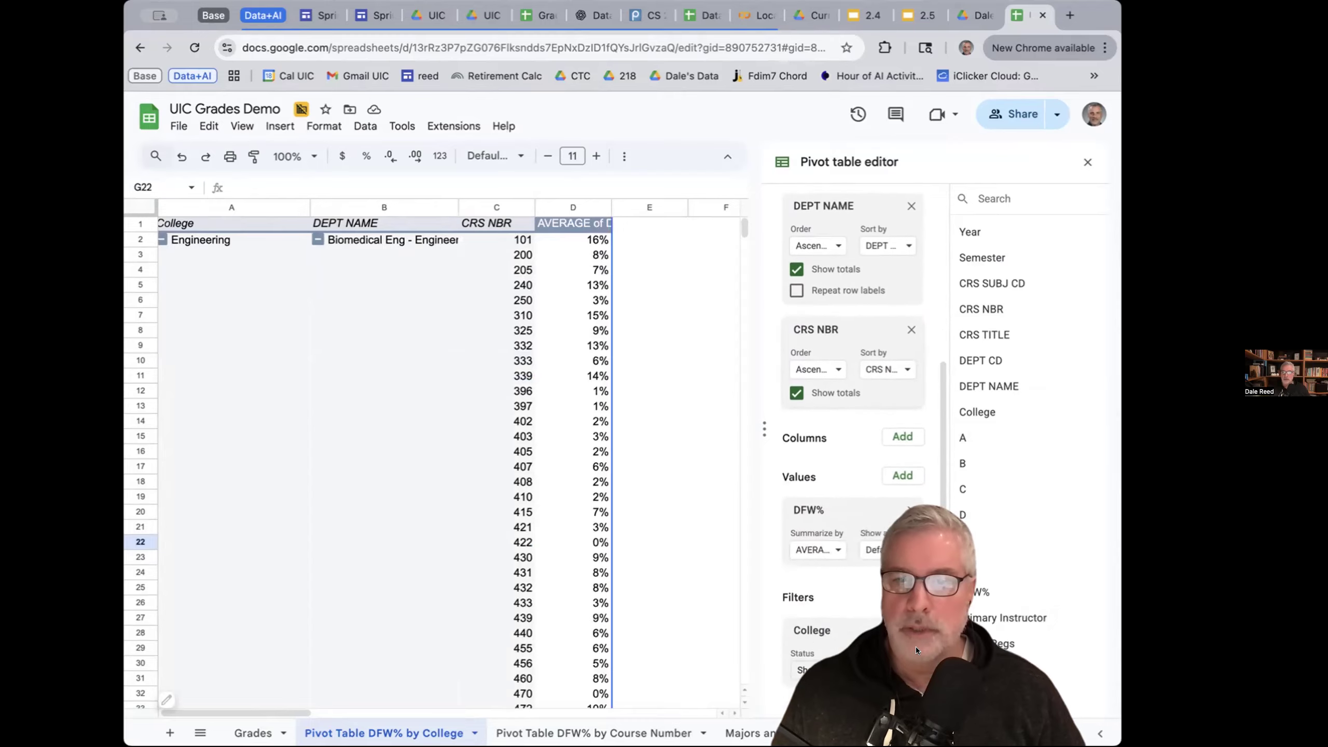
{"action": "left_click", "coordinate": [901, 595]}
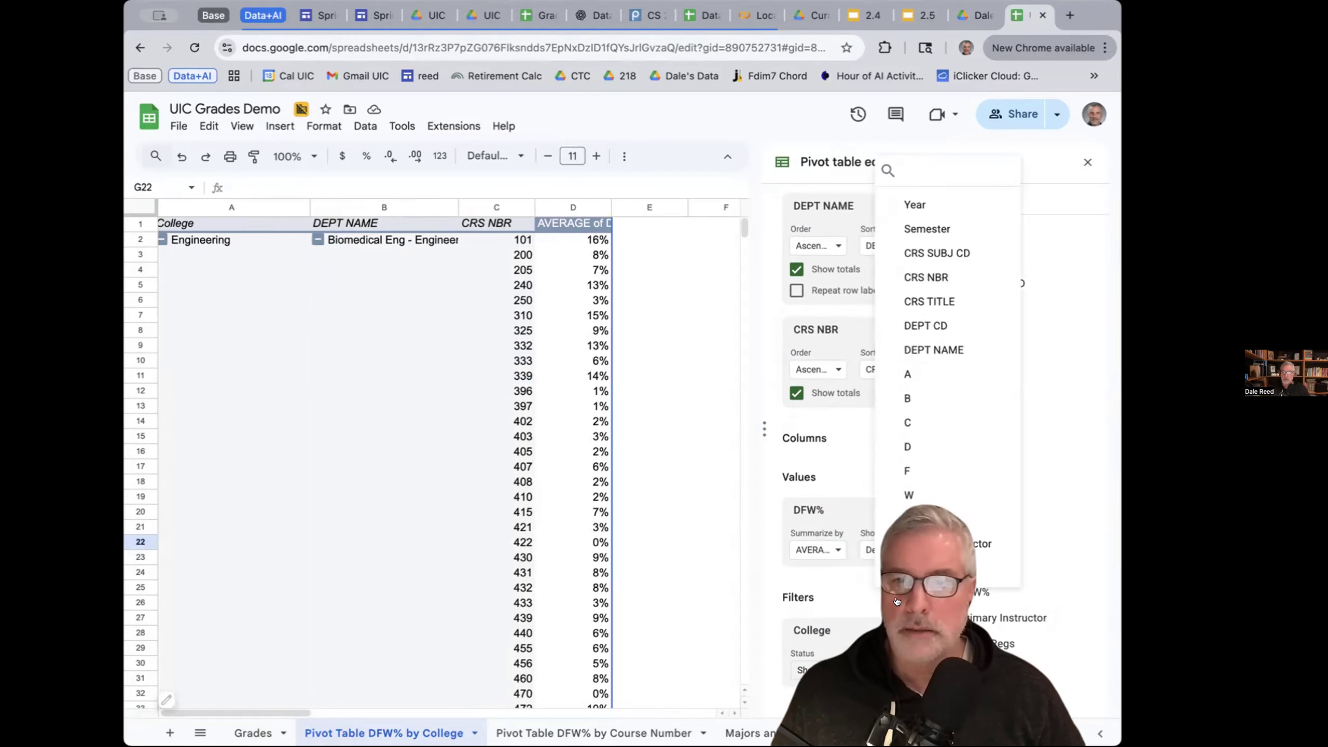
{"action": "left_click", "coordinate": [944, 350]}
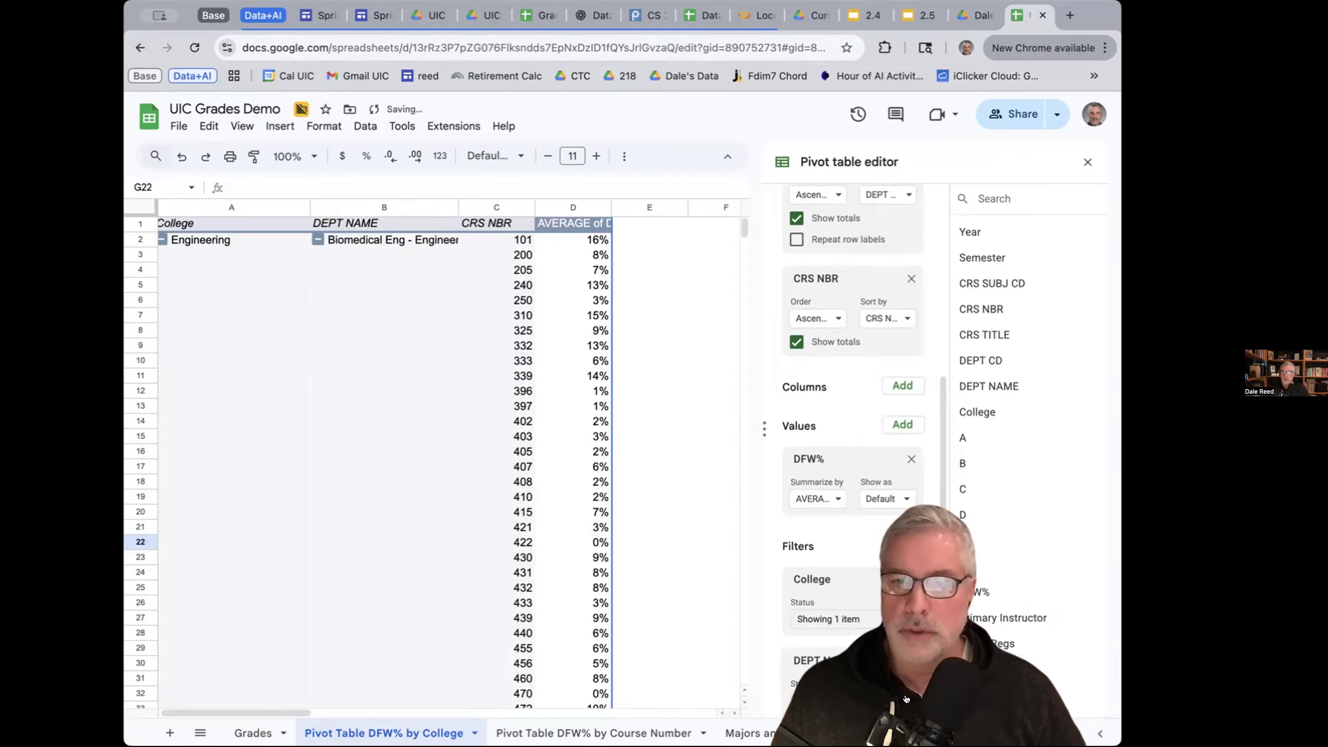
- Limit the DEPT NAME filter to Computer Science only
{"action": "left_click", "coordinate": [891, 685]}
{"action": "left_click", "coordinate": [874, 531]}
{"action": "scroll", "coordinate": [923, 675], "scroll_direction": "down", "scroll_amount": 3}
{"action": "scroll", "coordinate": [923, 675], "scroll_direction": "down", "scroll_amount": 5}
{"action": "scroll", "coordinate": [924, 674], "scroll_direction": "down", "scroll_amount": 4}
{"action": "scroll", "coordinate": [923, 675], "scroll_direction": "down", "scroll_amount": 3}
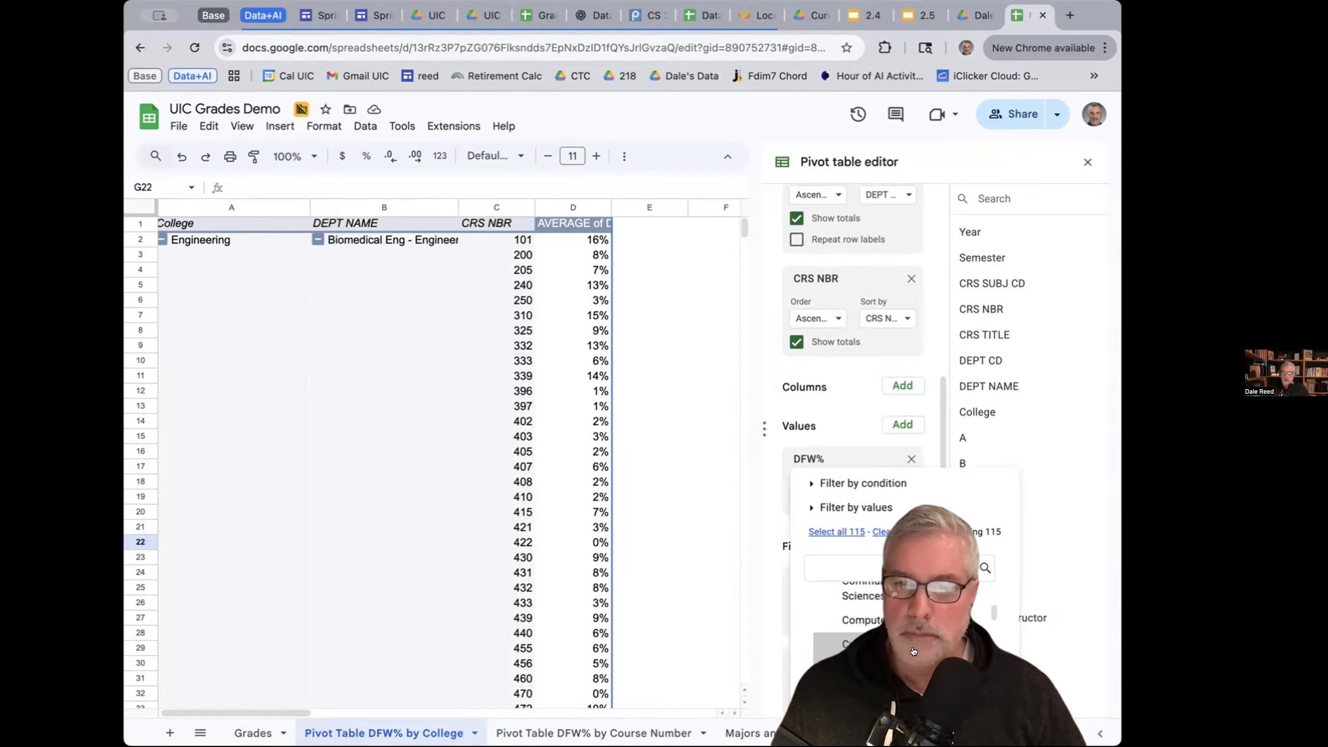
{"action": "left_click", "coordinate": [976, 714]}
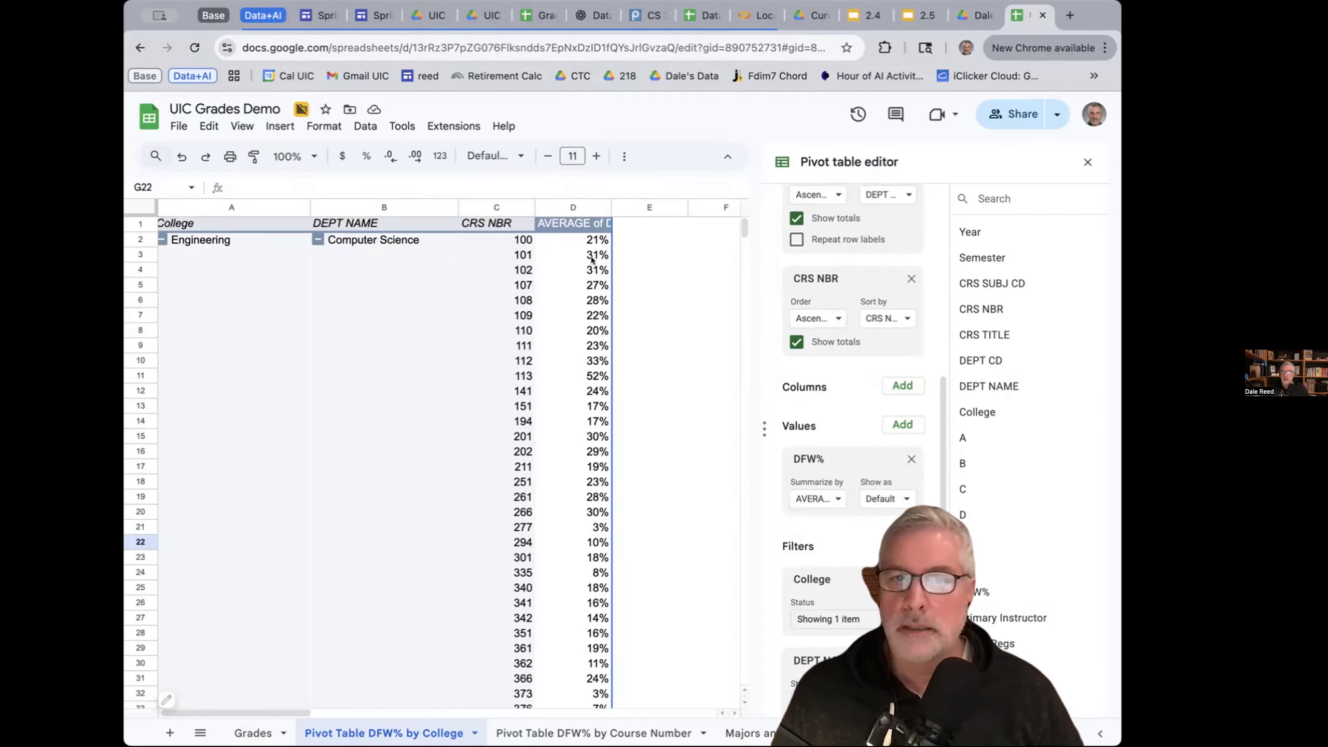
- Look through the average DFW% of the Computer Science courses and remove the DEPT NAME filter from the pivot table
{"action": "scroll", "coordinate": [590, 544], "scroll_direction": "down", "scroll_amount": 10}
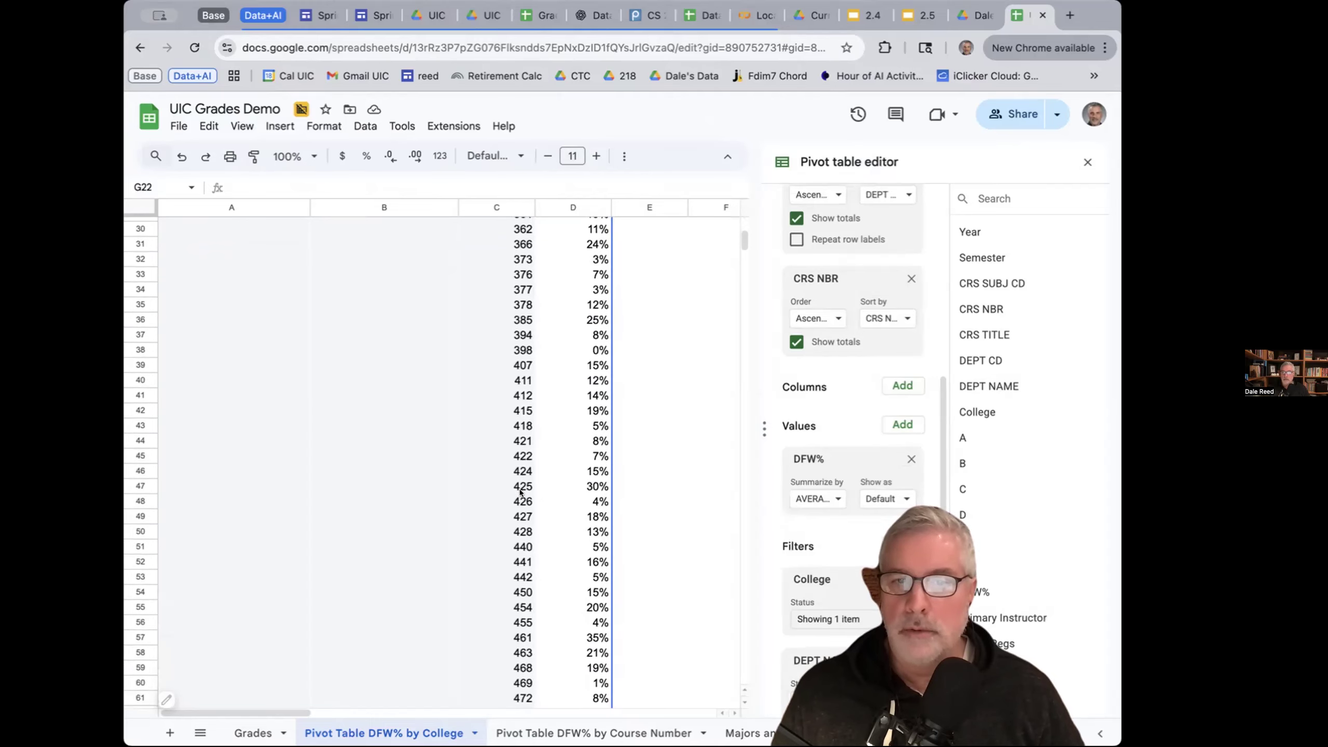
{"action": "scroll", "coordinate": [525, 492], "scroll_direction": "down", "scroll_amount": 1}
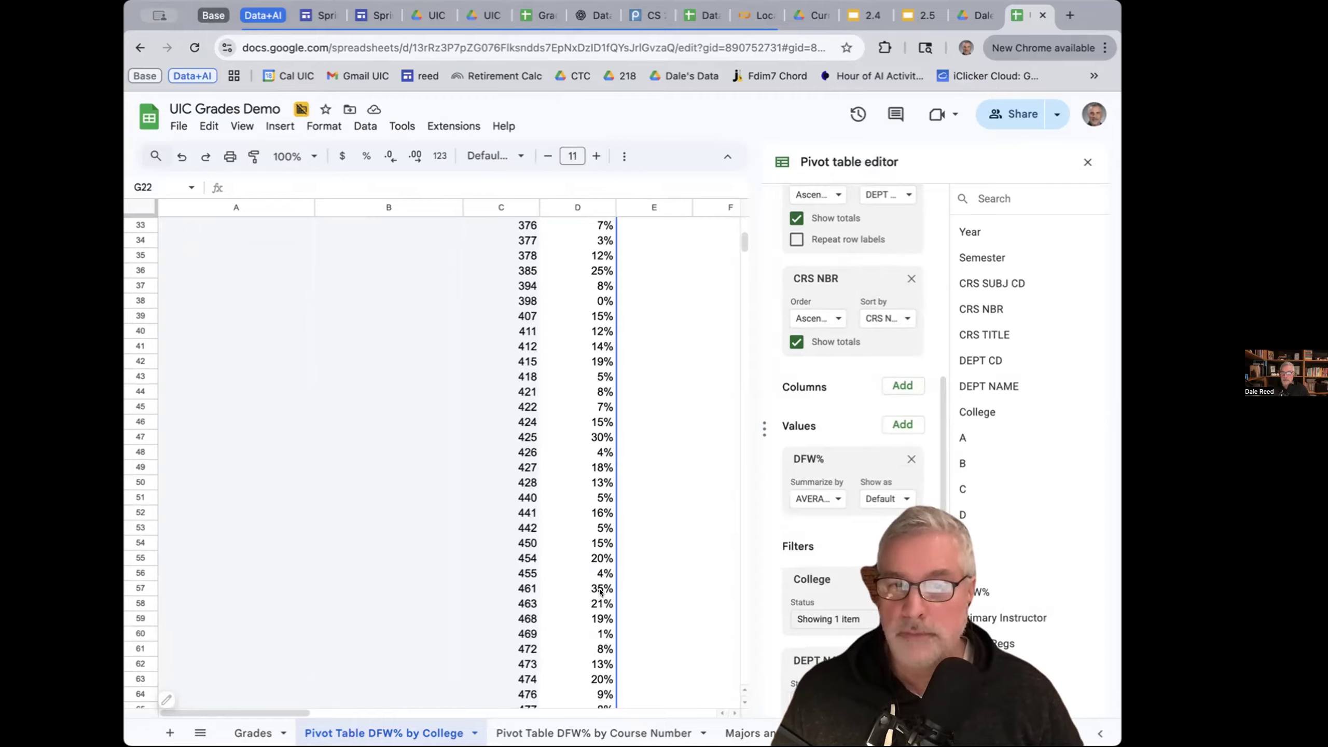
{"action": "scroll", "coordinate": [600, 592], "scroll_direction": "up", "scroll_amount": 11}
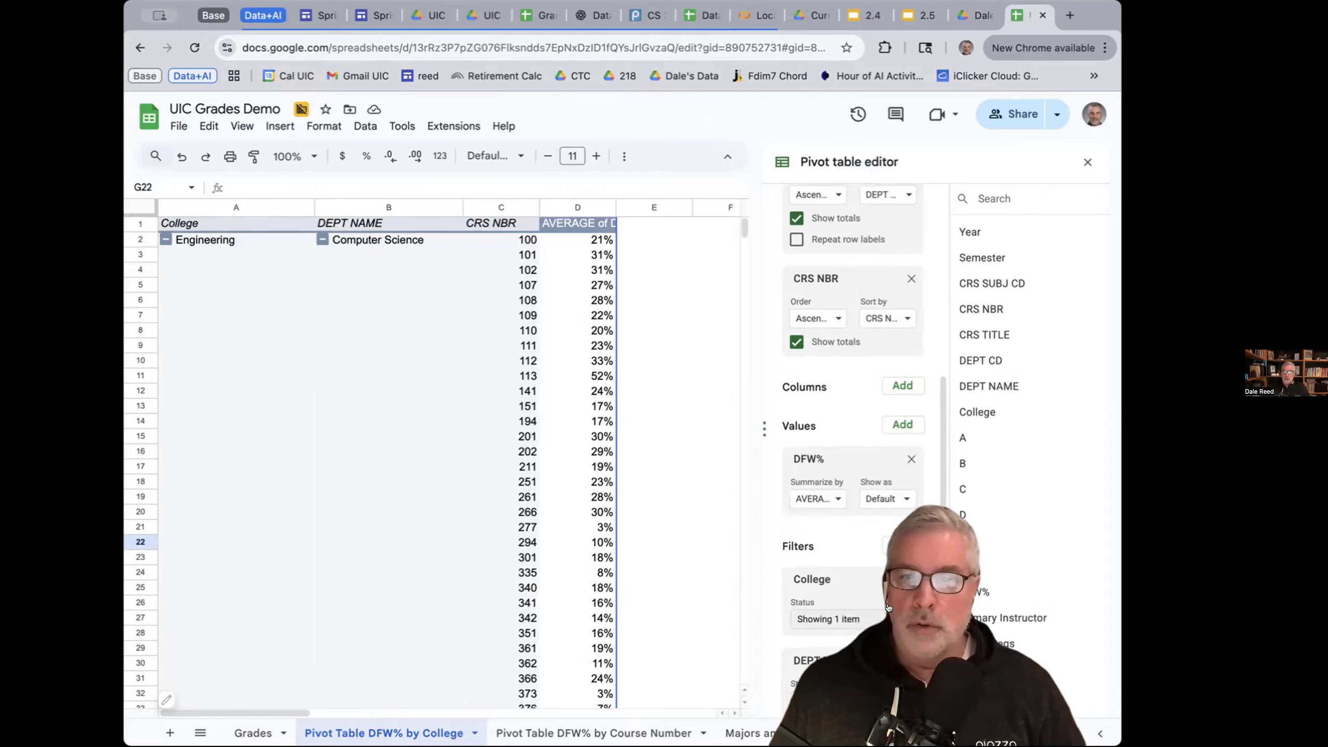
{"action": "left_click", "coordinate": [907, 658]}
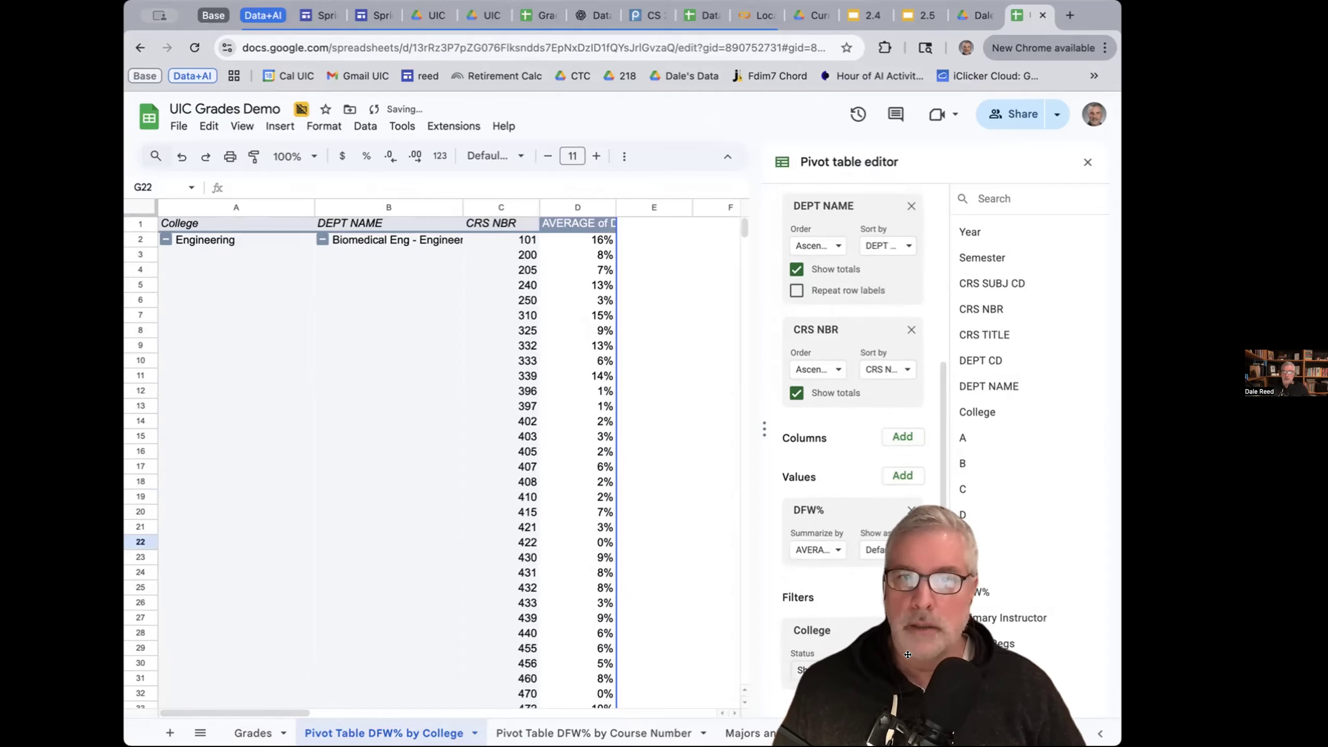
- Collapse the Engineering departments from Biomedical Eng through Mechanical & Industrial Engr to their total rows
{"action": "left_click", "coordinate": [321, 239]}
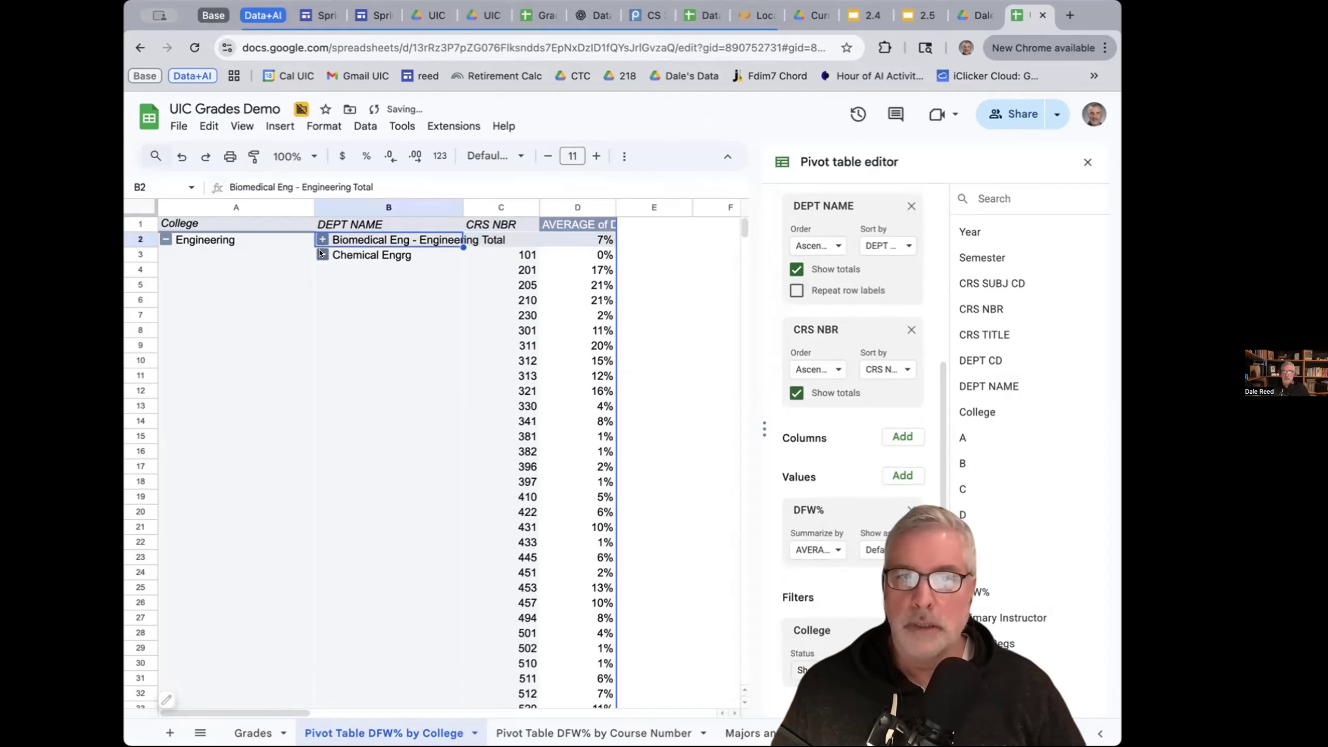
{"action": "left_click", "coordinate": [322, 255]}
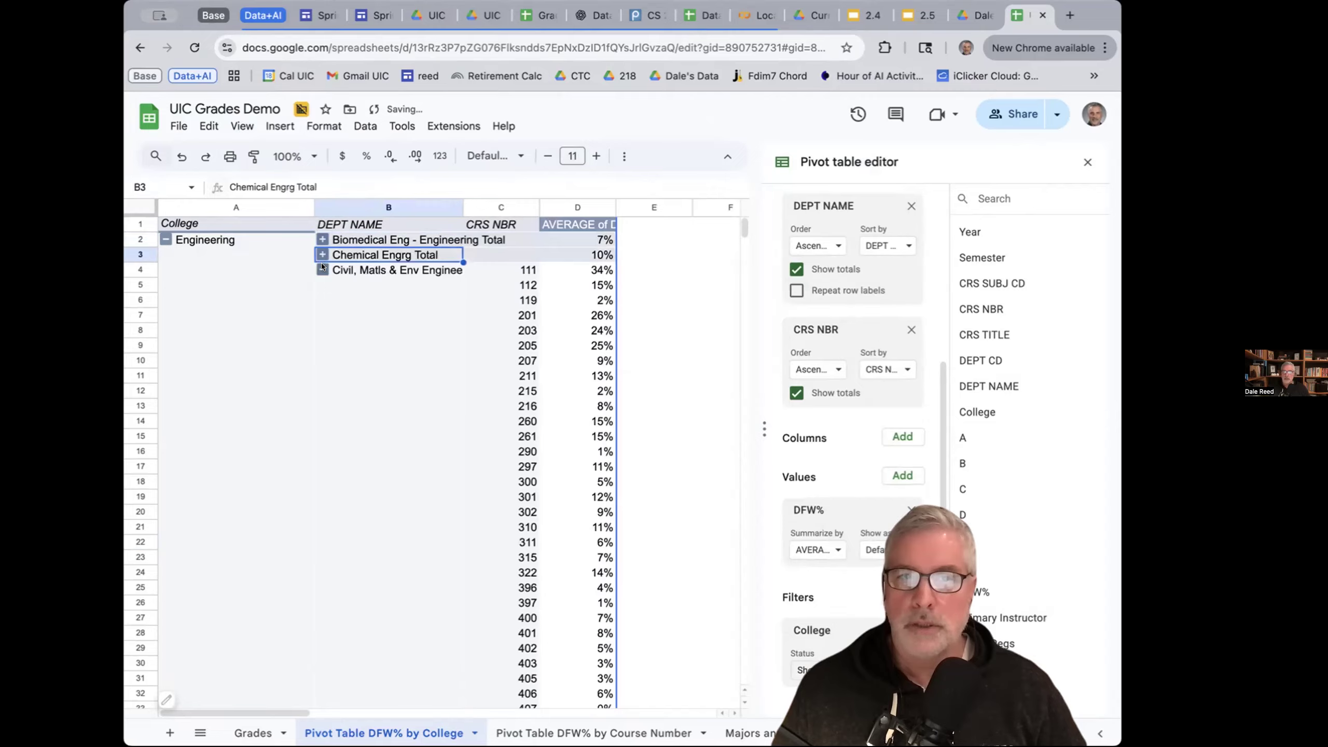
{"action": "left_click", "coordinate": [322, 269]}
{"action": "left_click", "coordinate": [321, 285]}
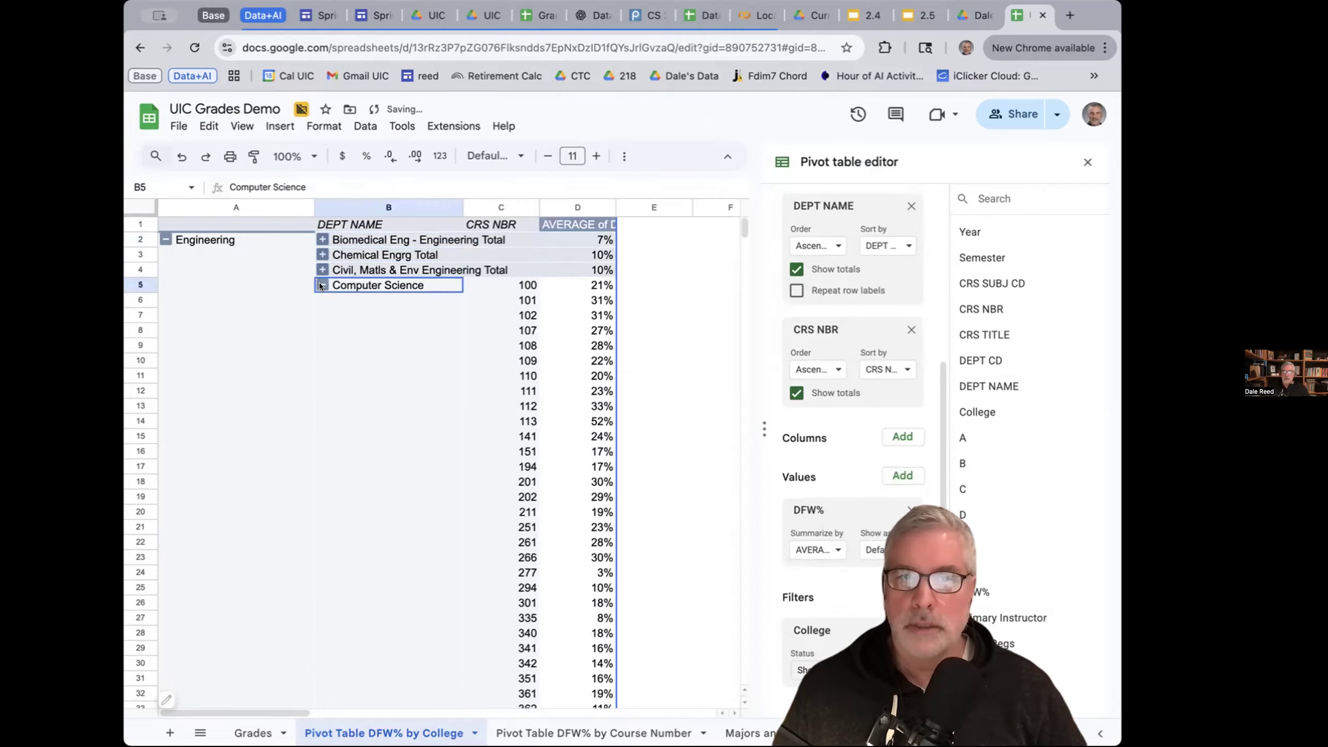
{"action": "left_click", "coordinate": [321, 300]}
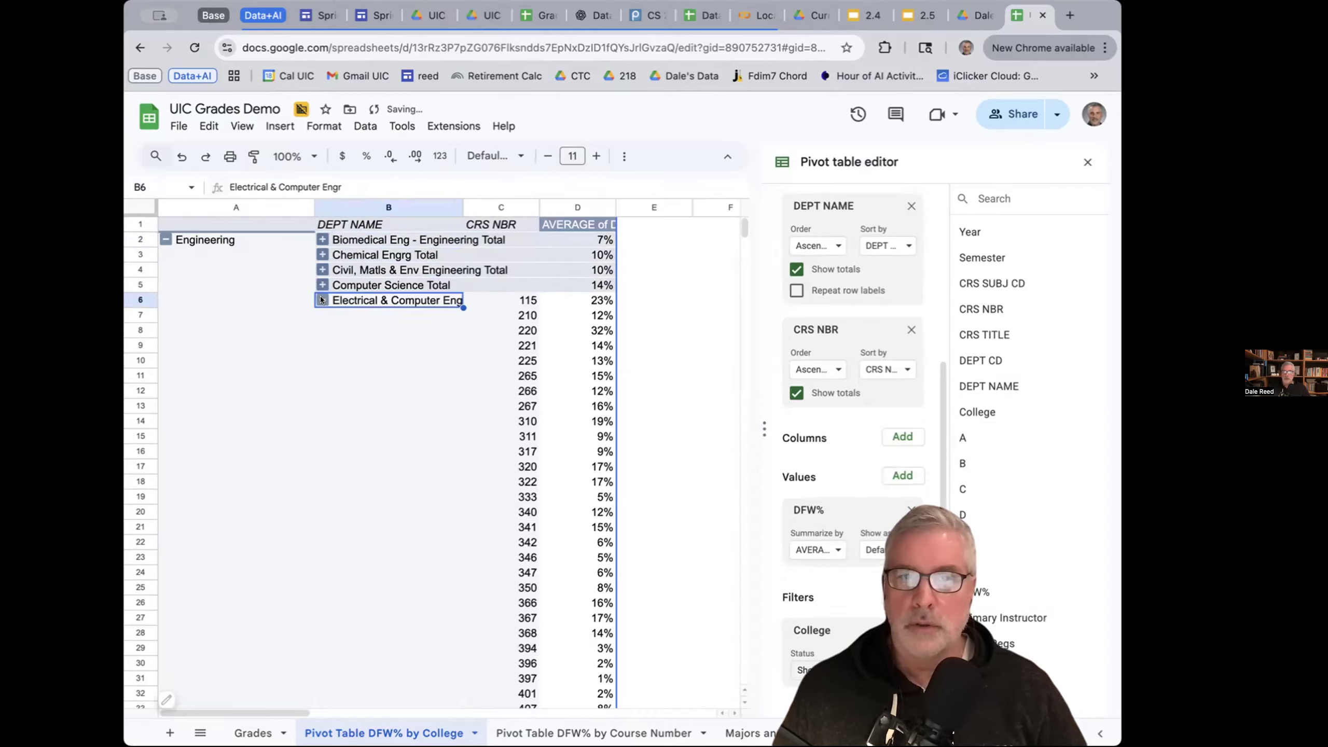
{"action": "left_click", "coordinate": [321, 315]}
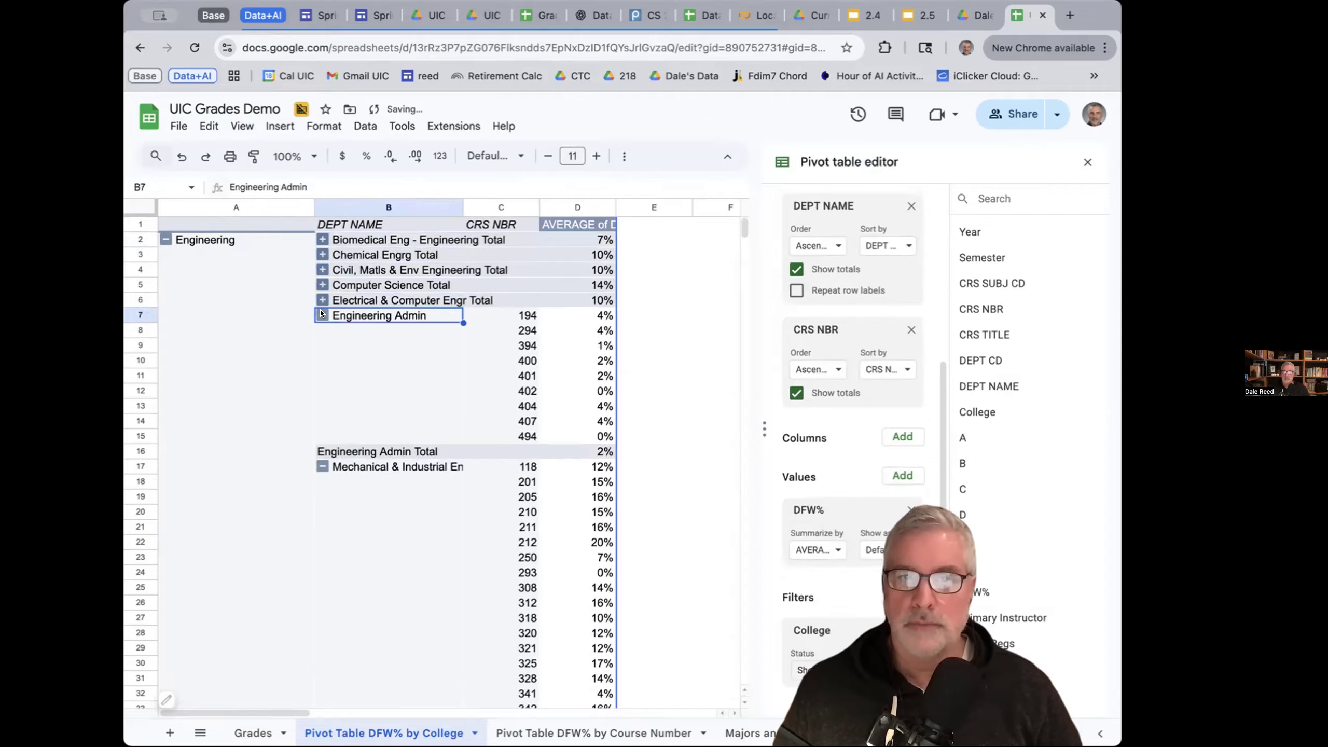
{"action": "left_click", "coordinate": [322, 331]}
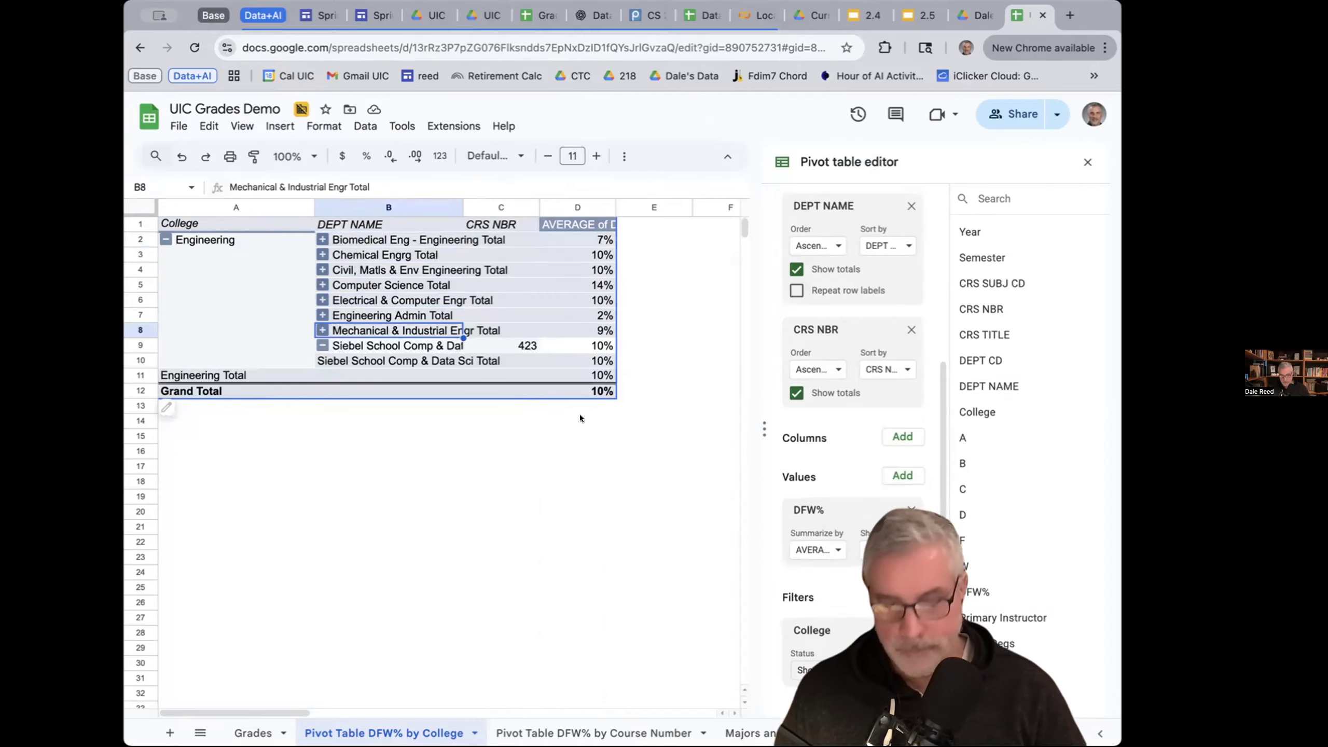
- Change the College filter to show only Liberal Arts & Sciences instead of Engineering
{"action": "scroll", "coordinate": [565, 341], "scroll_direction": "down", "scroll_amount": 1}
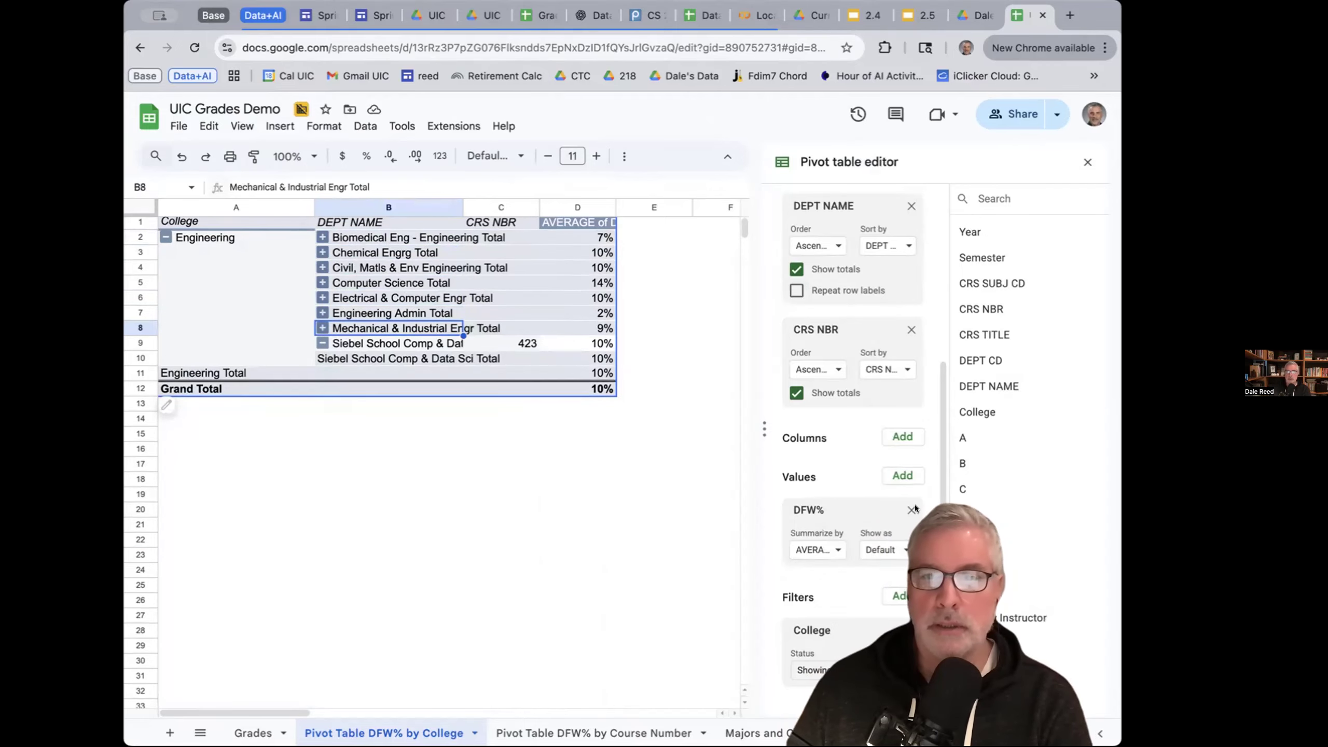
{"action": "left_click", "coordinate": [900, 667]}
{"action": "scroll", "coordinate": [889, 627], "scroll_direction": "down", "scroll_amount": 3}
{"action": "scroll", "coordinate": [933, 648], "scroll_direction": "down", "scroll_amount": 2}
{"action": "left_click", "coordinate": [940, 625]}
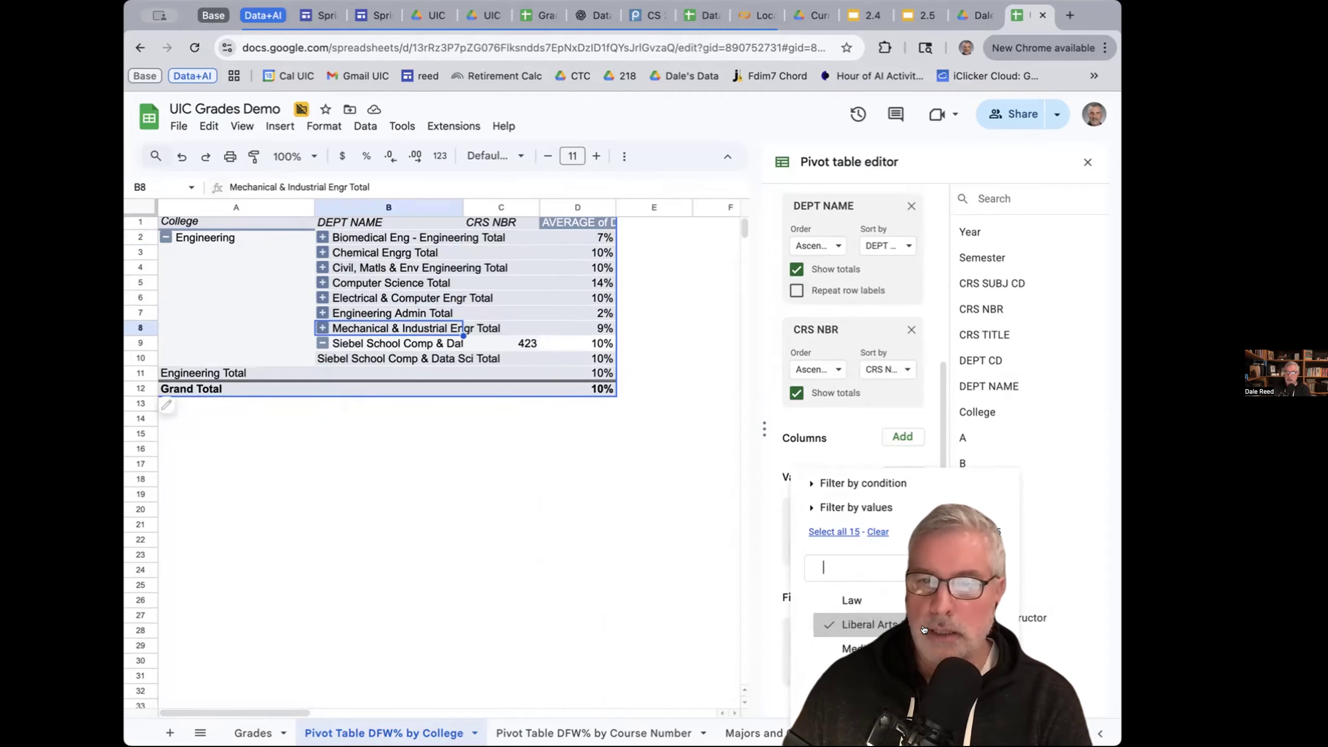
{"action": "left_click", "coordinate": [968, 712]}
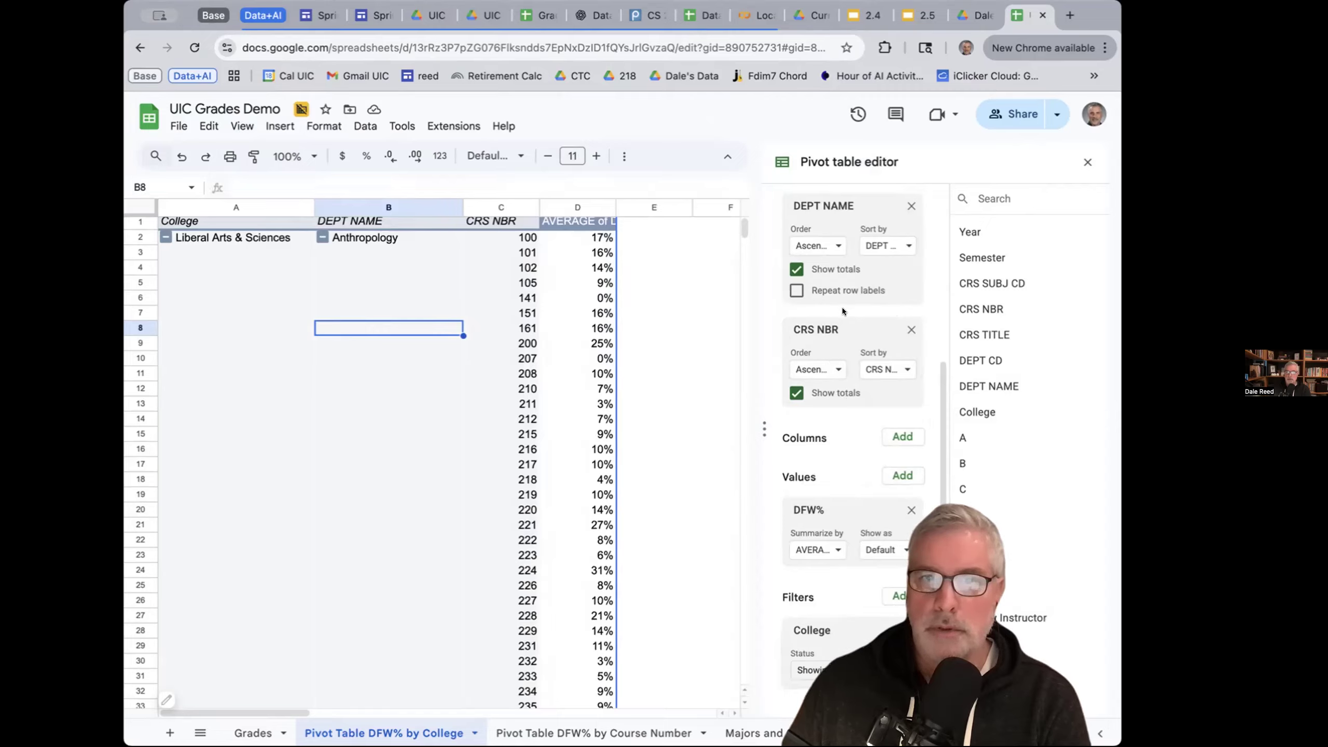
- Remove the CRS NBR row field and look over the average DFW% of each Liberal Arts & Sciences department
{"action": "left_click", "coordinate": [907, 322]}
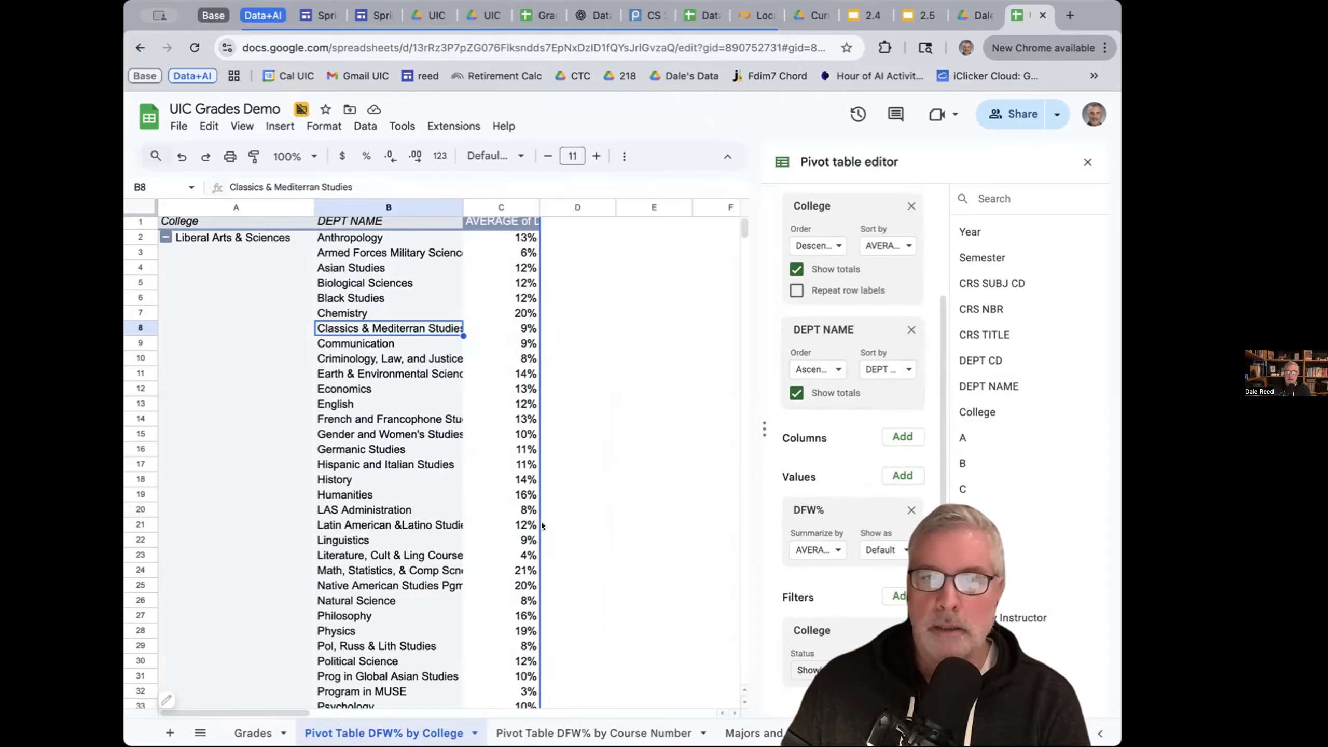
{"action": "scroll", "coordinate": [516, 444], "scroll_direction": "down", "scroll_amount": 2}
{"action": "scroll", "coordinate": [515, 443], "scroll_direction": "down", "scroll_amount": 3}
{"action": "scroll", "coordinate": [510, 432], "scroll_direction": "up", "scroll_amount": 3}
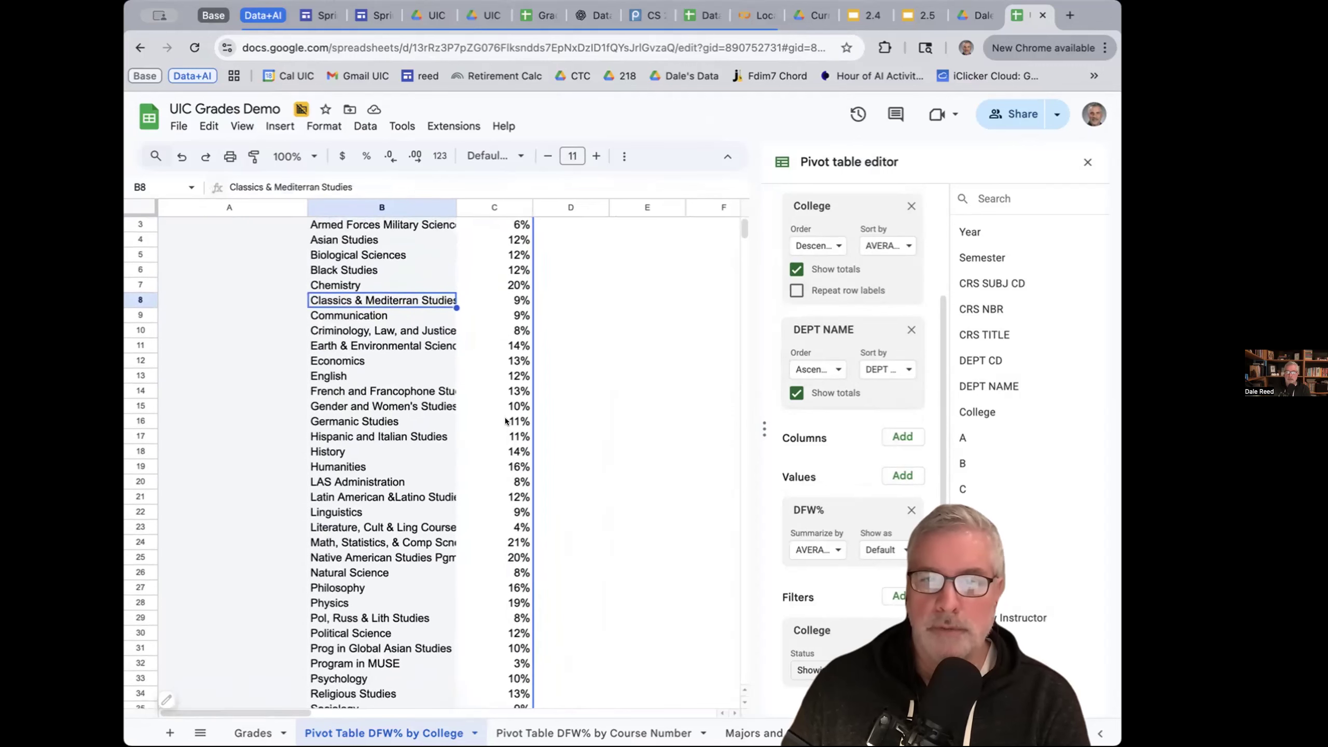
{"action": "scroll", "coordinate": [507, 420], "scroll_direction": "up", "scroll_amount": 1}
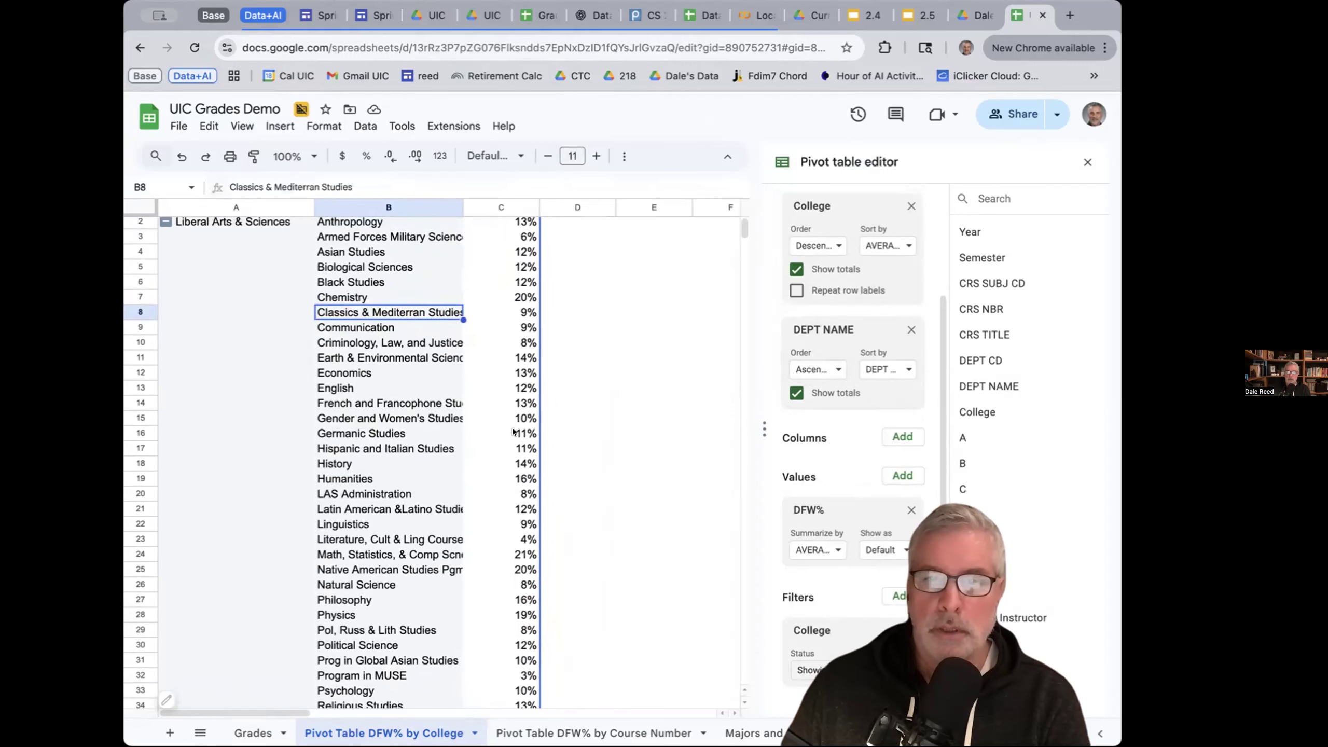